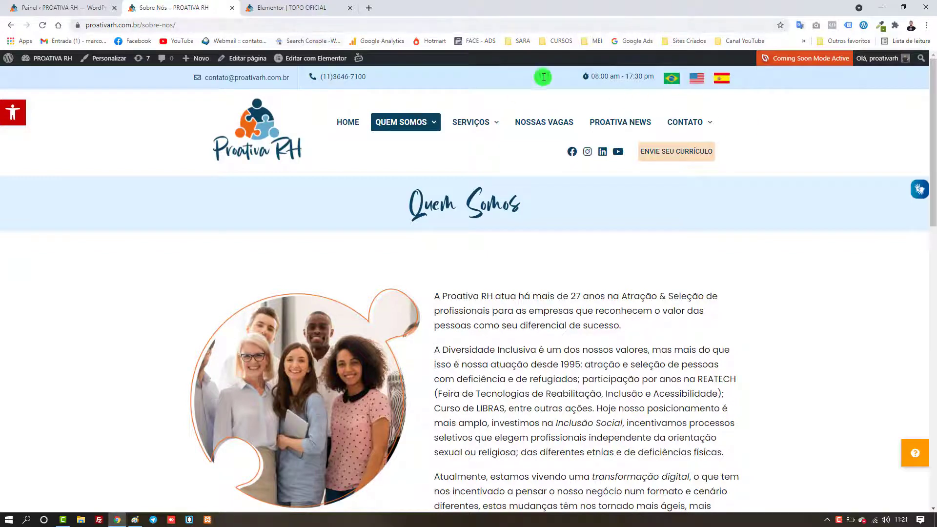
# Review the TOPO OFICIAL header in Elementor and the published Sobre Nós page, and return to the WordPress dashboard.
pyautogui.click(294, 8)
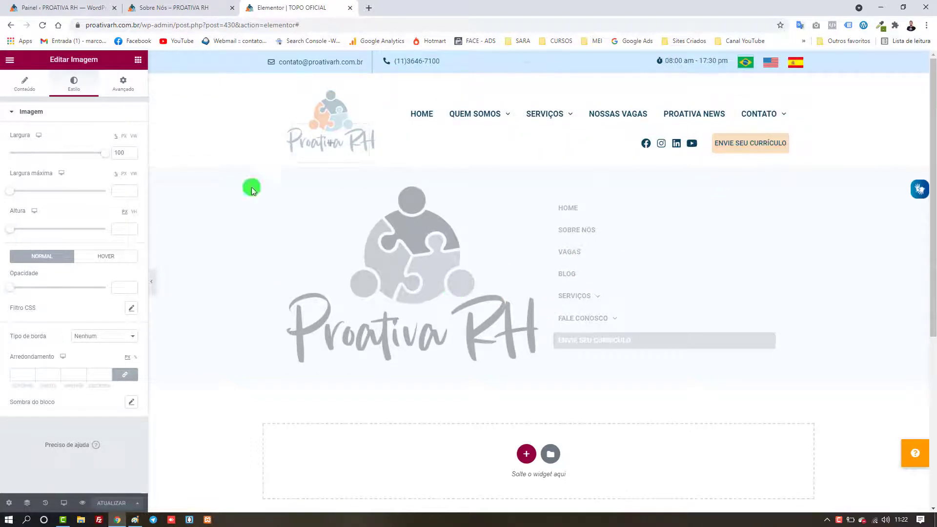
pyautogui.click(180, 7)
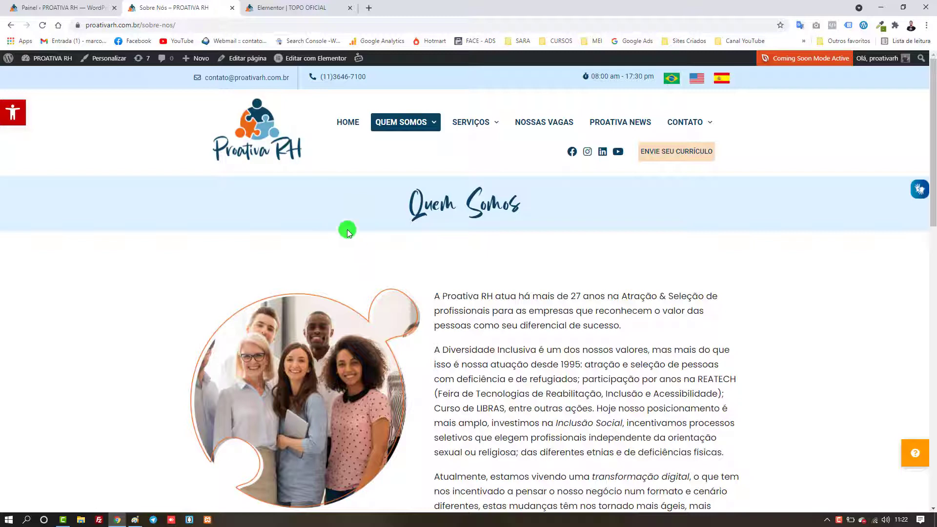
pyautogui.click(85, 8)
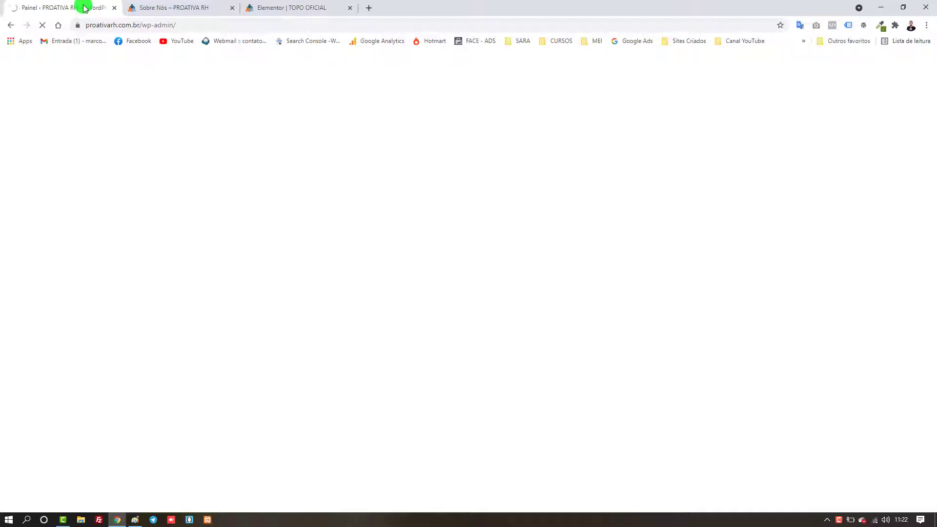
# Search Google for "polylang" in a new tab and open the plugin's page on WordPress.org Brasil.
pyautogui.click(369, 7)
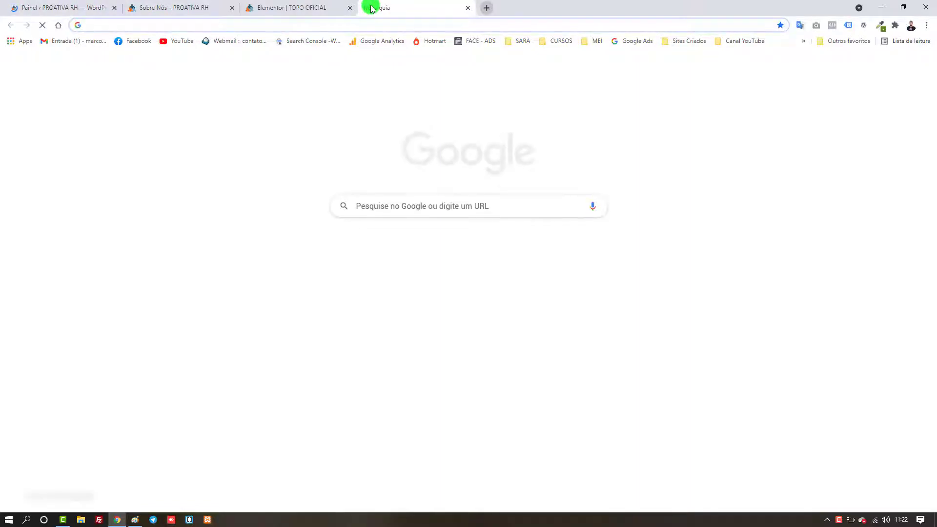
pyautogui.write('polylang')
pyautogui.press('Return')
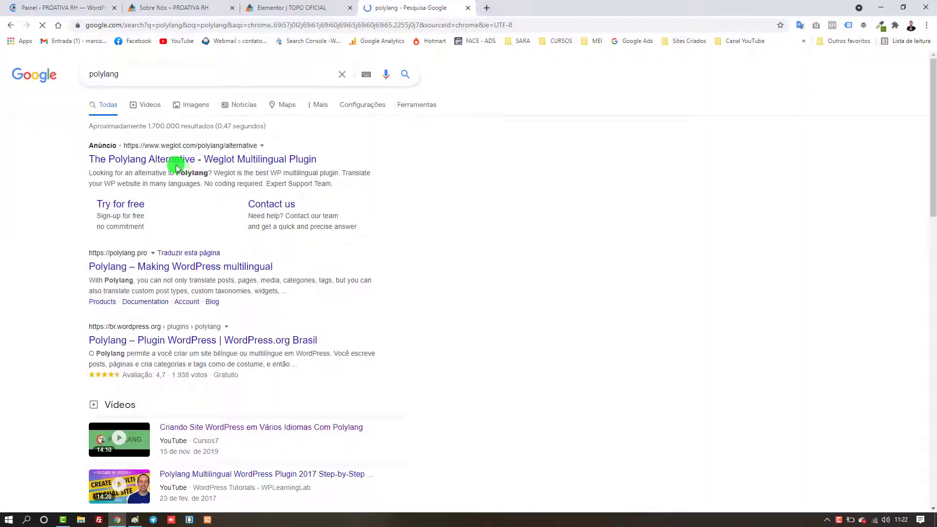
pyautogui.click(162, 341)
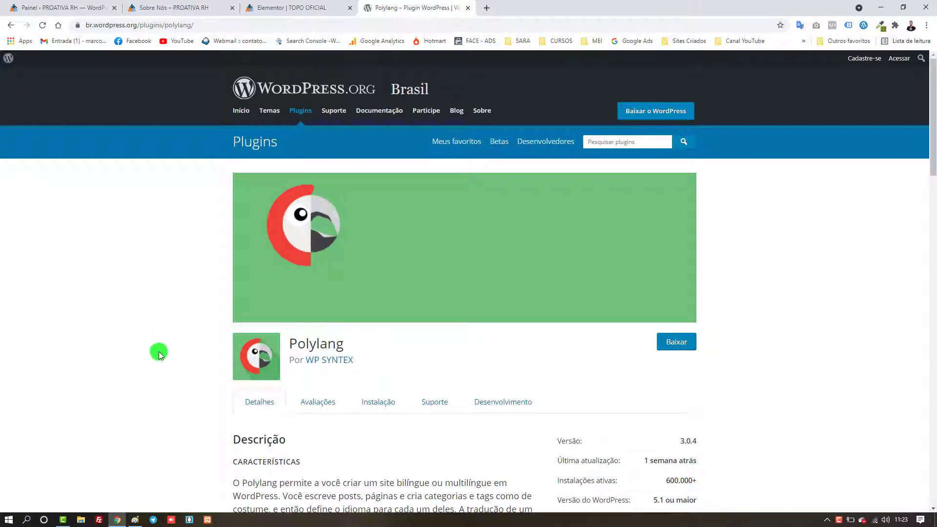
# Read the Polylang plugin's description about defining a language for each post and page, and check its name.
pyautogui.scroll(-4, 159, 351)
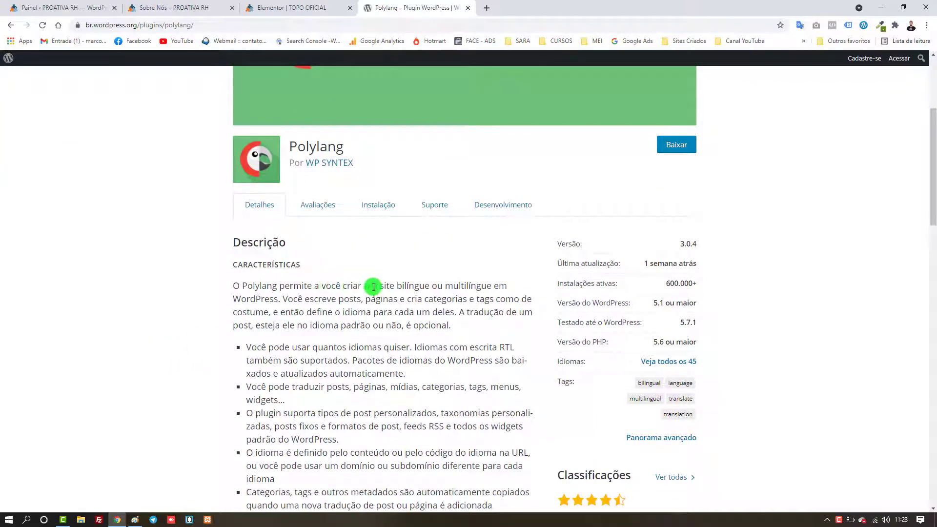
pyautogui.moveTo(380, 286); pyautogui.dragTo(456, 313)
pyautogui.click(314, 303)
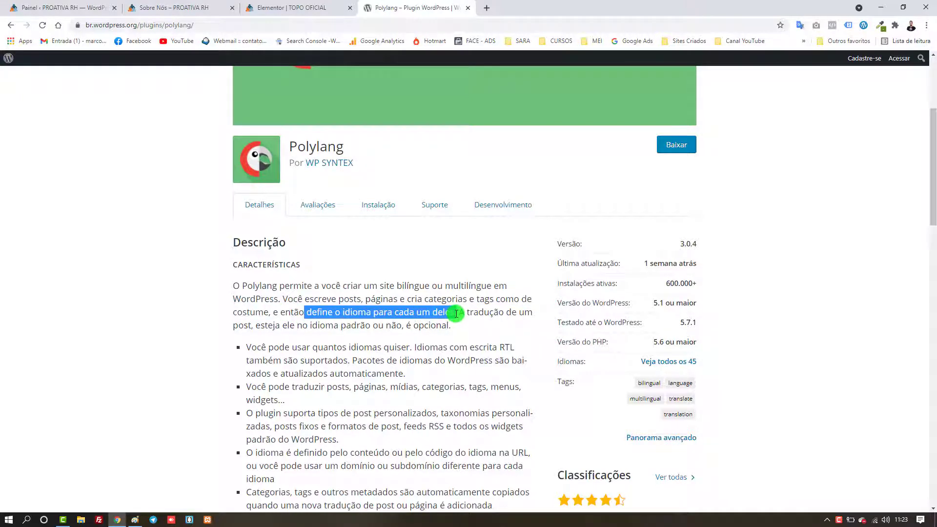
pyautogui.scroll(4, 408, 344)
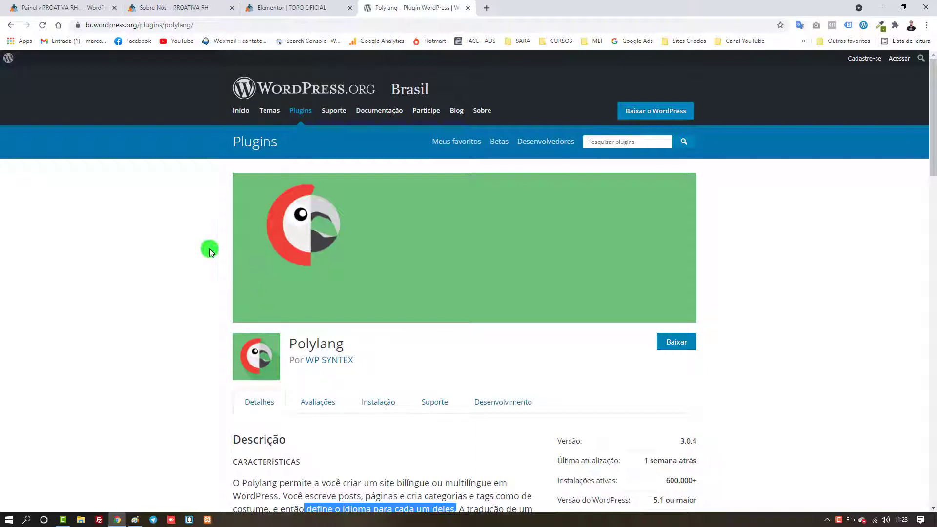
pyautogui.doubleClick(331, 341)
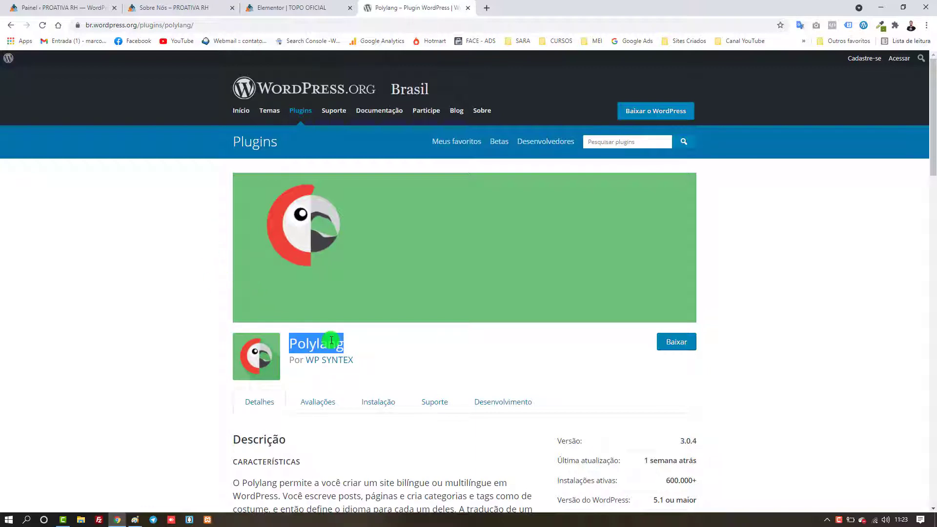
pyautogui.click(178, 295)
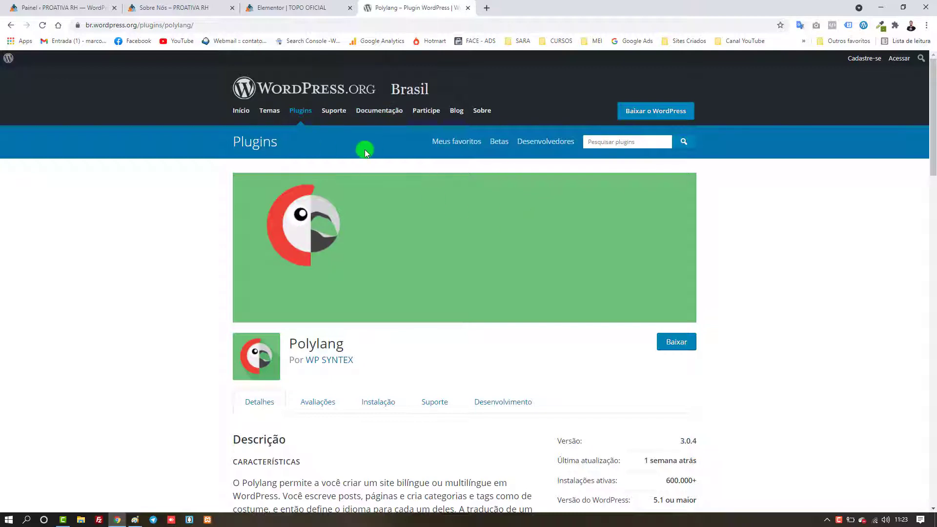
# Open the list of installed plugins in the PROATIVA RH WordPress admin.
pyautogui.click(64, 7)
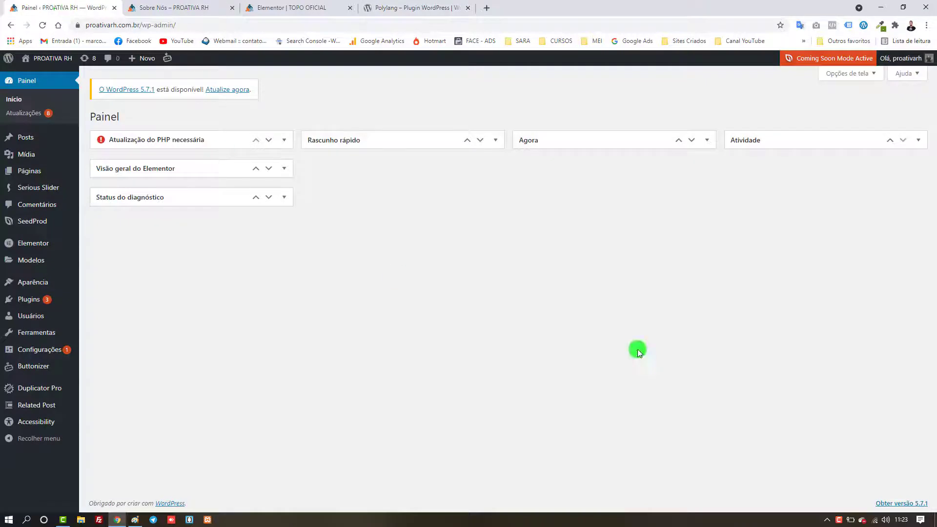
pyautogui.click(35, 304)
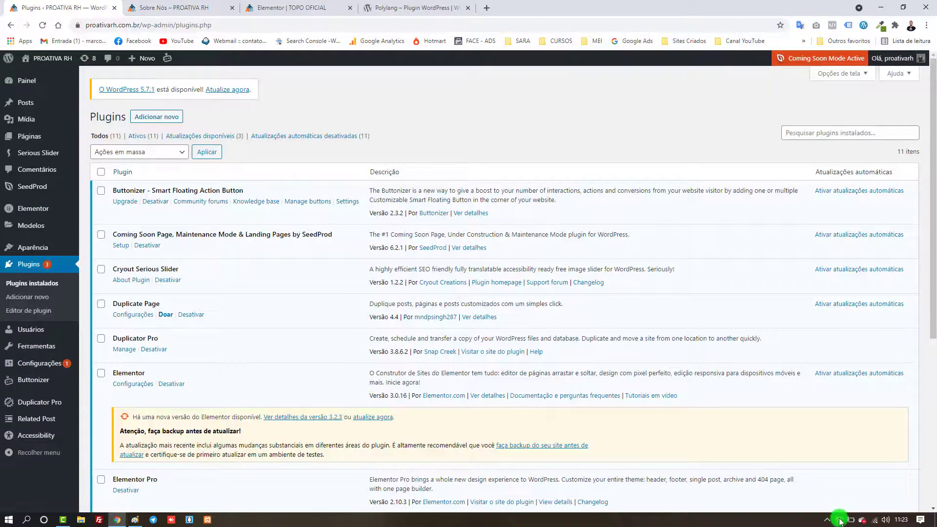
pyautogui.click(838, 519)
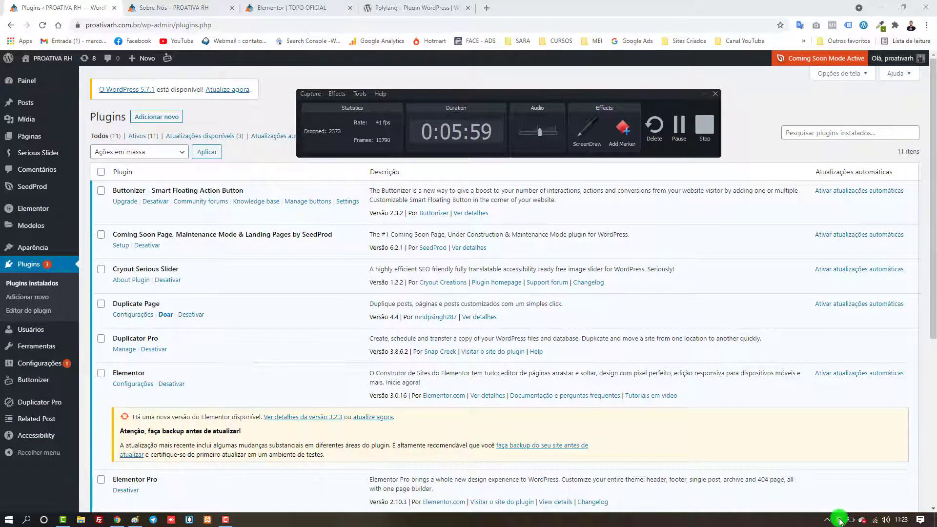
pyautogui.click(744, 104)
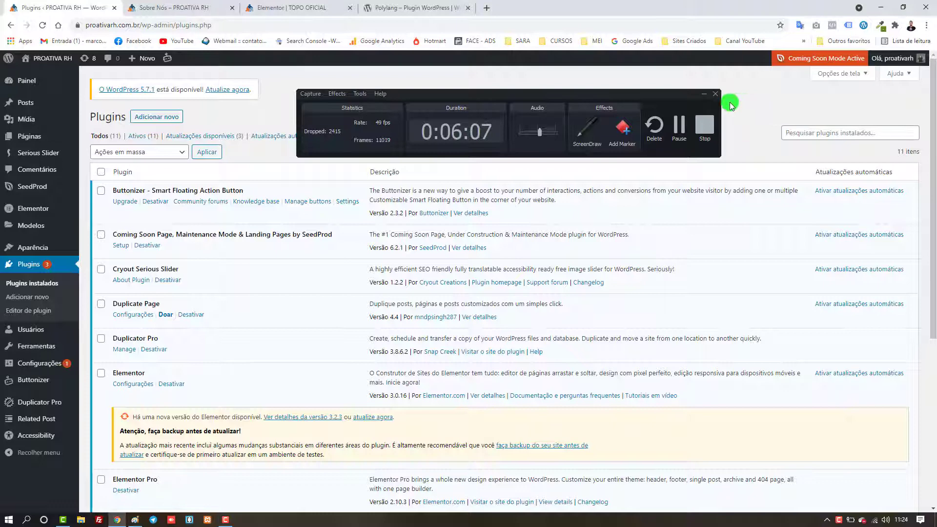
pyautogui.click(704, 95)
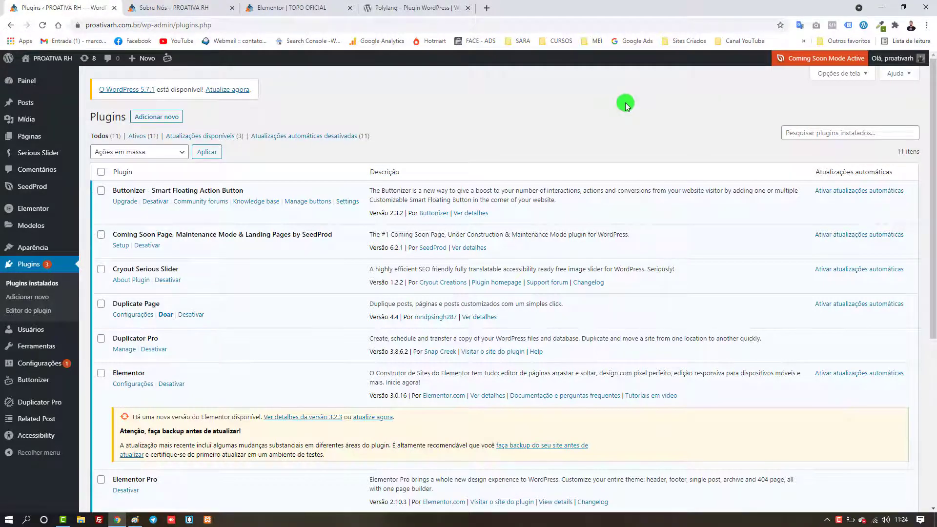
# Open mpegadvogados.com.br in a new tab as a multilingual example and switch the site to Portuguese.
pyautogui.click(489, 10)
pyautogui.write('mp')
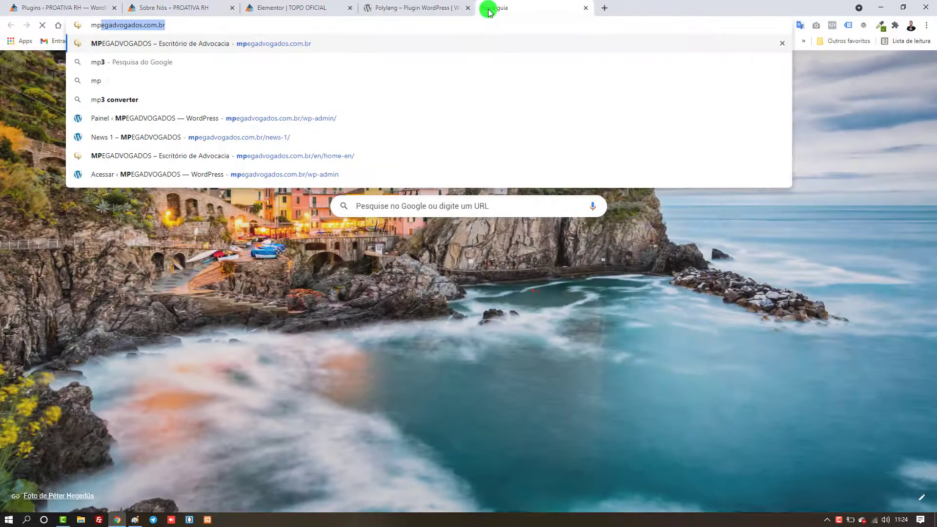
pyautogui.press('Return')
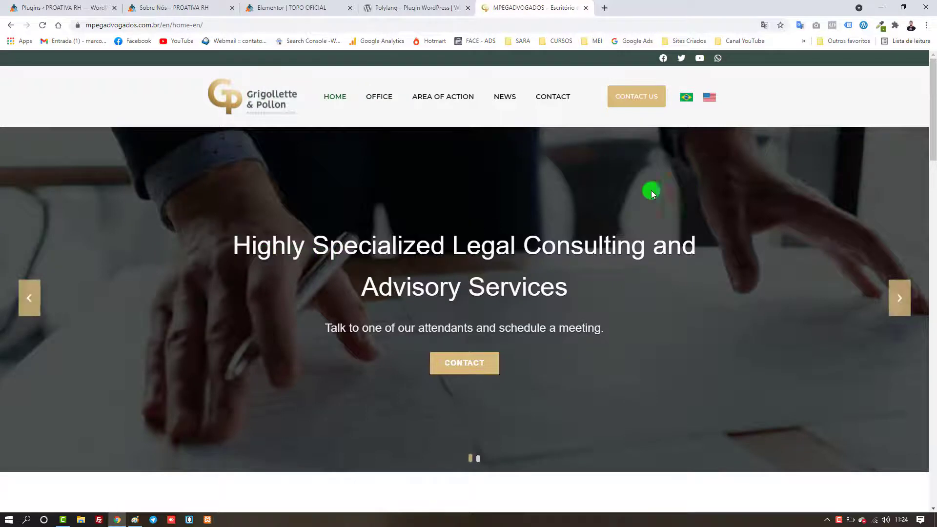
pyautogui.click(686, 100)
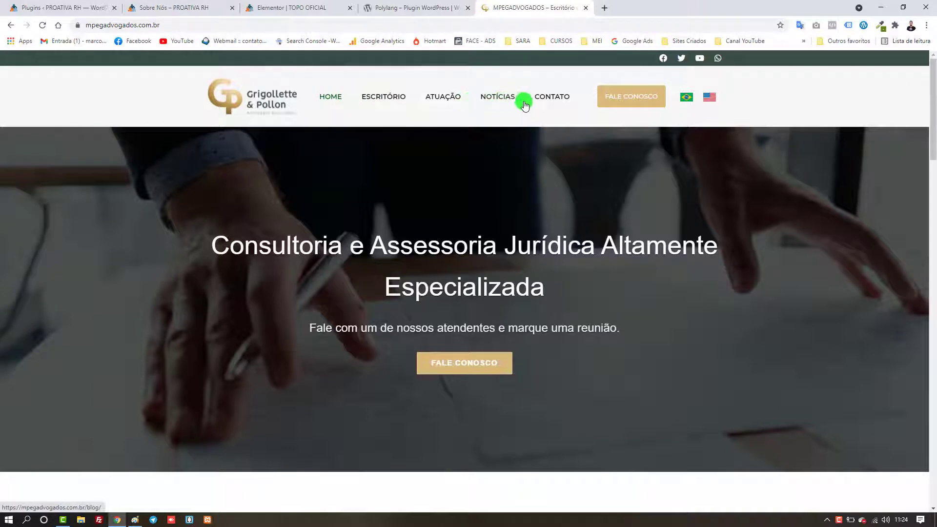
# View the Portuguese Contato and Escritório pages, and switch the site to English to open its Office page.
pyautogui.click(547, 97)
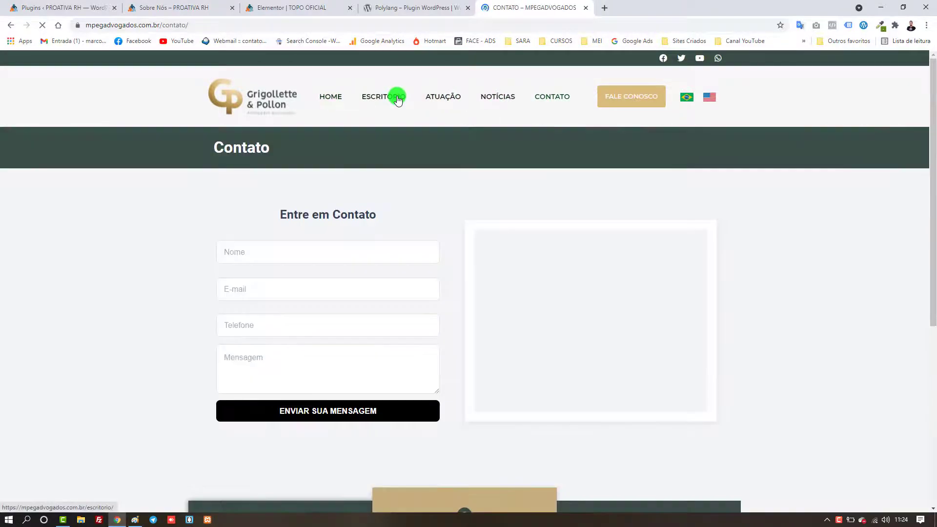
pyautogui.click(397, 97)
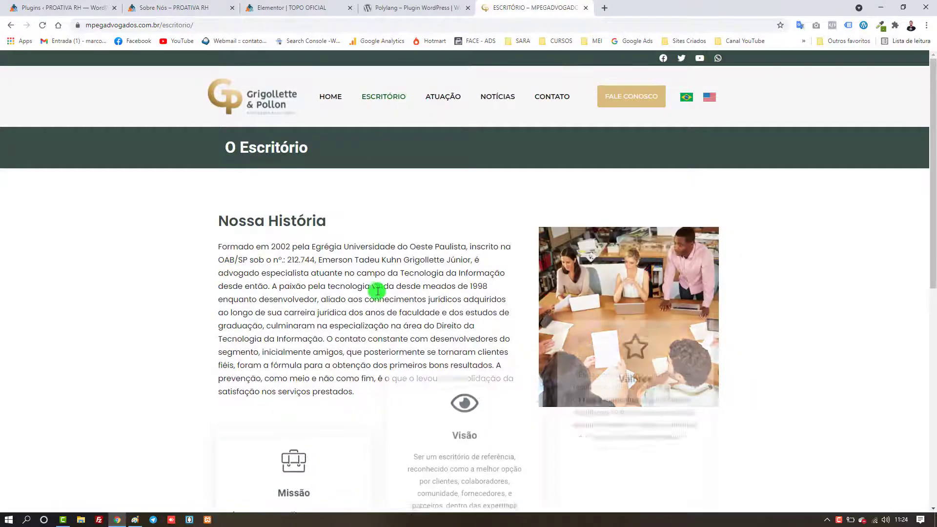
pyautogui.click(709, 100)
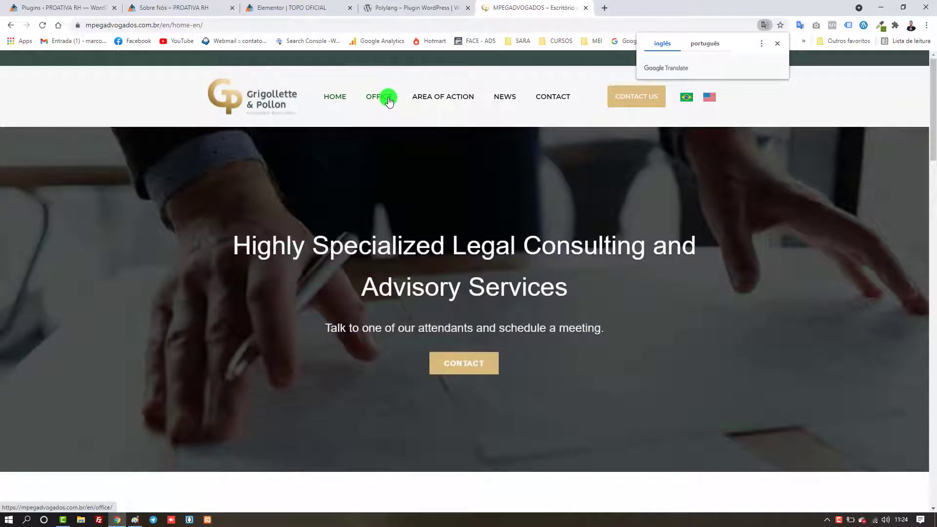
pyautogui.click(388, 100)
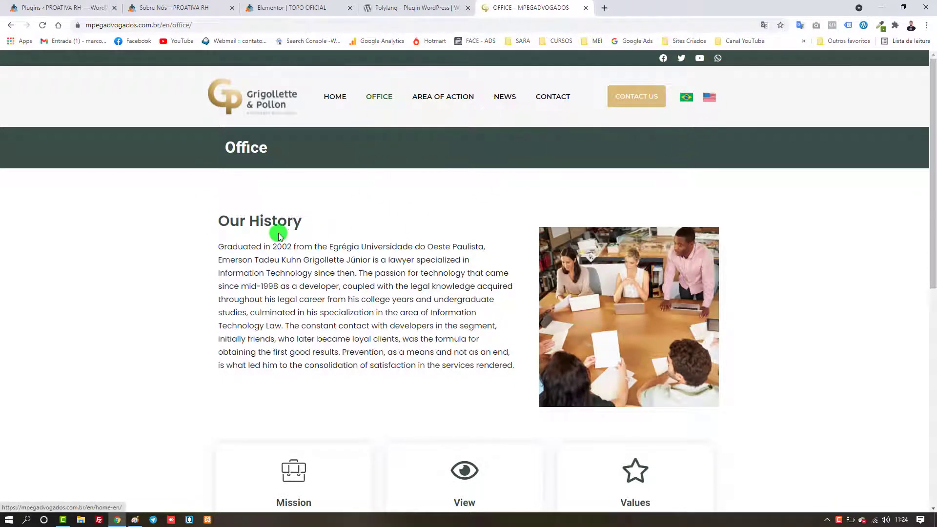
# Examine the English Office page's translated texts and the language code in its address, and close the example site.
pyautogui.moveTo(230, 147); pyautogui.dragTo(252, 147)
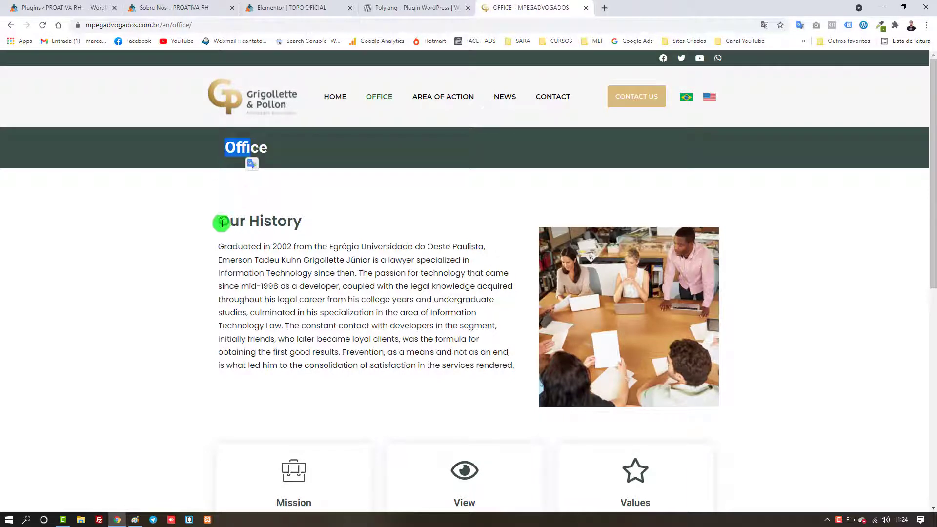
pyautogui.moveTo(222, 223); pyautogui.dragTo(320, 219)
pyautogui.moveTo(218, 246); pyautogui.dragTo(342, 275)
pyautogui.click(417, 303)
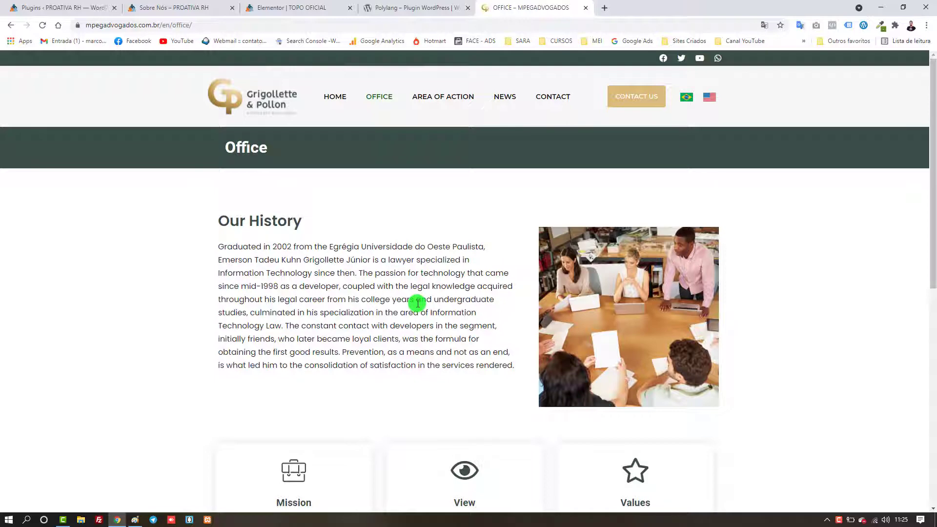
pyautogui.click(199, 25)
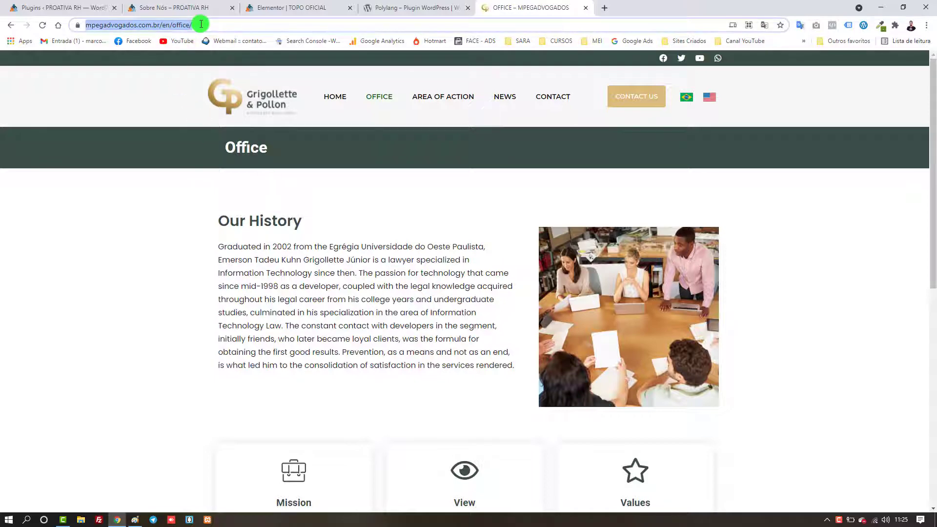
pyautogui.click(170, 25)
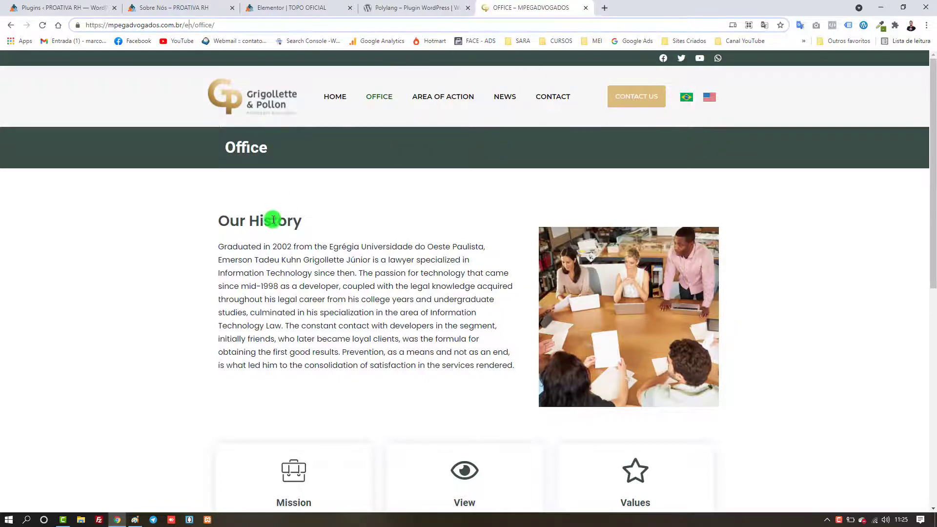
pyautogui.scroll(-9, 271, 229)
pyautogui.scroll(5, 776, 361)
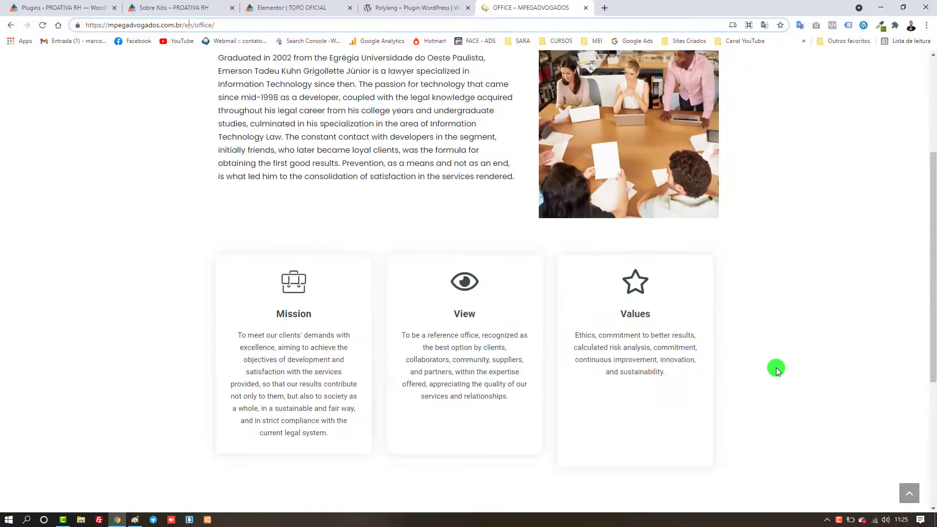
pyautogui.scroll(4, 776, 367)
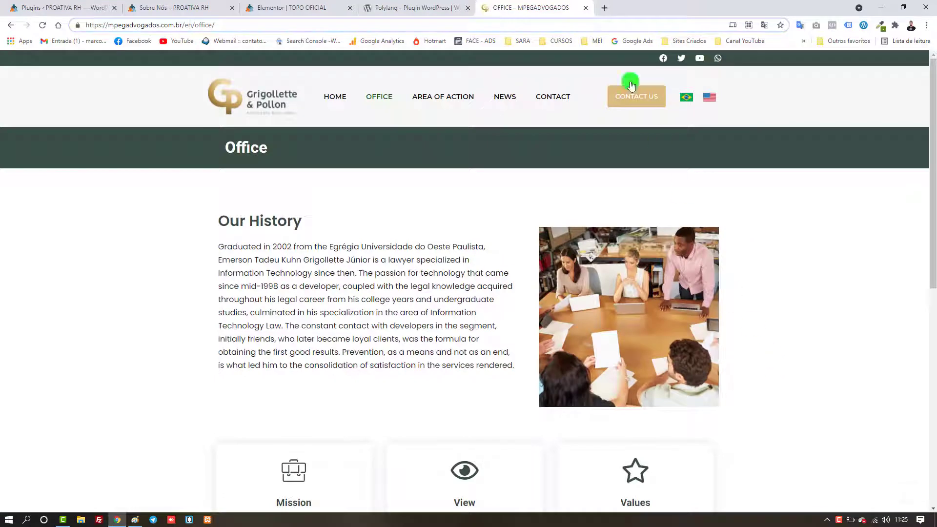
pyautogui.click(587, 9)
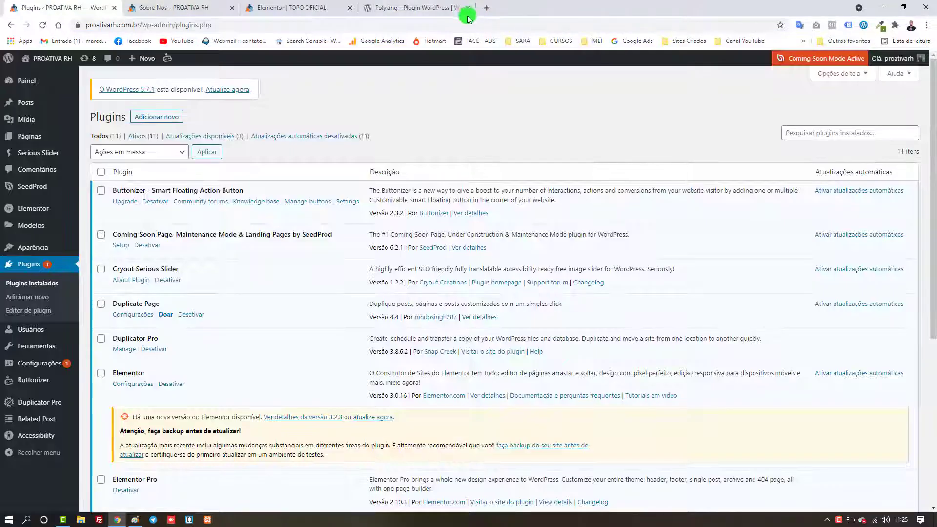
# Revisit the Sobre Nós page, select the Polylang name on its WordPress.org page, and return to the installed plugins list.
pyautogui.click(194, 6)
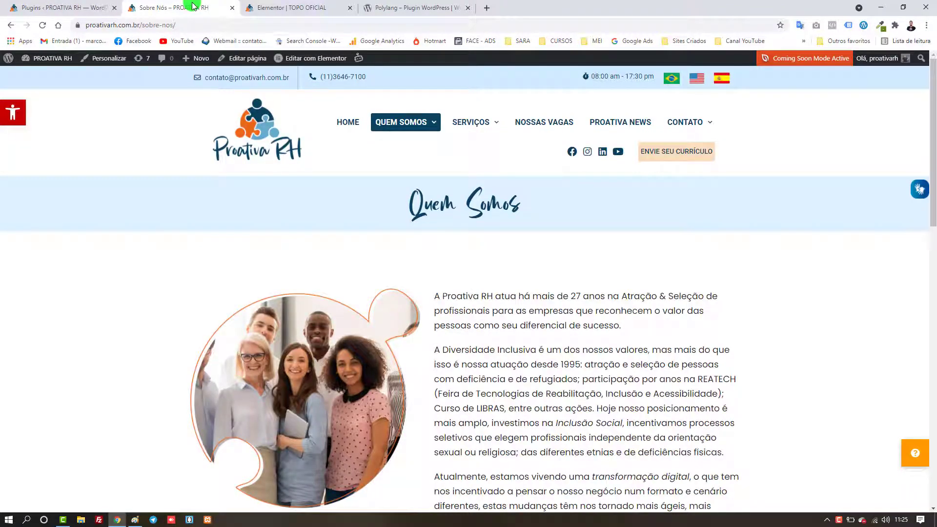
pyautogui.click(68, 5)
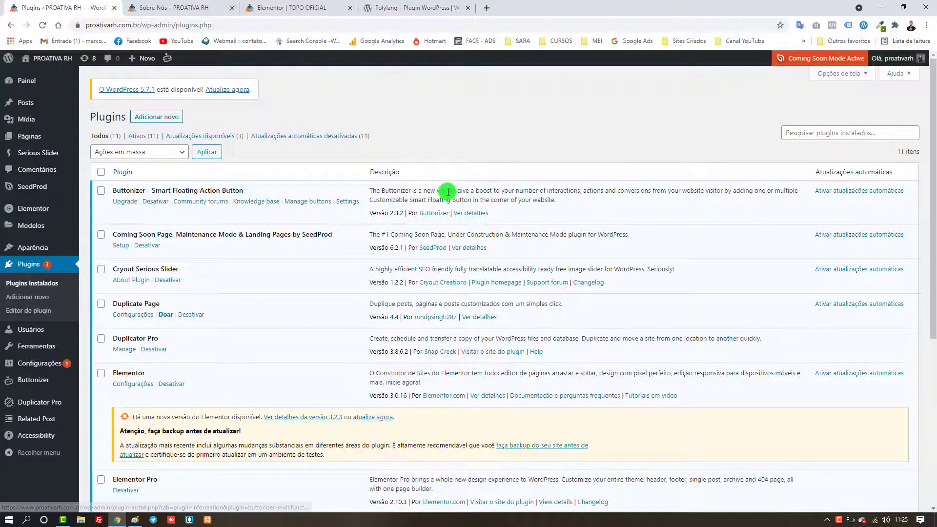
pyautogui.click(426, 8)
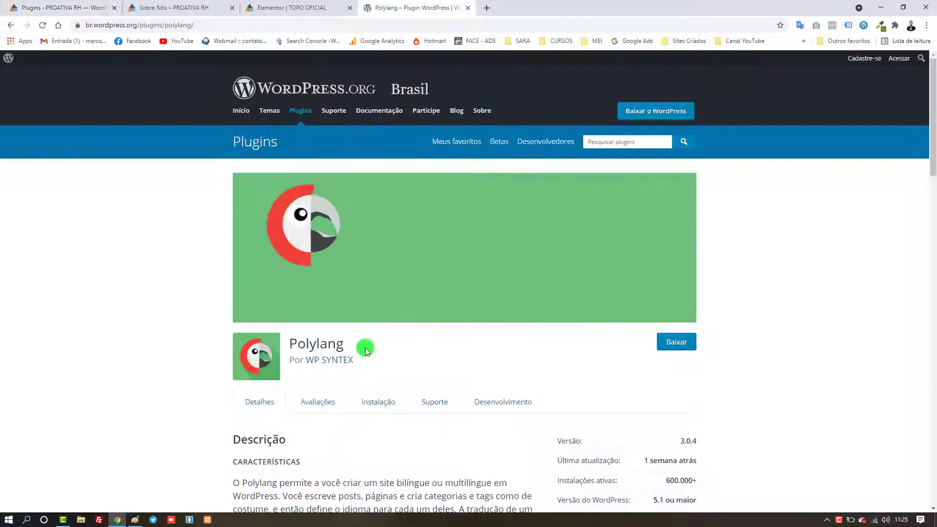
pyautogui.doubleClick(329, 346)
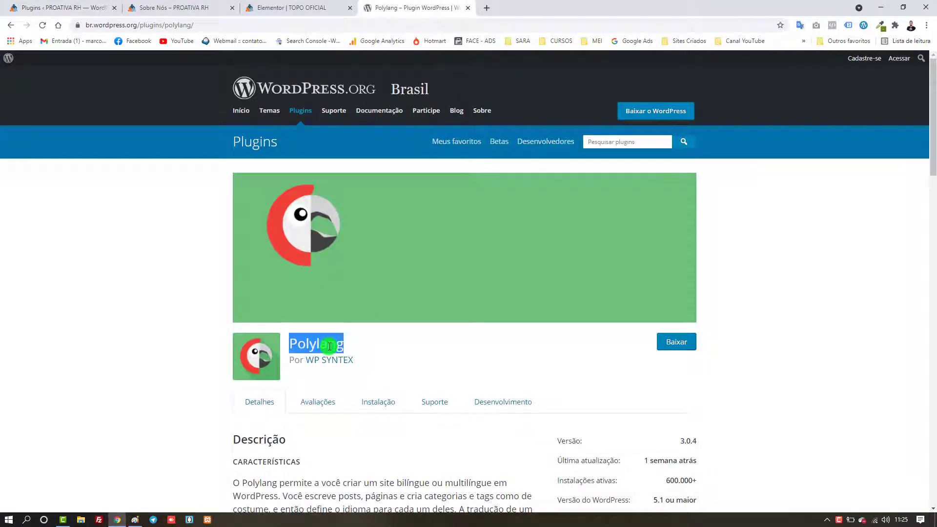
pyautogui.click(73, 8)
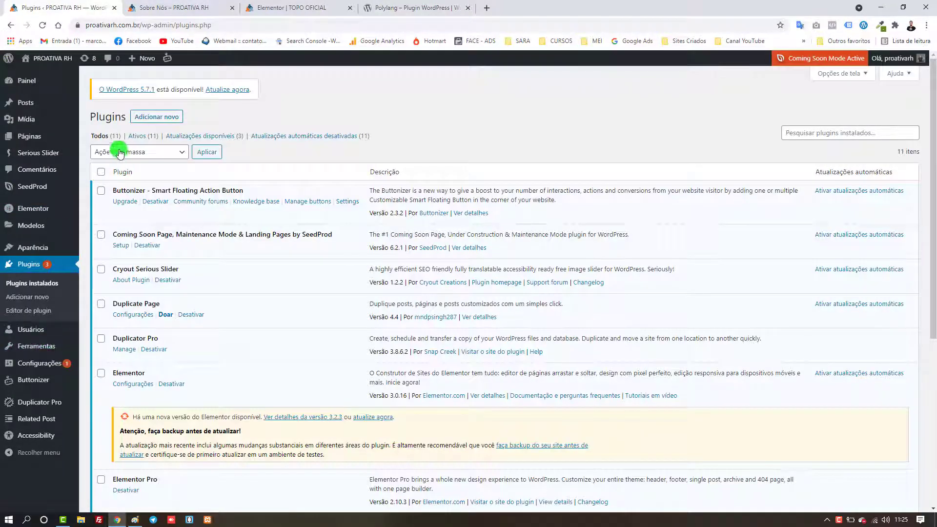
# Search the plugin directory for Polylang, install and activate the plugin, and dismiss its setup wizard.
pyautogui.click(152, 118)
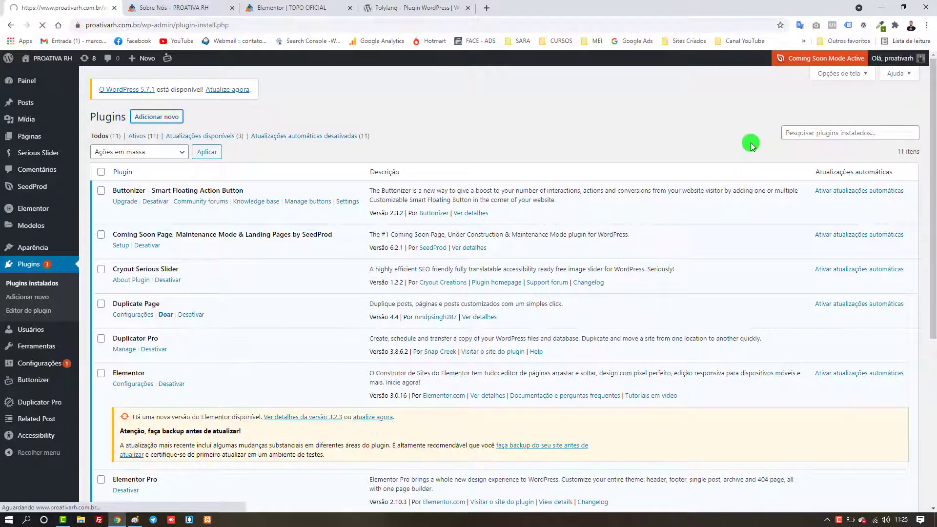
pyautogui.click(822, 143)
pyautogui.write('Polylang')
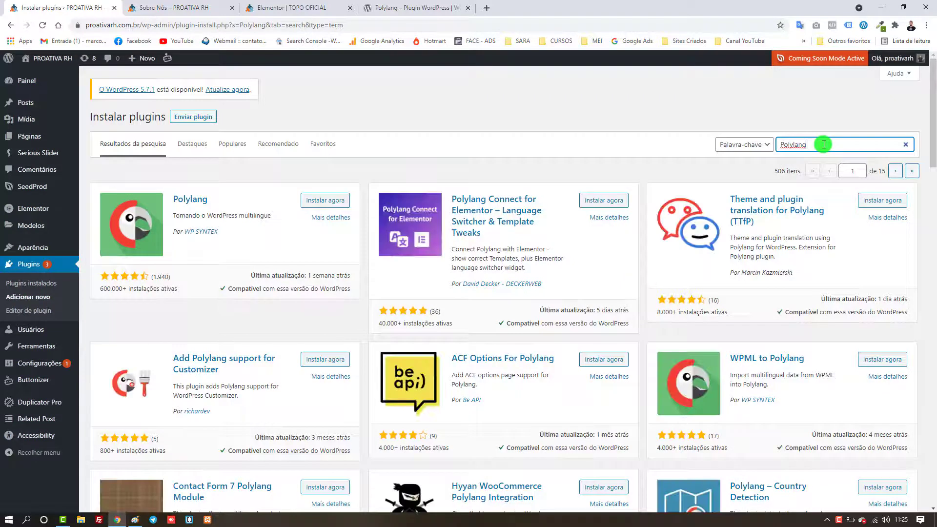
pyautogui.click(326, 200)
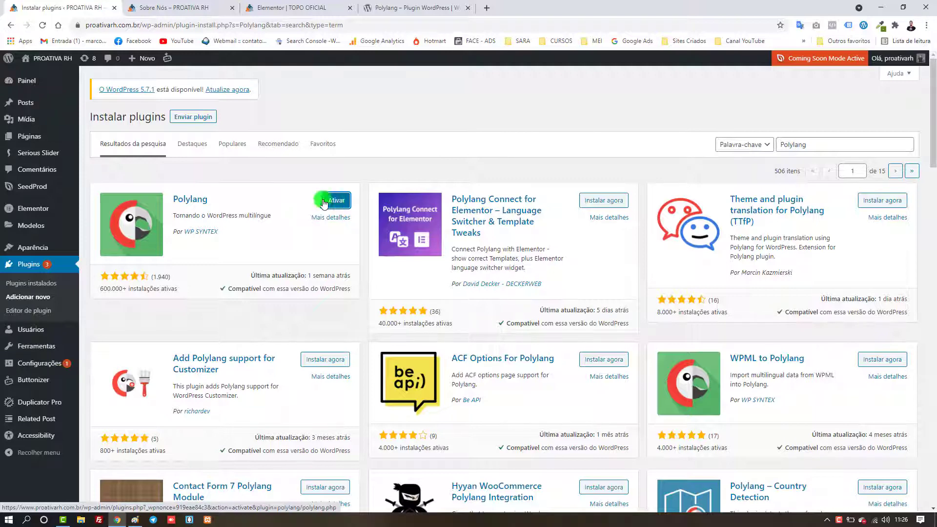
pyautogui.click(350, 204)
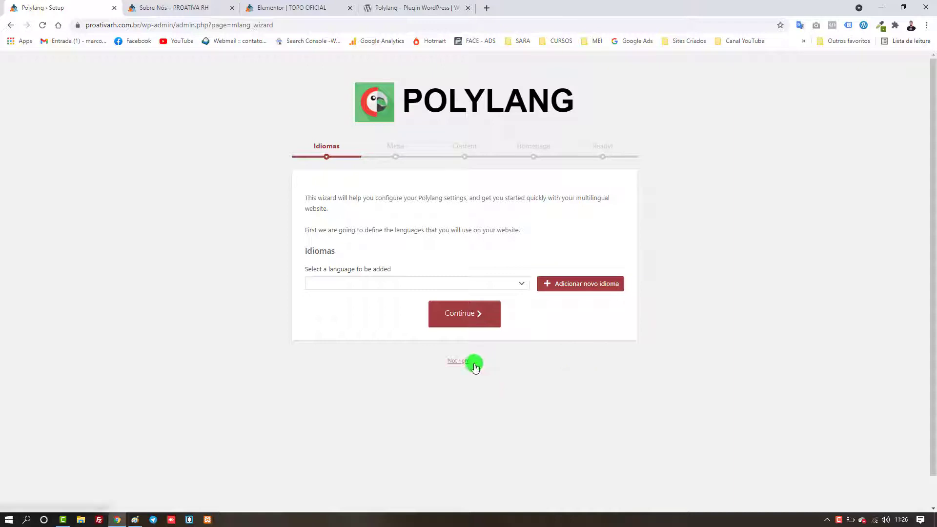
pyautogui.click(459, 361)
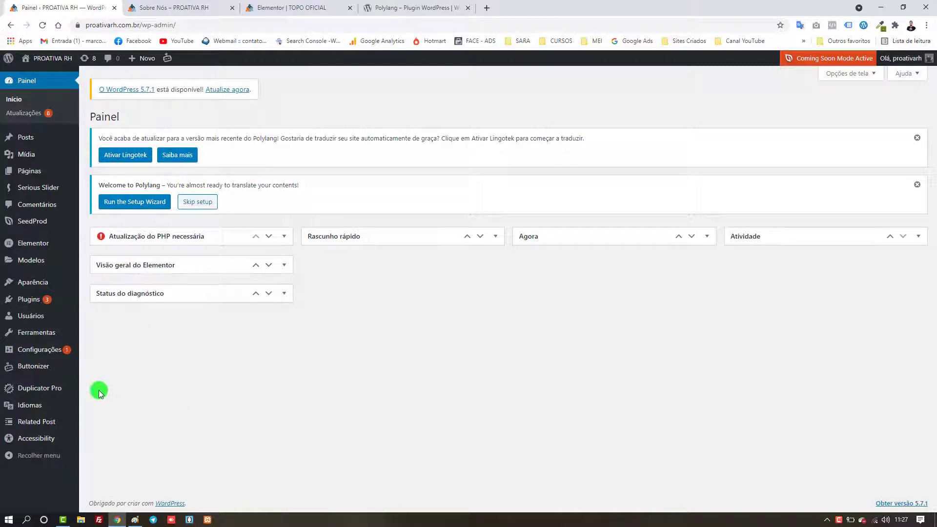
# Locate Polylang's entry in the installed plugins list.
pyautogui.click(49, 301)
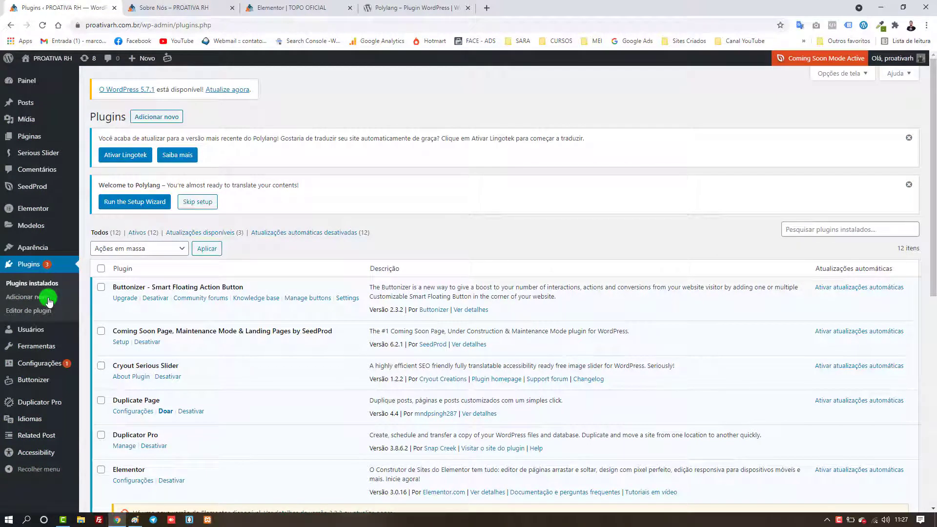
pyautogui.scroll(-5, 303, 356)
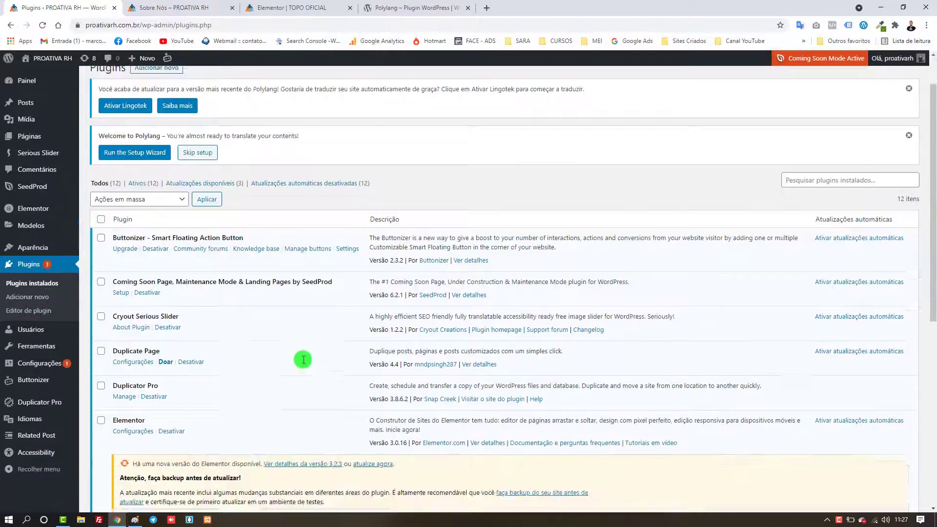
pyautogui.scroll(-2, 294, 343)
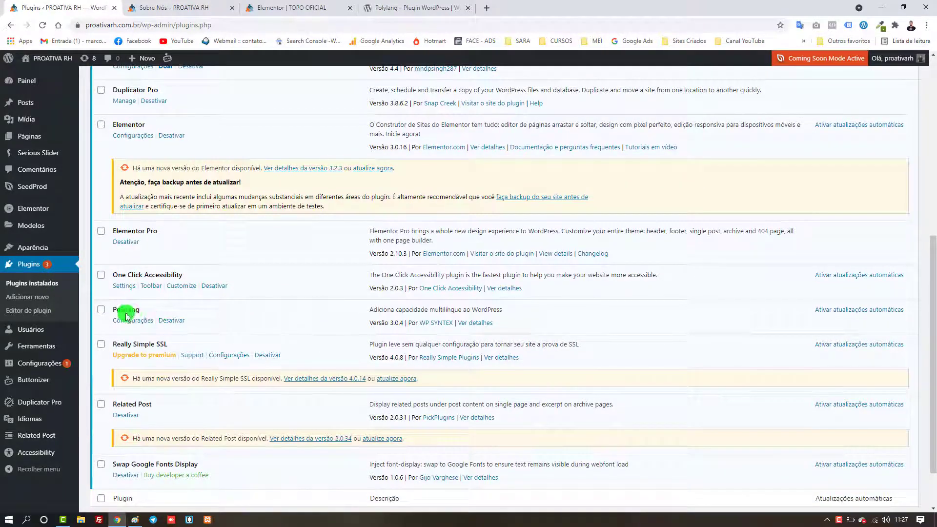
# Open Polylang's language management page and add Português - pt_BR with the Brazil flag as a site language.
pyautogui.moveTo(46, 427)
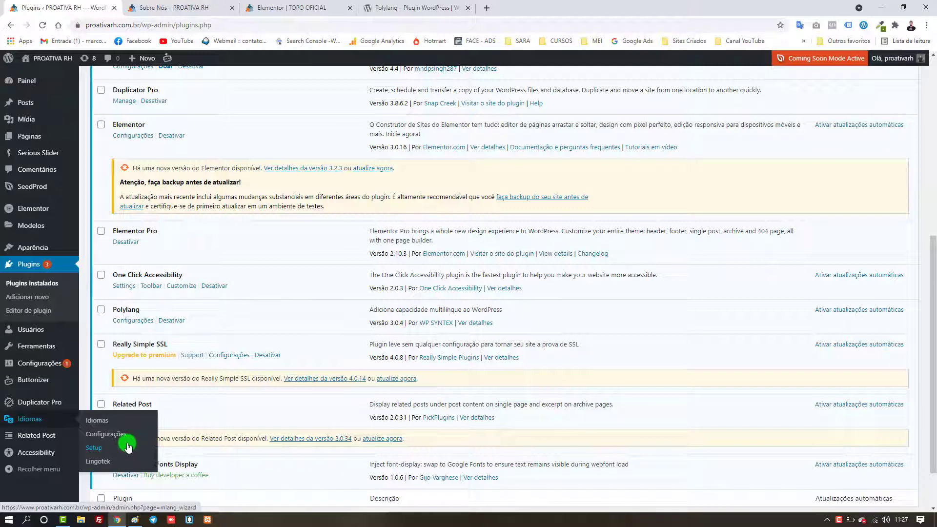
pyautogui.click(97, 424)
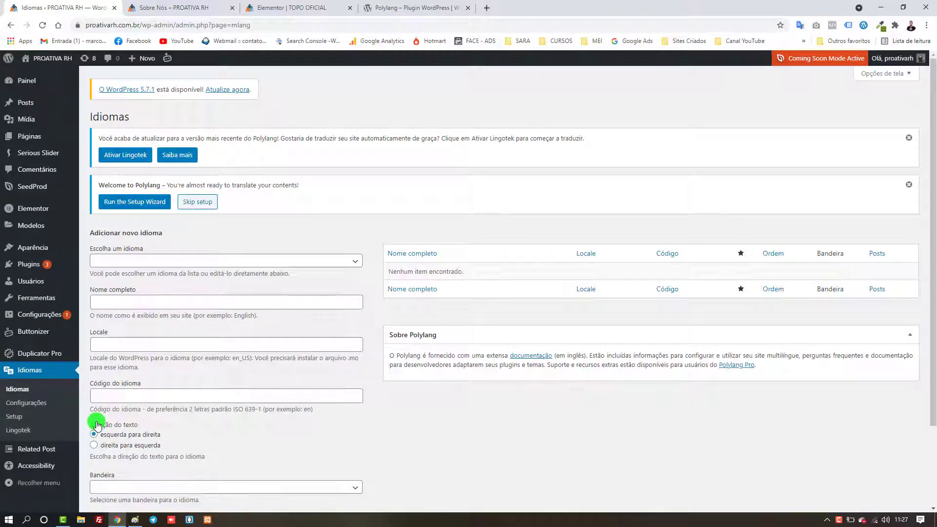
pyautogui.click(260, 262)
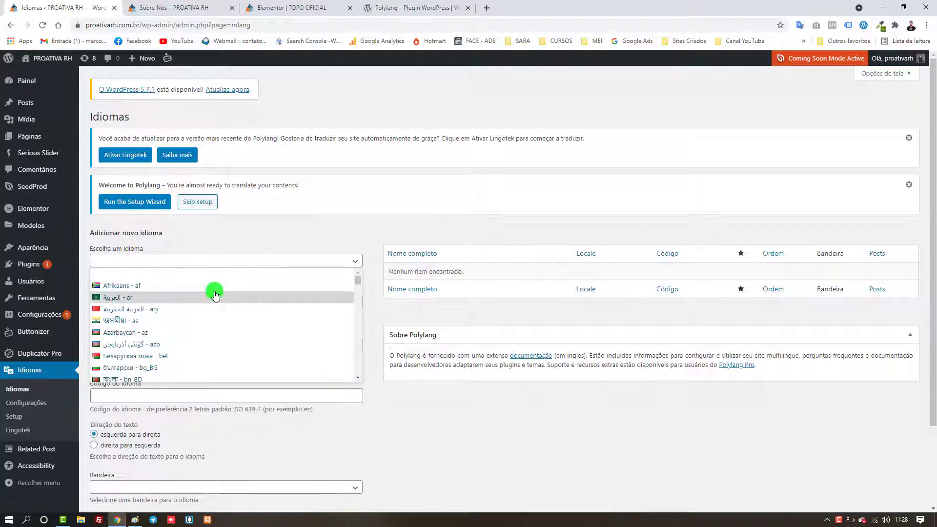
pyautogui.press('p')
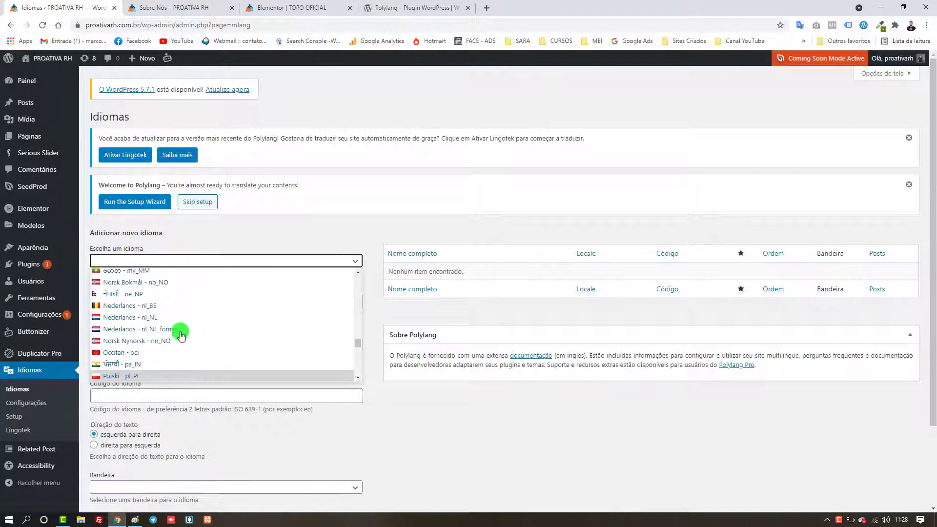
pyautogui.scroll(-2, 182, 330)
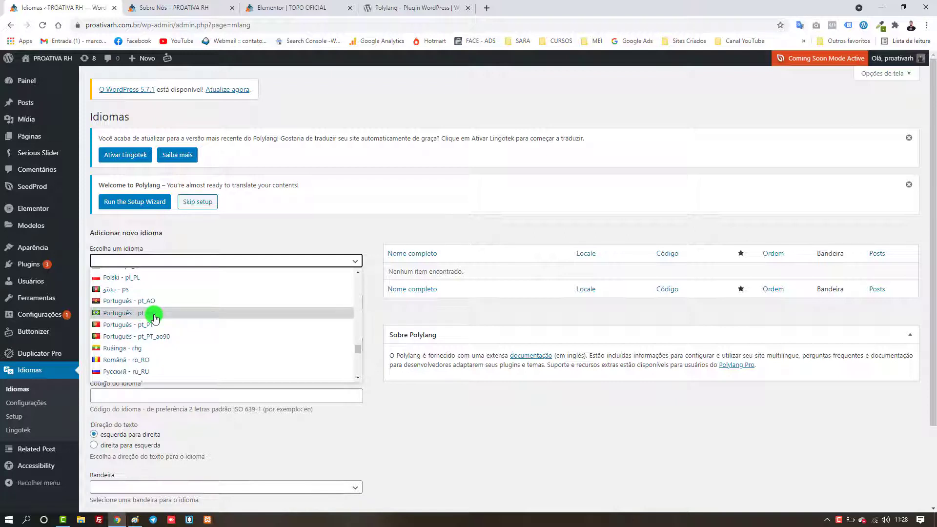
pyautogui.click(154, 317)
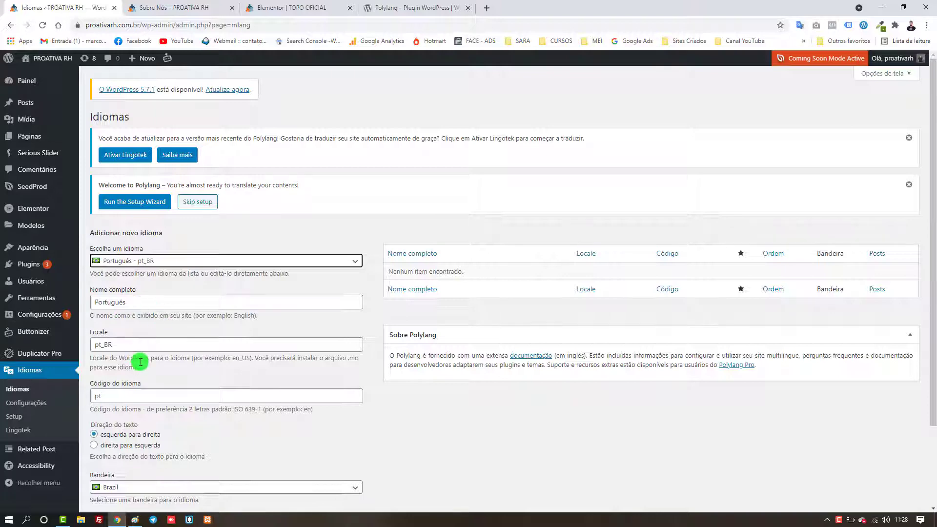
pyautogui.scroll(-2, 140, 361)
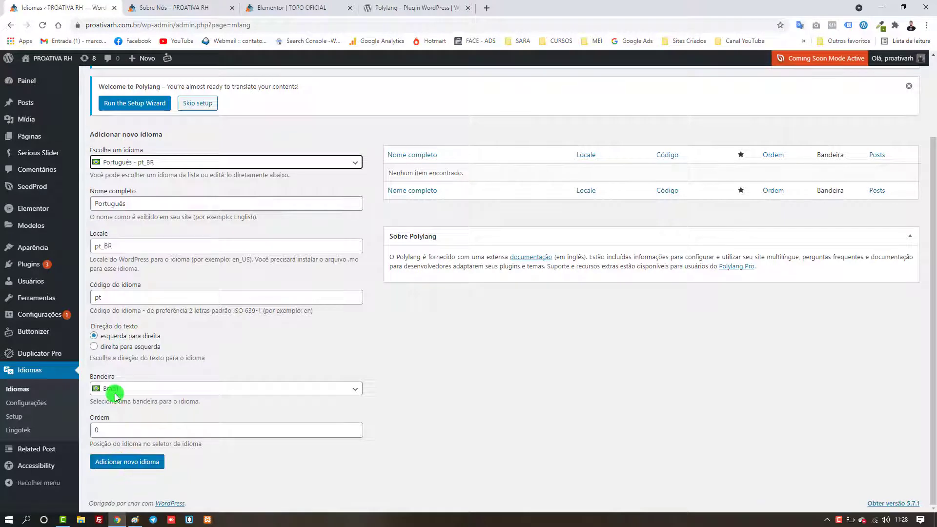
pyautogui.click(146, 463)
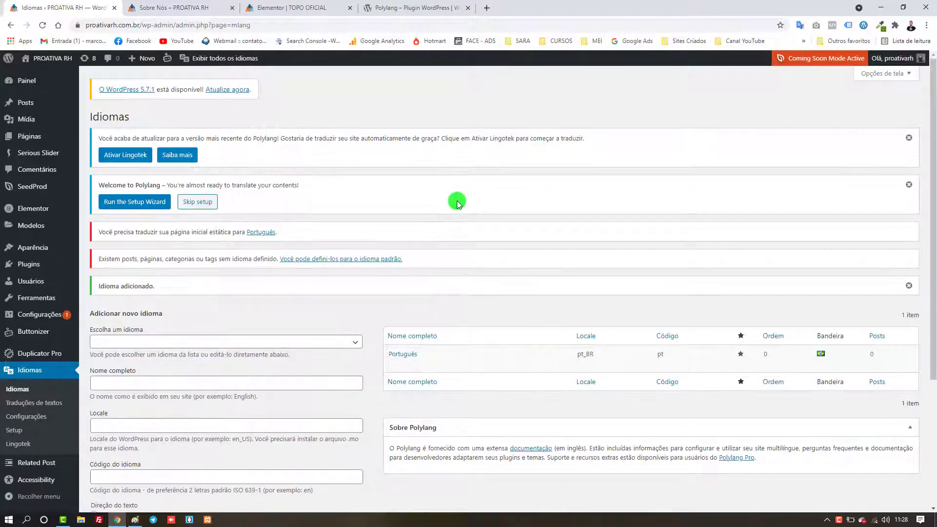
# Add English - en_US with the United States flag as a site language.
pyautogui.scroll(-2, 780, 316)
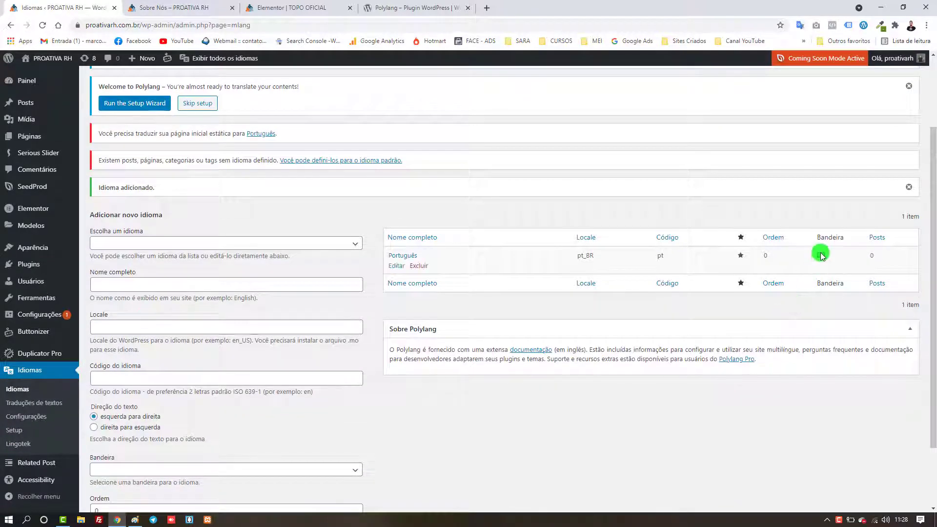
pyautogui.click(250, 244)
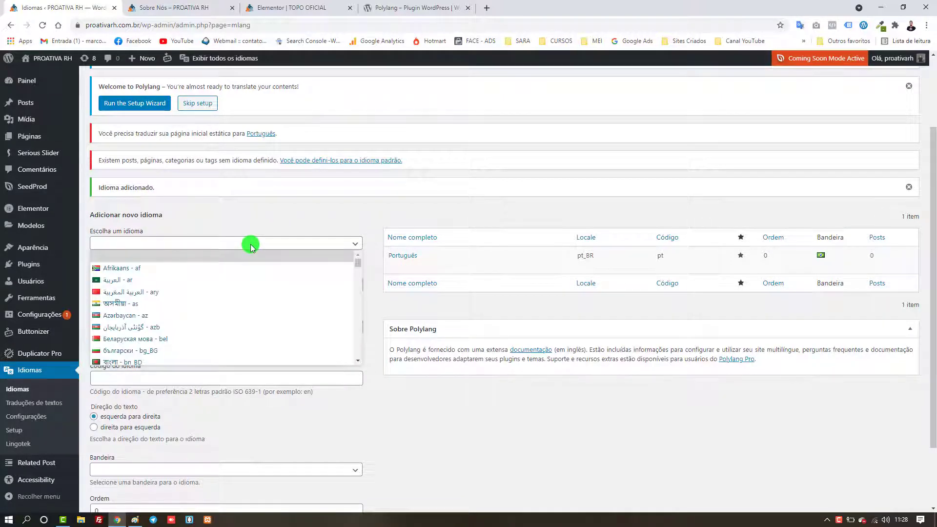
pyautogui.press('e')
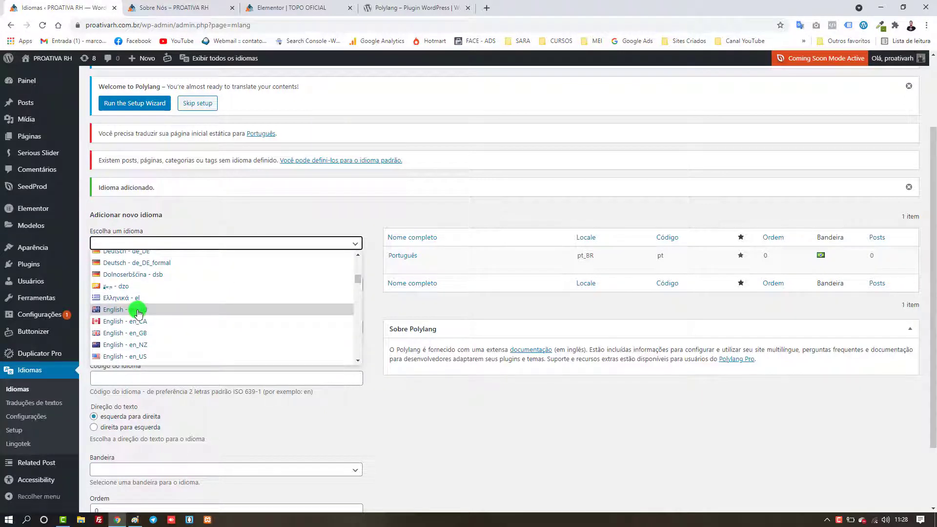
pyautogui.click(135, 356)
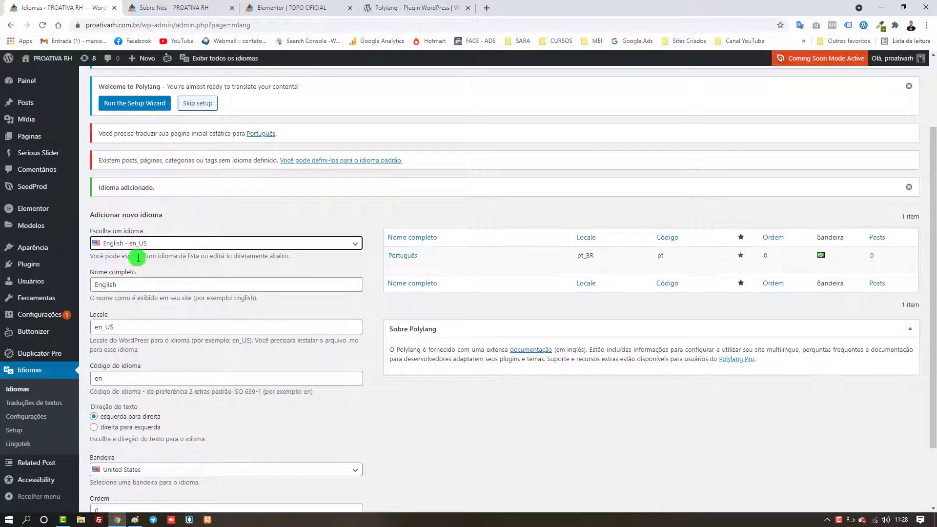
pyautogui.scroll(-2, 226, 360)
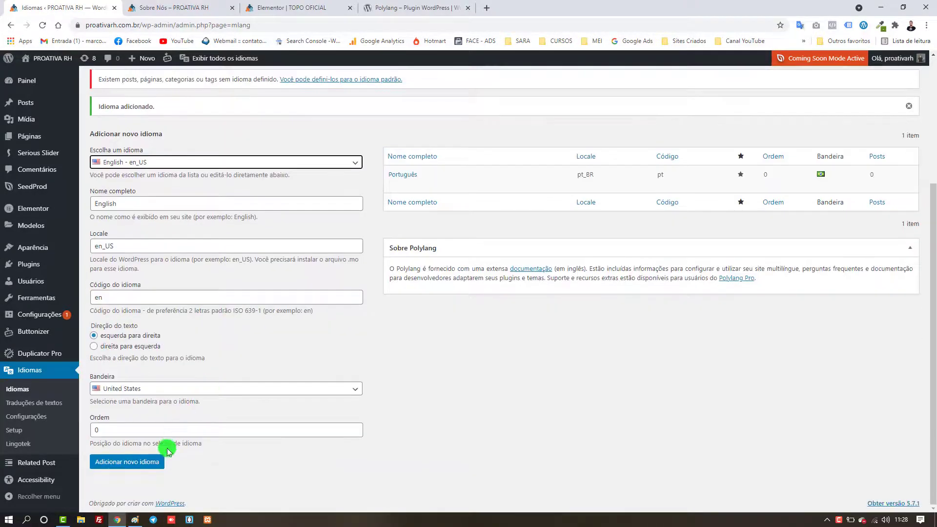
pyautogui.click(157, 461)
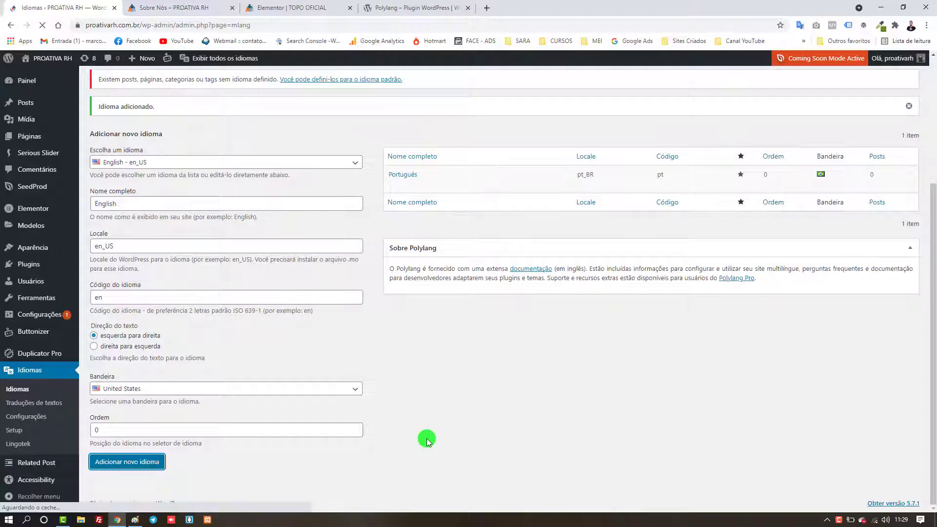
pyautogui.scroll(-2, 433, 427)
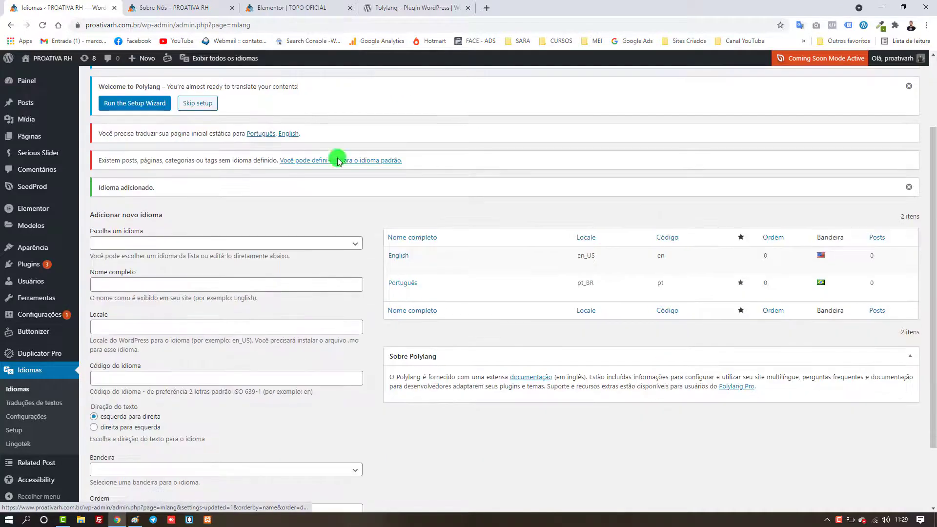
# Check the header flags on the Sobre Nós page and add Español - es_ES with the Spain flag as a site language.
pyautogui.click(197, 6)
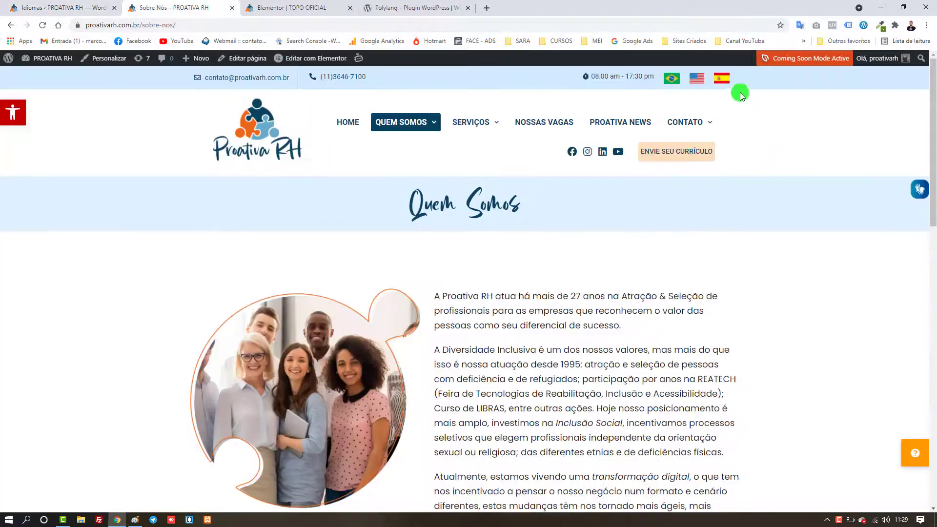
pyautogui.click(99, 7)
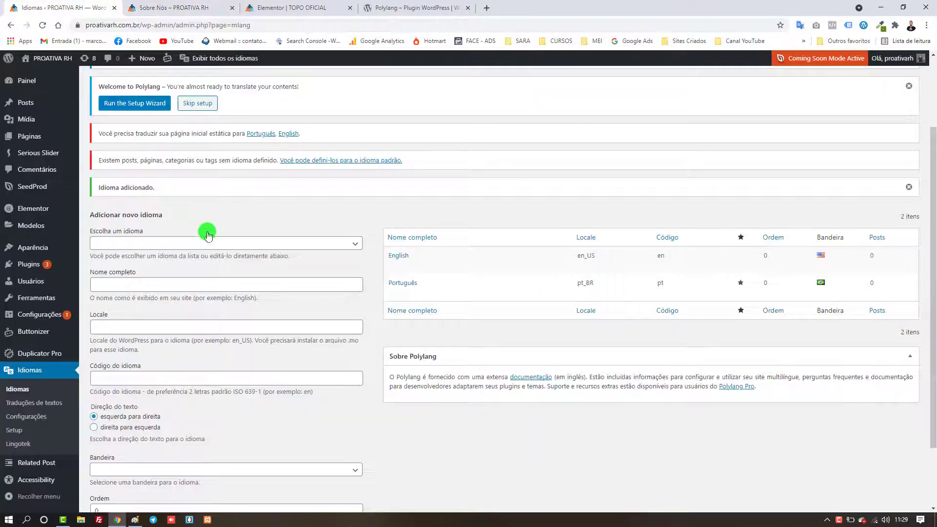
pyautogui.click(205, 244)
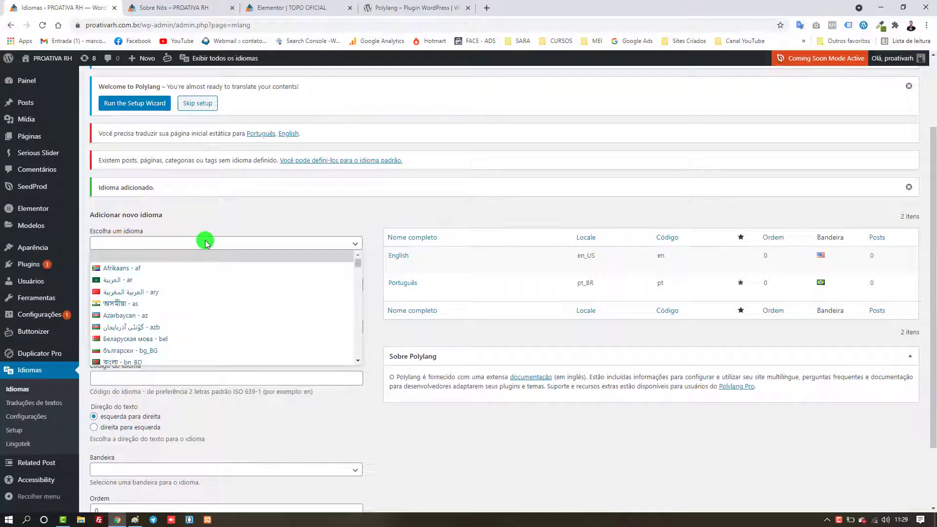
pyautogui.press('e')
pyautogui.scroll(-2, 204, 312)
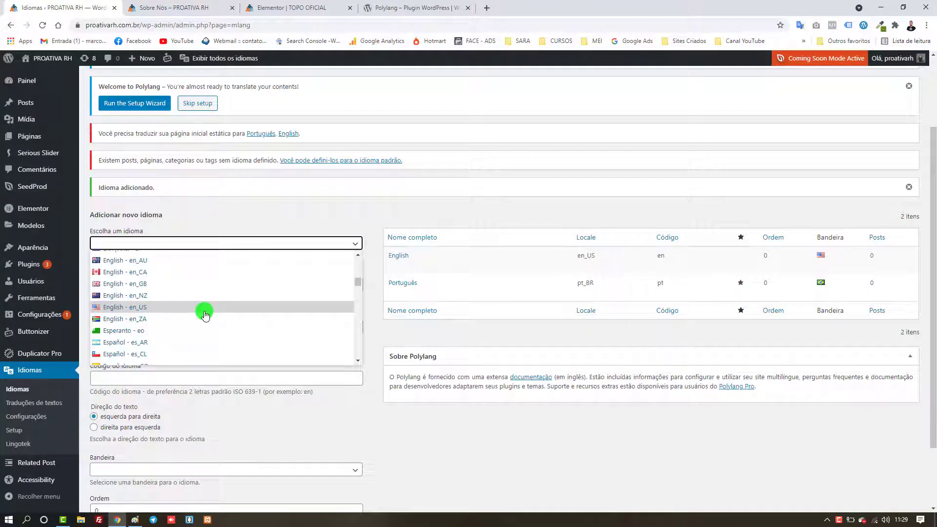
pyautogui.scroll(-2, 186, 310)
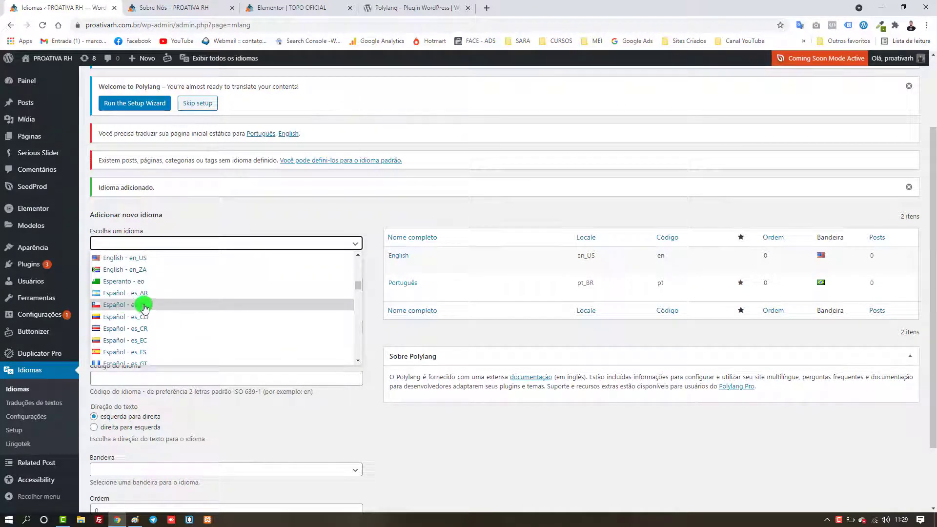
pyautogui.click(148, 356)
pyautogui.scroll(-2, 168, 379)
pyautogui.click(159, 468)
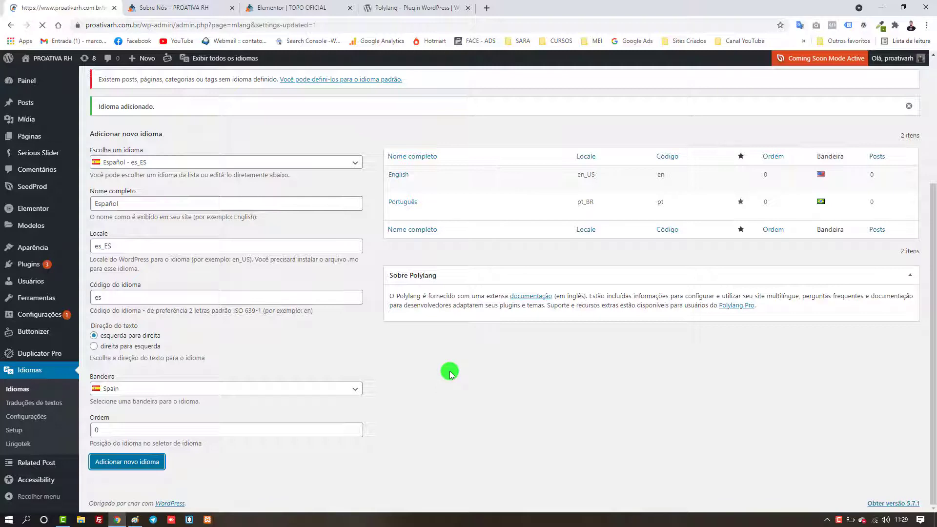
pyautogui.scroll(-3, 450, 371)
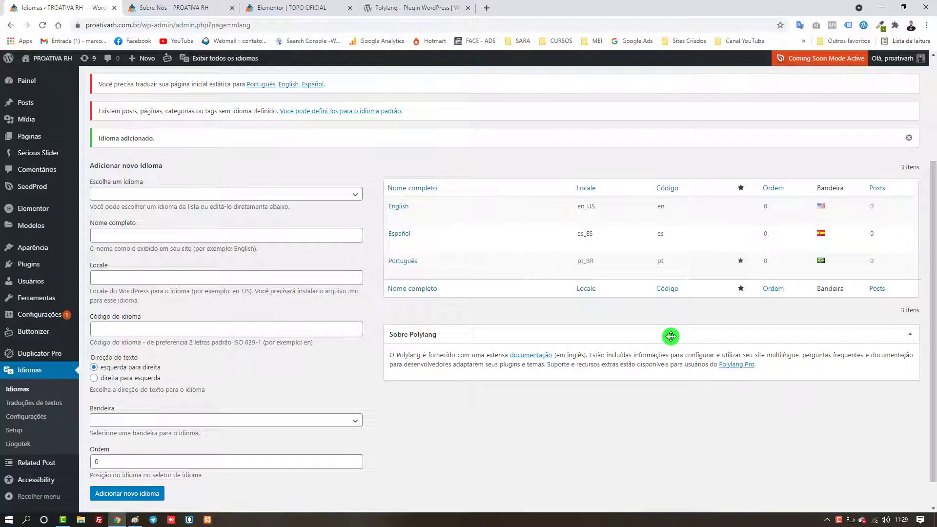
# View the TOPO OFICIAL header in Elementor and the Sobre Nós page, and return to the Polylang languages list.
pyautogui.click(273, 8)
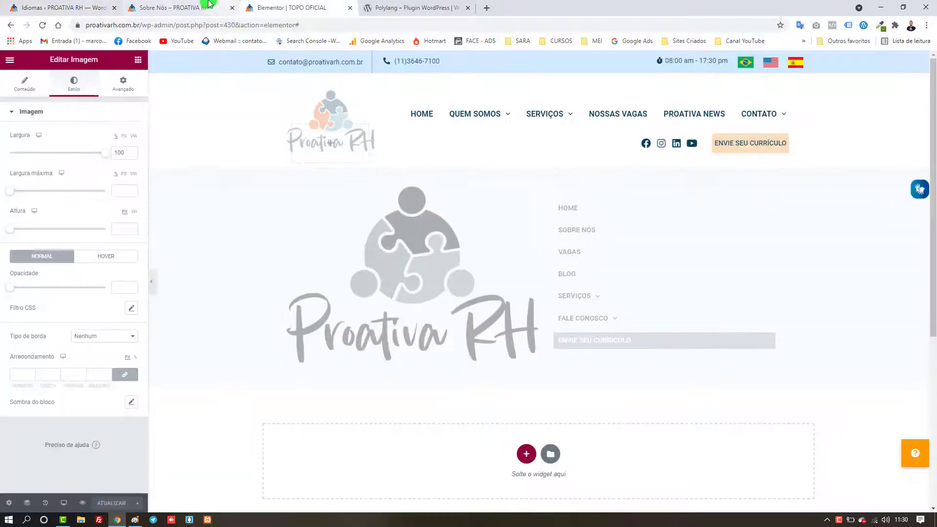
pyautogui.click(193, 8)
pyautogui.click(182, 24)
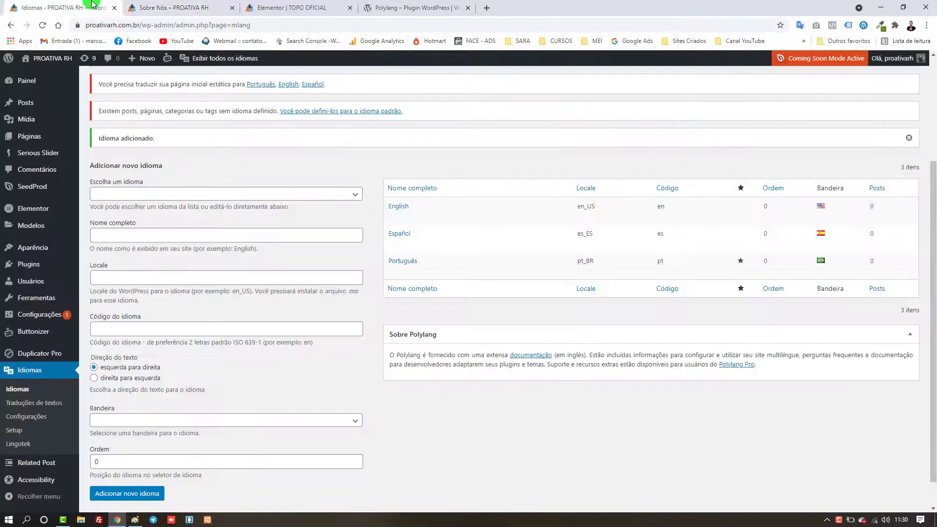
pyautogui.click(63, 7)
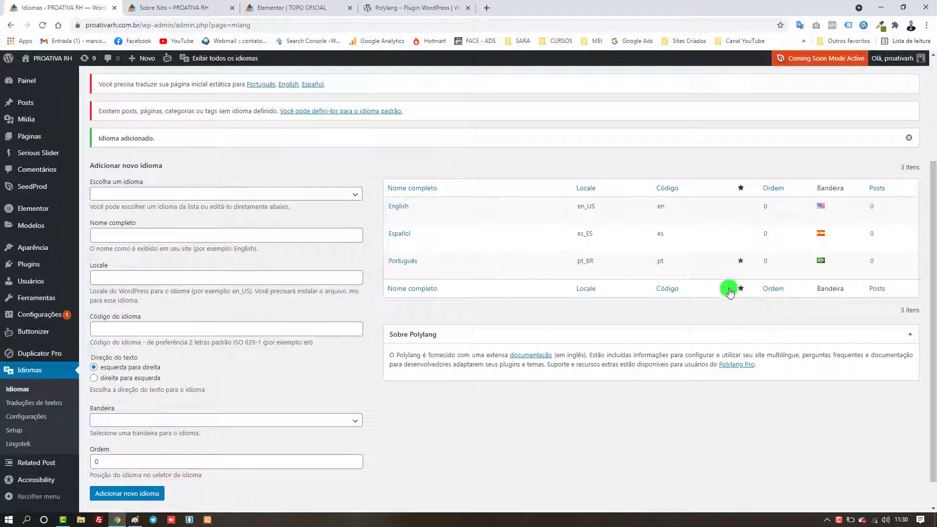
# Make English the default site language, and set Português as the default again.
pyautogui.click(742, 211)
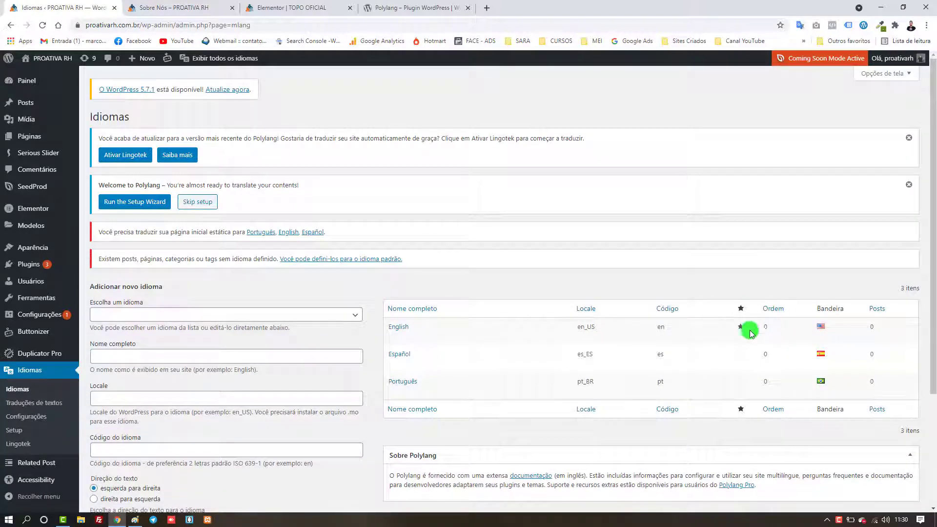
pyautogui.click(740, 382)
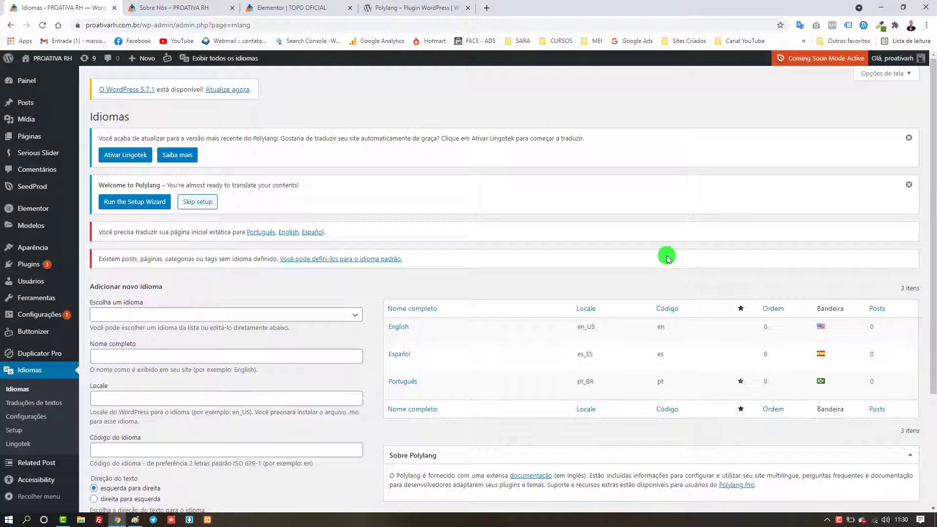
# Open the list of all site pages, dismiss the Polylang welcome notice and look through the pages.
pyautogui.scroll(-3, 654, 254)
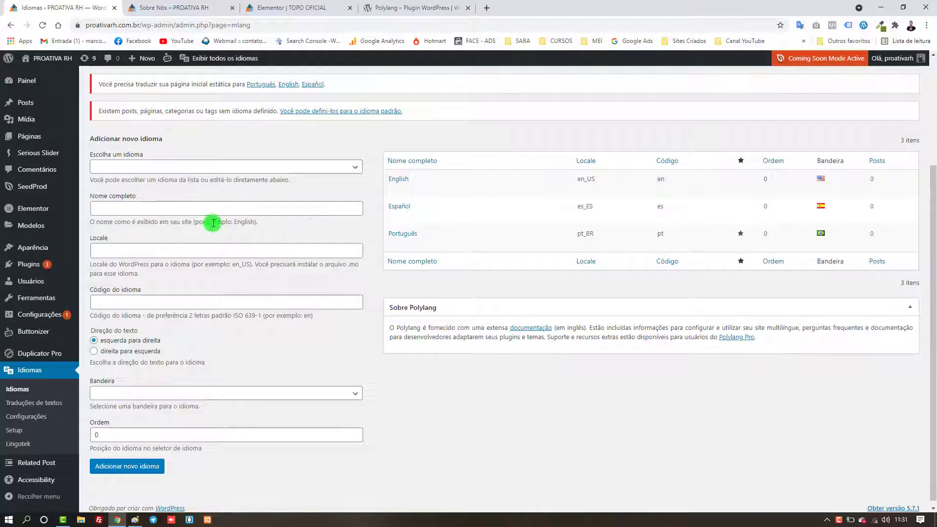
pyautogui.click(39, 140)
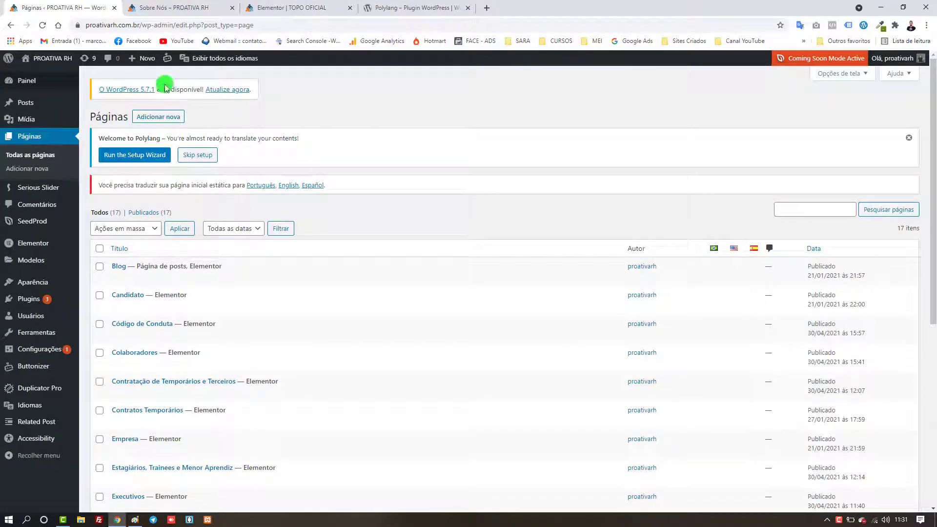
pyautogui.scroll(-1, 522, 154)
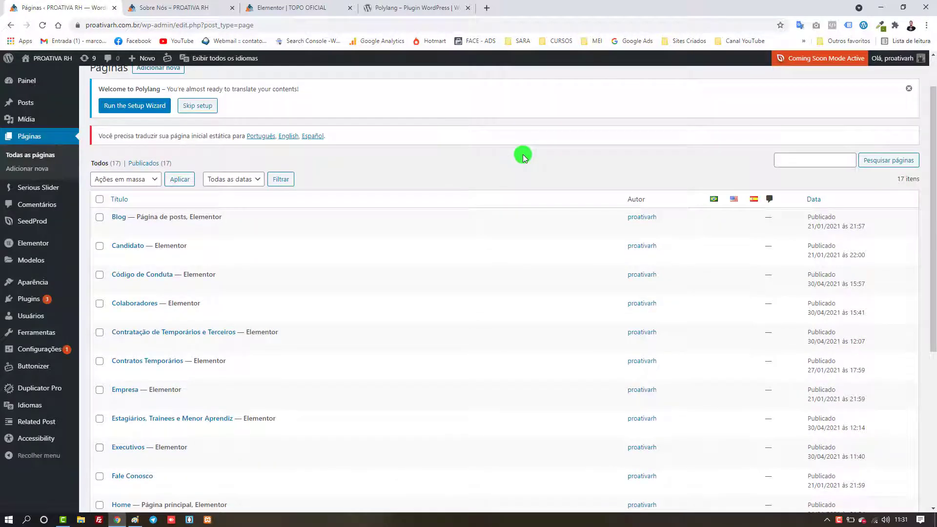
pyautogui.click(909, 87)
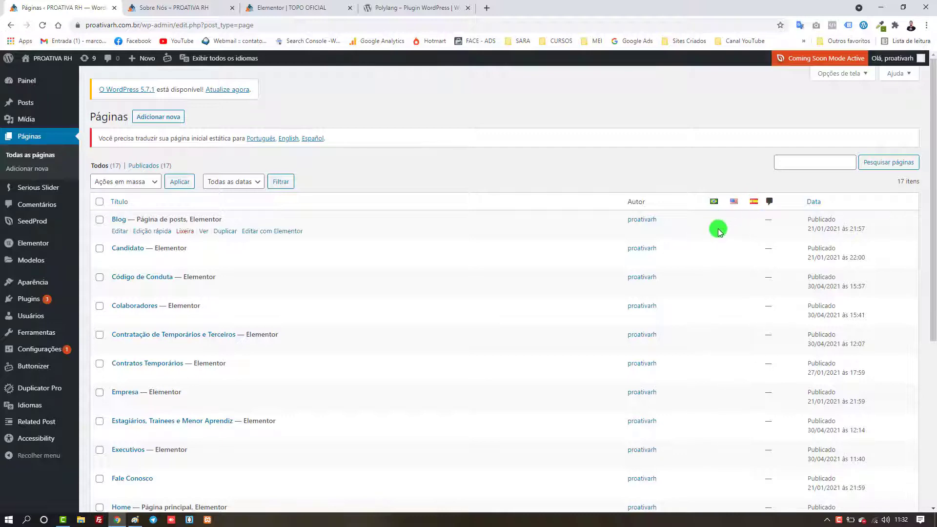
pyautogui.scroll(-5, 331, 237)
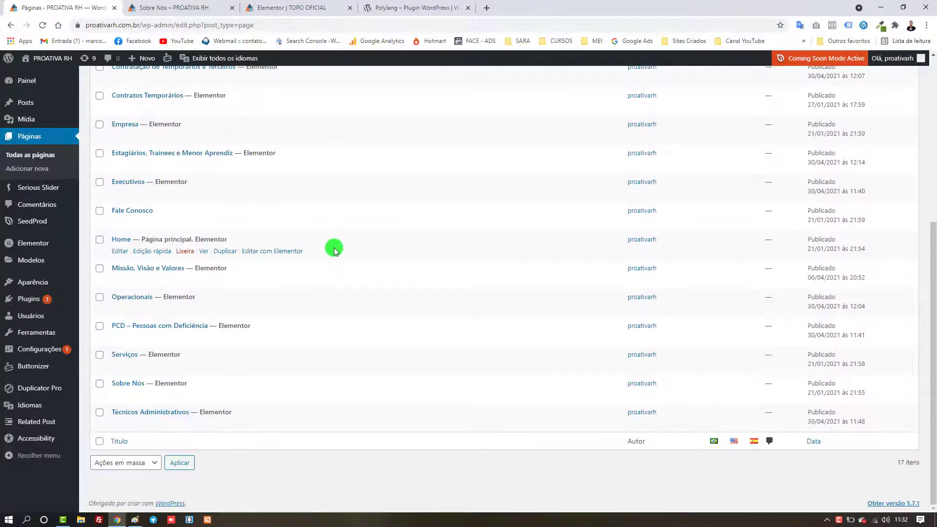
pyautogui.scroll(5, 324, 421)
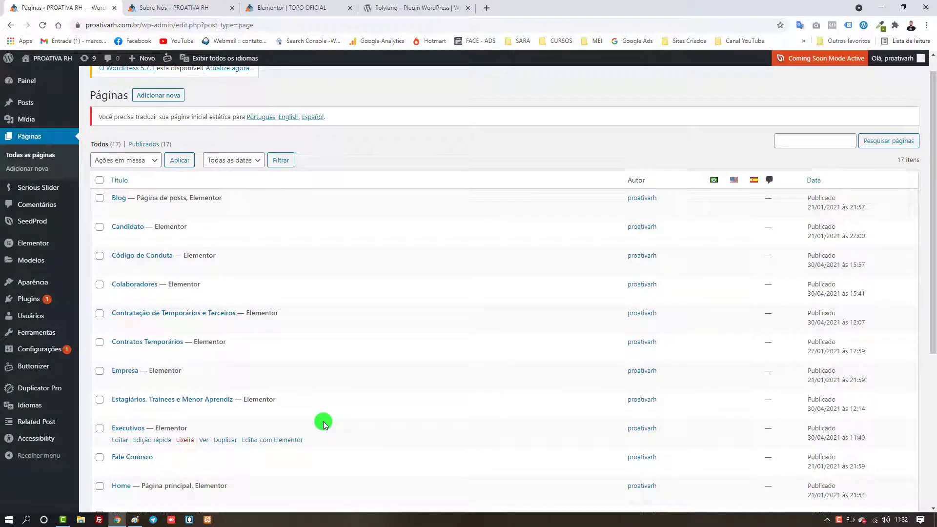
# Look through the live Sobre Nós page down to its footer and return to the pages list.
pyautogui.click(205, 6)
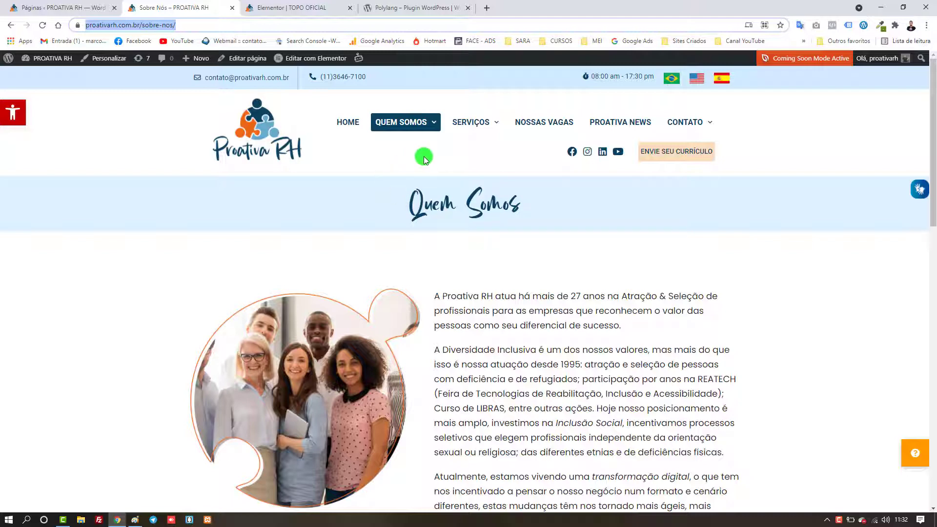
pyautogui.scroll(-12, 476, 196)
pyautogui.scroll(-3, 648, 283)
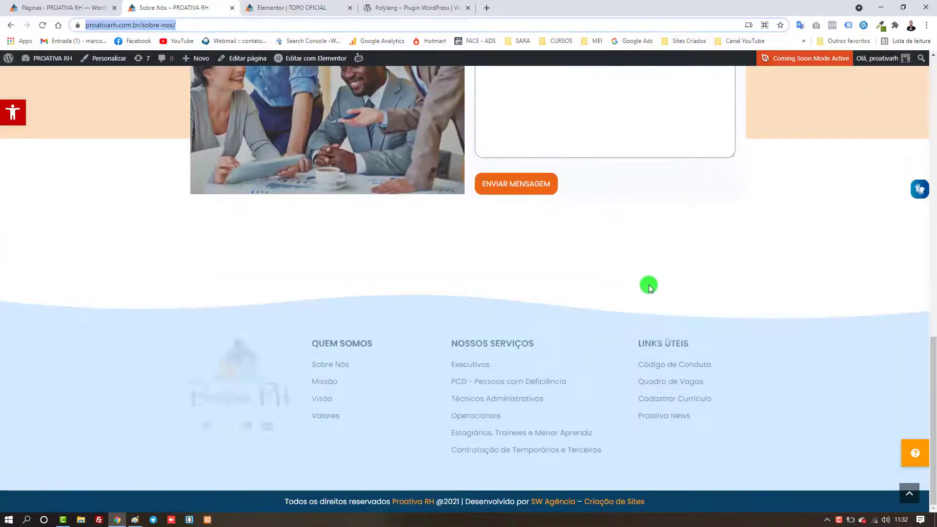
pyautogui.scroll(15, 560, 307)
pyautogui.click(123, 9)
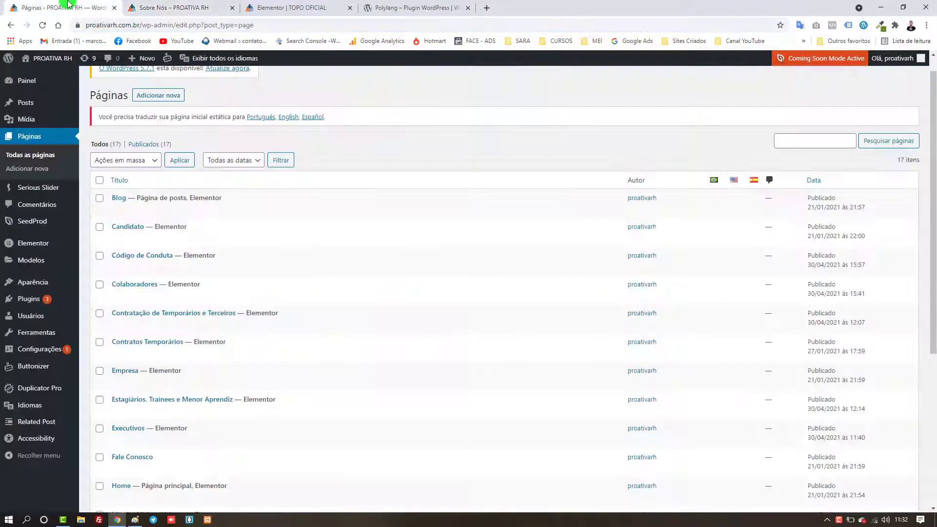
# Open the Sobre Nós page for editing, collapse its permalink and status sections, and update it with Português as its language.
pyautogui.scroll(-1, 327, 217)
pyautogui.scroll(-5, 327, 221)
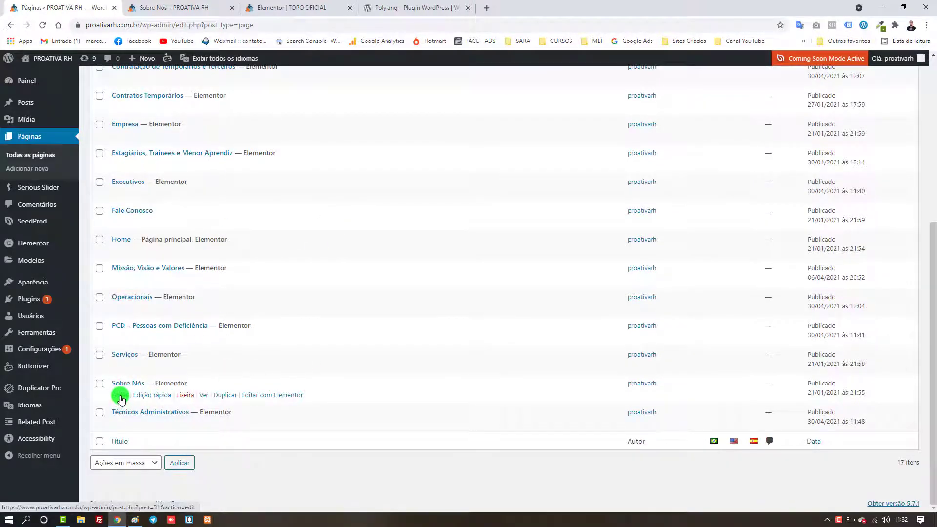
pyautogui.click(121, 399)
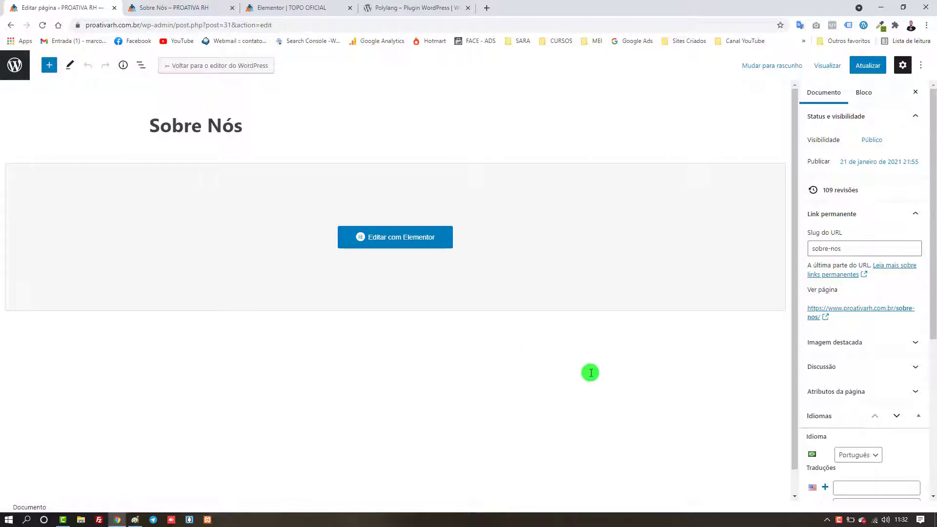
pyautogui.click(916, 214)
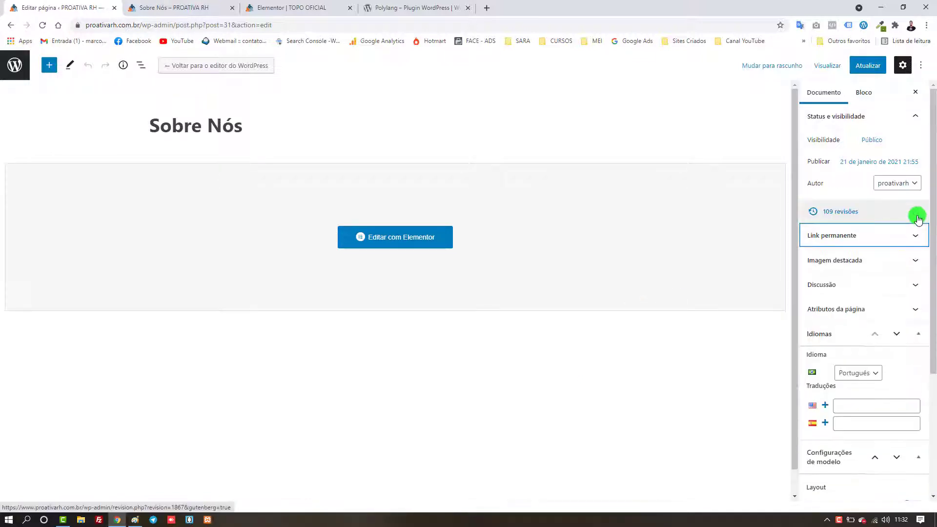
pyautogui.click(917, 116)
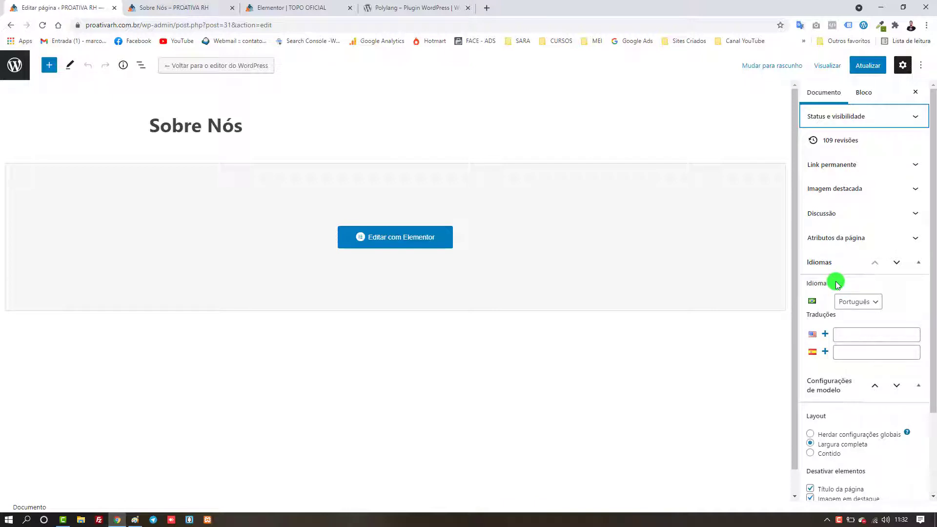
pyautogui.scroll(-2, 837, 284)
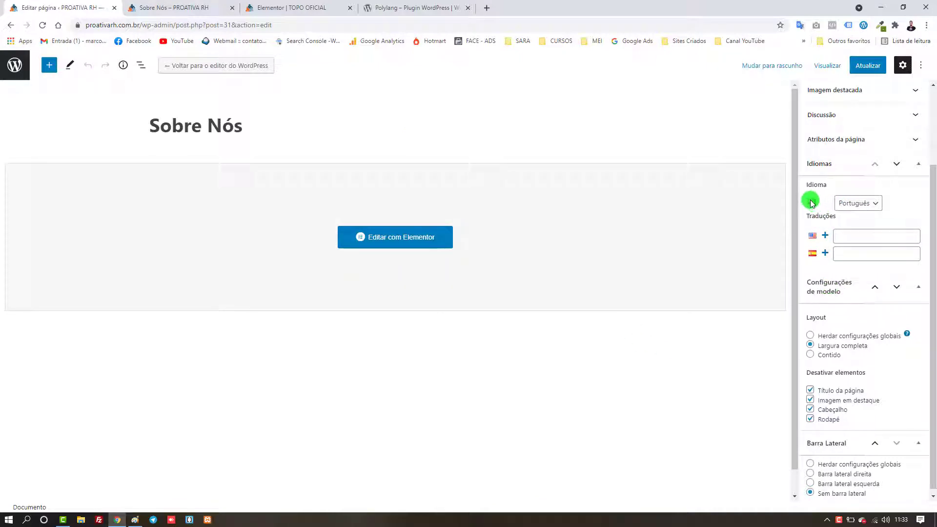
pyautogui.click(873, 68)
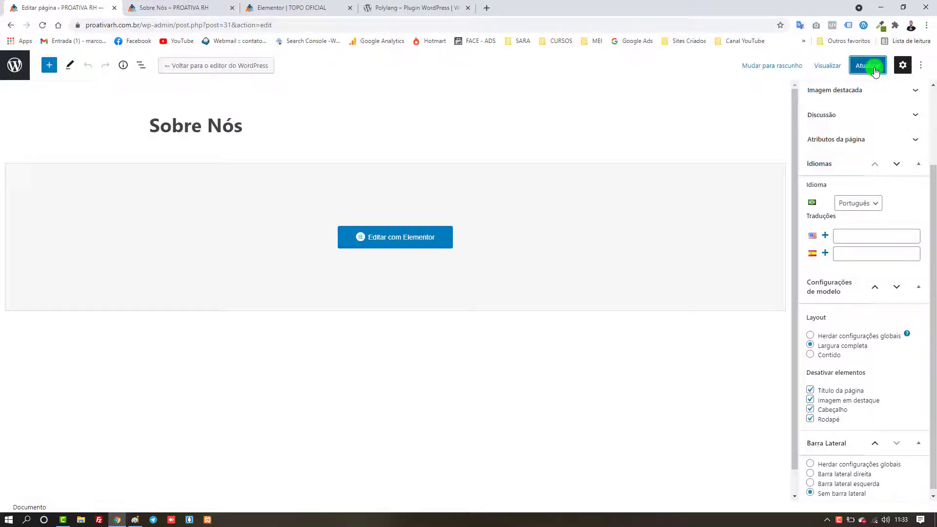
# Create the English translation of the Sobre Nós page and add EN to the end of its title.
pyautogui.tripleClick(174, 132)
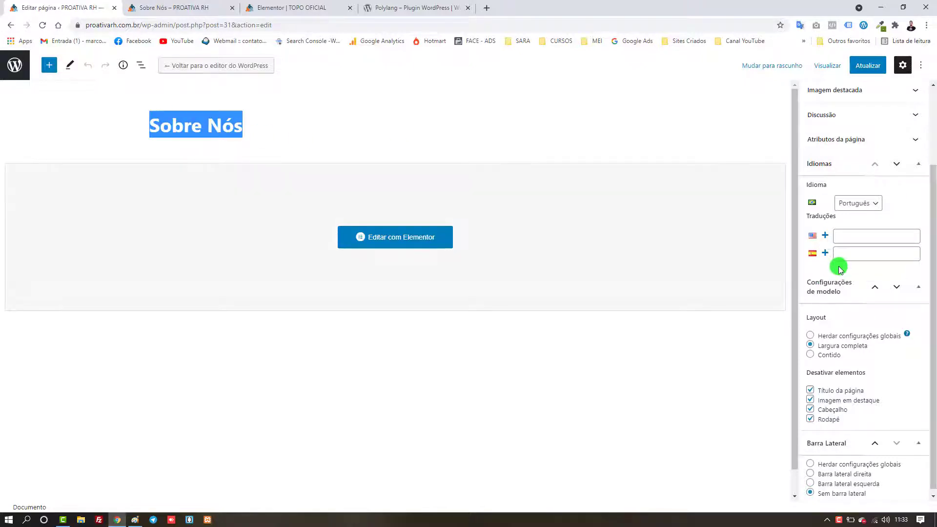
pyautogui.click(825, 237)
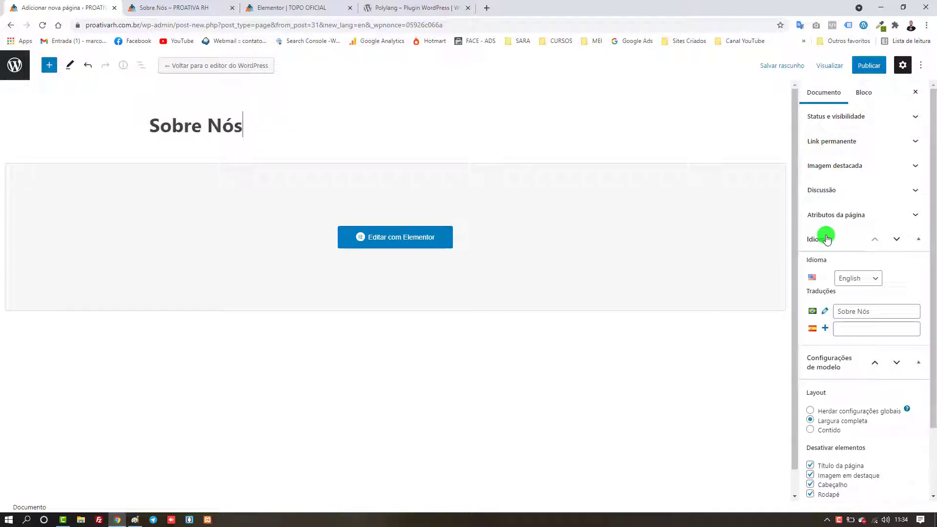
pyautogui.write('EN')
# Copy the words Sobre Nós from the new page's title and search Google for "tradutor" in a new browser tab.
pyautogui.doubleClick(188, 128)
pyautogui.moveTo(242, 127); pyautogui.dragTo(152, 130)
pyautogui.hotkey('ctrl', 'c')
pyautogui.click(487, 8)
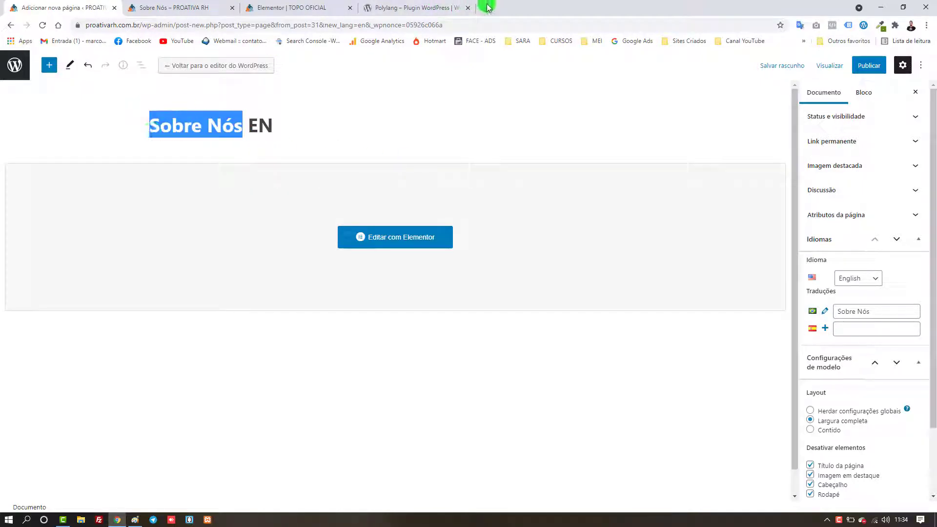
pyautogui.write('tradutor')
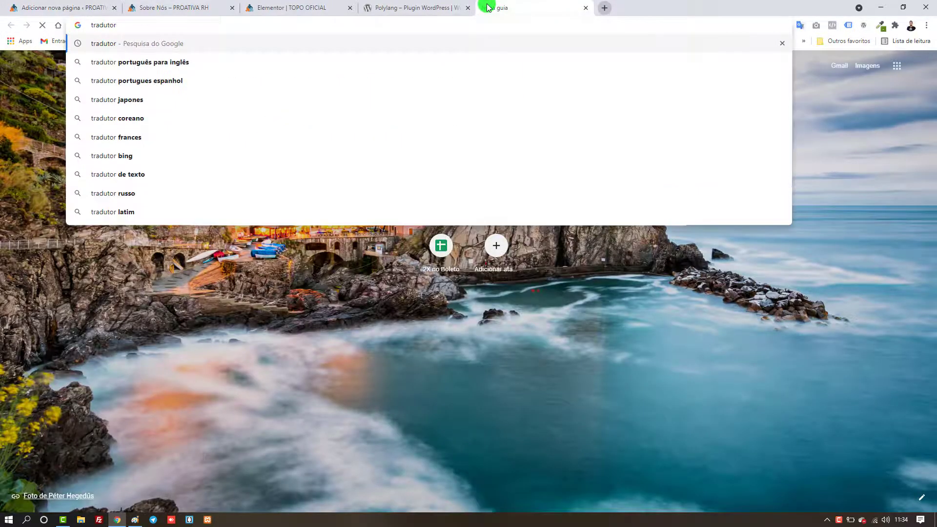
pyautogui.press('Return')
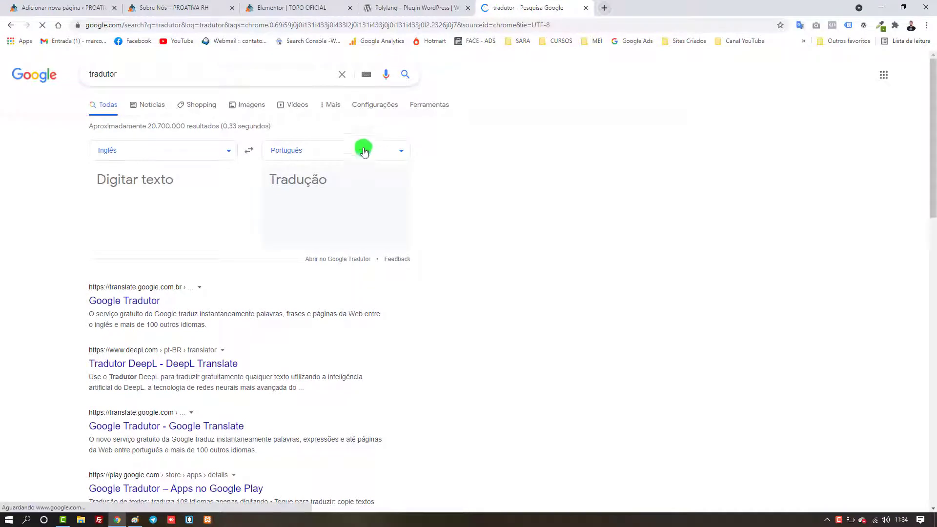
# Translate Sobre Nós from Portuguese to English in the Google translator and select the translated text.
pyautogui.click(249, 150)
pyautogui.hotkey('ctrl', 'v')
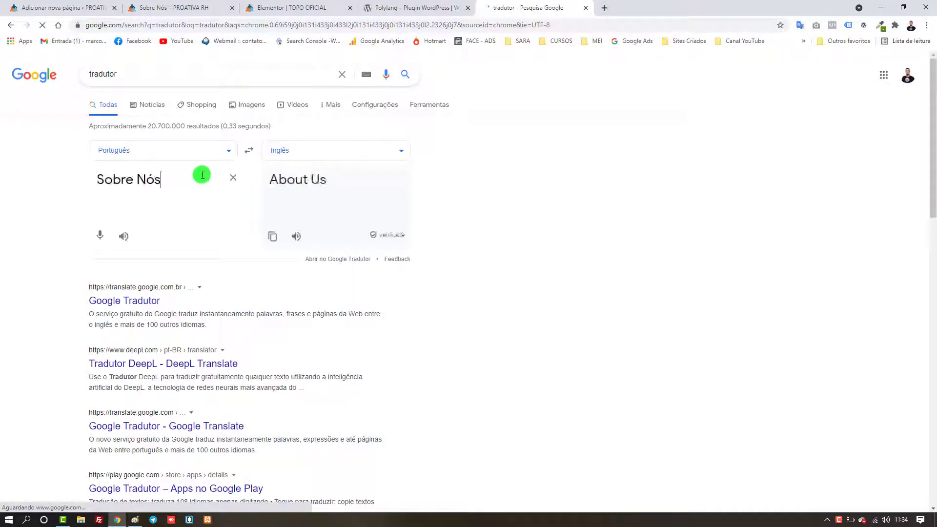
pyautogui.tripleClick(287, 179)
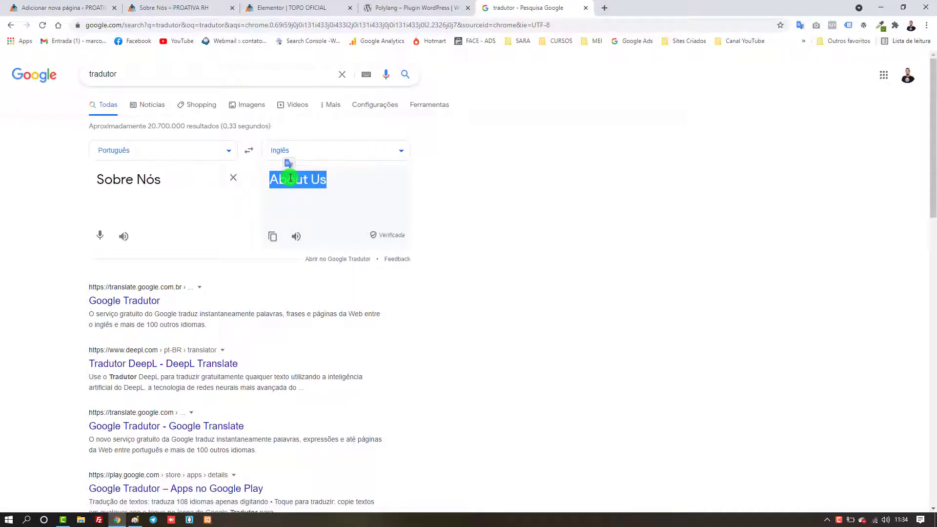
pyautogui.moveTo(291, 178); pyautogui.dragTo(331, 183)
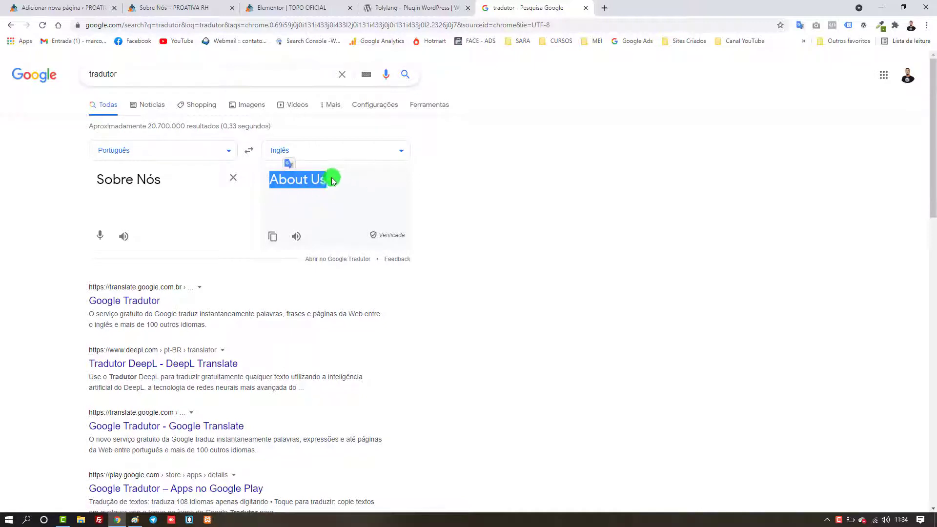
pyautogui.moveTo(272, 181)
pyautogui.mouseDown()
pyautogui.moveTo(330, 186)
pyautogui.moveTo(324, 195)
pyautogui.moveTo(329, 188)
pyautogui.moveTo(288, 184)
pyautogui.moveTo(324, 180)
pyautogui.moveTo(276, 182)
pyautogui.mouseUp()
pyautogui.click(288, 182)
pyautogui.doubleClick(288, 182)
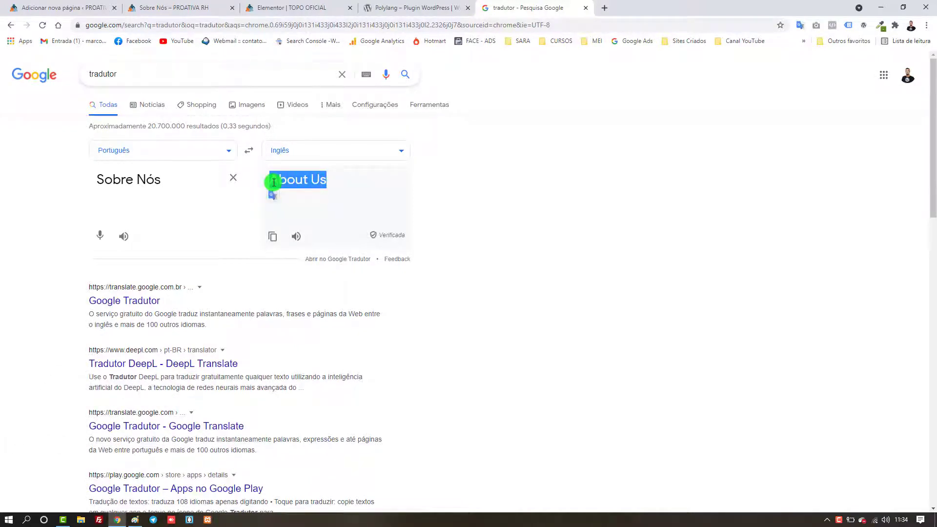
# Replace the English page's title with the translation About Us and show the page's document settings.
pyautogui.click(173, 3)
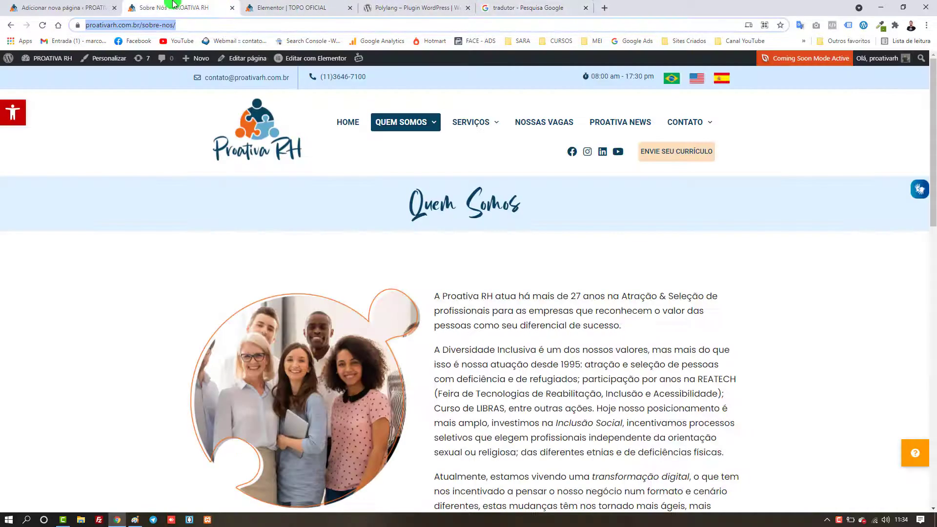
pyautogui.click(93, 6)
pyautogui.tripleClick(242, 122)
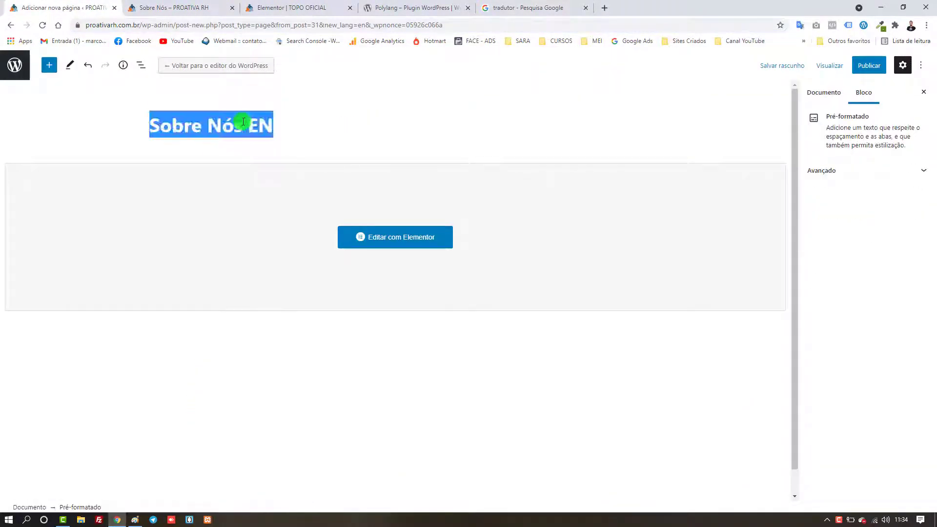
pyautogui.press('BackSpace')
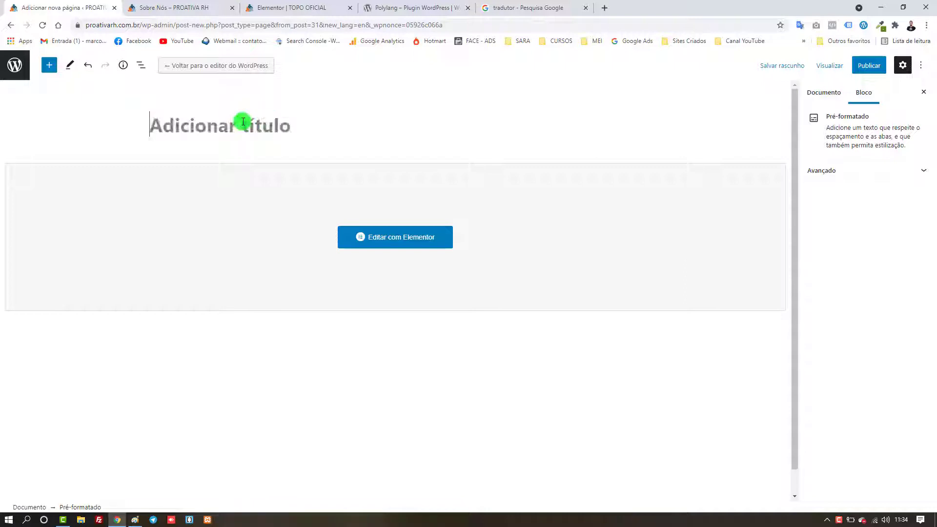
pyautogui.click(519, 7)
pyautogui.rightClick(309, 180)
pyautogui.click(322, 187)
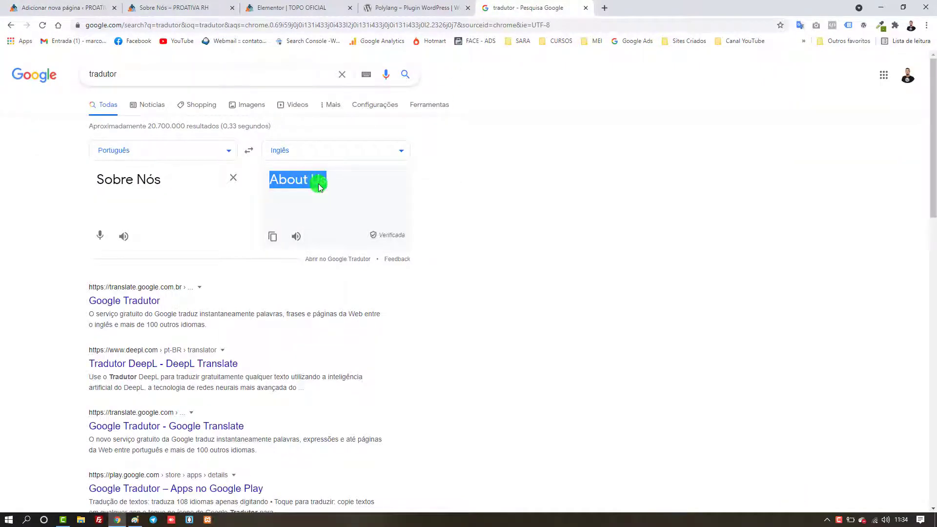
pyautogui.click(84, 5)
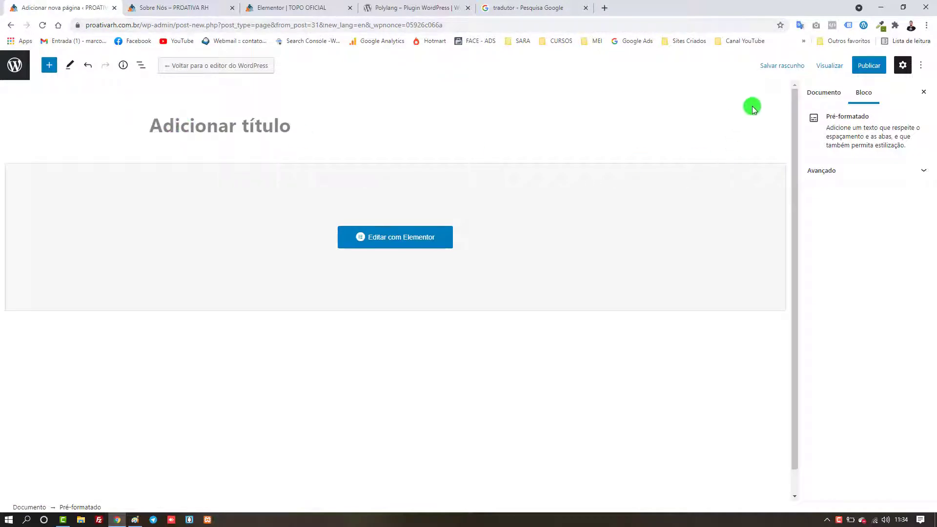
pyautogui.click(815, 91)
pyautogui.write('About Us')
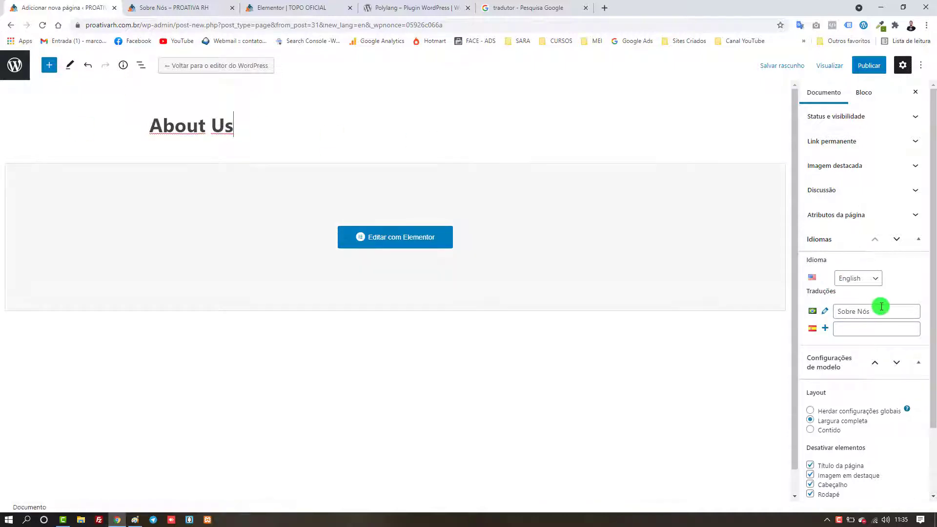
# Publish the English About Us page and close the publishing summary.
pyautogui.click(872, 65)
pyautogui.click(848, 65)
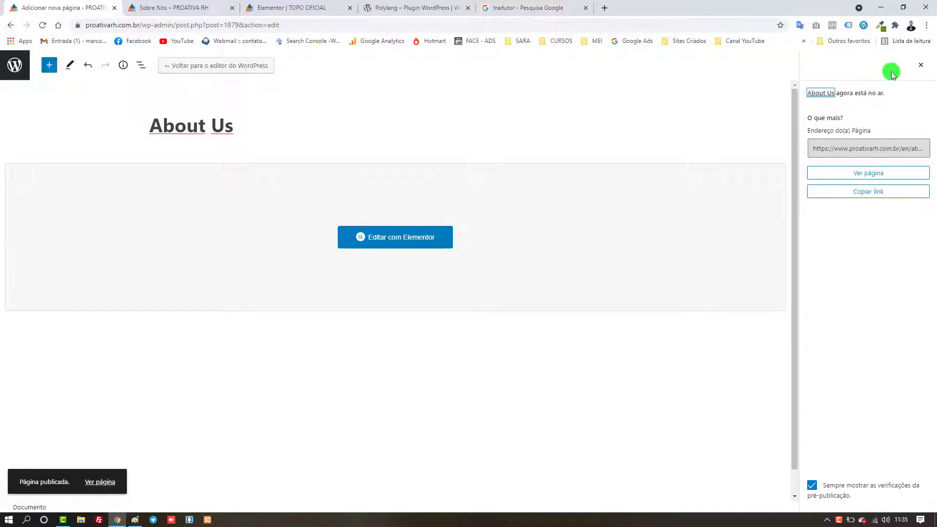
pyautogui.click(922, 68)
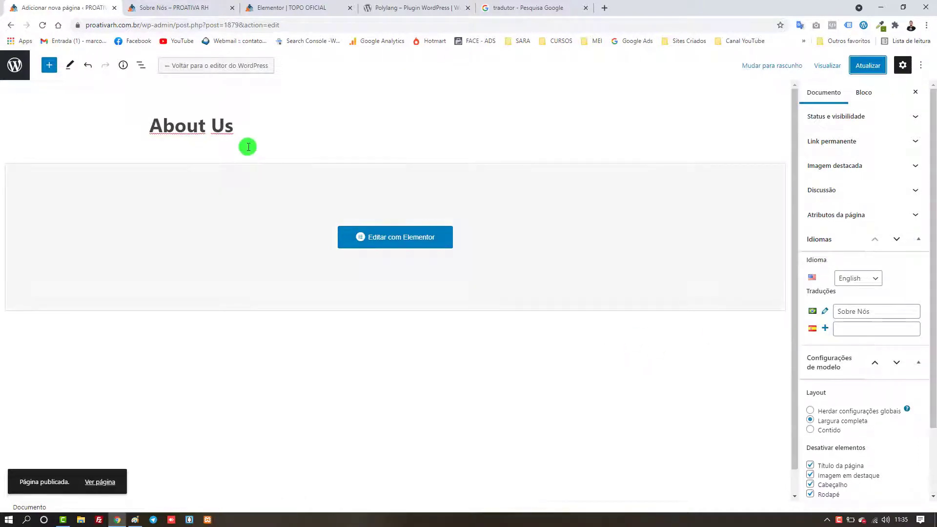
# Switch the Google translator's target language to Espanhol for Sobre Nós and copy the translated text.
pyautogui.click(558, 4)
pyautogui.click(318, 155)
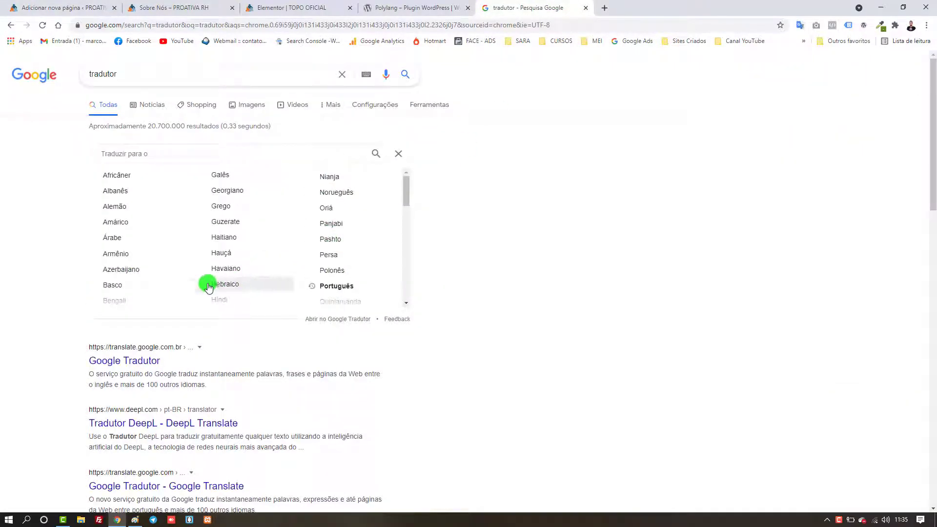
pyautogui.scroll(-1, 157, 171)
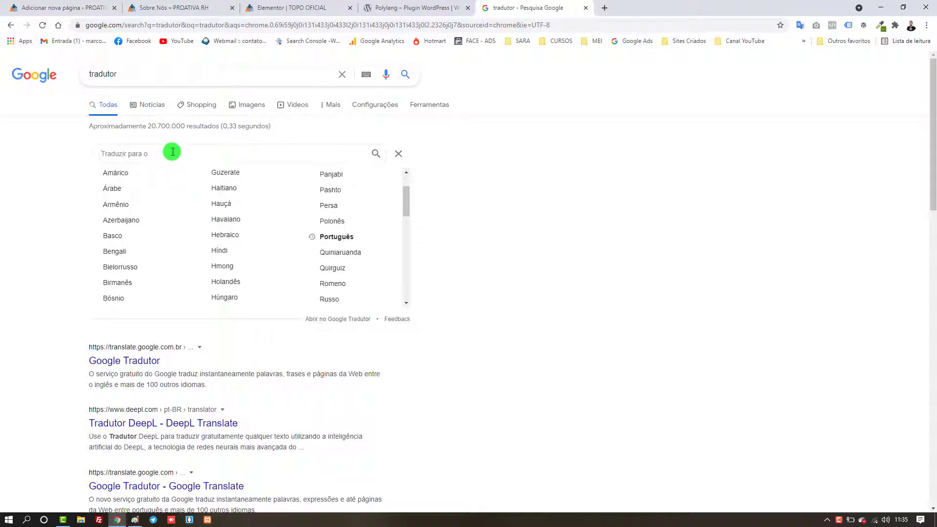
pyautogui.write('es')
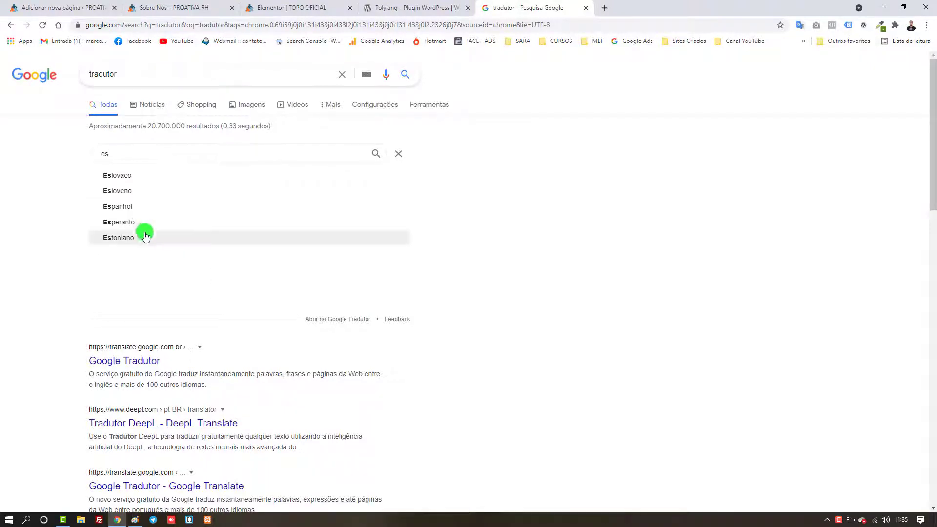
pyautogui.click(131, 208)
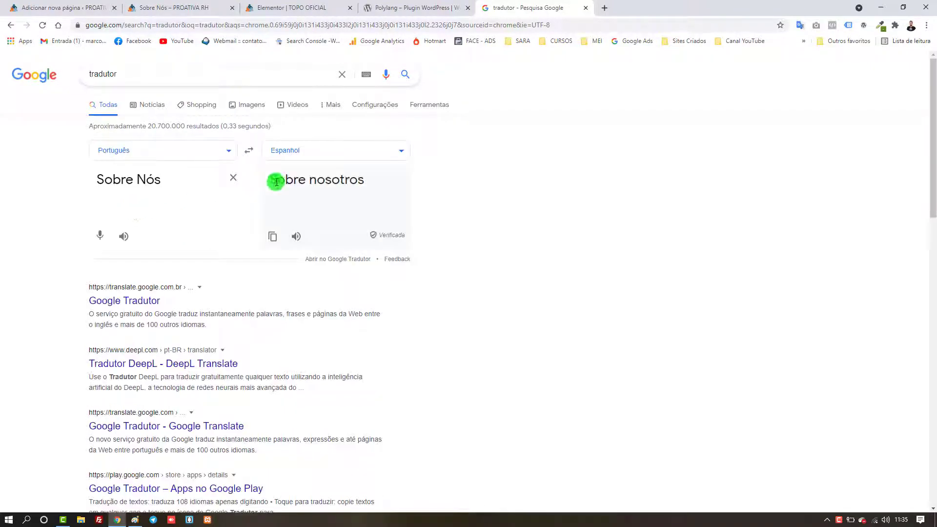
pyautogui.tripleClick(322, 180)
pyautogui.rightClick(322, 180)
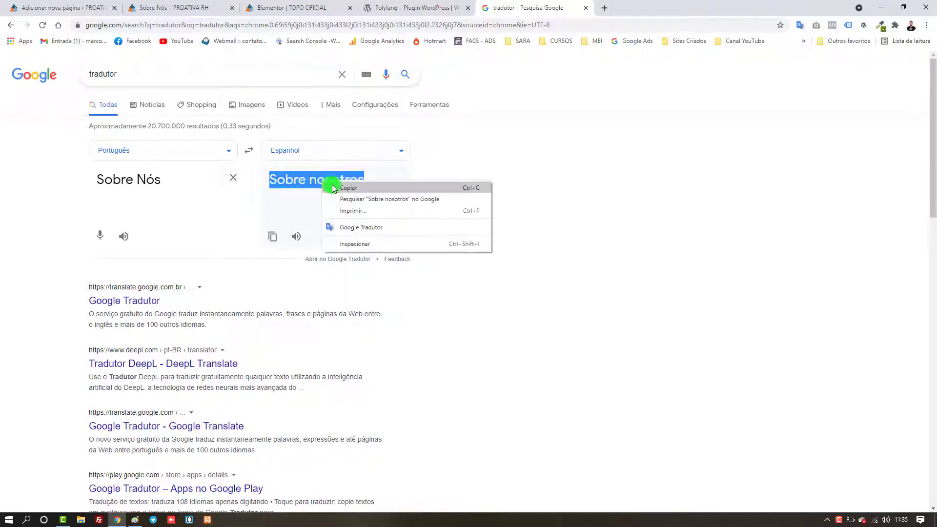
pyautogui.click(337, 189)
# Start a Spanish translation of the About Us page, close its settings panel and place the cursor in the title.
pyautogui.click(164, 7)
pyautogui.click(63, 7)
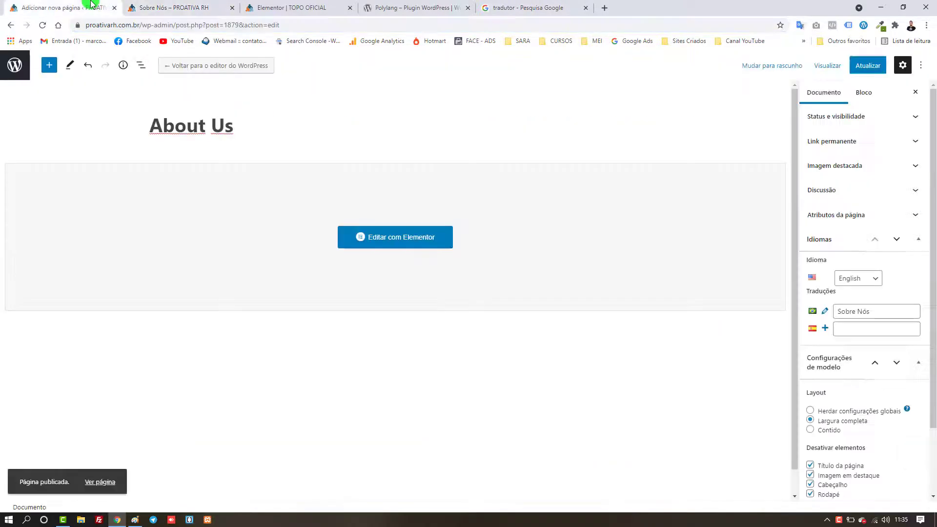
pyautogui.click(826, 330)
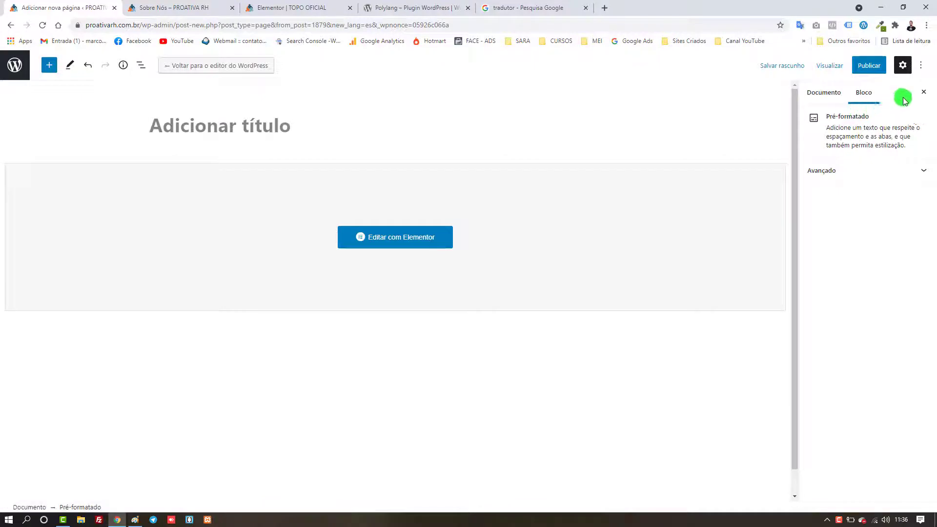
pyautogui.click(927, 94)
pyautogui.click(262, 126)
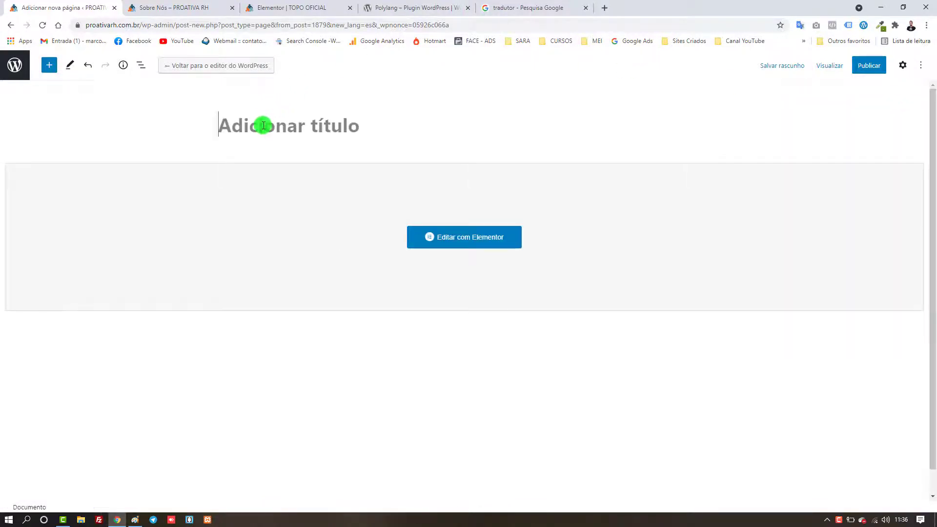
# Copy the Spanish translation from the Google translator again and enter Sobre Nosostros as the new page's title.
pyautogui.click(494, 5)
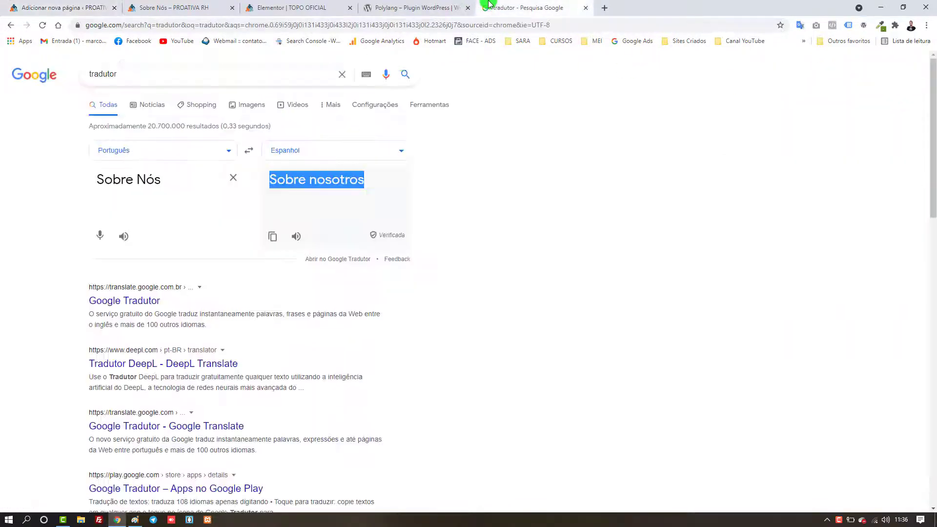
pyautogui.rightClick(295, 181)
pyautogui.click(300, 189)
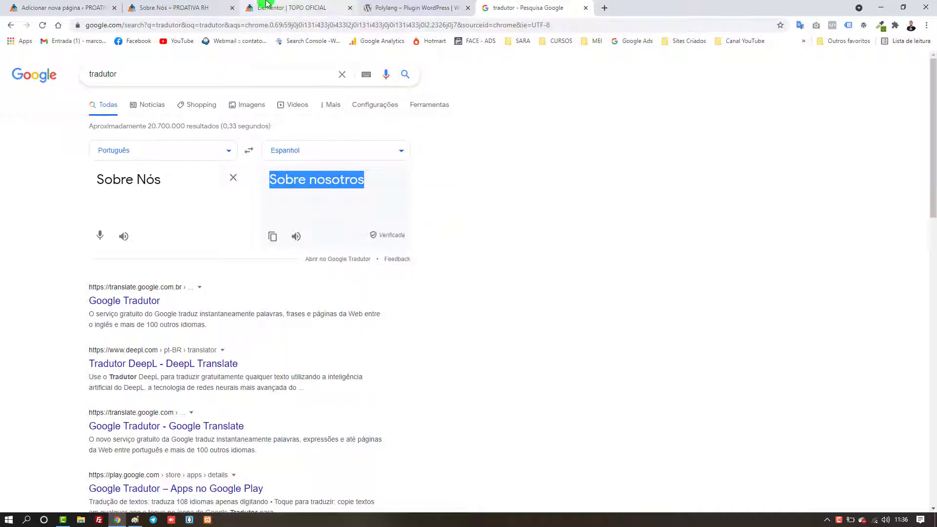
pyautogui.click(61, 7)
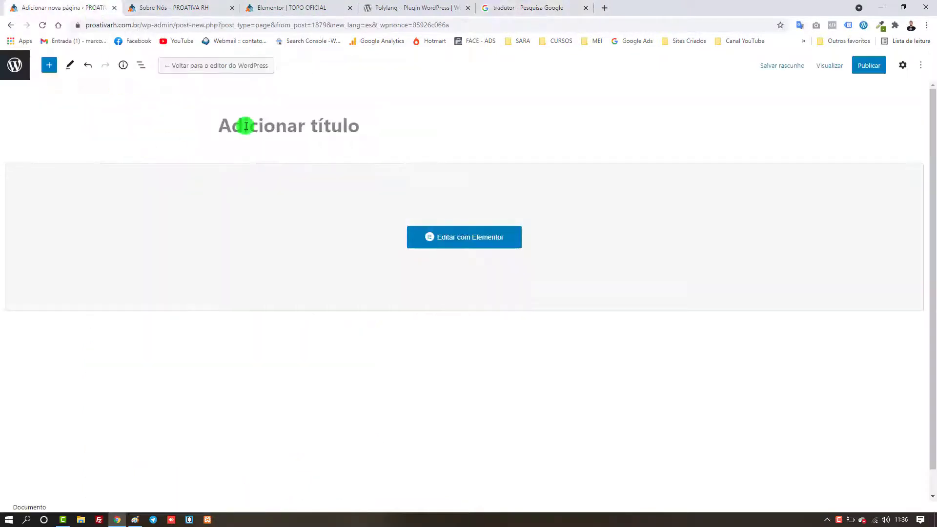
pyautogui.click(246, 126)
pyautogui.write('So')
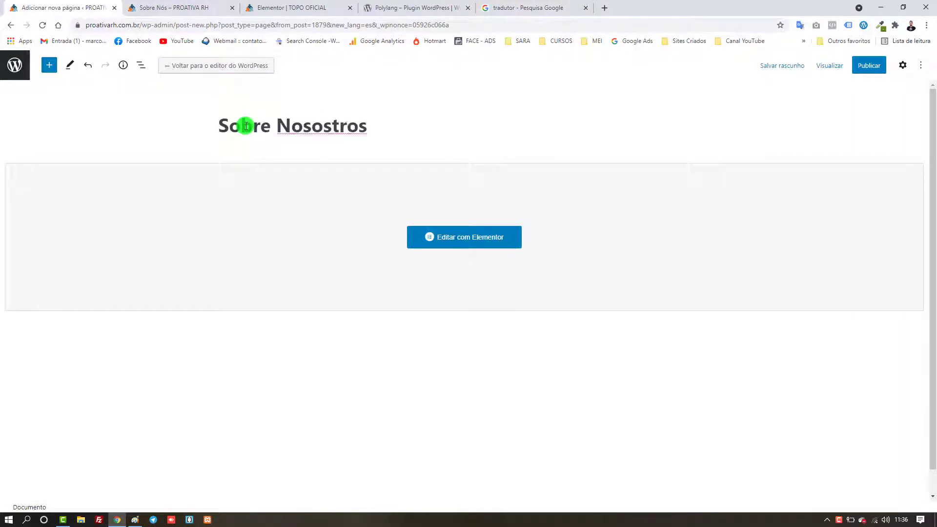
pyautogui.write('bre Nosostros')
# Check the Spanish wording in the Google translator and correct the page title to Sobre Nosotros.
pyautogui.click(503, 7)
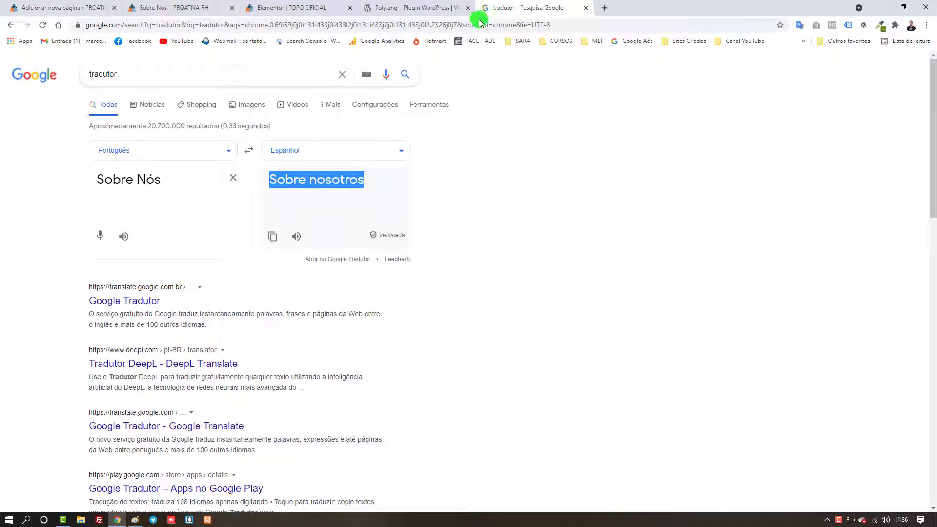
pyautogui.click(56, 8)
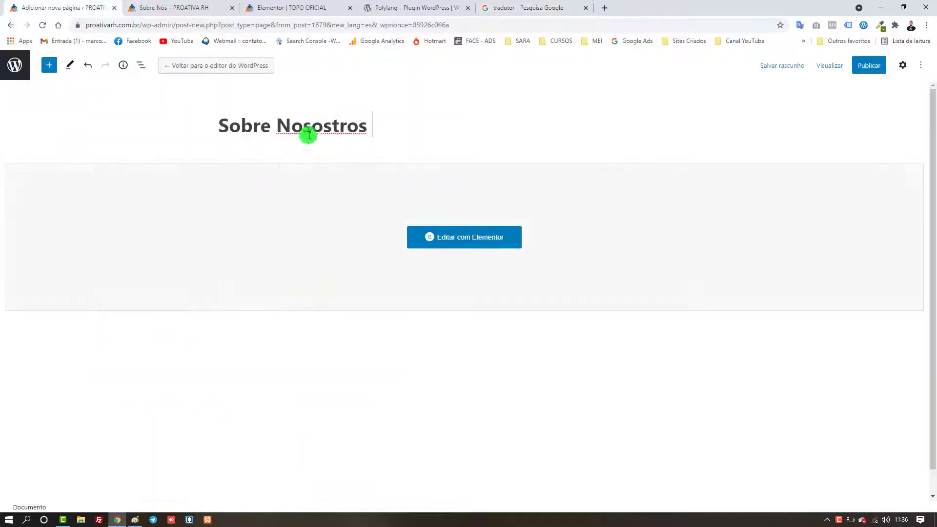
pyautogui.click(330, 126)
pyautogui.press('BackSpace')
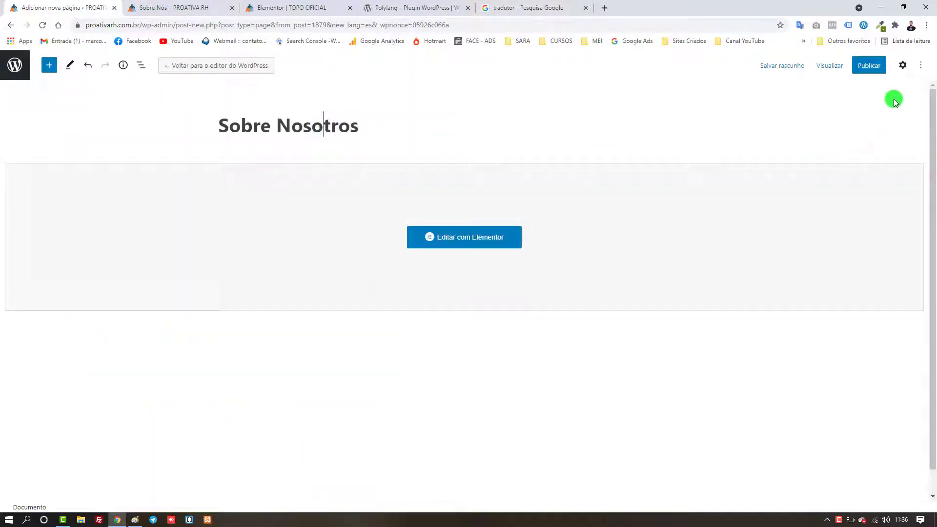
# Show the document settings of the Spanish page and publish it.
pyautogui.click(903, 66)
pyautogui.click(899, 87)
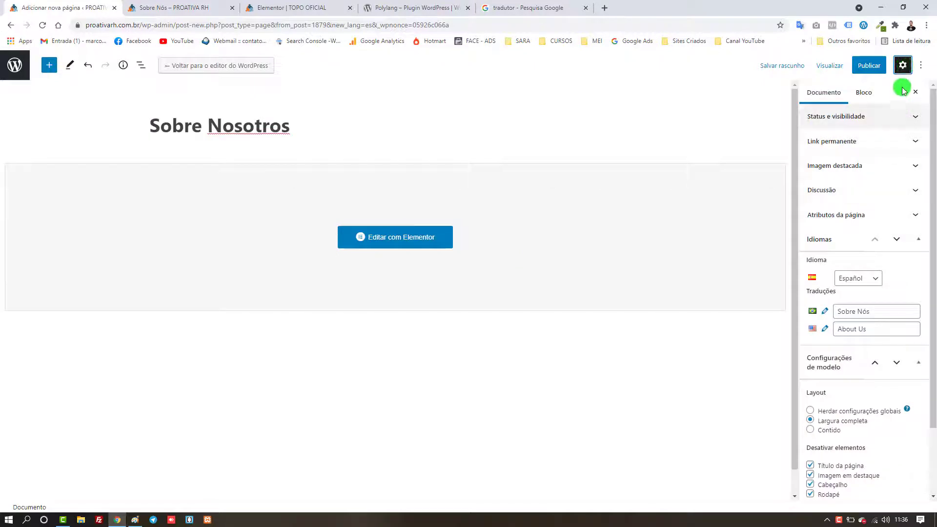
pyautogui.click(868, 65)
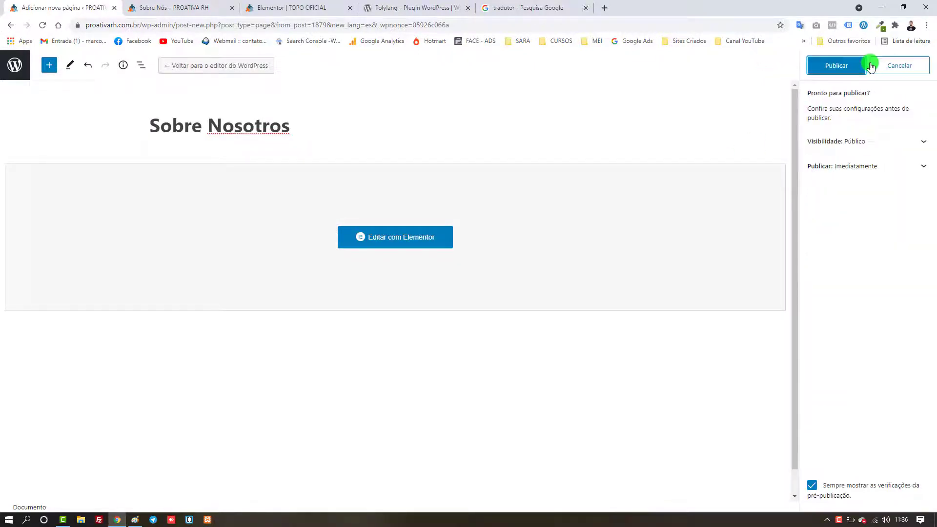
pyautogui.click(855, 67)
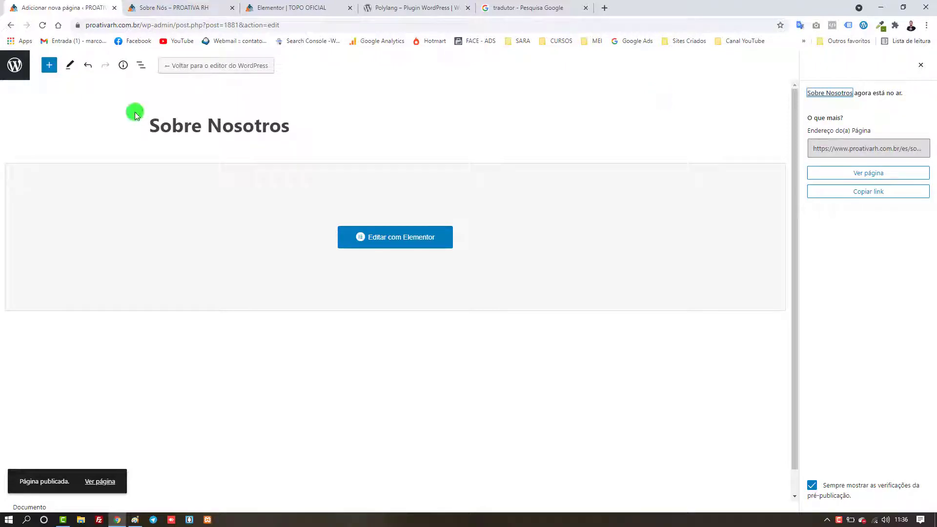
# Return to the pages list, examine the language columns for About Us, Sobre Nós and Sobre Nosotros, and glance at the live Sobre Nós page.
pyautogui.click(13, 65)
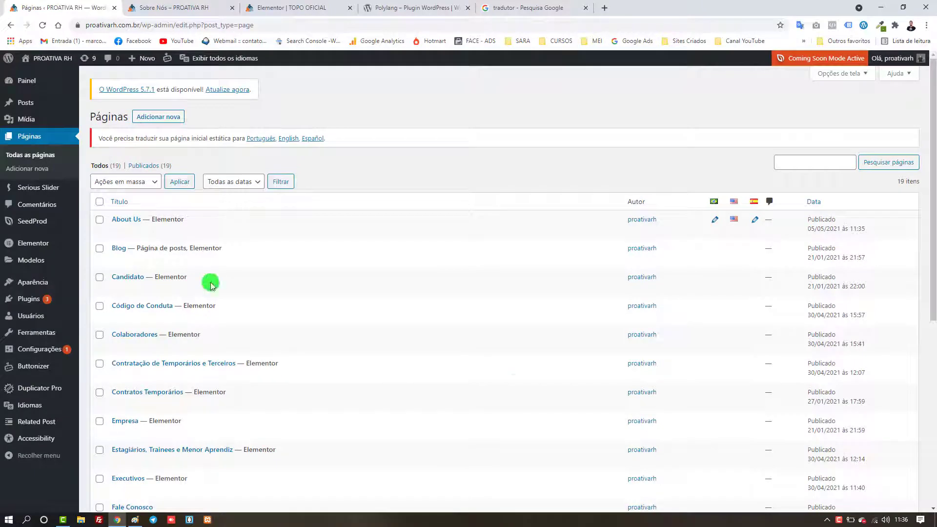
pyautogui.scroll(-7, 503, 371)
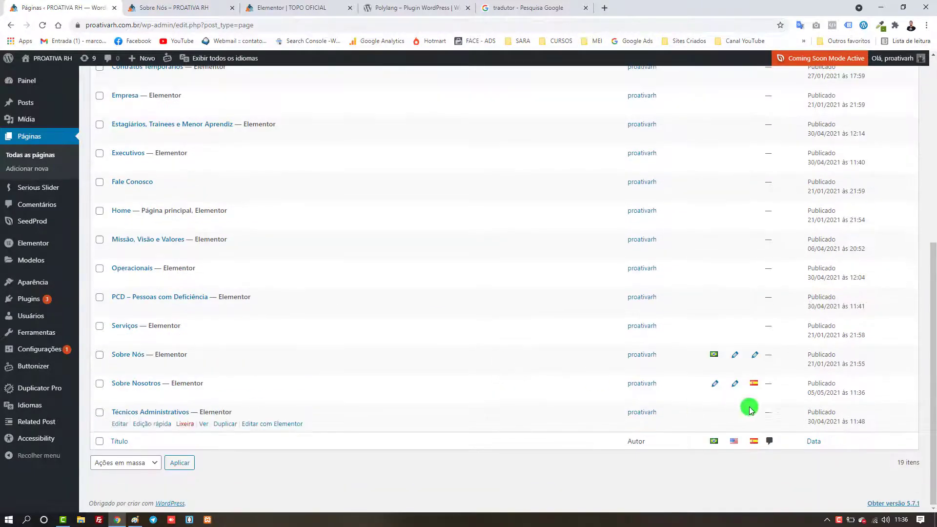
pyautogui.scroll(7, 710, 366)
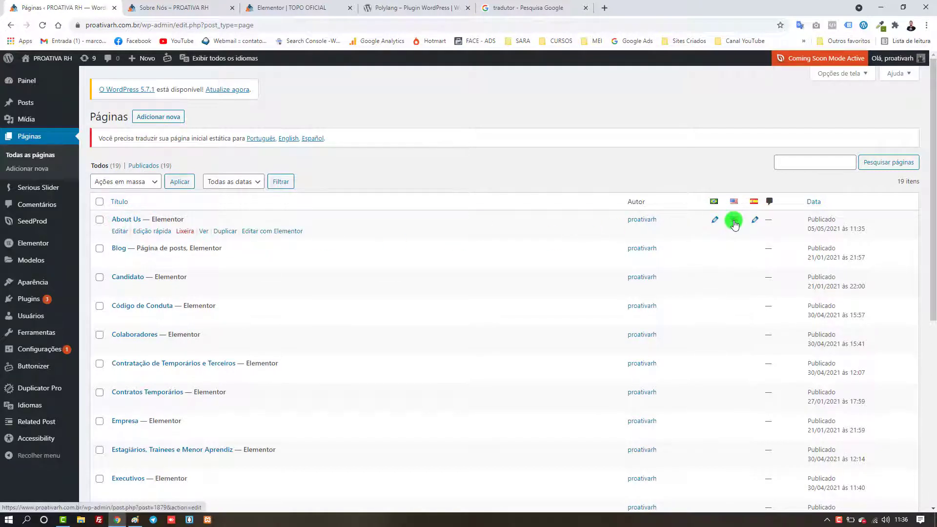
pyautogui.scroll(-6, 739, 265)
pyautogui.scroll(-1, 739, 266)
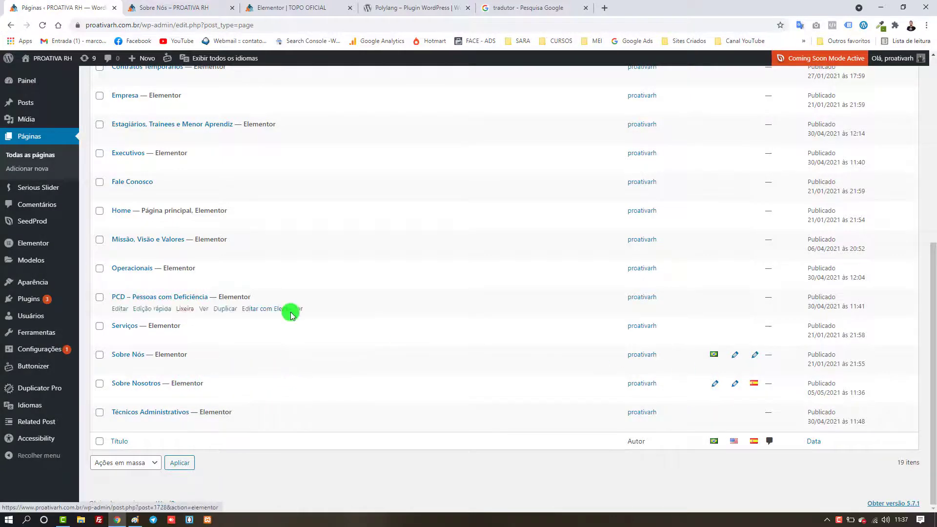
pyautogui.click(174, 6)
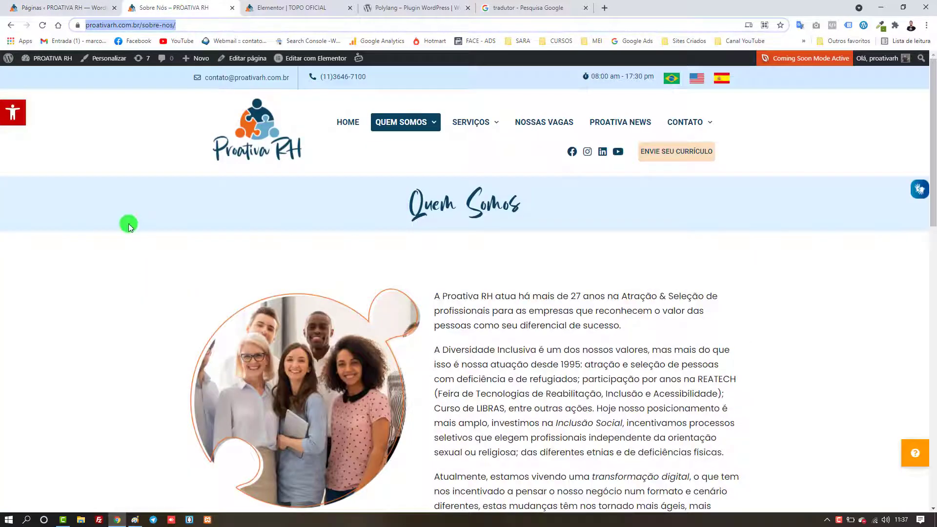
pyautogui.click(59, 7)
# Open the published About Us and Sobre Nosotros pages from the pages list in new browser tabs.
pyautogui.scroll(6, 258, 247)
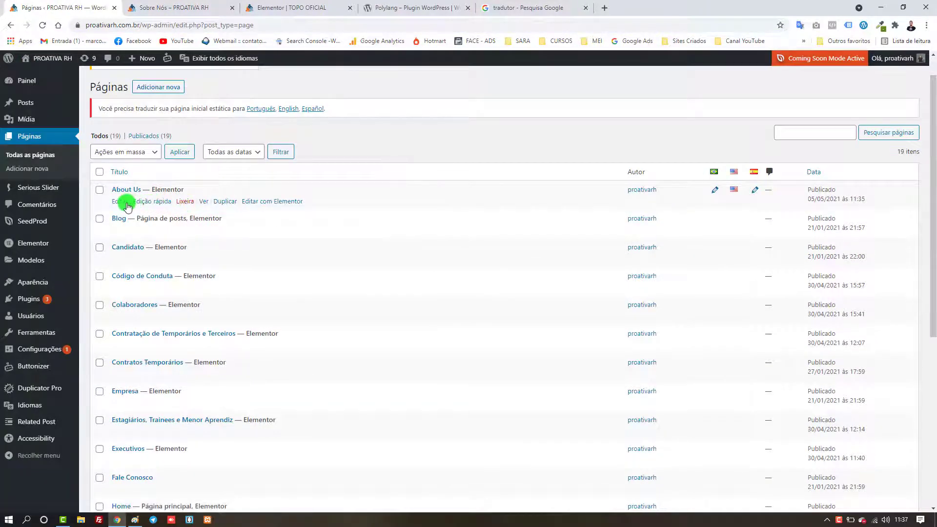
pyautogui.rightClick(204, 205)
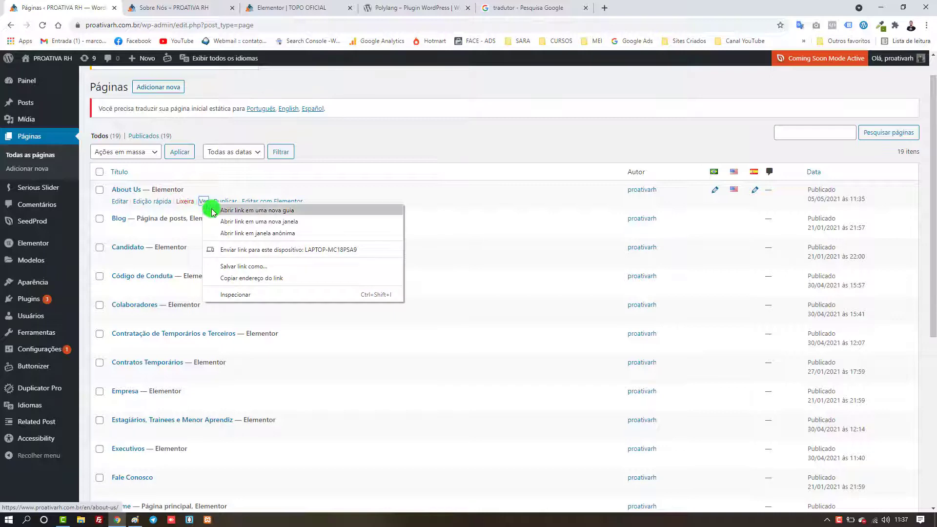
pyautogui.click(217, 211)
pyautogui.scroll(-5, 184, 268)
pyautogui.scroll(-1, 185, 276)
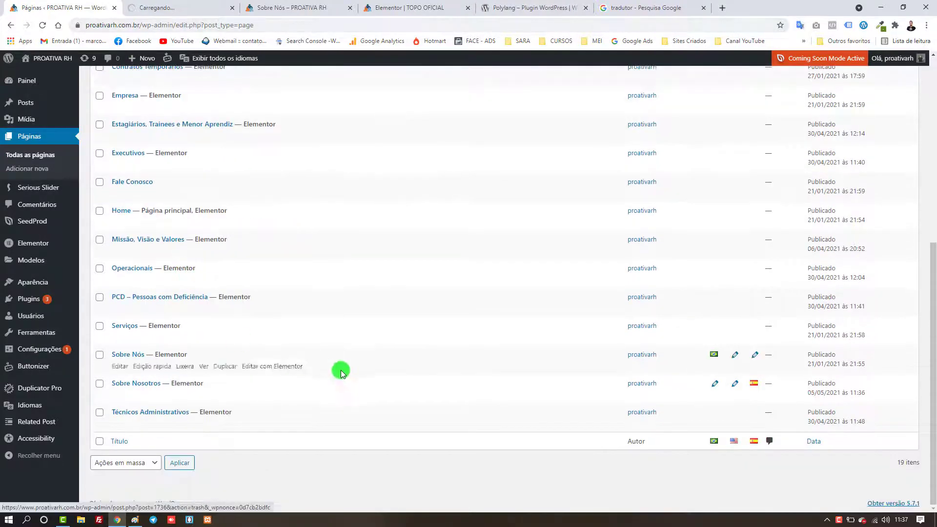
pyautogui.rightClick(207, 400)
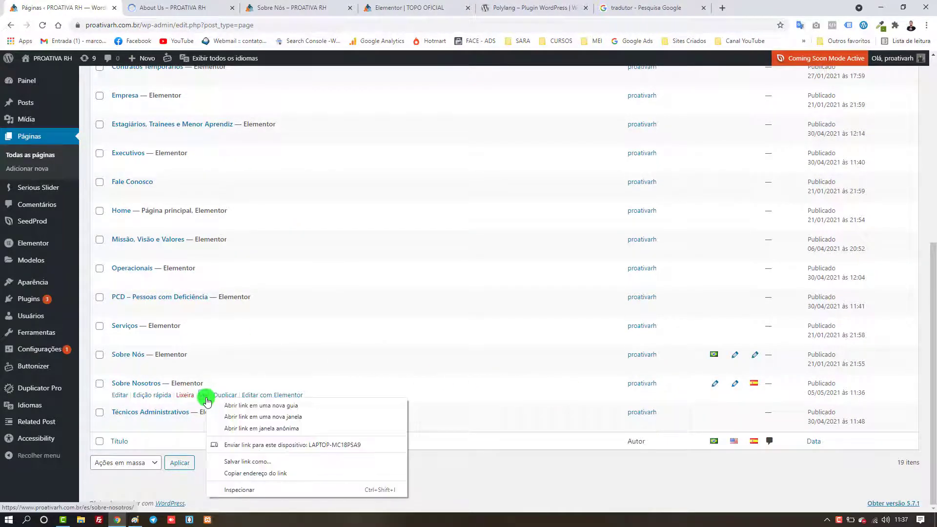
pyautogui.click(226, 405)
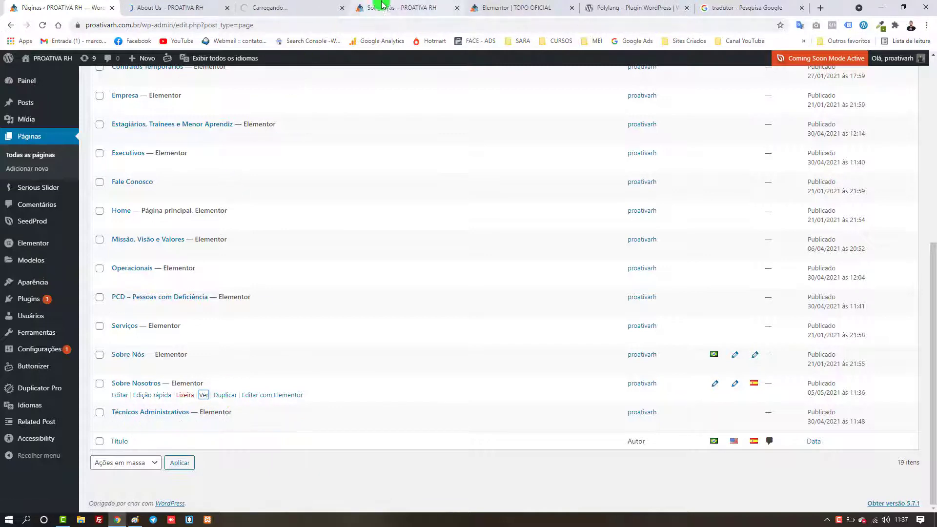
# Move the Sobre Nós browser tab ahead of the About Us tab and inspect the Portuguese page's web address.
pyautogui.moveTo(385, 7); pyautogui.dragTo(244, 4)
pyautogui.moveTo(195, 4); pyautogui.dragTo(149, 7)
pyautogui.click(162, 295)
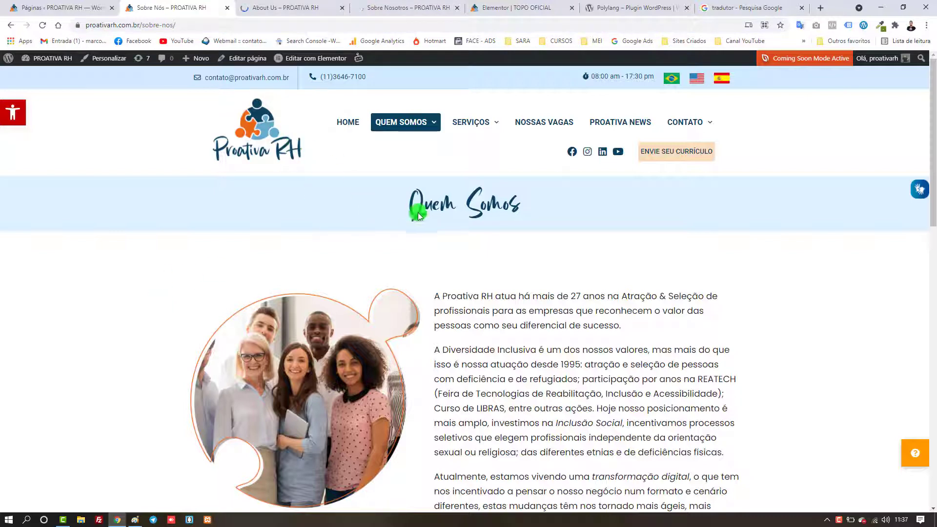
pyautogui.click(261, 29)
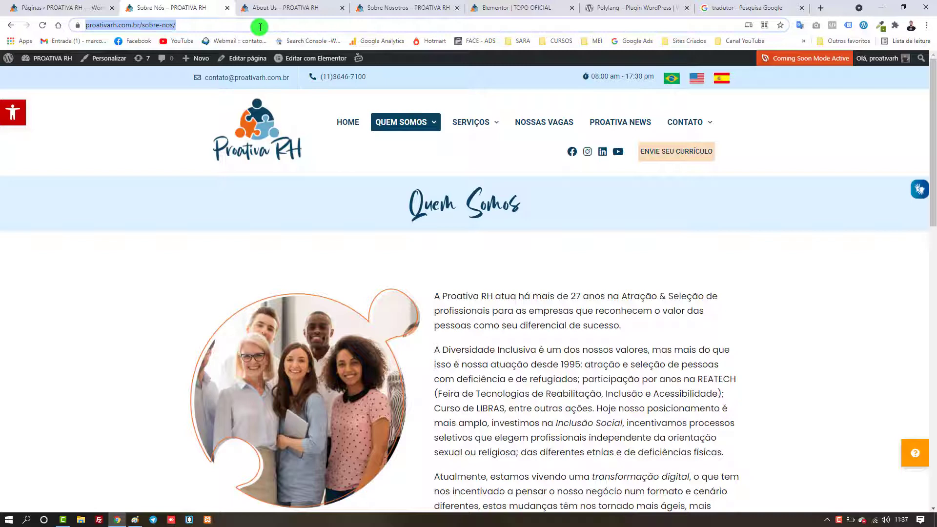
# Examine the English About Us page's web address and content, reloading the page to check it again.
pyautogui.click(265, 8)
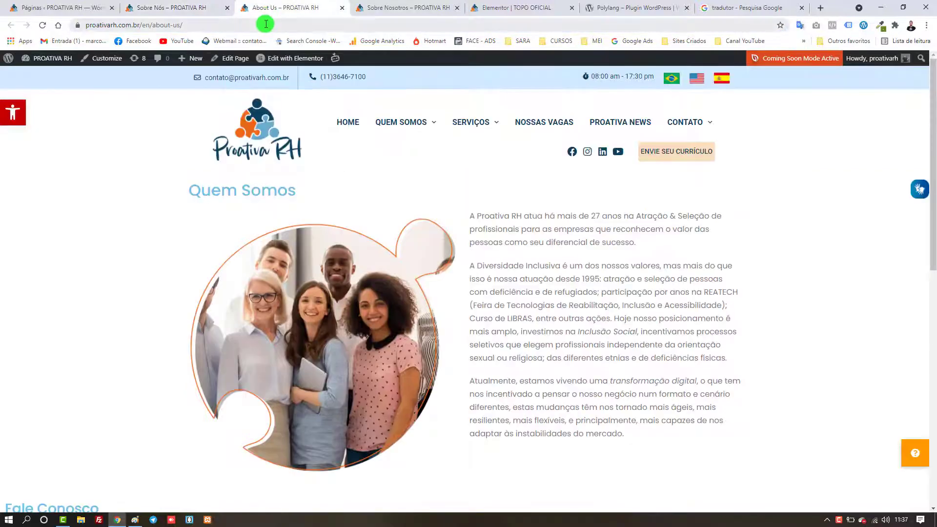
pyautogui.click(266, 24)
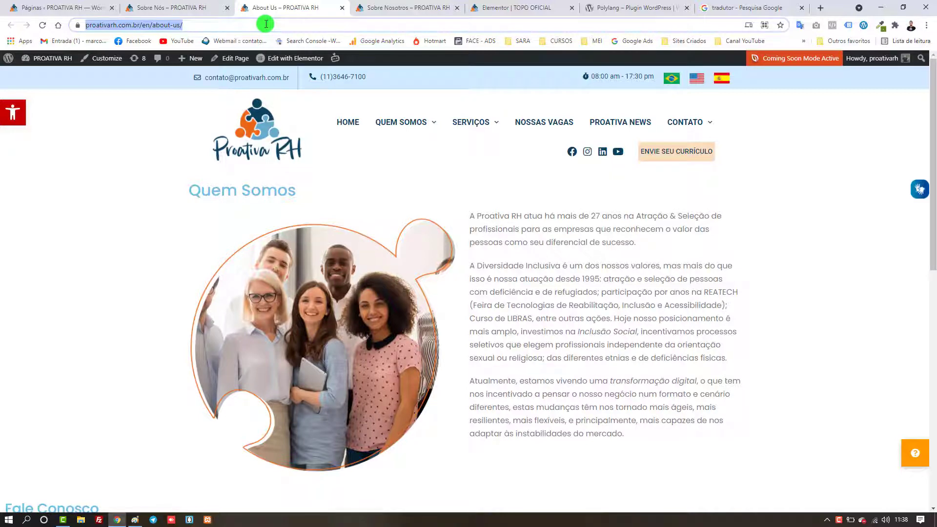
pyautogui.scroll(-5, 351, 256)
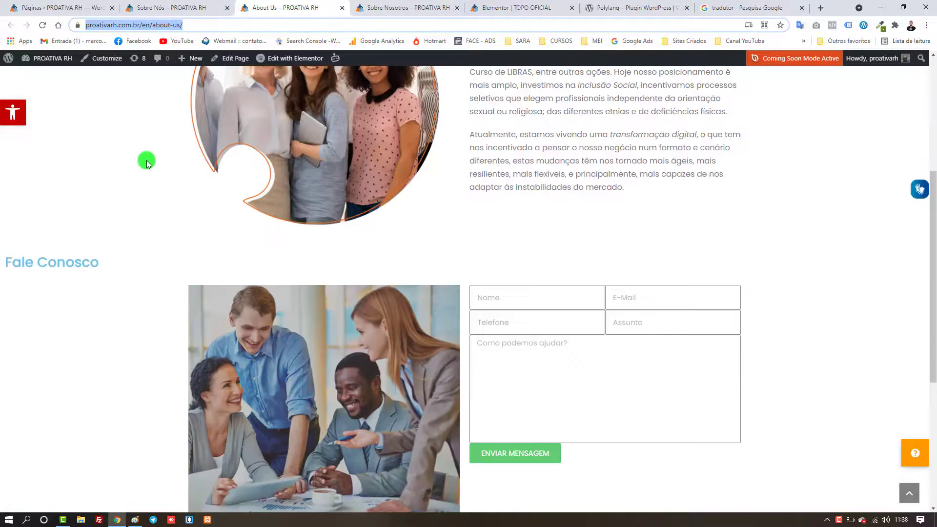
pyautogui.click(42, 25)
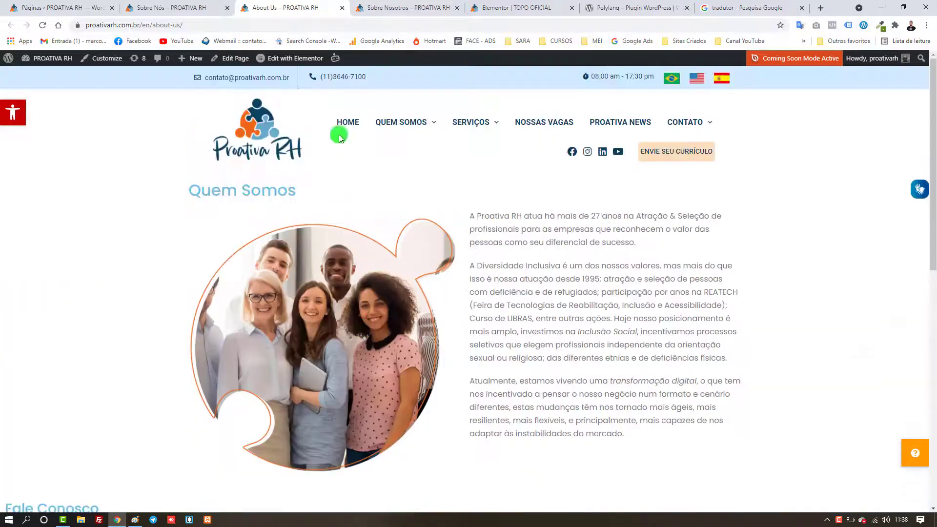
pyautogui.click(248, 25)
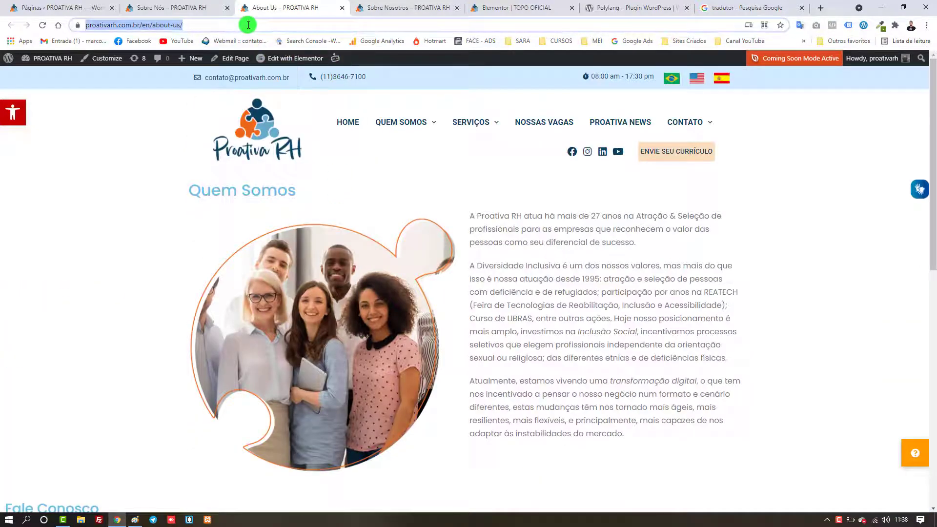
# Inspect the language code in the Spanish Sobre Nosotros page's web address and reload the page.
pyautogui.click(396, 4)
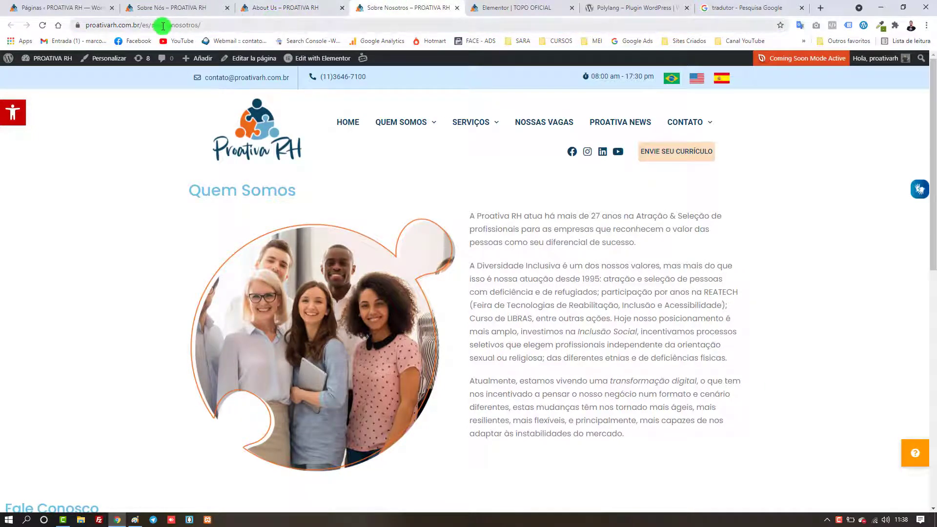
pyautogui.click(147, 26)
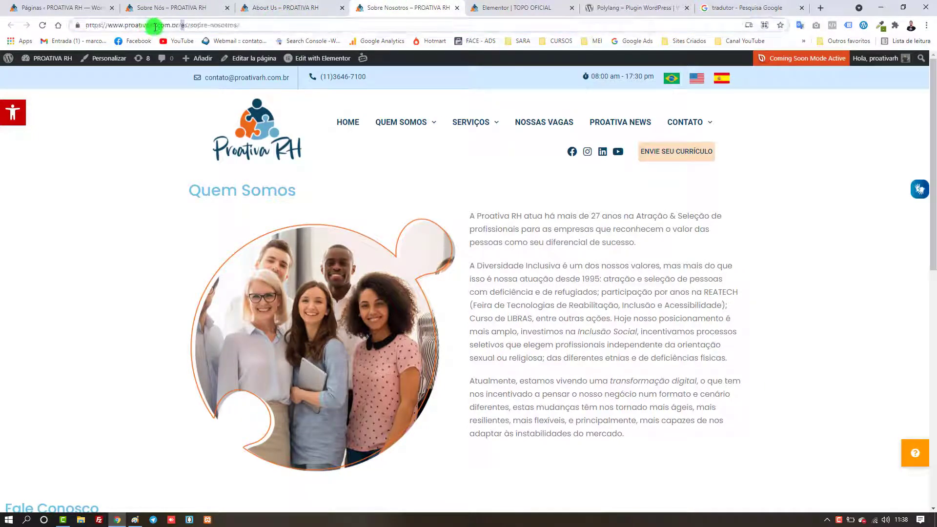
pyautogui.click(43, 25)
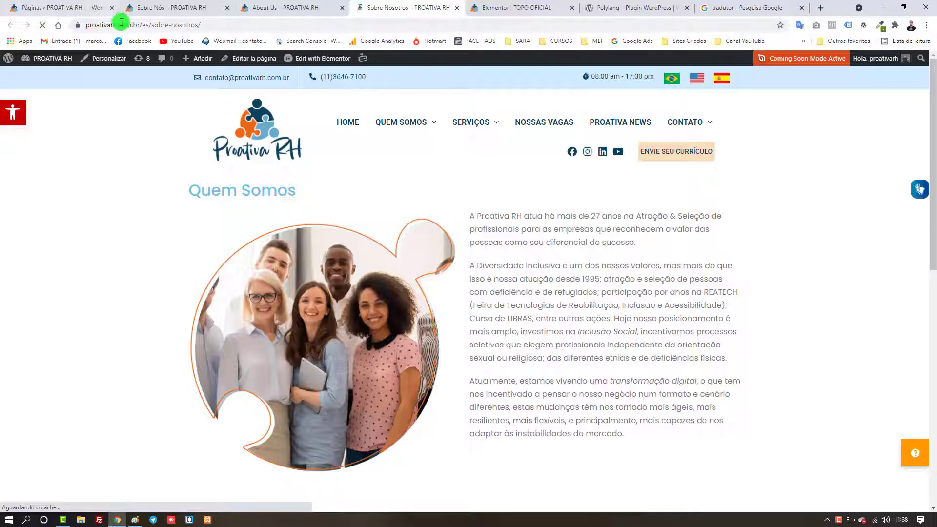
# Compare the web addresses of the About Us, Sobre Nós and Sobre Nosotros pages, checking each one's language code.
pyautogui.click(288, 6)
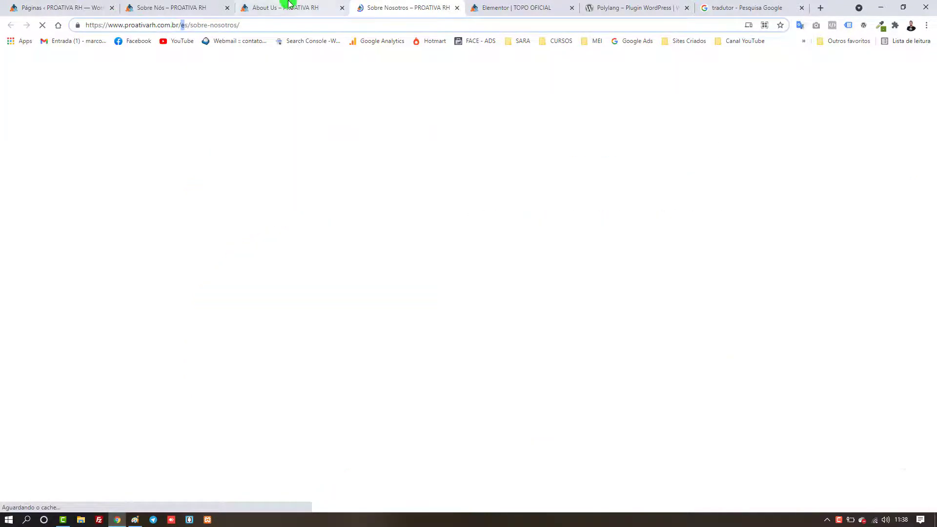
pyautogui.click(194, 25)
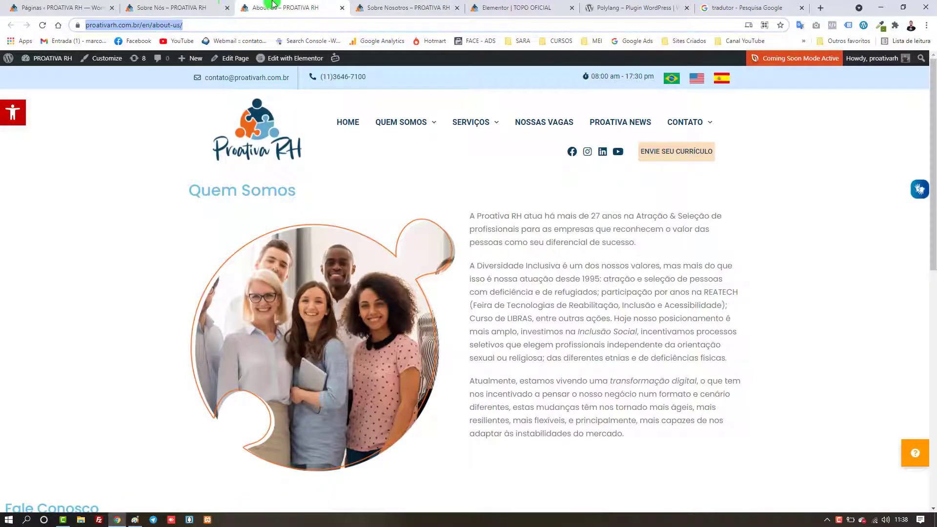
pyautogui.click(208, 4)
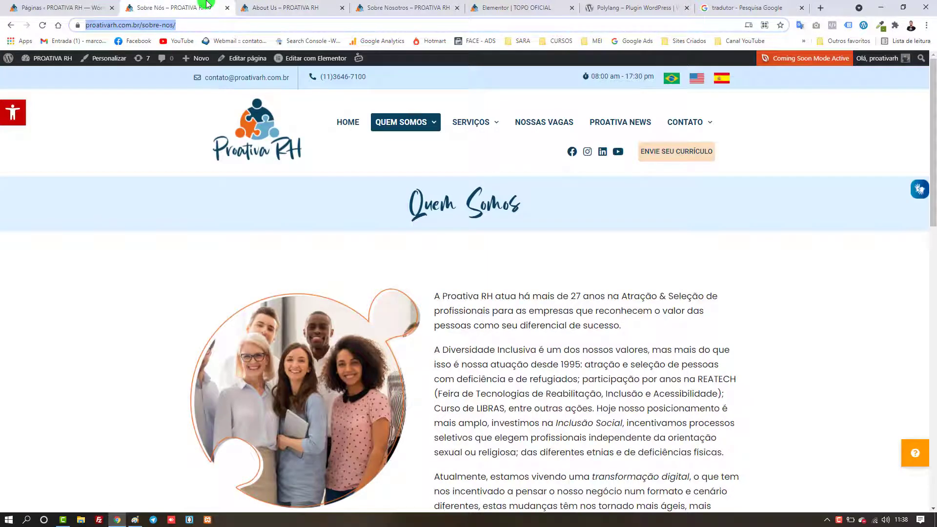
pyautogui.click(184, 24)
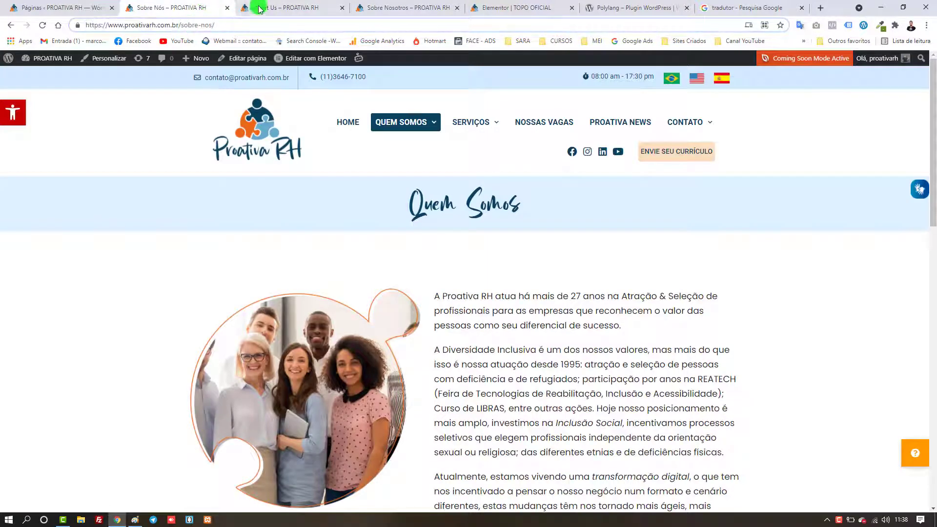
pyautogui.click(290, 6)
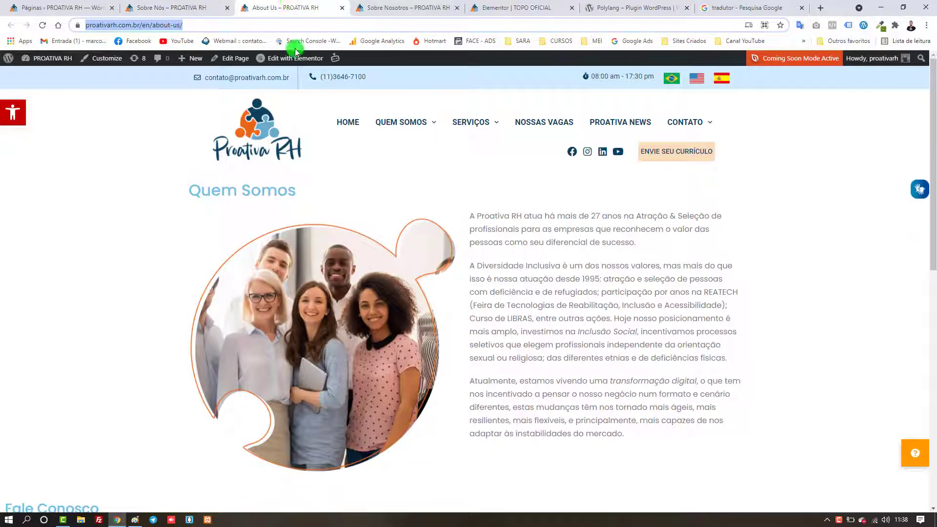
pyautogui.click(420, 9)
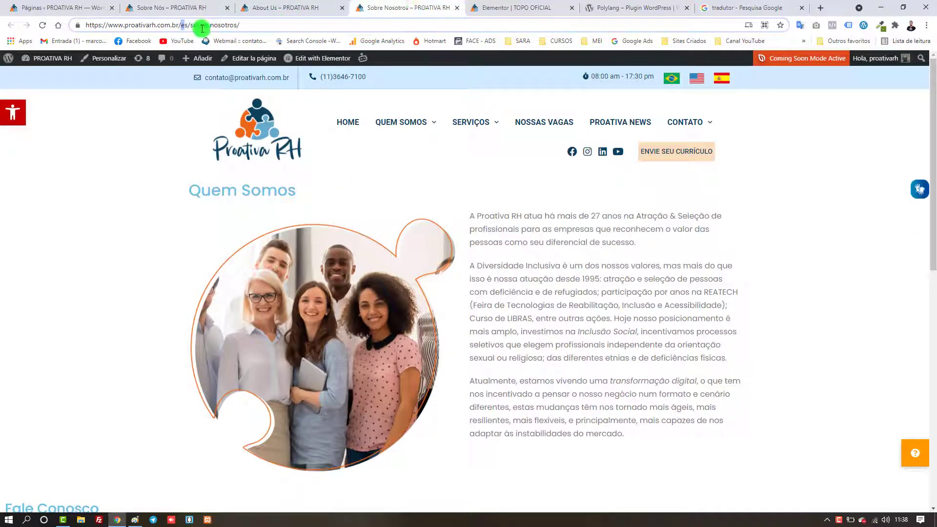
pyautogui.moveTo(188, 24); pyautogui.dragTo(181, 25)
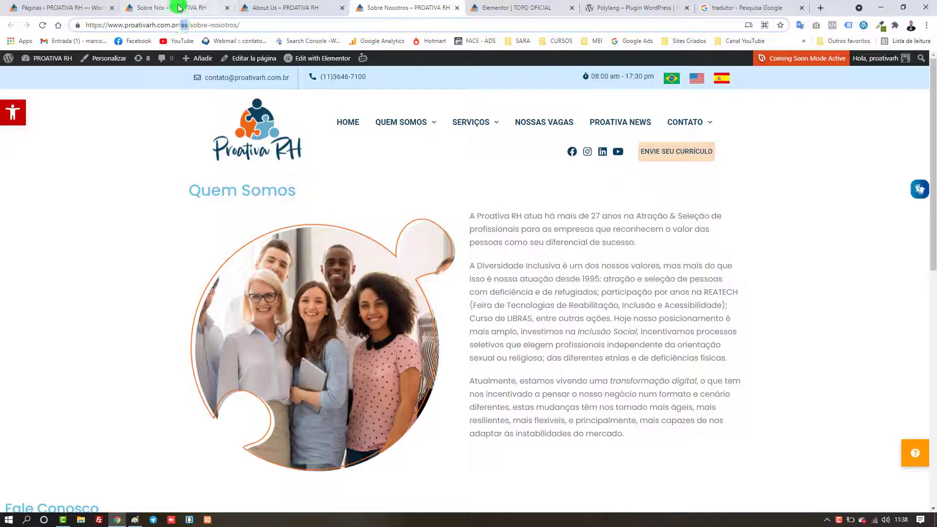
# Look over the published About Us page and open it for editing with Elementor.
pyautogui.click(315, 8)
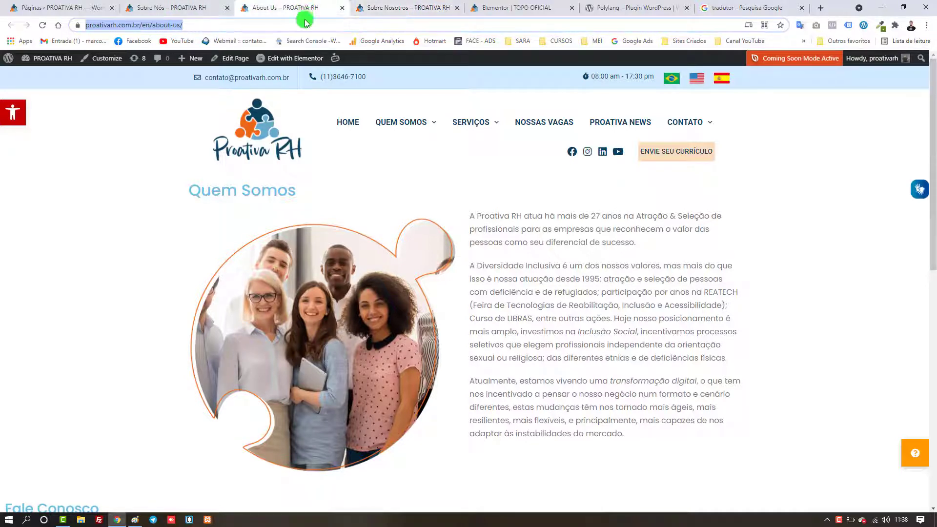
pyautogui.moveTo(281, 62)
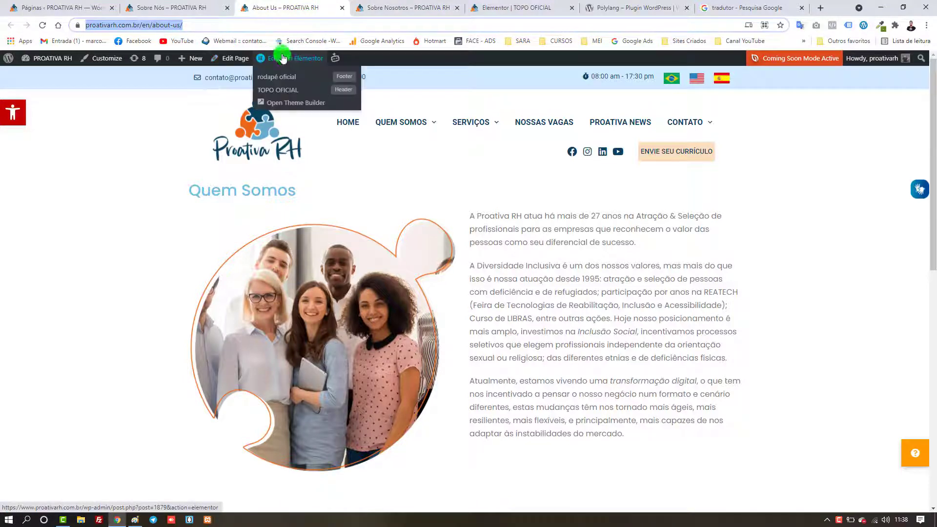
pyautogui.moveTo(234, 65)
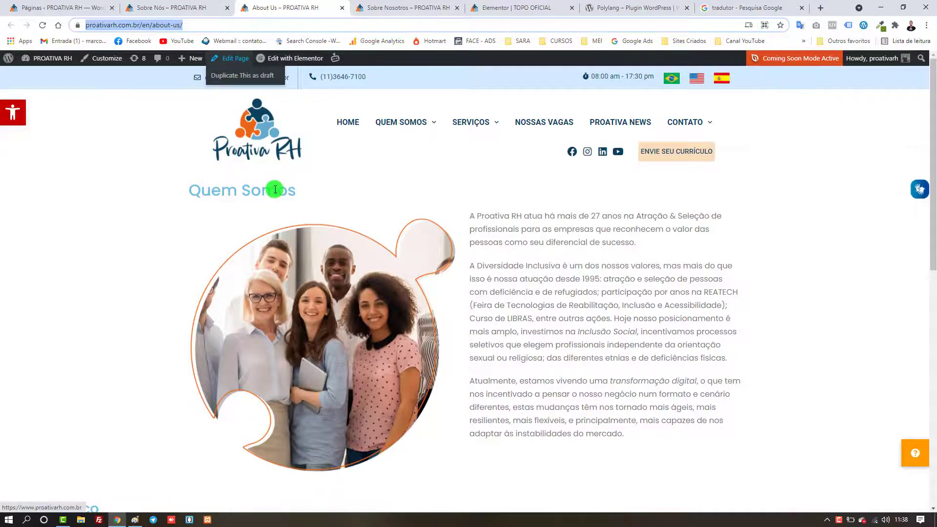
pyautogui.scroll(-10, 272, 192)
pyautogui.scroll(6, 273, 194)
pyautogui.scroll(3, 265, 232)
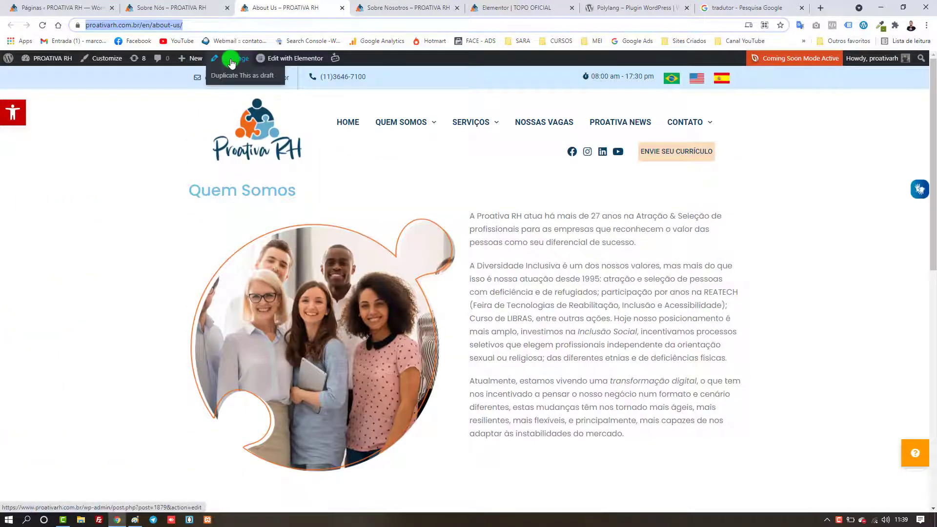
pyautogui.click(275, 58)
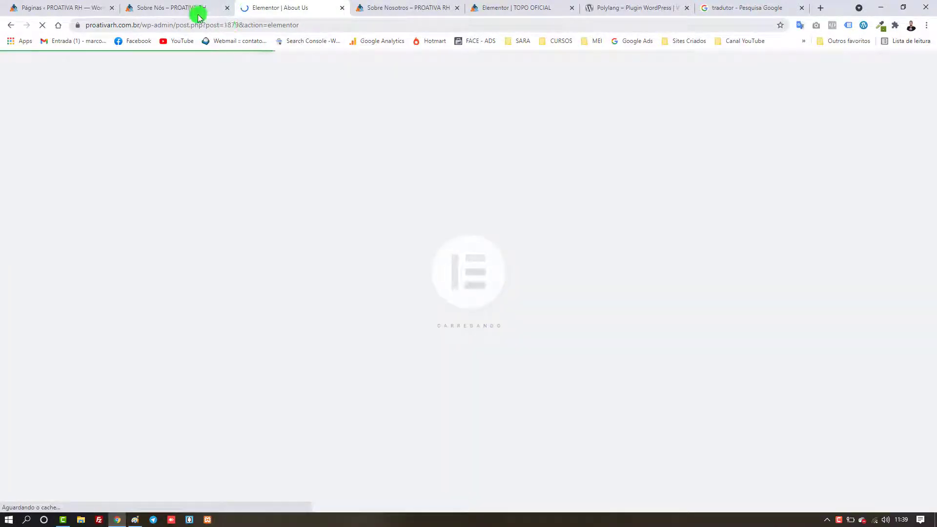
# Open the About Us page in the WordPress editor from the pages list and select its title.
pyautogui.click(74, 7)
pyautogui.scroll(5, 202, 249)
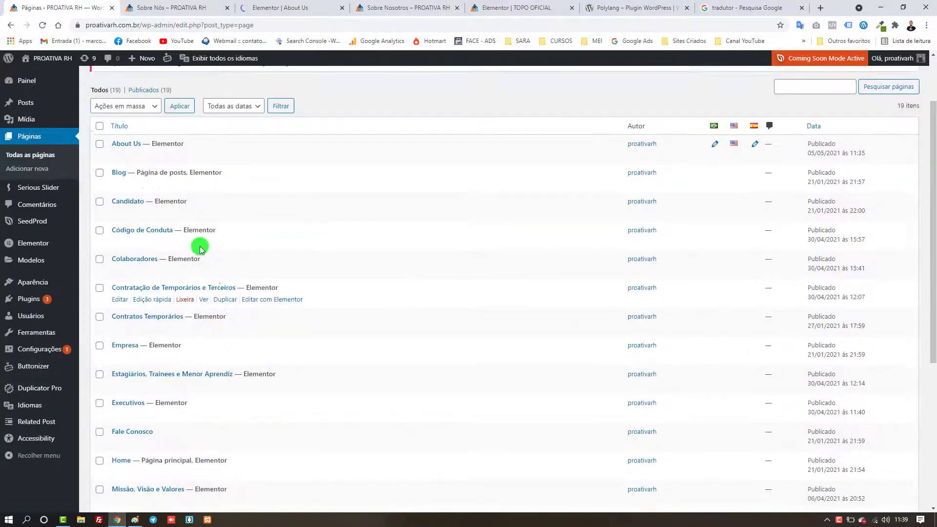
pyautogui.scroll(2, 200, 249)
pyautogui.click(121, 231)
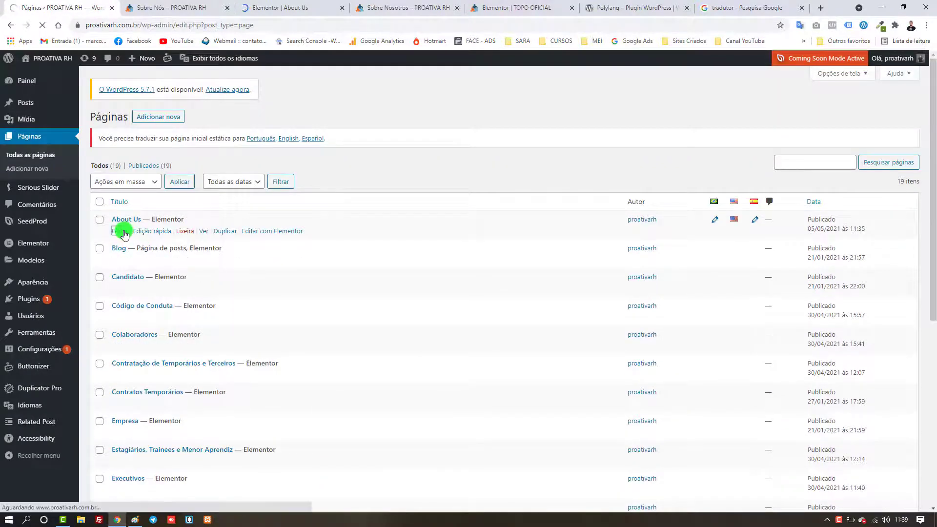
pyautogui.click(297, 5)
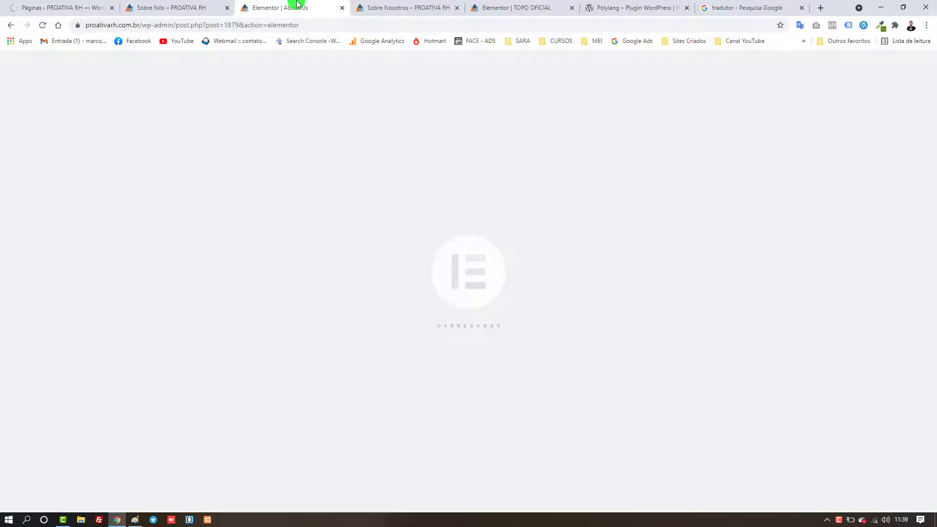
pyautogui.click(84, 4)
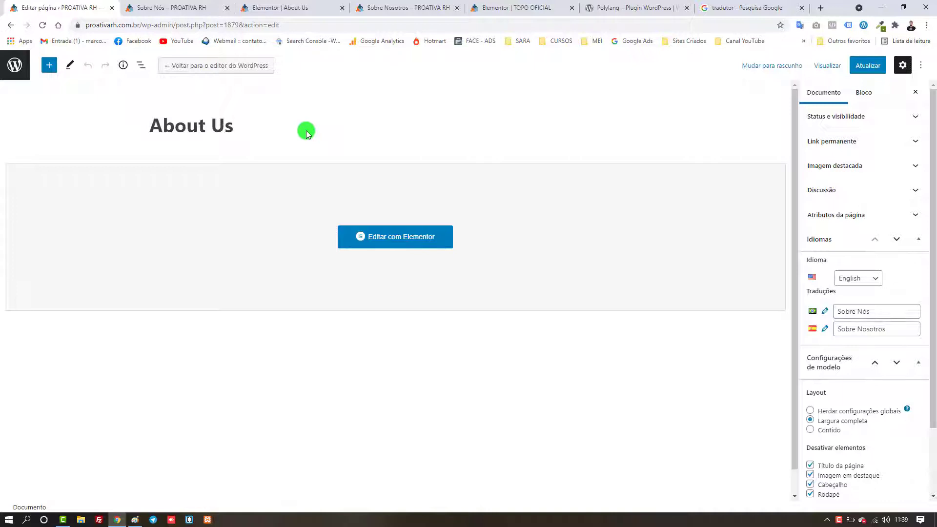
pyautogui.tripleClick(214, 122)
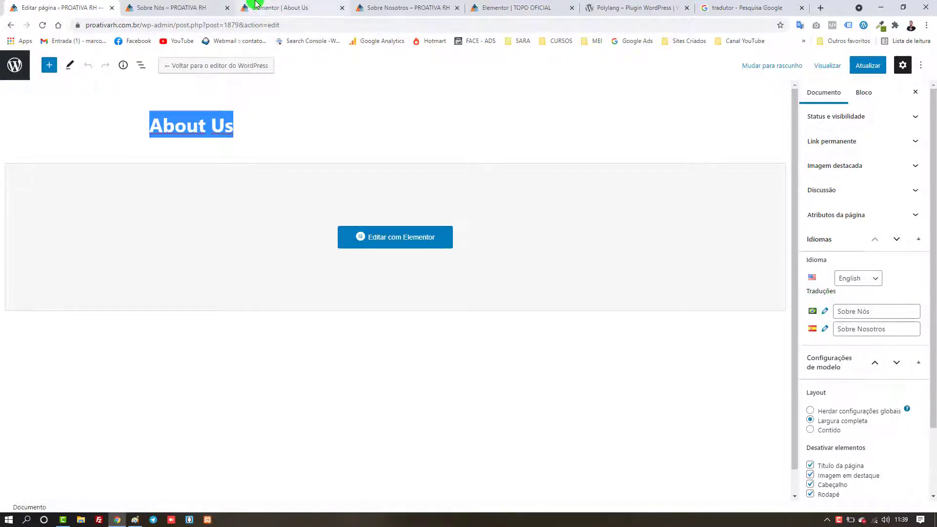
# Replace the Quem Somos heading in Elementor with the title About Us copied from the page settings, and update the page.
pyautogui.click(281, 6)
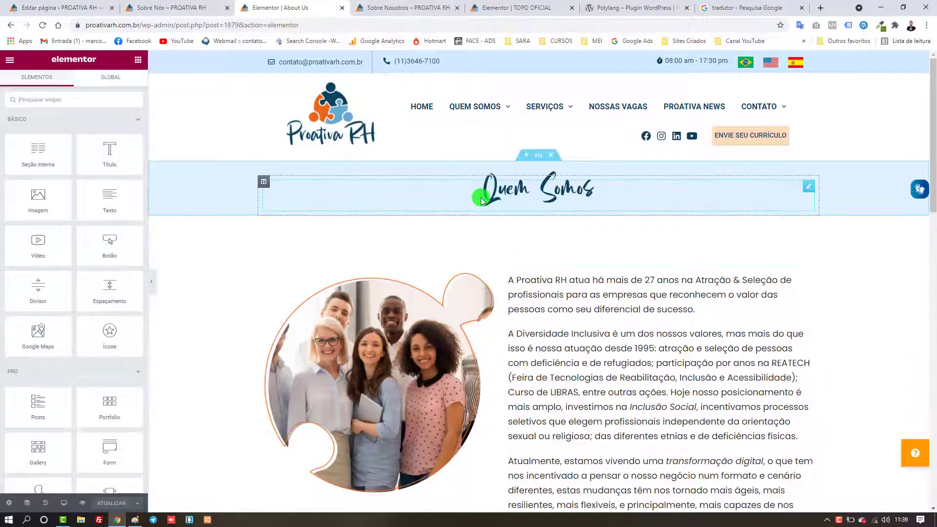
pyautogui.click(12, 506)
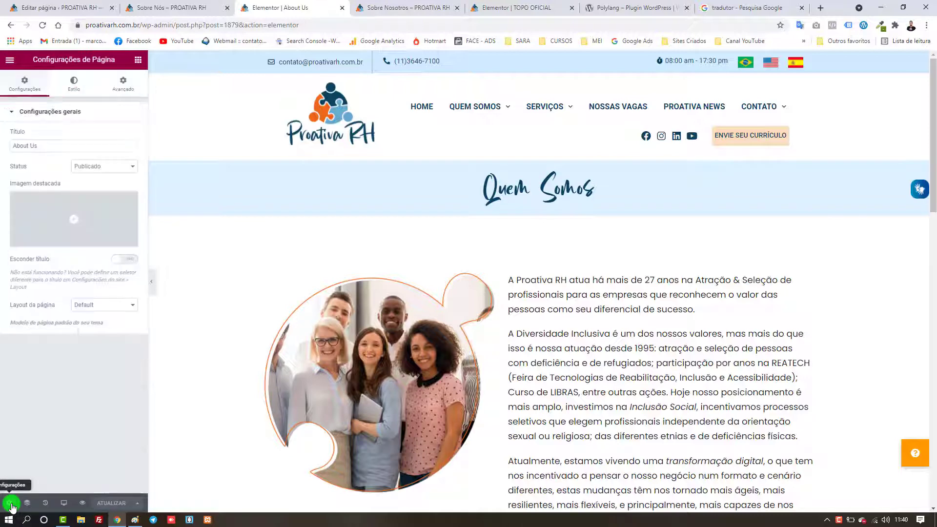
pyautogui.tripleClick(49, 147)
pyautogui.hotkey('ctrl', 'c')
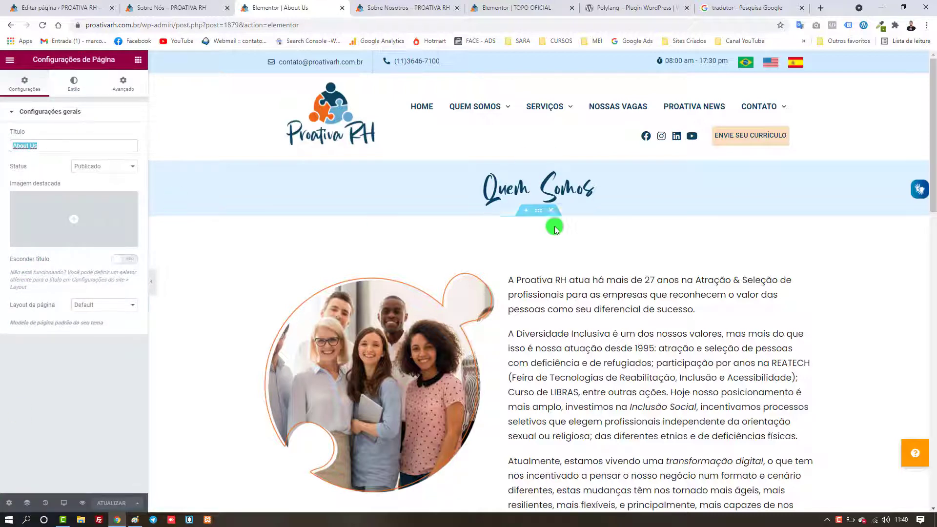
pyautogui.click(561, 191)
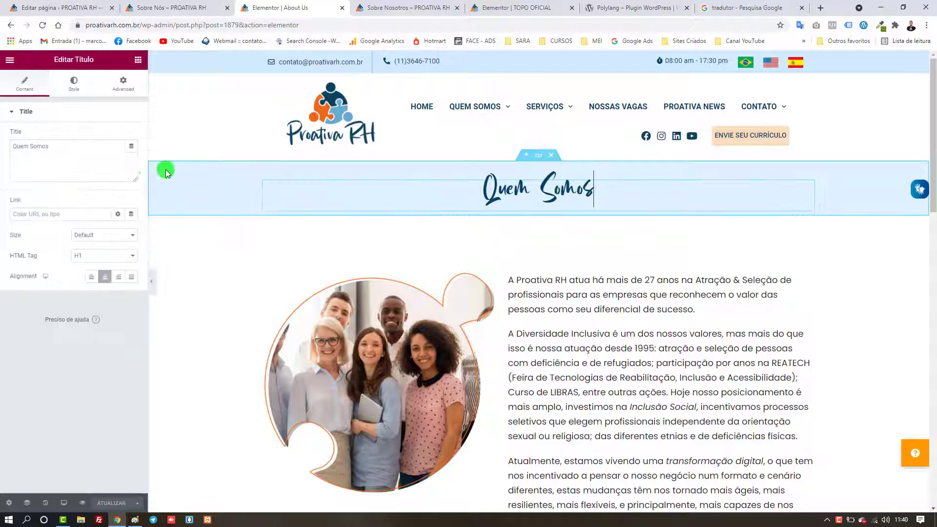
pyautogui.tripleClick(100, 160)
pyautogui.hotkey('ctrl', 'v')
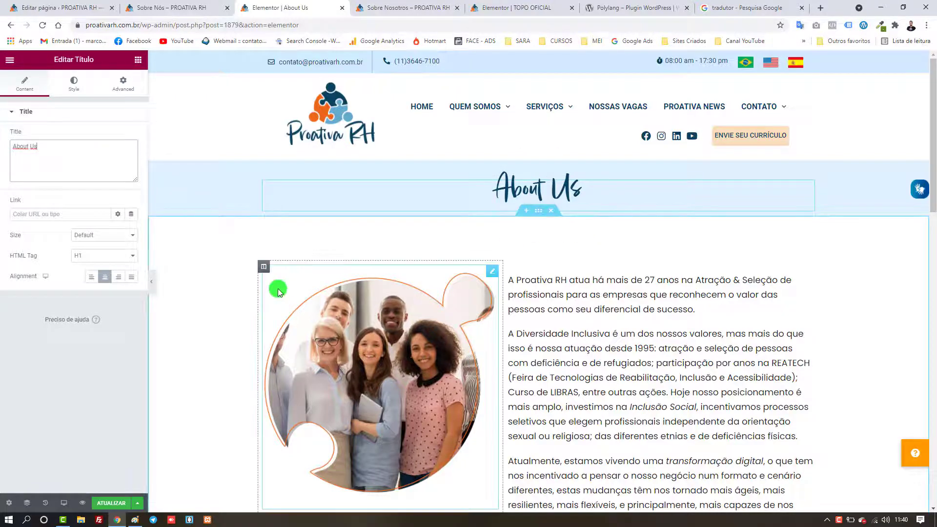
pyautogui.click(112, 507)
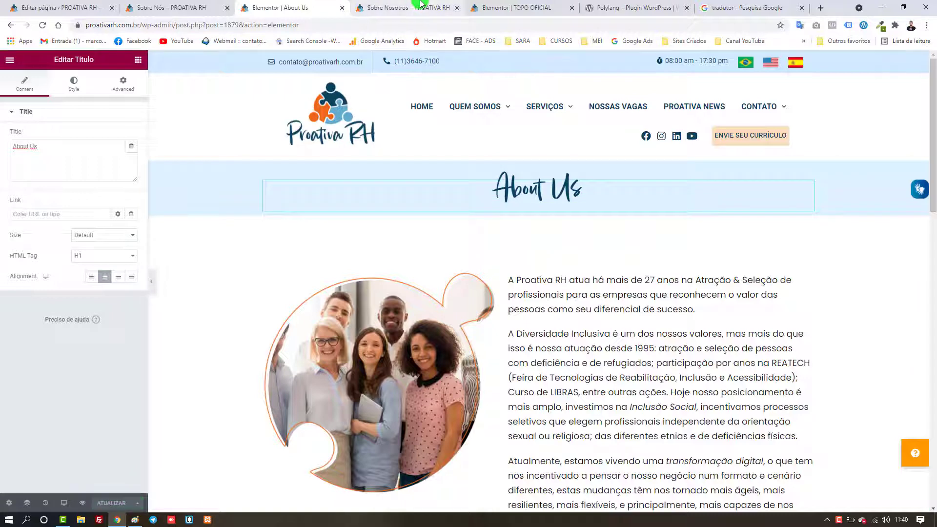
# Open the Sobre Nosotros page with Elementor in a new browser tab and in the WordPress editor in the current tab.
pyautogui.click(503, 5)
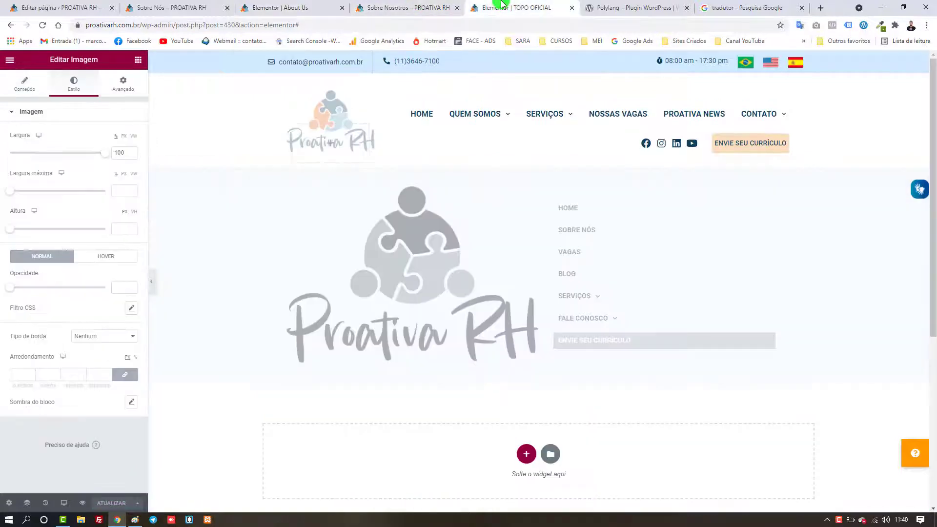
pyautogui.click(393, 6)
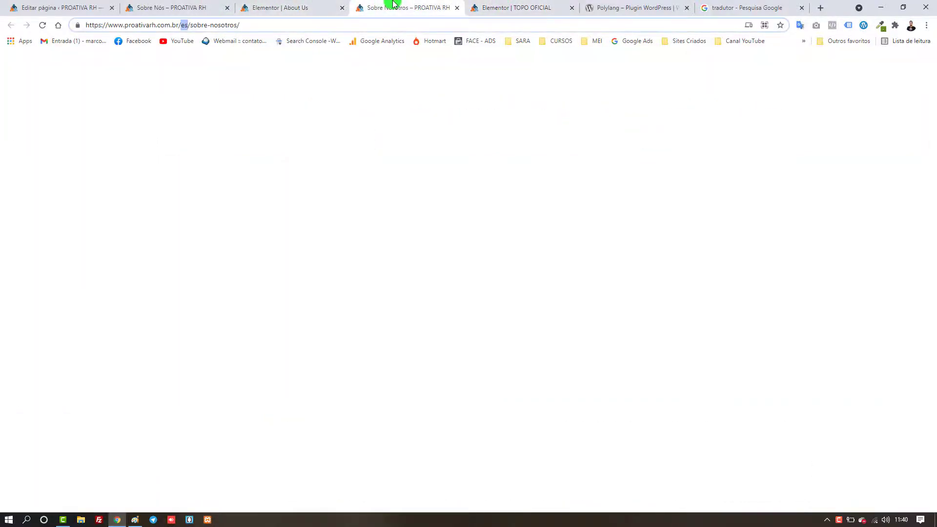
pyautogui.moveTo(253, 61)
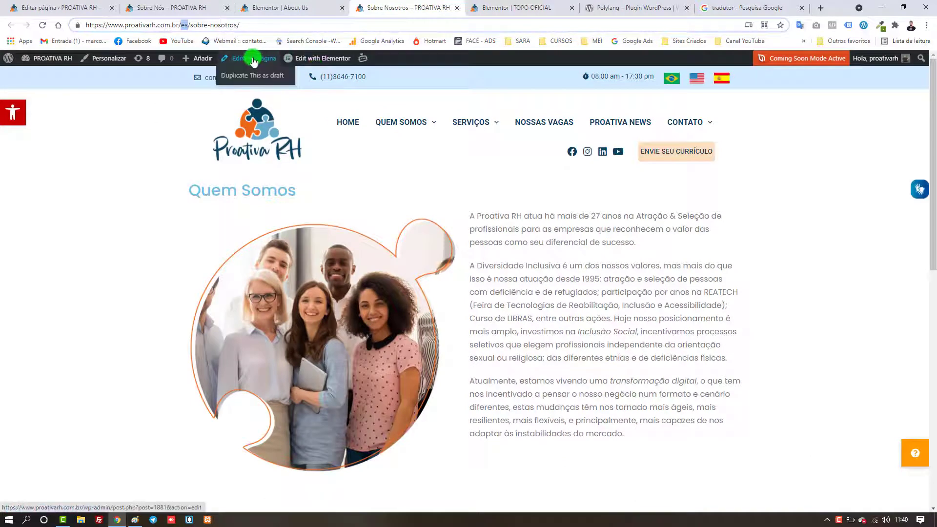
pyautogui.middleClick(316, 61)
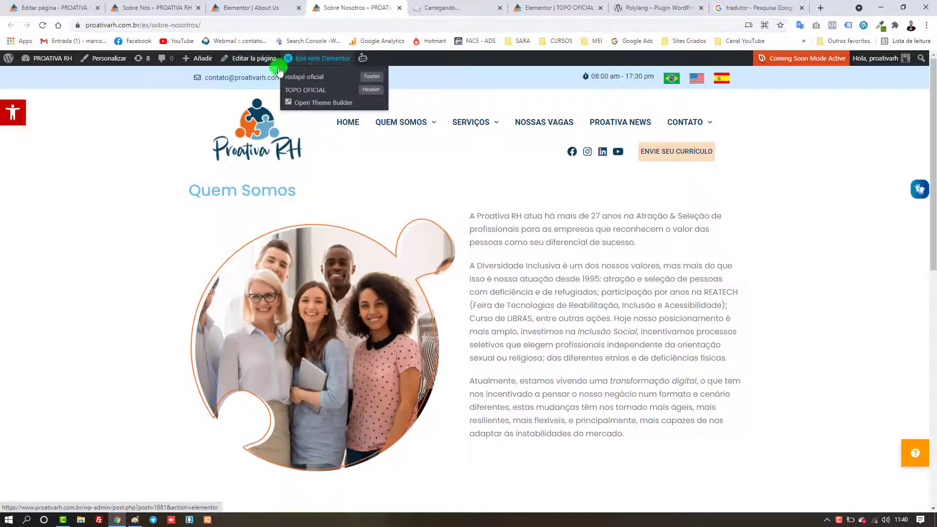
pyautogui.moveTo(208, 64)
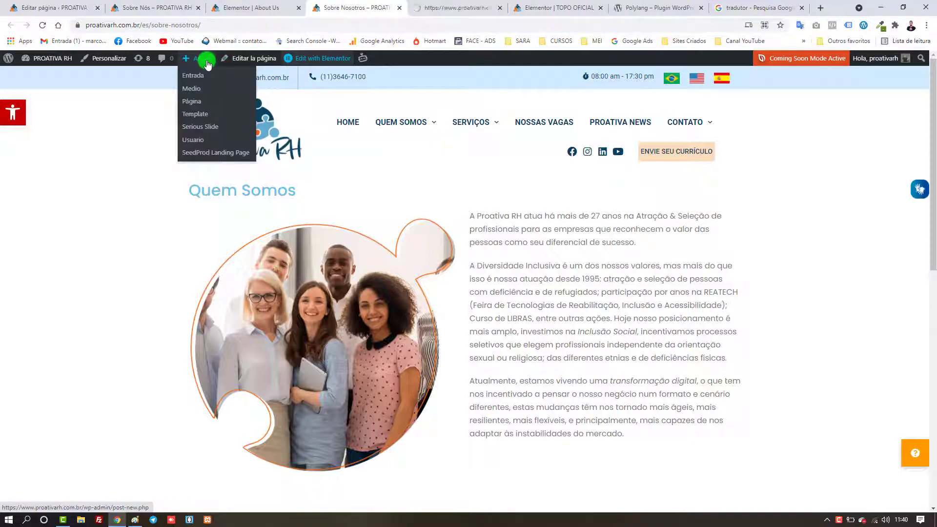
pyautogui.click(249, 63)
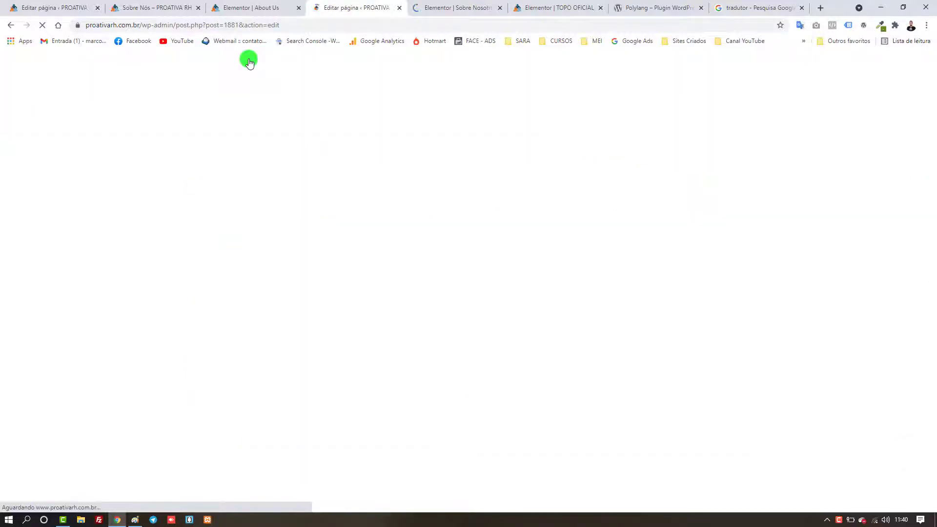
# Copy the Spanish page's title, Sobre Nosotros, from the WordPress editor.
pyautogui.click(458, 4)
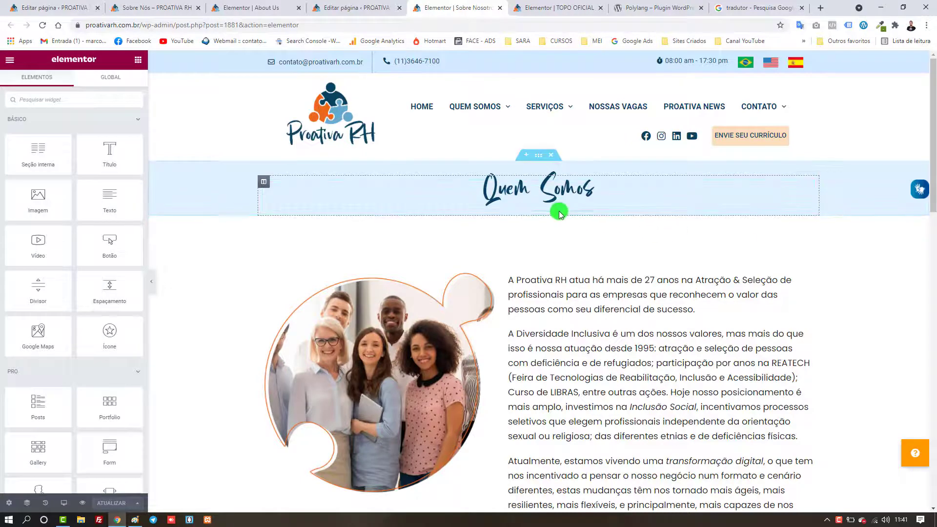
pyautogui.click(356, 6)
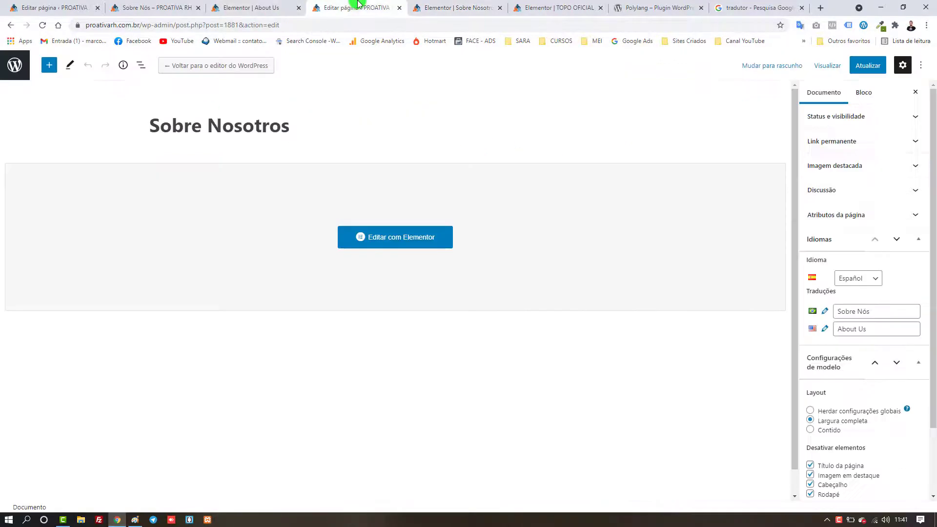
pyautogui.tripleClick(240, 118)
pyautogui.hotkey('ctrl', 'c')
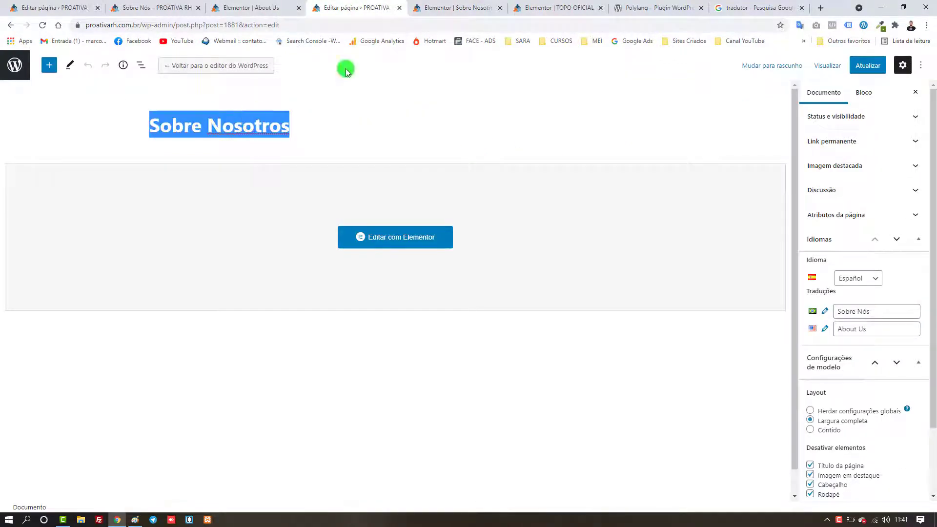
# Replace the Quem Somos heading on the Spanish page in Elementor with the copied title Sobre Nosotros, and update the page.
pyautogui.click(565, 4)
pyautogui.click(468, 7)
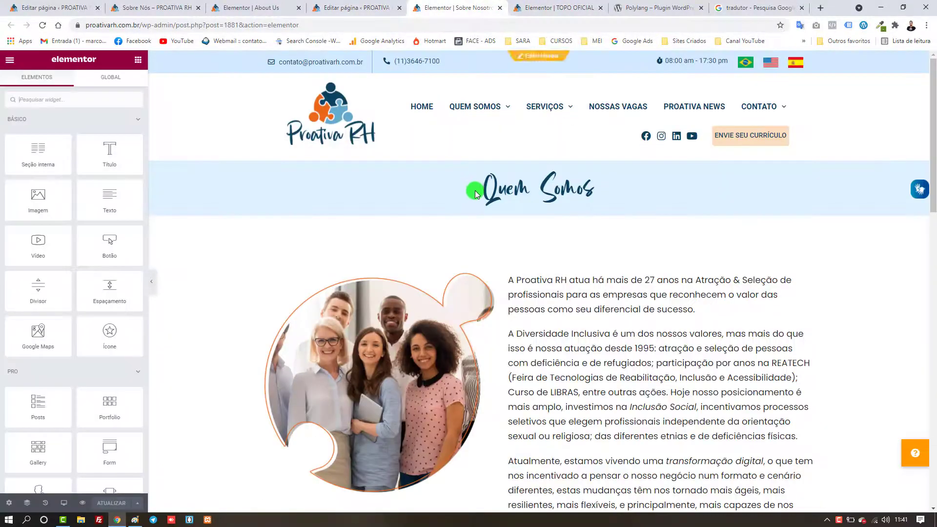
pyautogui.click(487, 182)
pyautogui.tripleClick(66, 168)
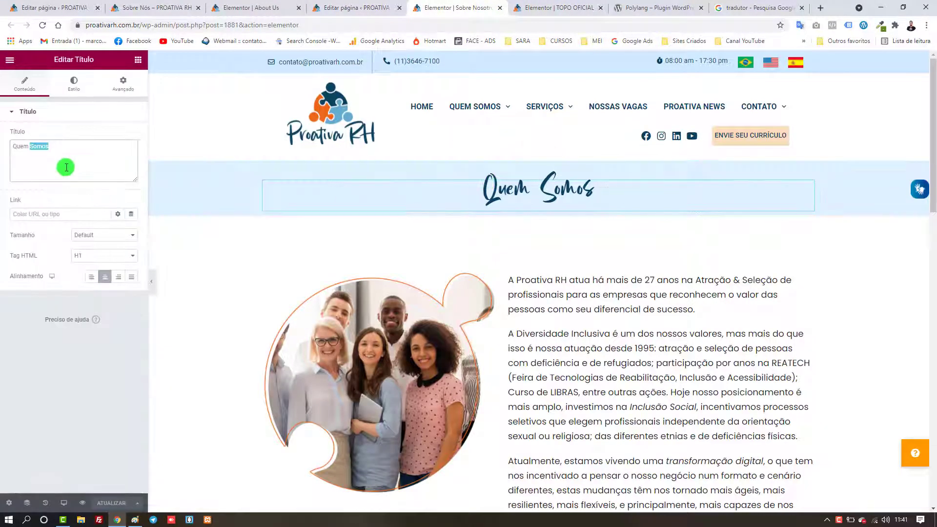
pyautogui.hotkey('ctrl', 'v')
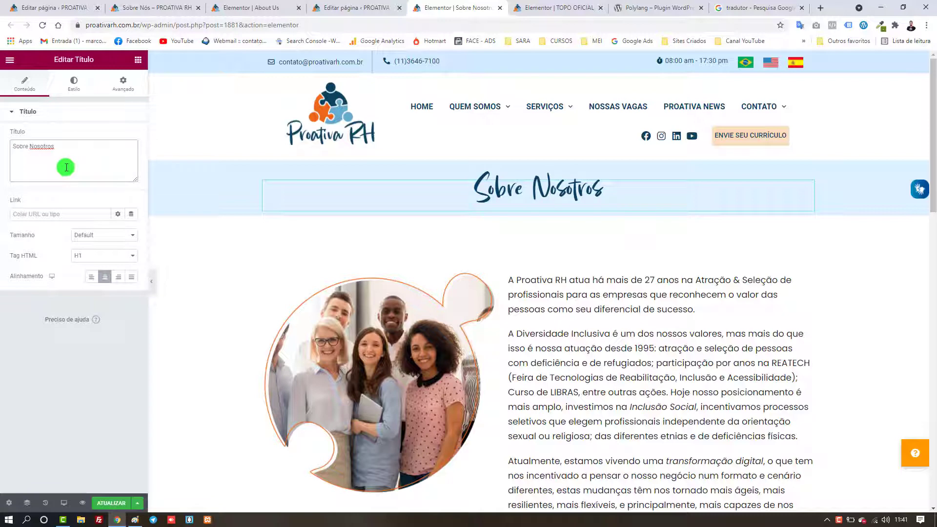
pyautogui.click(110, 503)
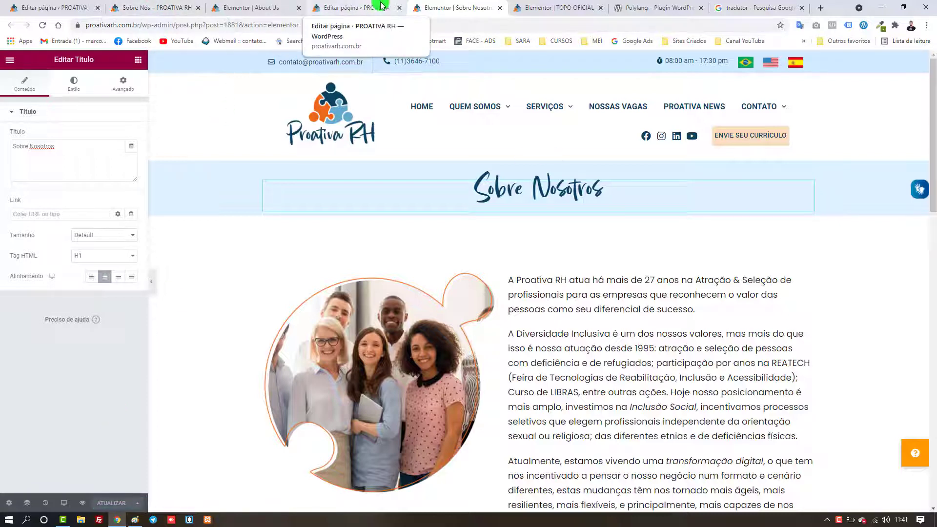
# Preview the Sobre Nosotros page in its own browser tab and close the page's Elementor editor tab.
pyautogui.click(82, 502)
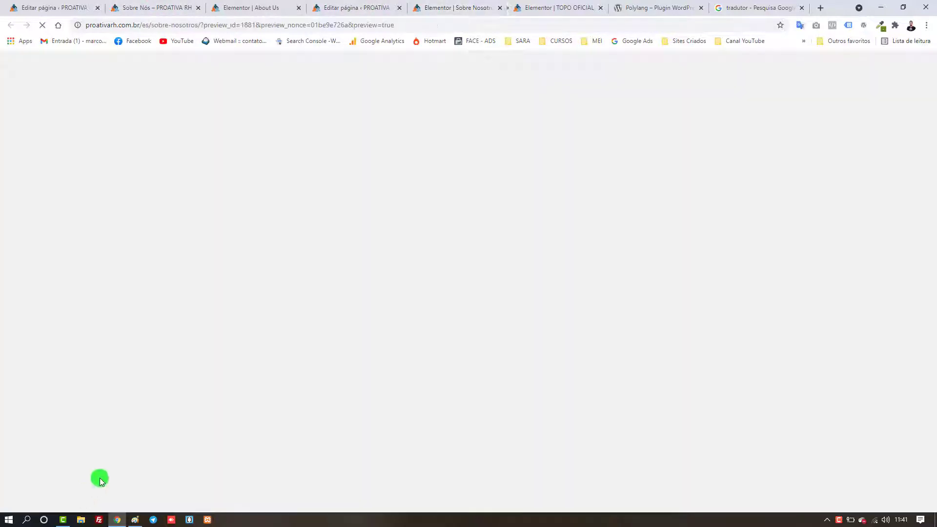
pyautogui.click(309, 8)
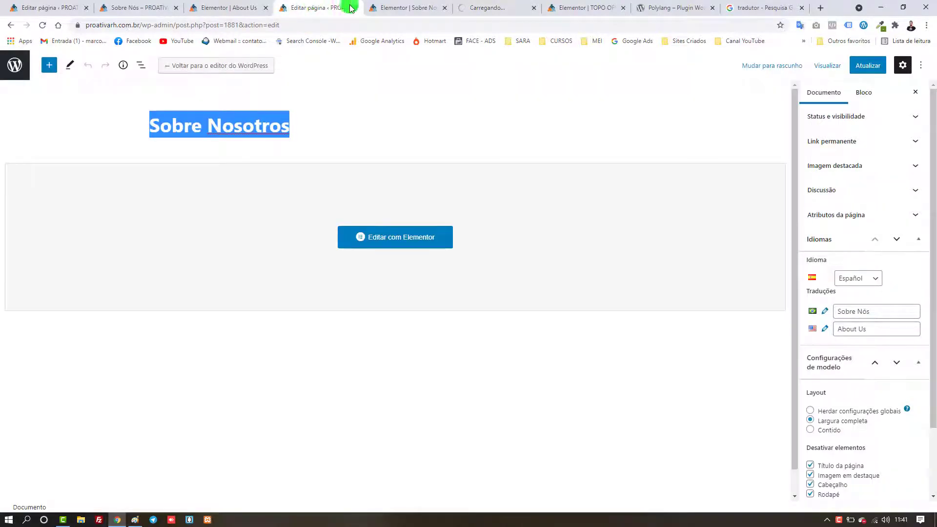
pyautogui.click(459, 9)
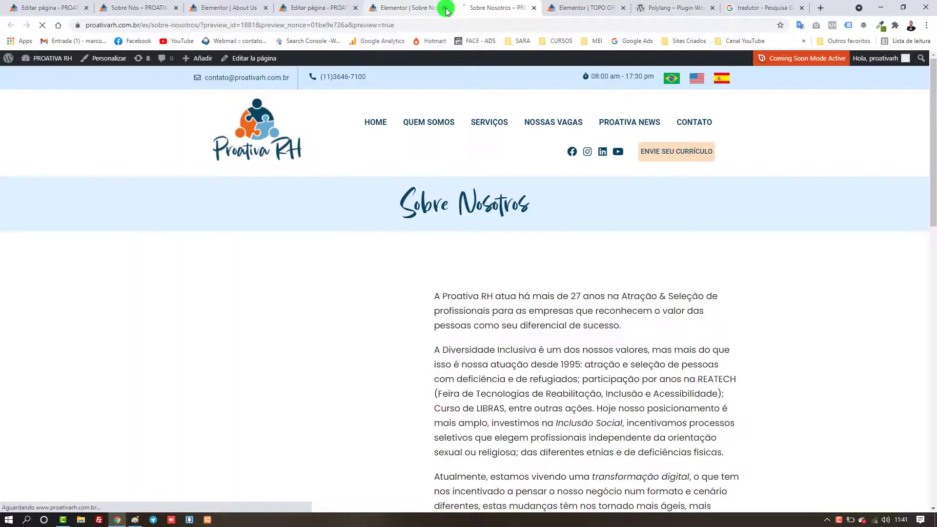
pyautogui.click(445, 8)
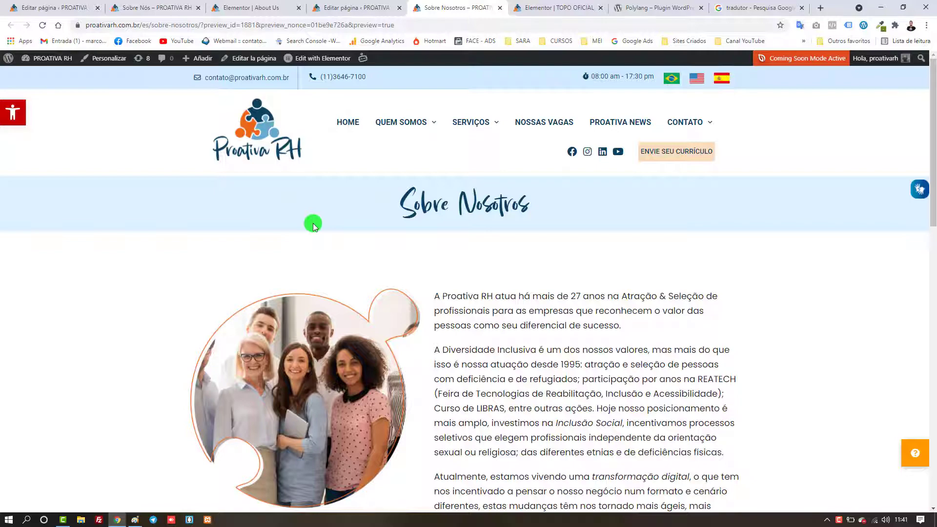
# Look through the Sobre Nosotros preview down to the footer and examine the language of its introductory text.
pyautogui.scroll(-9, 312, 224)
pyautogui.scroll(-5, 222, 257)
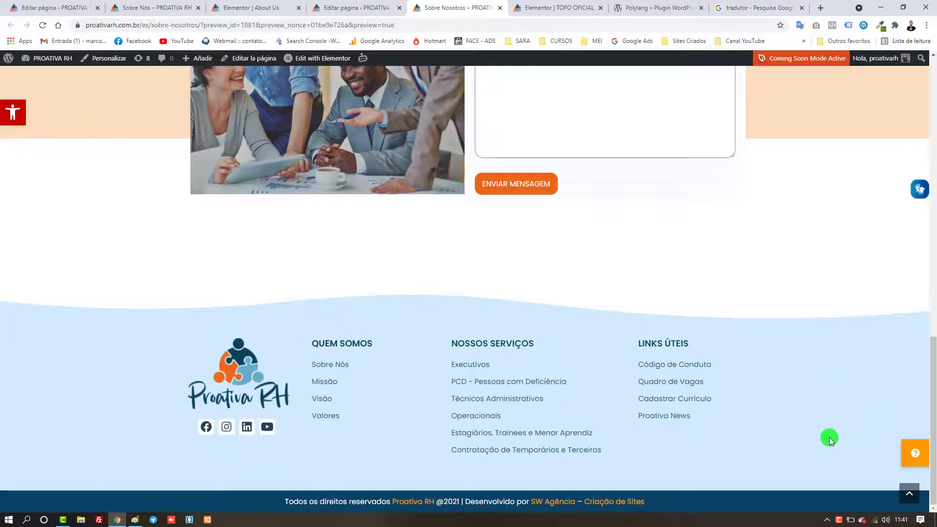
pyautogui.scroll(14, 820, 422)
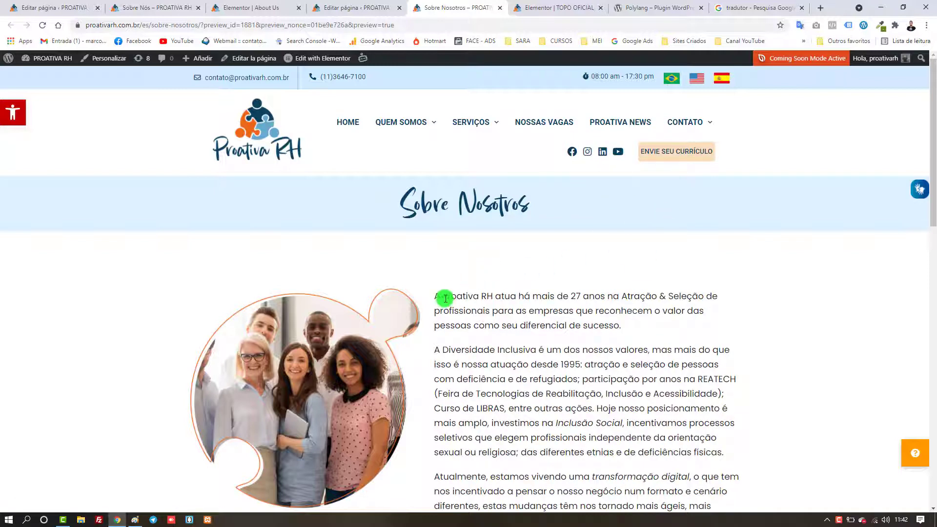
pyautogui.moveTo(434, 299); pyautogui.dragTo(754, 408)
pyautogui.click(758, 406)
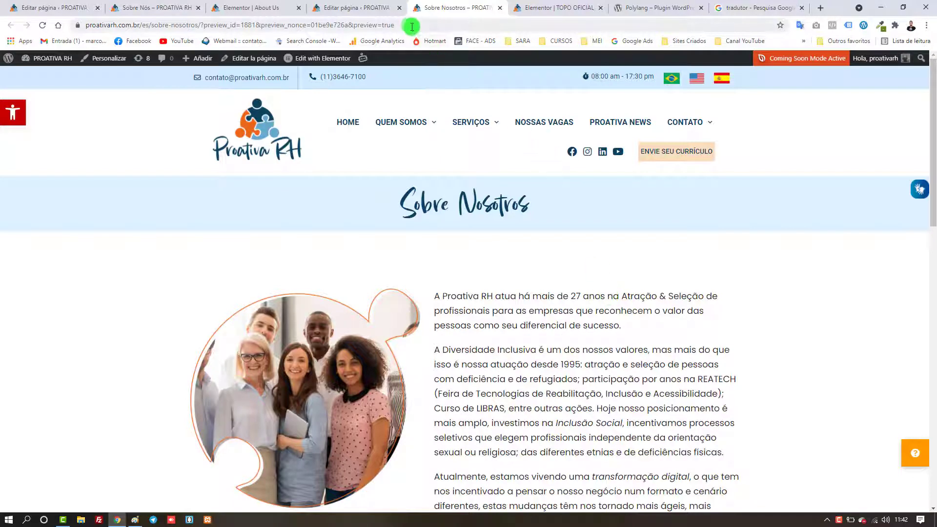
# Remove the preview parameters from the Sobre Nosotros page address and highlight its es language code.
pyautogui.moveTo(396, 25); pyautogui.dragTo(209, 29)
pyautogui.press('BackSpace')
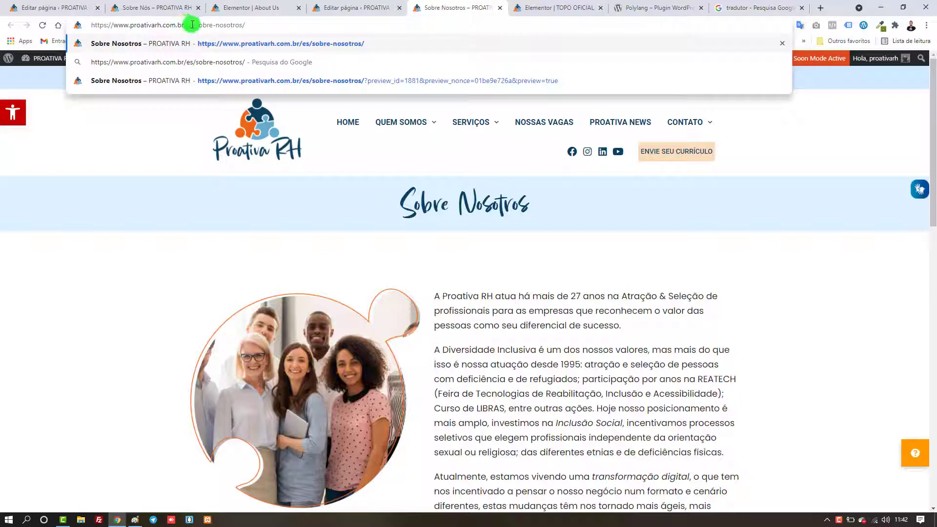
pyautogui.moveTo(186, 22); pyautogui.dragTo(196, 26)
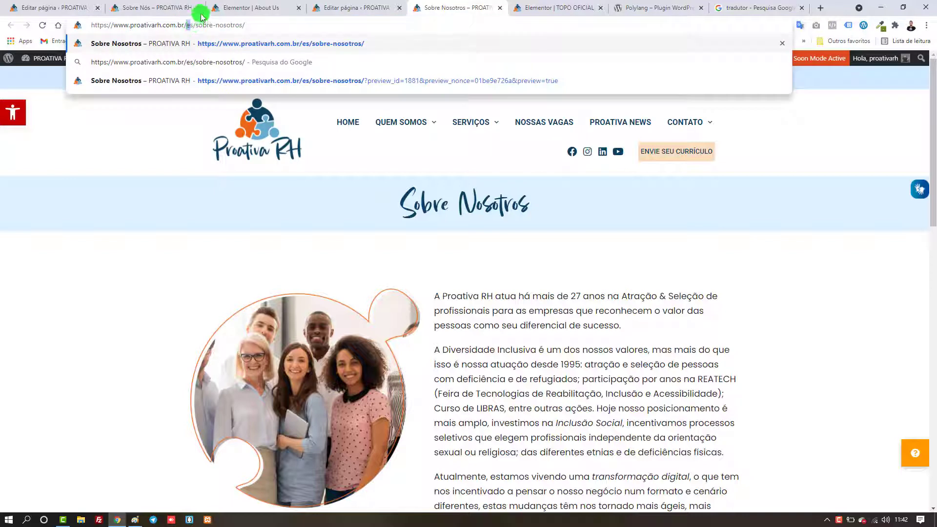
# Preview the About Us page, close its Elementor editor tab, and load the page at its /en/about-us/ address without preview parameters.
pyautogui.click(251, 7)
pyautogui.click(81, 501)
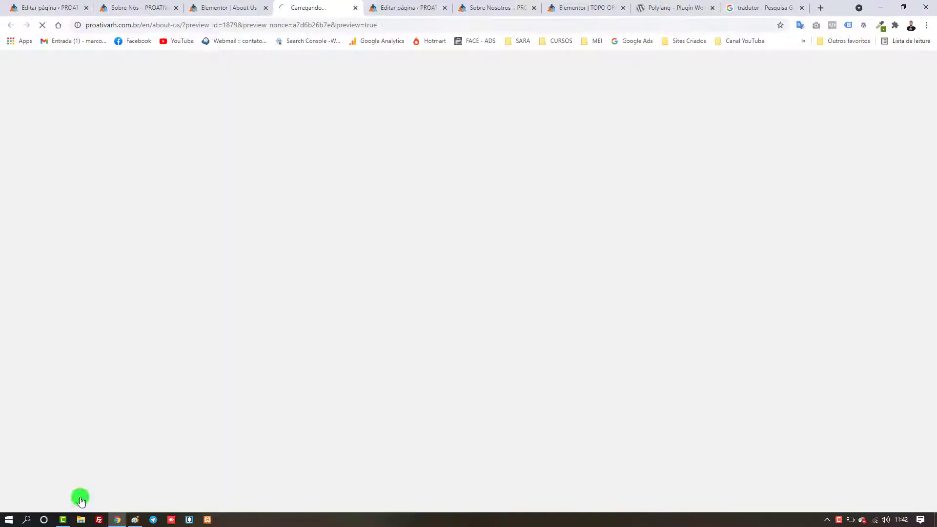
pyautogui.click(266, 8)
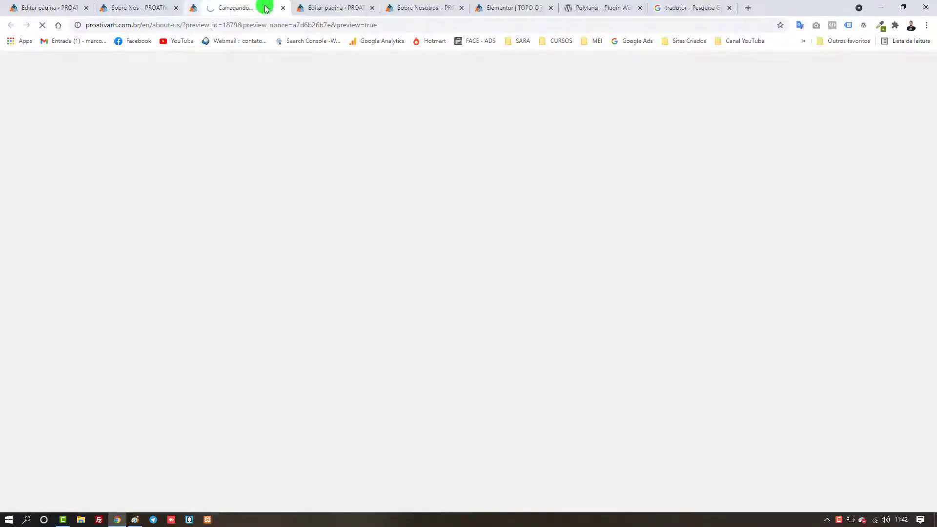
pyautogui.moveTo(383, 25); pyautogui.dragTo(183, 25)
pyautogui.press('BackSpace')
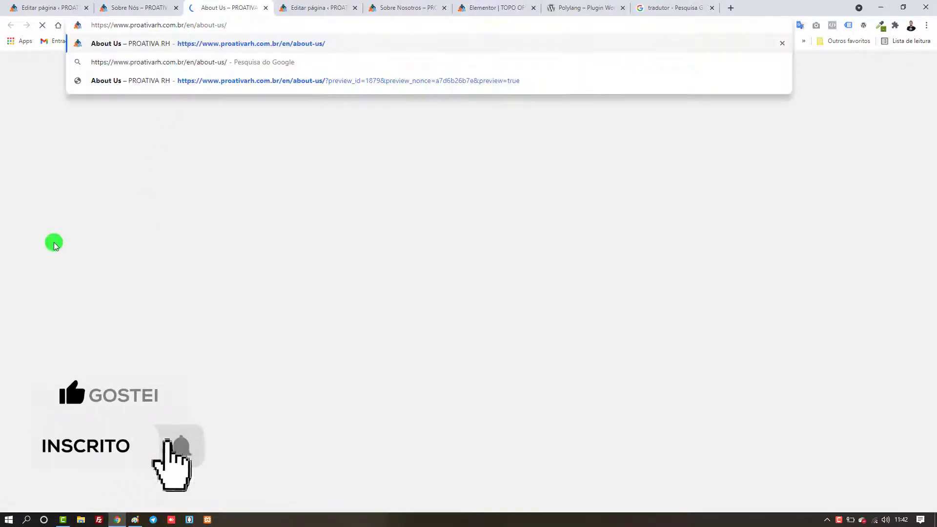
pyautogui.press('Return')
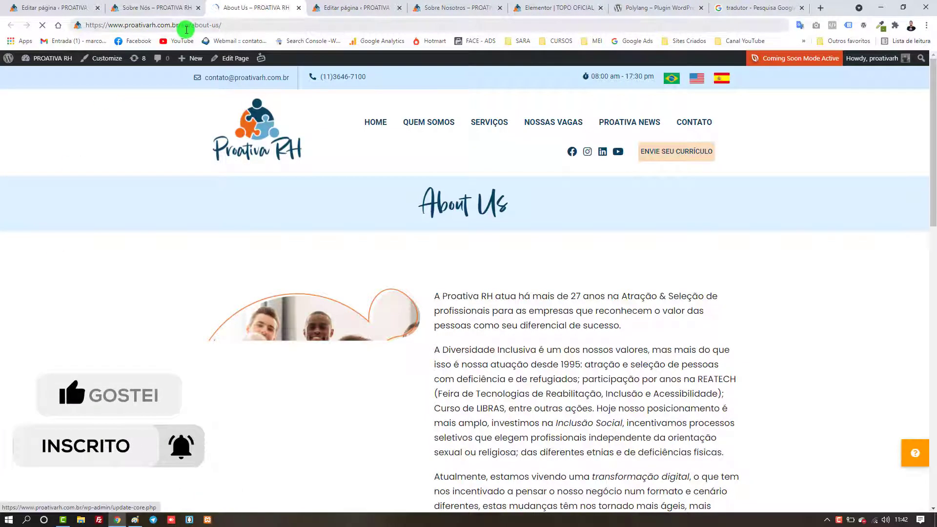
# Compare the headings of the About Us, Sobre Nosotros and Sobre Nós pages, and examine the Portuguese page's introductory text.
pyautogui.moveTo(436, 205); pyautogui.dragTo(516, 209)
pyautogui.click(564, 247)
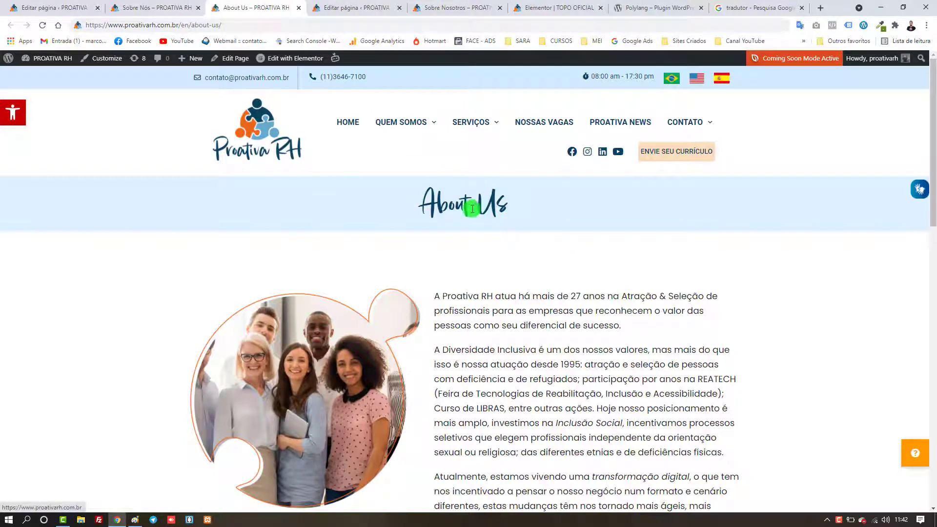
pyautogui.click(470, 8)
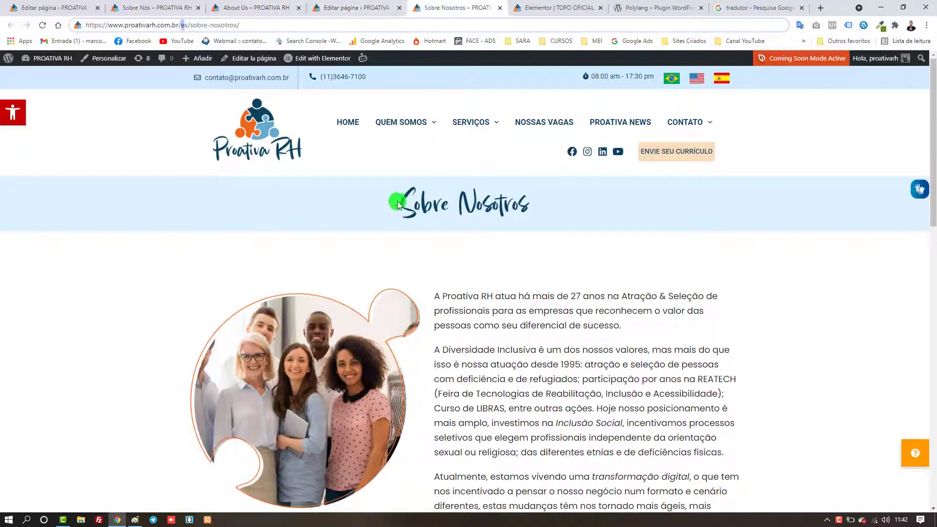
pyautogui.moveTo(397, 201); pyautogui.dragTo(529, 205)
pyautogui.click(161, 6)
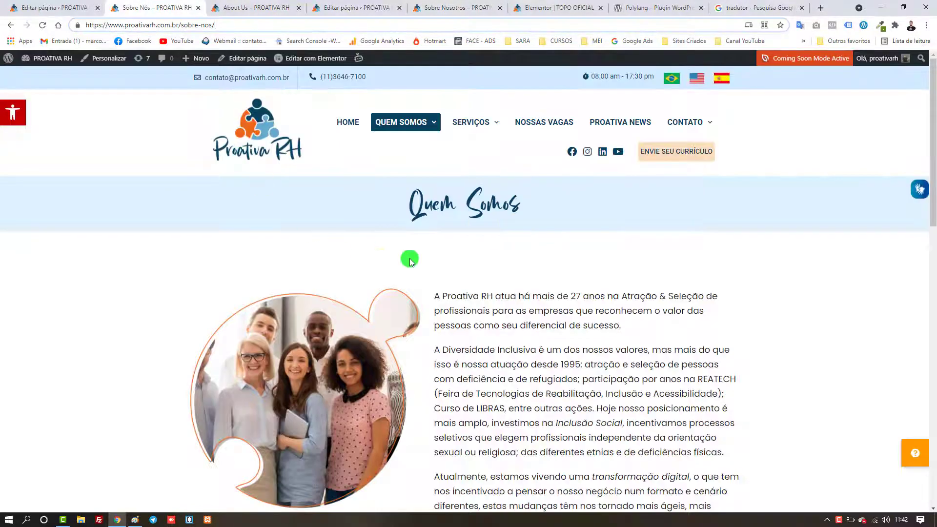
pyautogui.moveTo(412, 214); pyautogui.dragTo(516, 214)
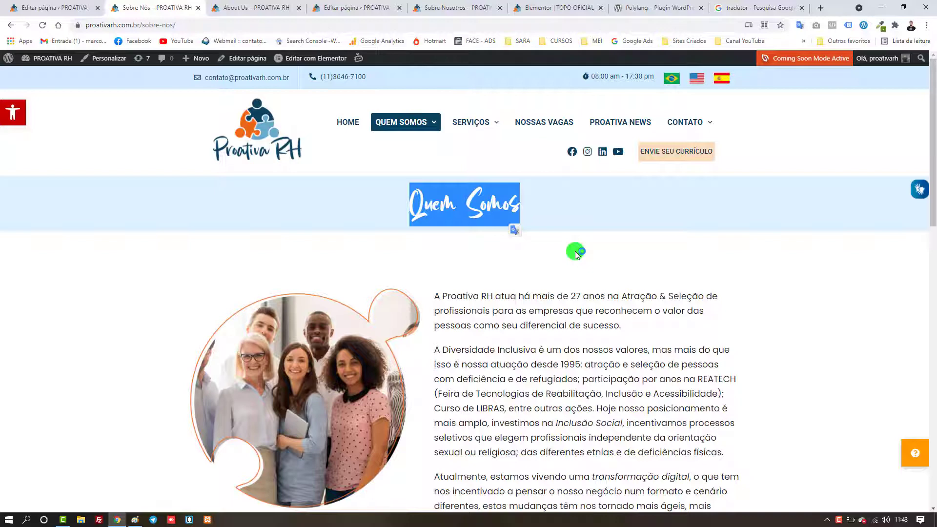
pyautogui.click(575, 250)
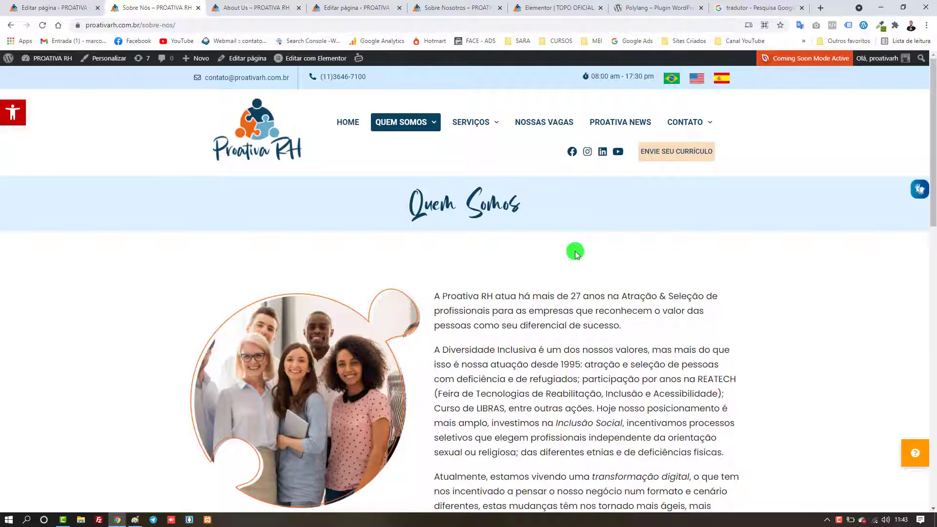
pyautogui.moveTo(434, 295); pyautogui.dragTo(613, 439)
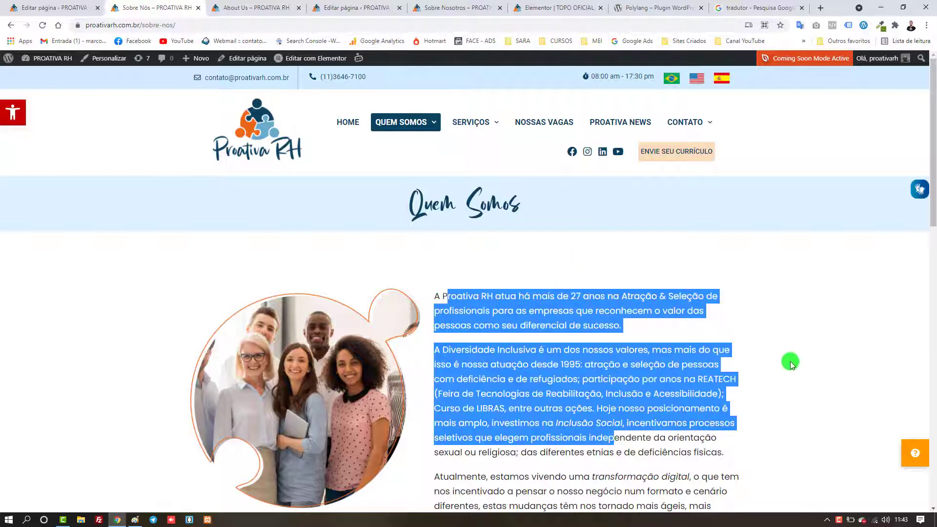
pyautogui.click(797, 344)
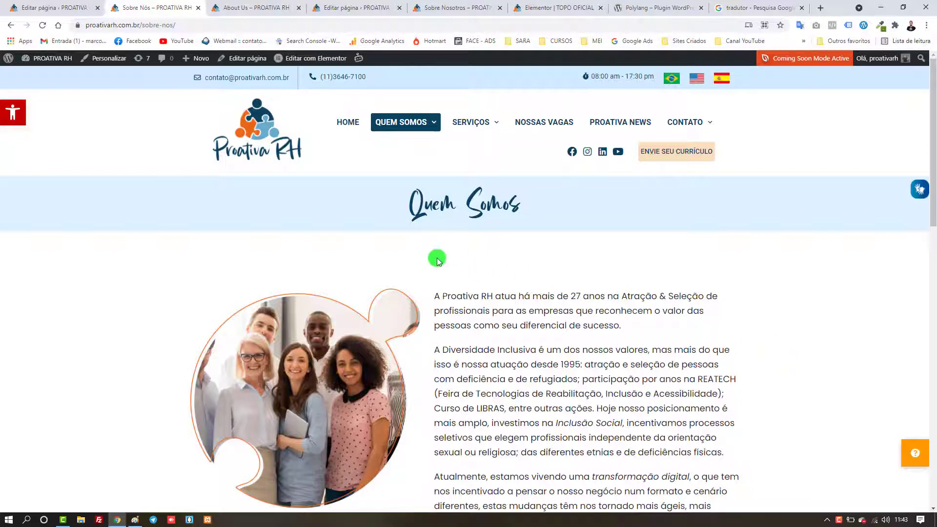
# Look through the Sobre Nós page's content, Fale Conosco form and footer for elements that need translation.
pyautogui.scroll(-12, 522, 318)
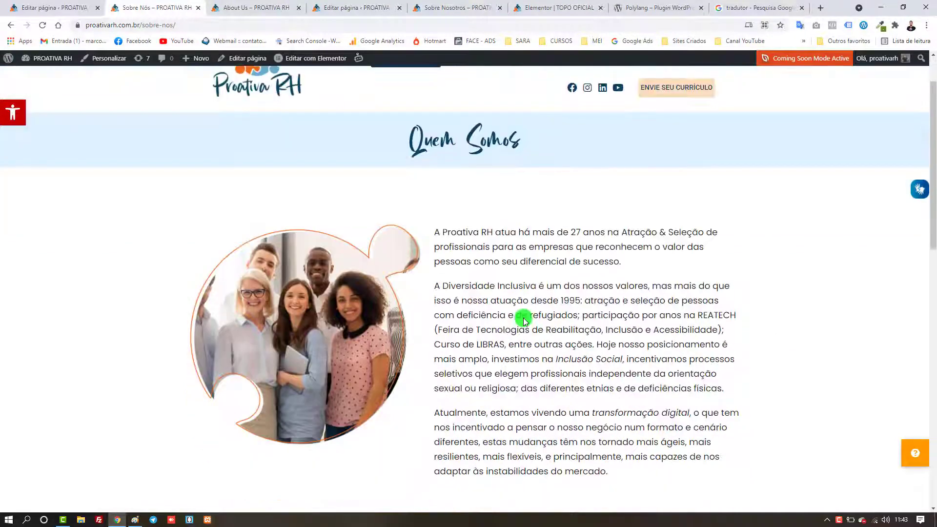
pyautogui.scroll(-1, 558, 353)
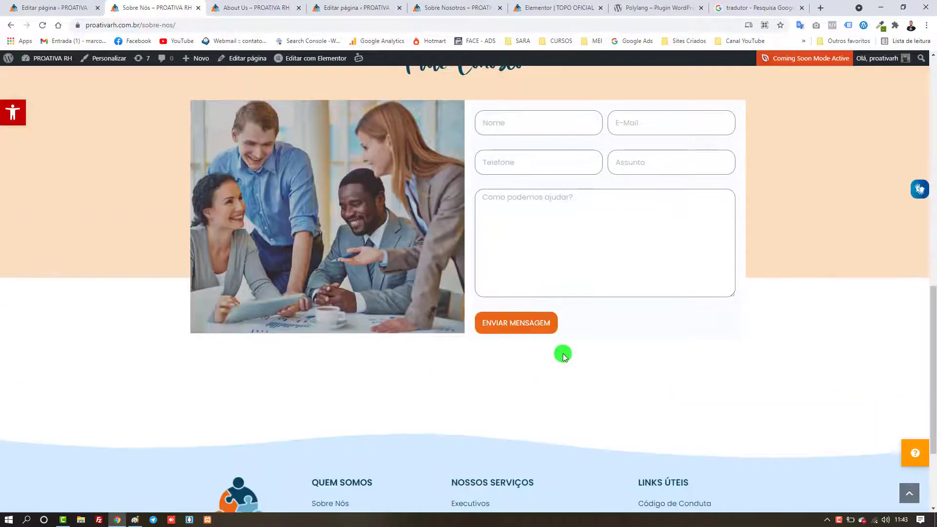
pyautogui.scroll(4, 456, 234)
pyautogui.scroll(-2, 457, 242)
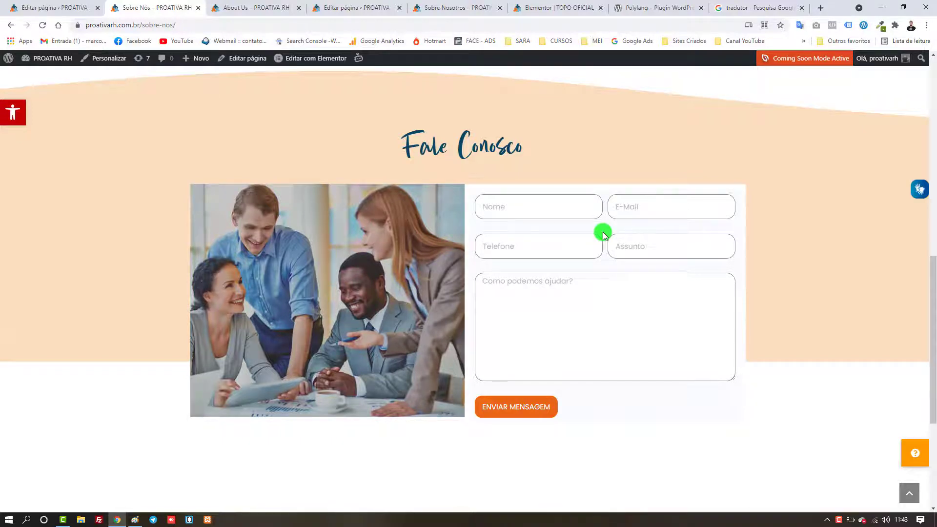
pyautogui.scroll(-5, 609, 259)
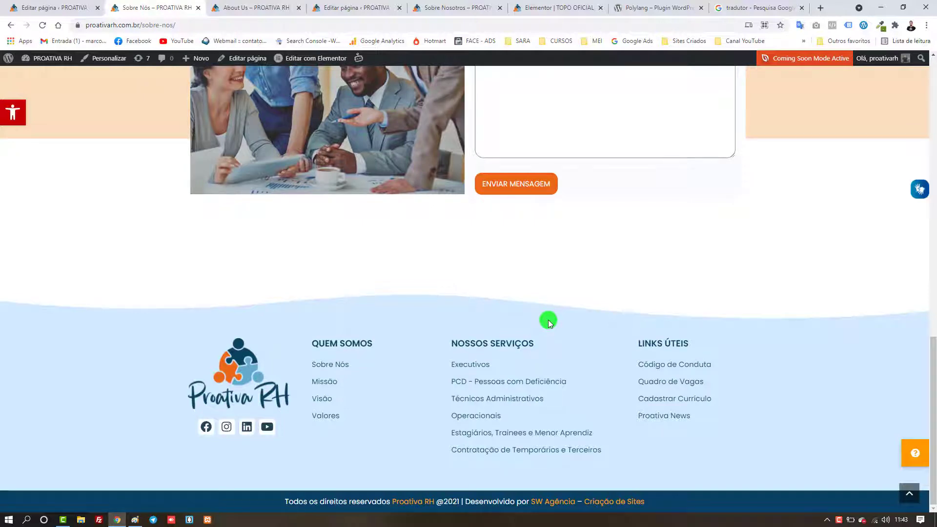
pyautogui.scroll(15, 549, 320)
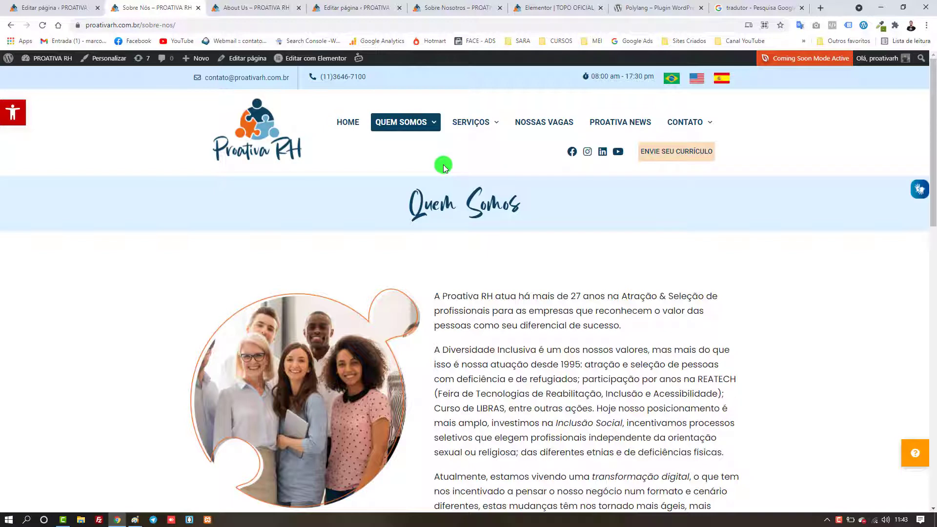
# Open the site's home page and look through its sections down to the maps and footer.
pyautogui.moveTo(711, 122)
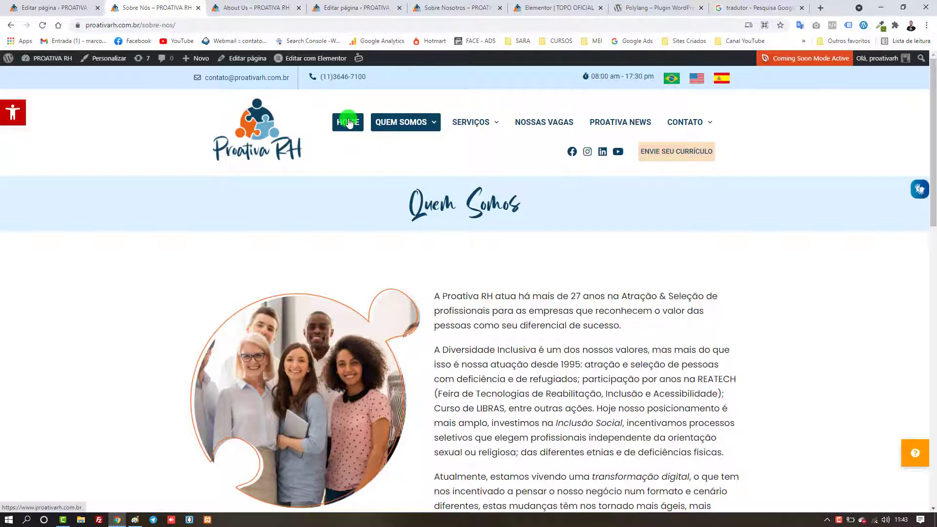
pyautogui.click(349, 123)
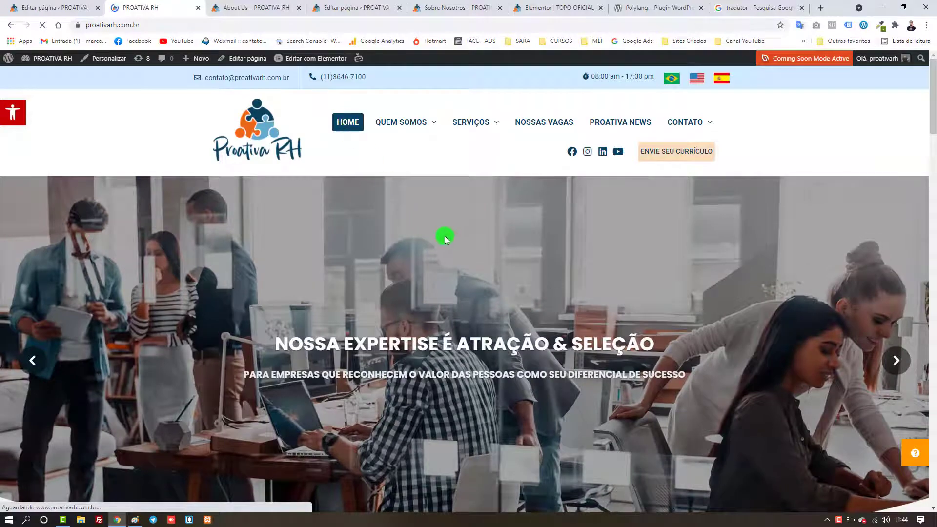
pyautogui.scroll(-8, 442, 238)
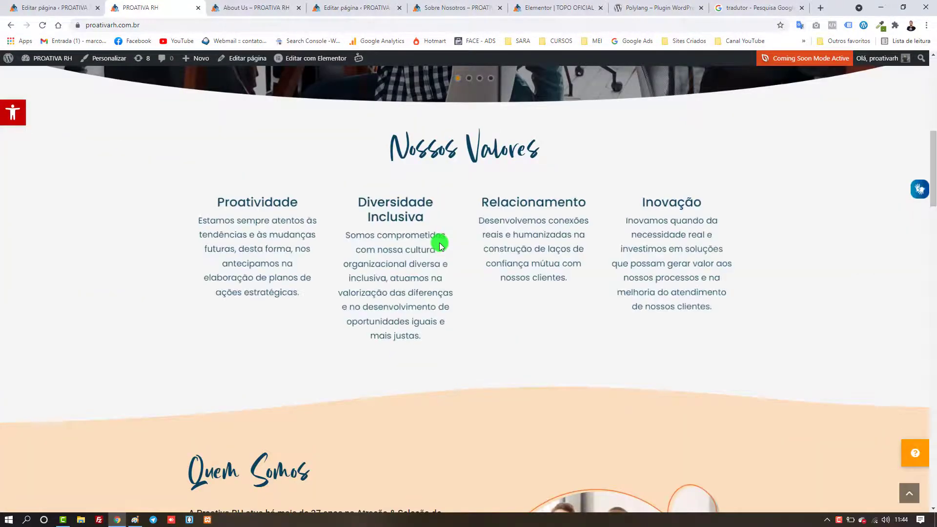
pyautogui.scroll(8, 440, 242)
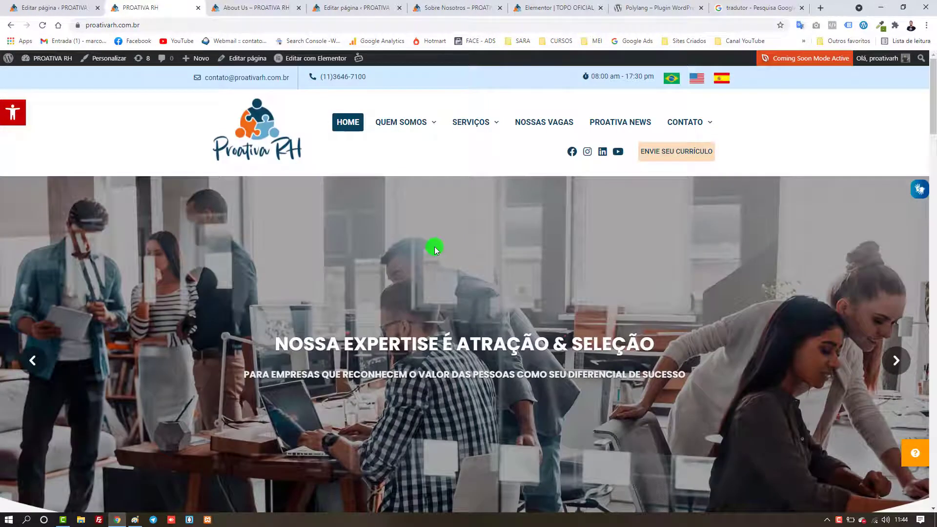
pyautogui.scroll(-8, 434, 247)
pyautogui.scroll(-12, 434, 248)
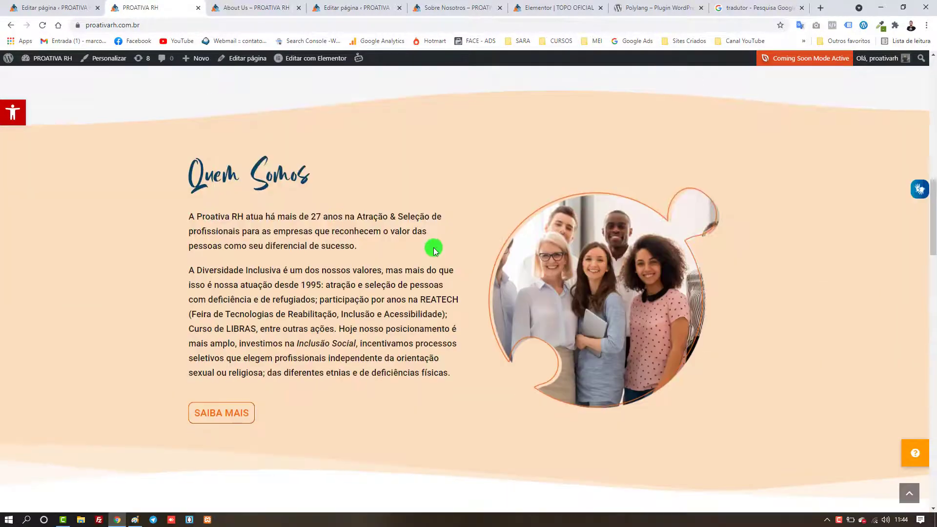
pyautogui.scroll(-15, 432, 249)
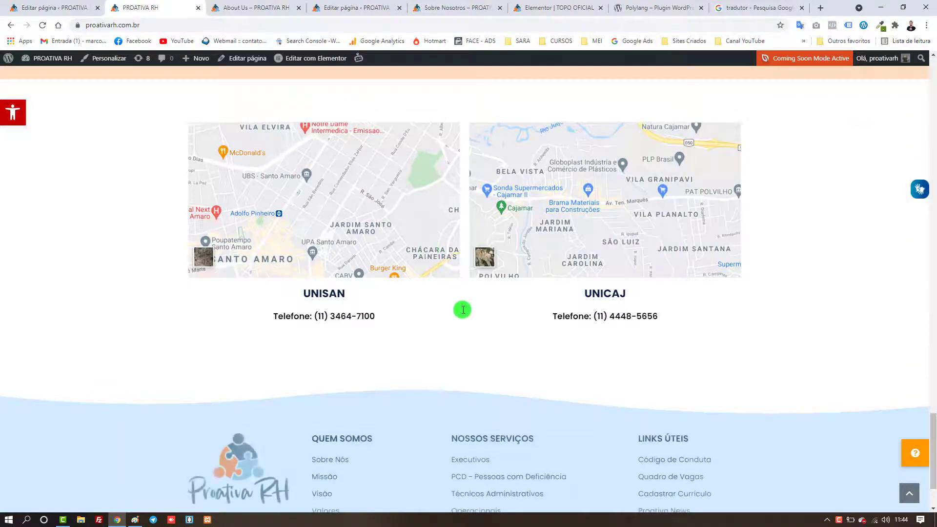
# Open the Home page from the site's page list for editing and save it with Português as its language.
pyautogui.scroll(-2, 439, 293)
pyautogui.scroll(7, 572, 249)
pyautogui.scroll(20, 573, 249)
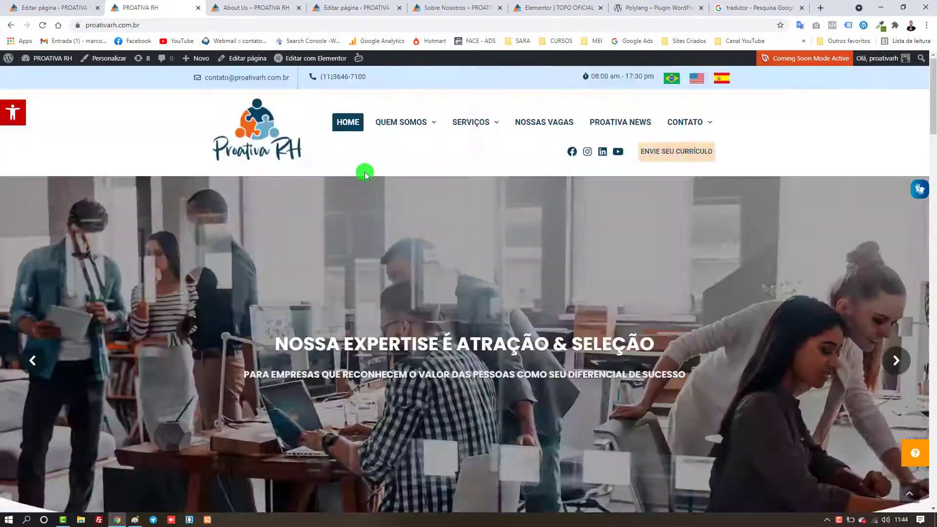
pyautogui.click(49, 4)
pyautogui.click(14, 67)
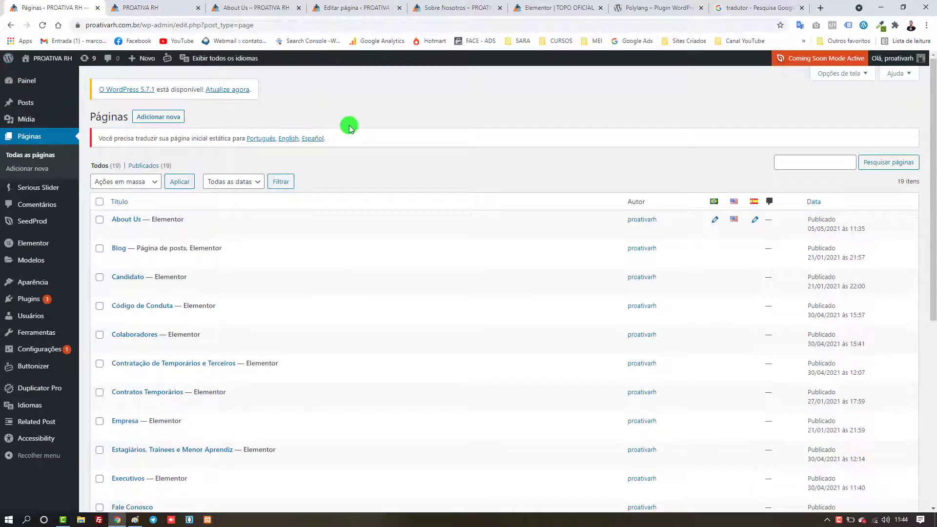
pyautogui.scroll(-5, 366, 374)
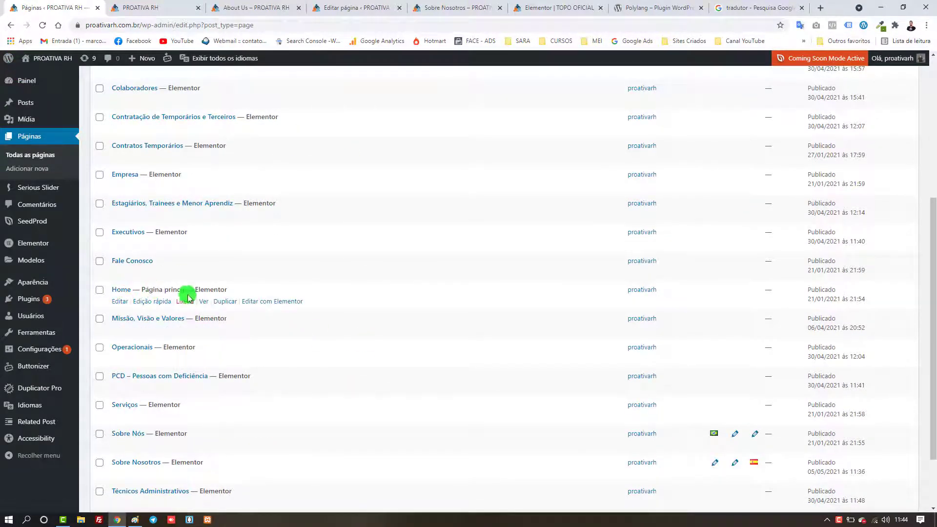
pyautogui.click(119, 302)
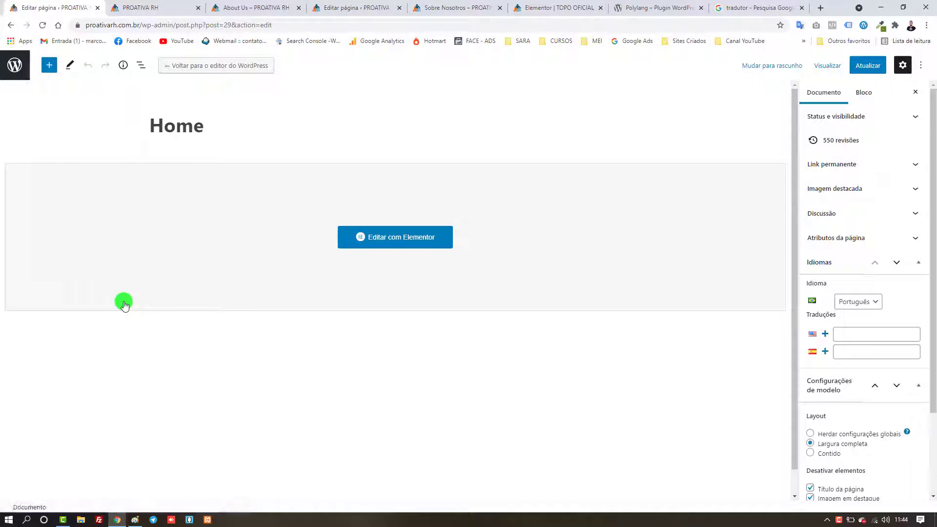
pyautogui.click(868, 67)
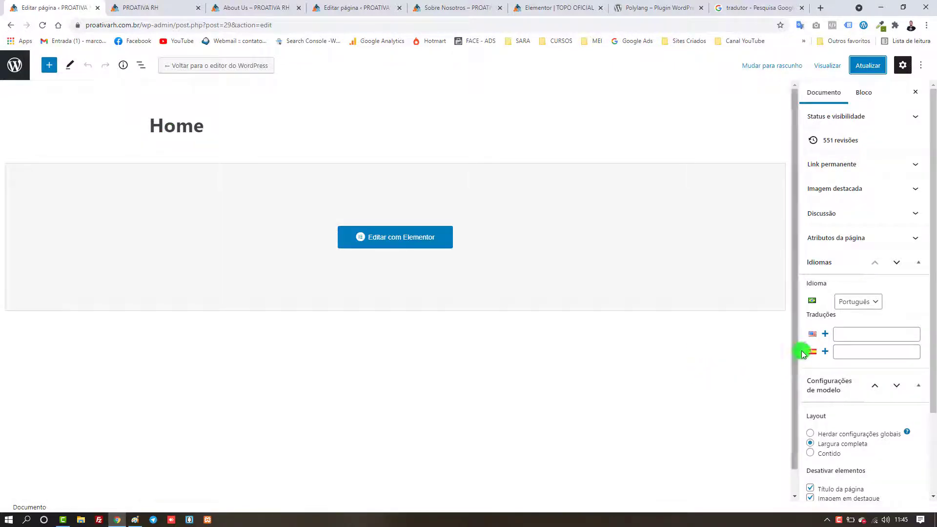
# Create the English translation of the Home page, title it "Home EN" and publish it.
pyautogui.click(825, 337)
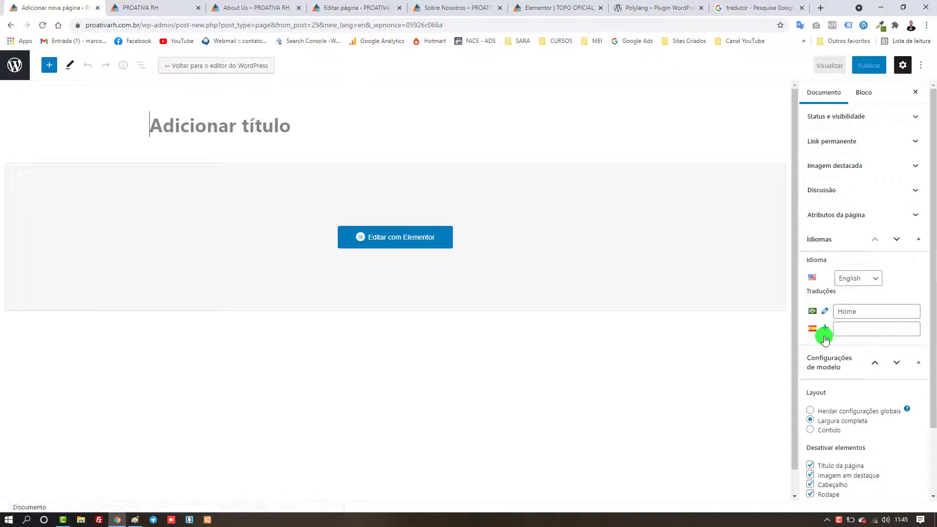
pyautogui.write('Home')
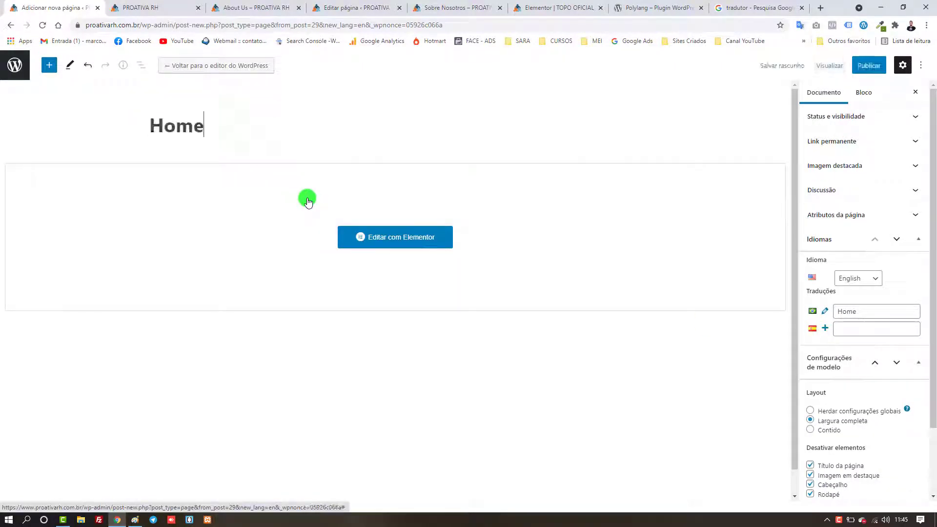
pyautogui.write(' EN')
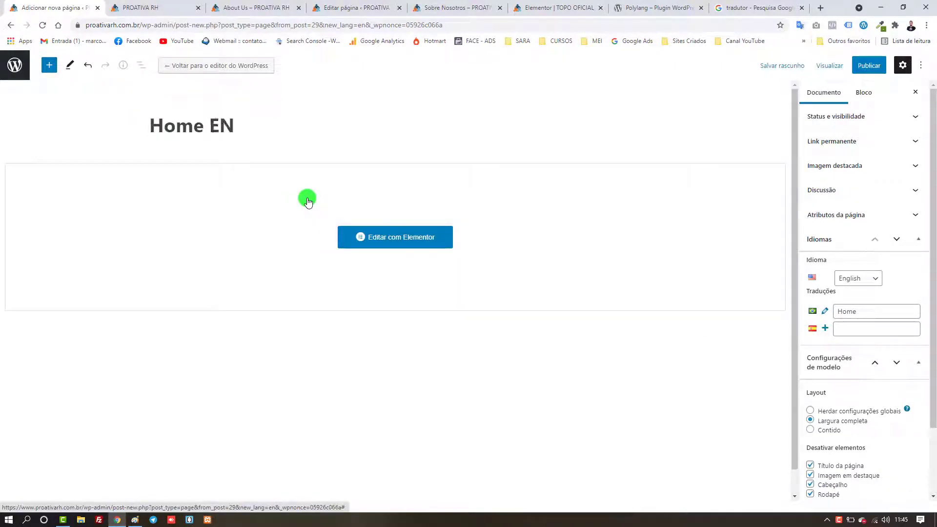
pyautogui.moveTo(210, 125); pyautogui.dragTo(238, 125)
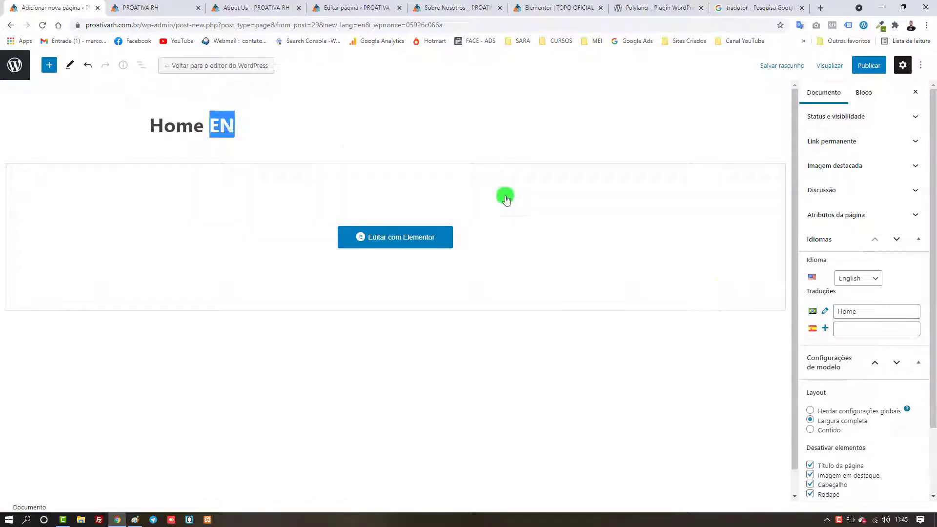
pyautogui.click(868, 66)
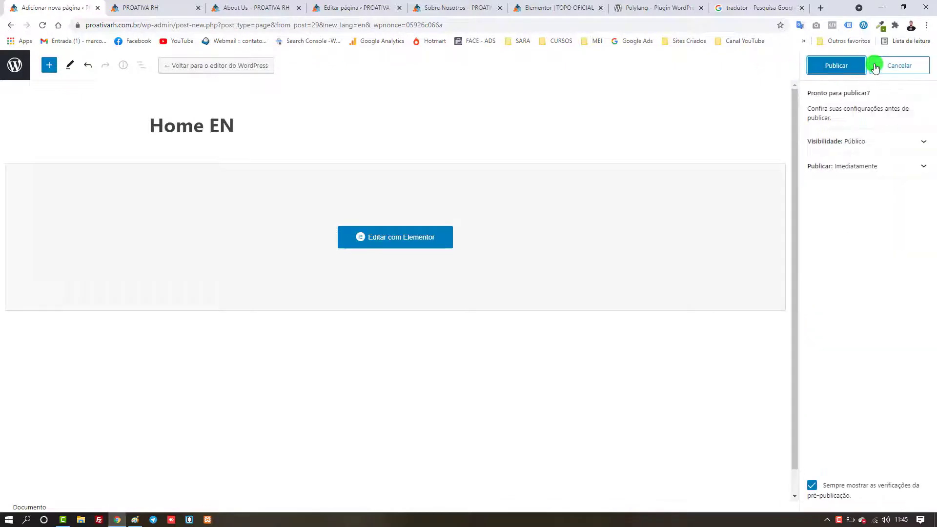
pyautogui.click(847, 67)
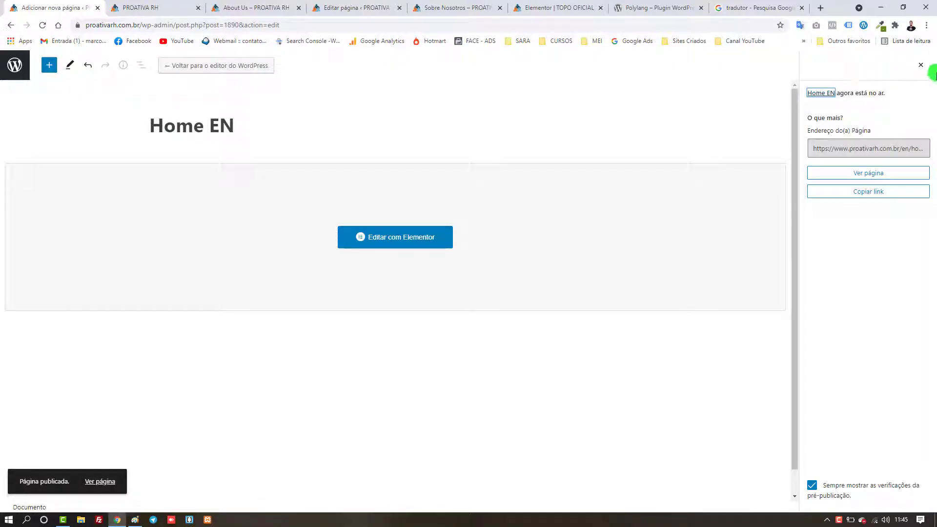
pyautogui.click(920, 65)
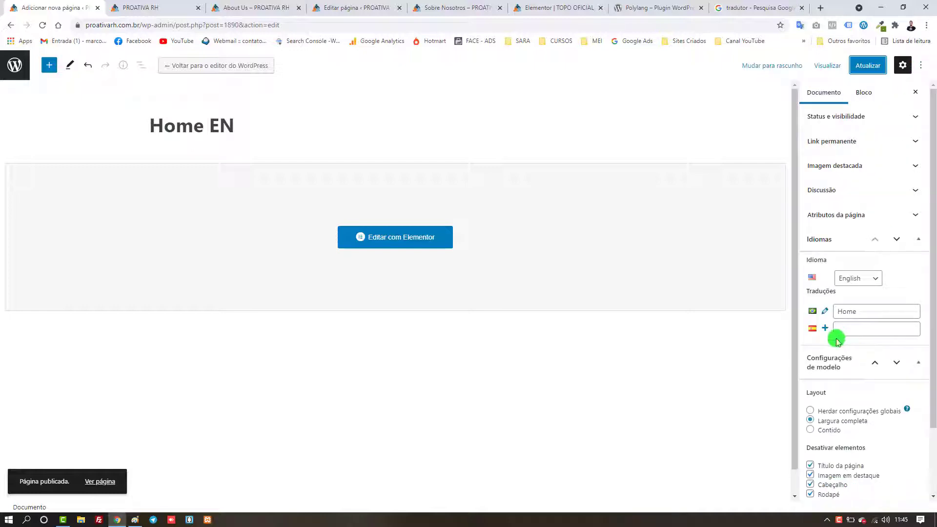
# Create the Spanish translation of the Home page, title it "Home ES" and publish it.
pyautogui.scroll(-1, 813, 279)
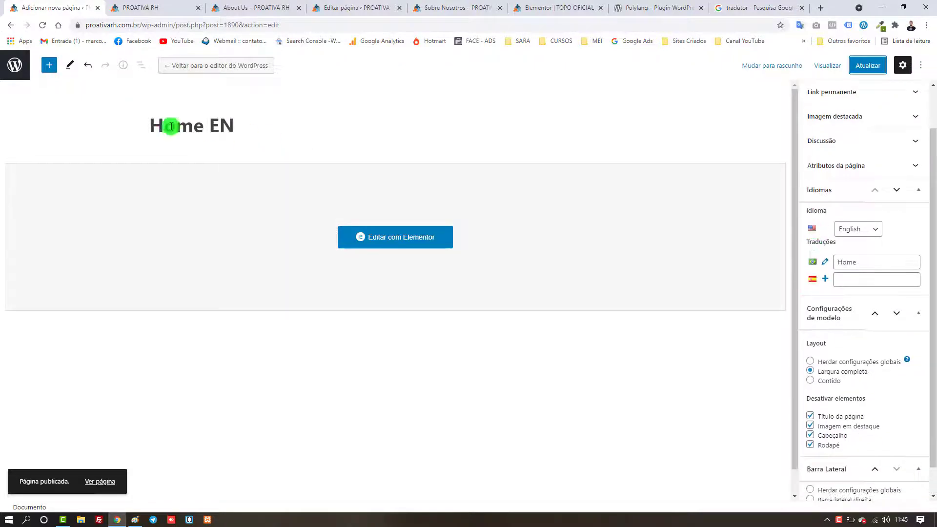
pyautogui.click(826, 280)
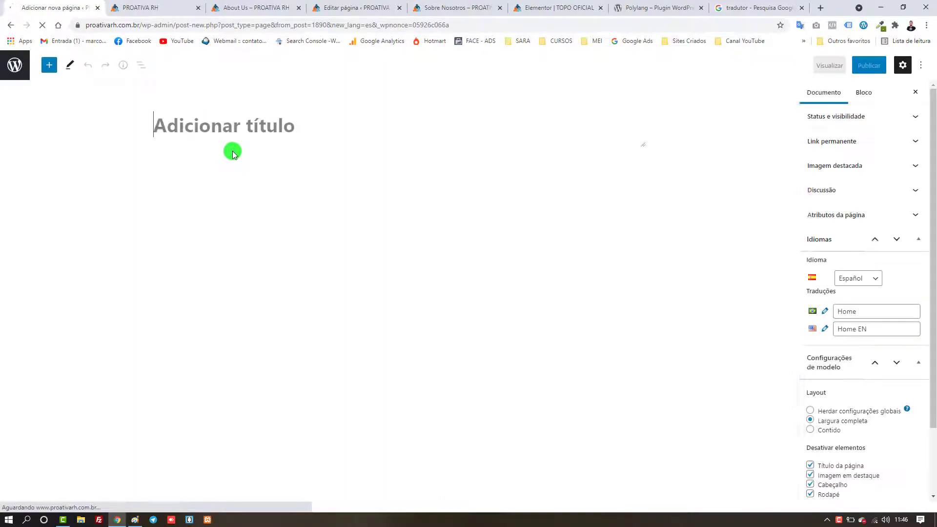
pyautogui.write('Home ES')
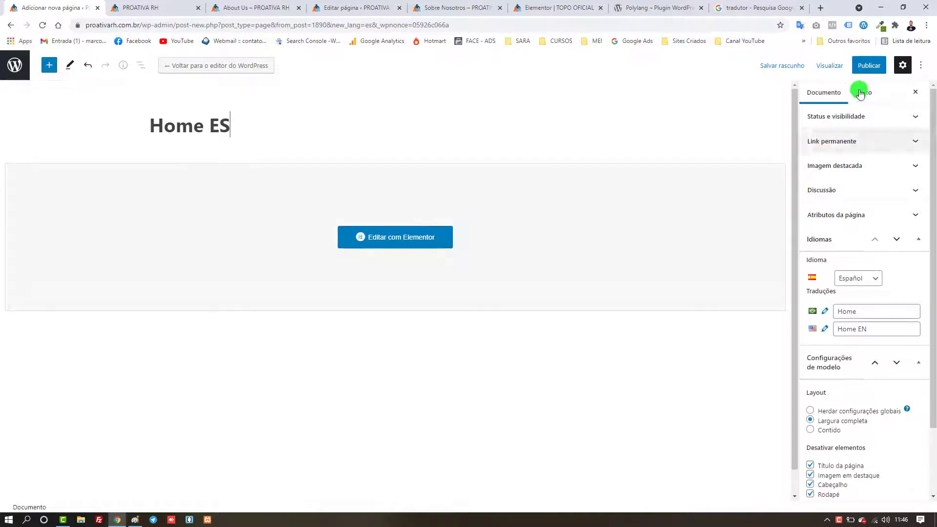
pyautogui.click(868, 66)
pyautogui.click(861, 71)
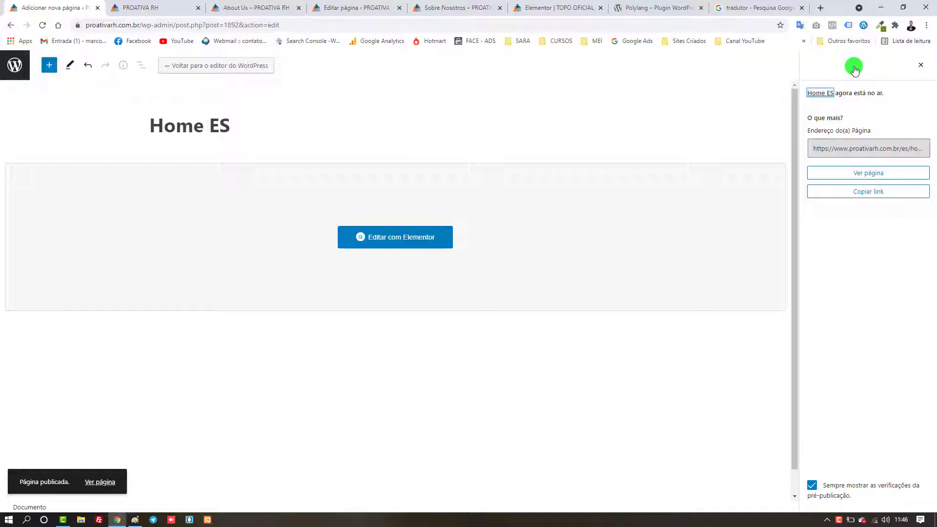
pyautogui.click(920, 66)
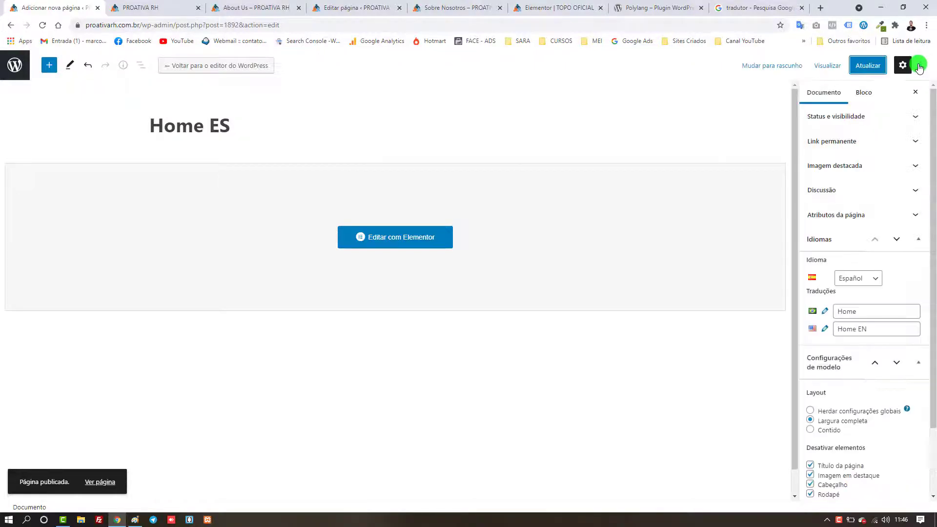
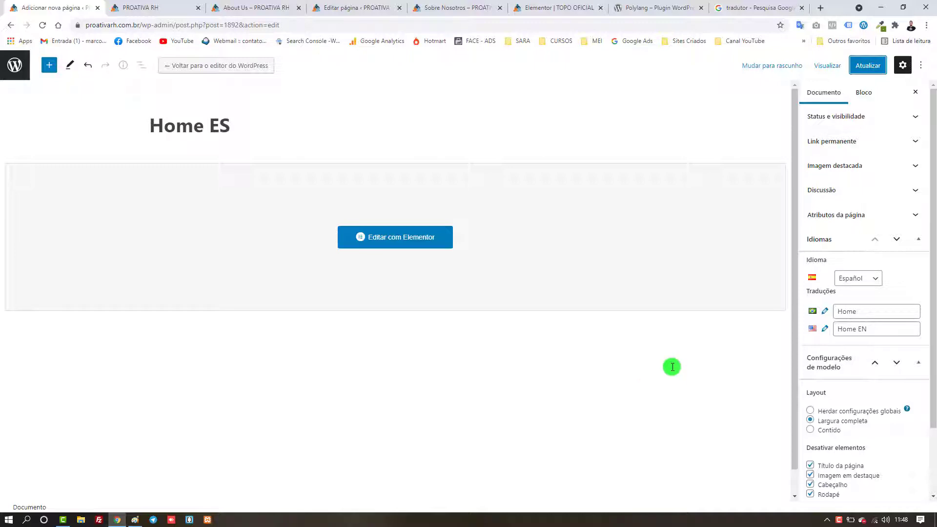
# From the page list, open Home EN and Home ES for editing with Elementor in separate browser tabs.
pyautogui.click(16, 71)
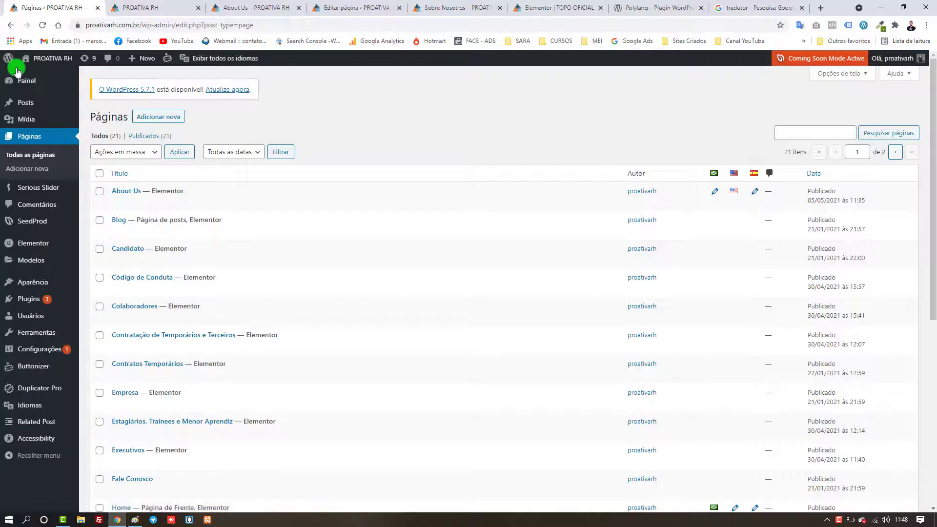
pyautogui.scroll(-7, 404, 237)
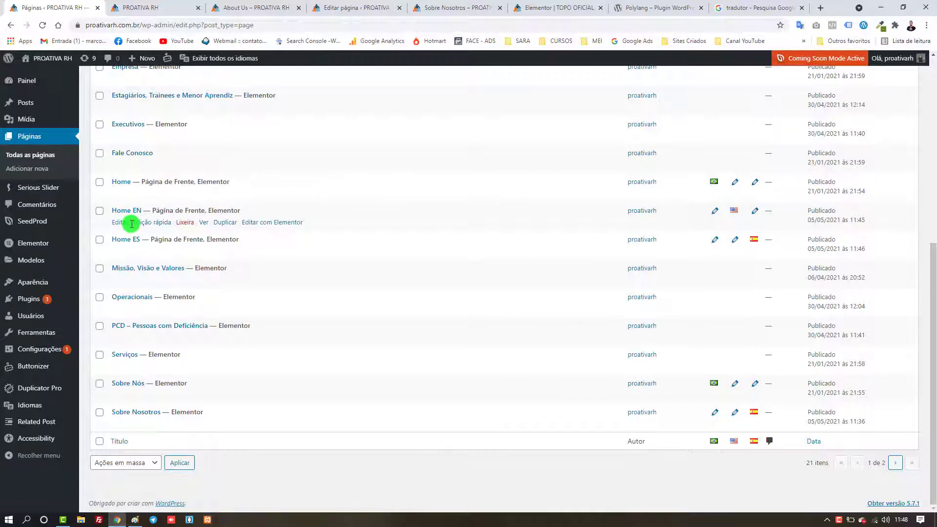
pyautogui.keyDown('ctrl'); pyautogui.click(250, 225); pyautogui.keyUp('ctrl')
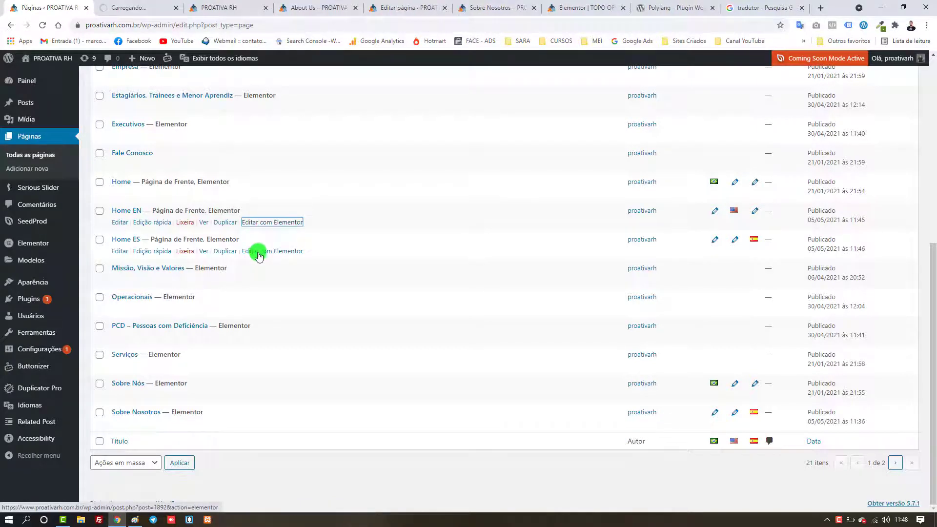
pyautogui.keyDown('ctrl'); pyautogui.click(259, 254); pyautogui.keyUp('ctrl')
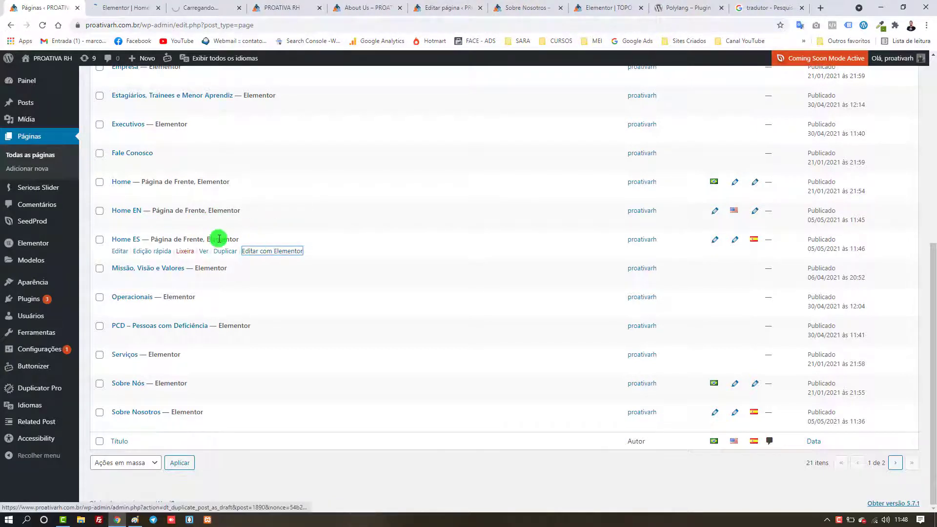
# Close the browser tabs for About Us, the old page editor, Sobre Nosotros, the TOPO OFICIAL template and Polylang.
pyautogui.click(277, 5)
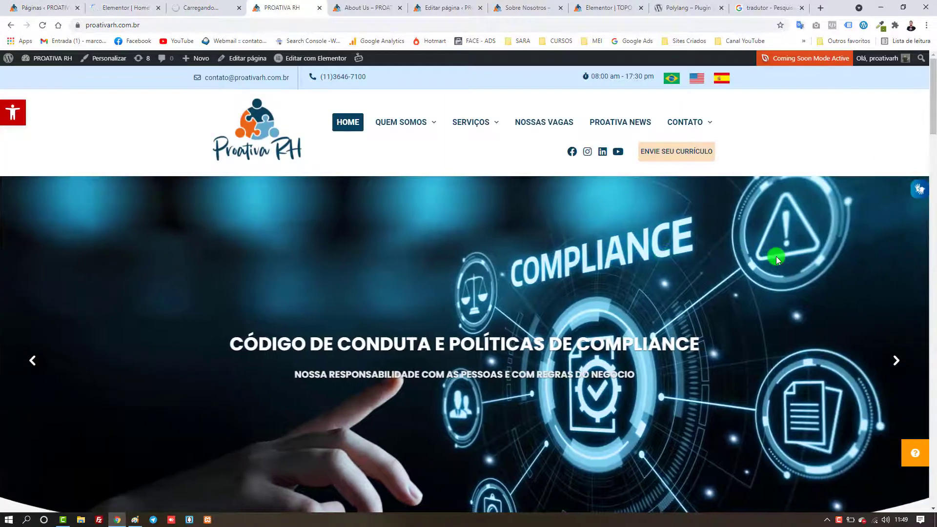
pyautogui.click(399, 10)
pyautogui.click(399, 11)
pyautogui.click(399, 11)
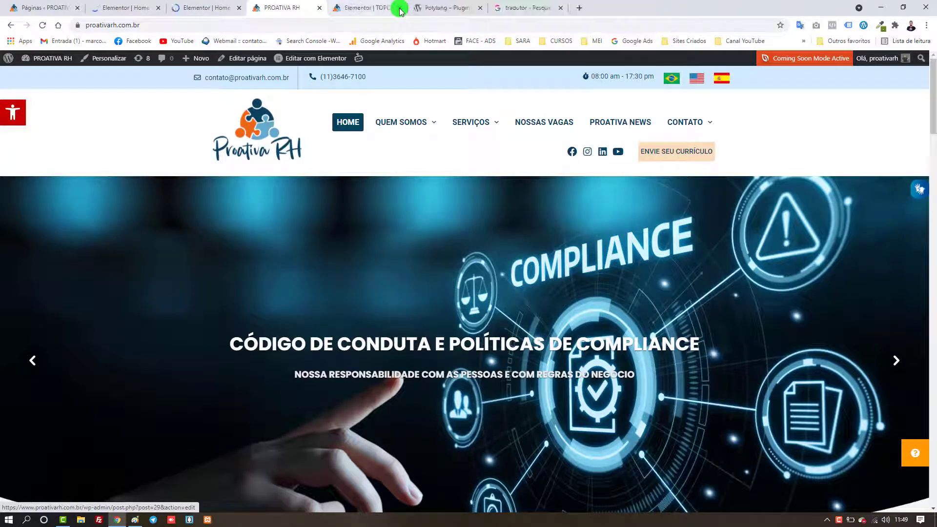
pyautogui.click(399, 11)
pyautogui.click(399, 11)
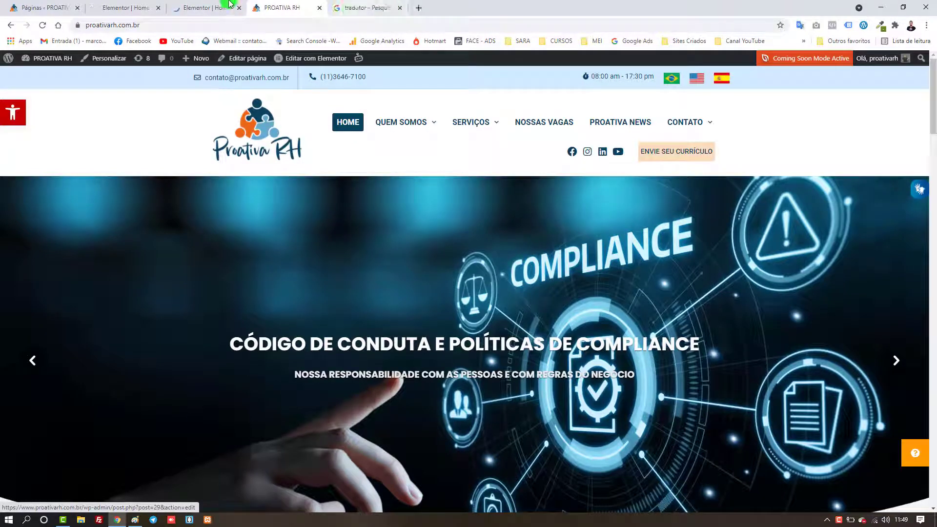
pyautogui.click(196, 3)
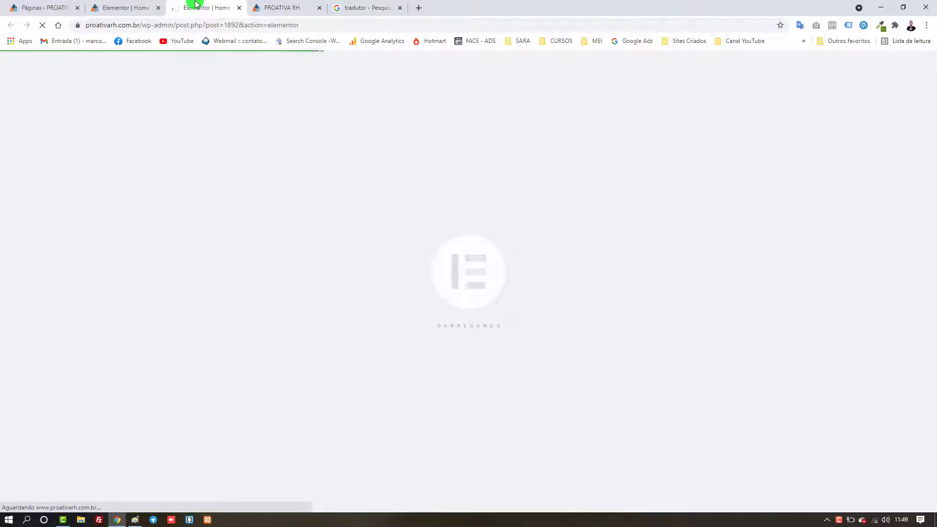
pyautogui.click(131, 4)
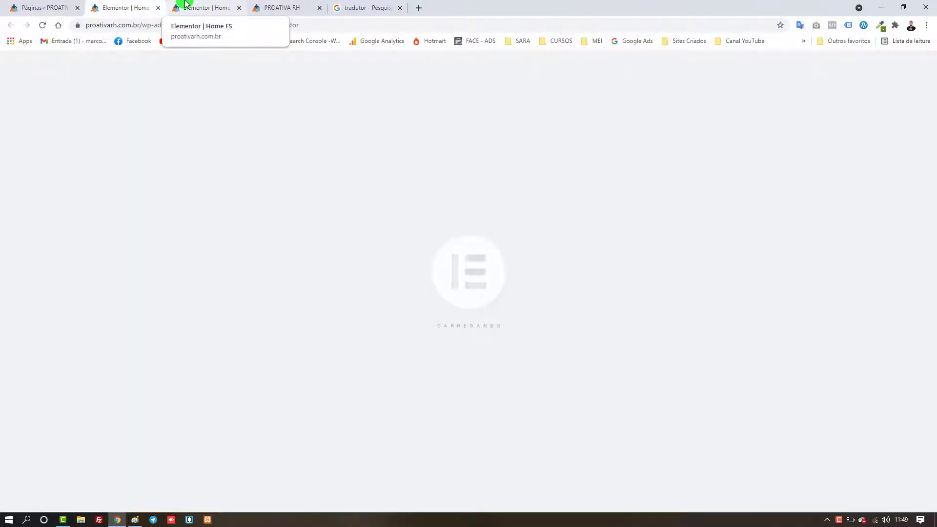
pyautogui.click(185, 4)
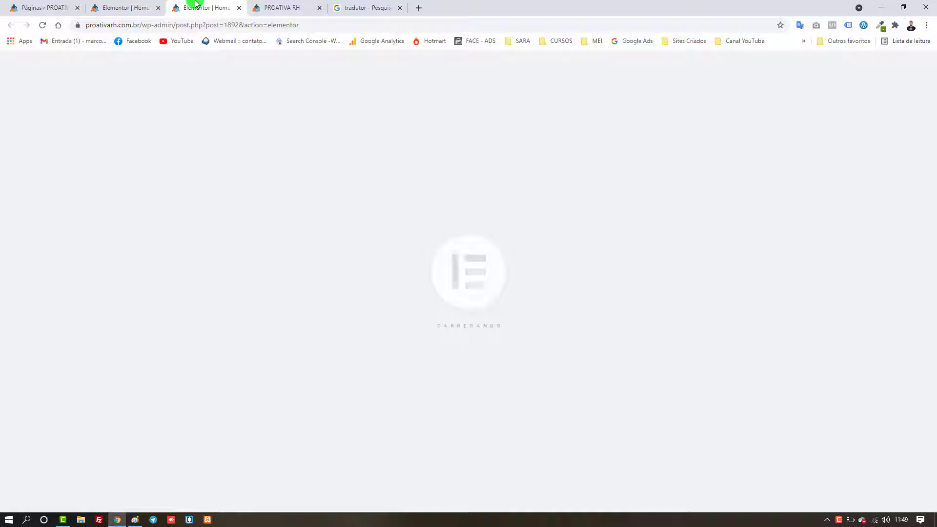
pyautogui.click(128, 6)
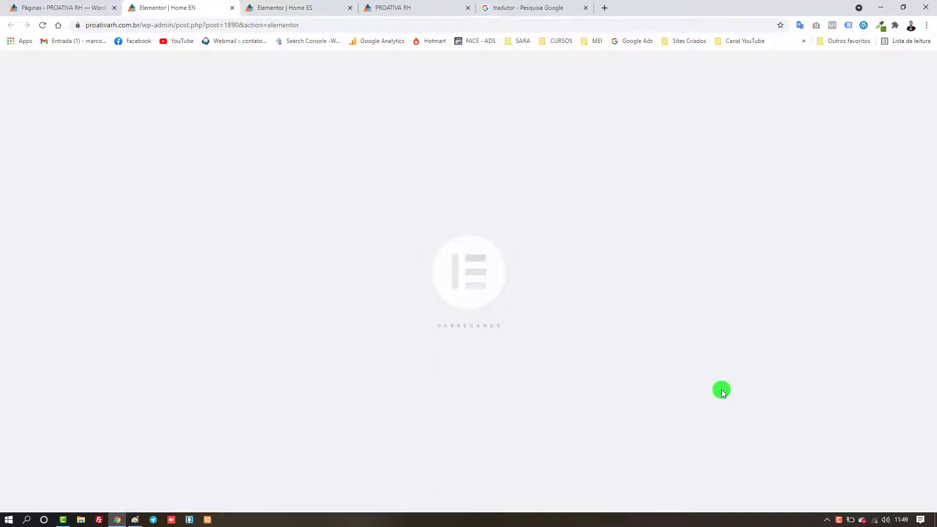
pyautogui.click(838, 520)
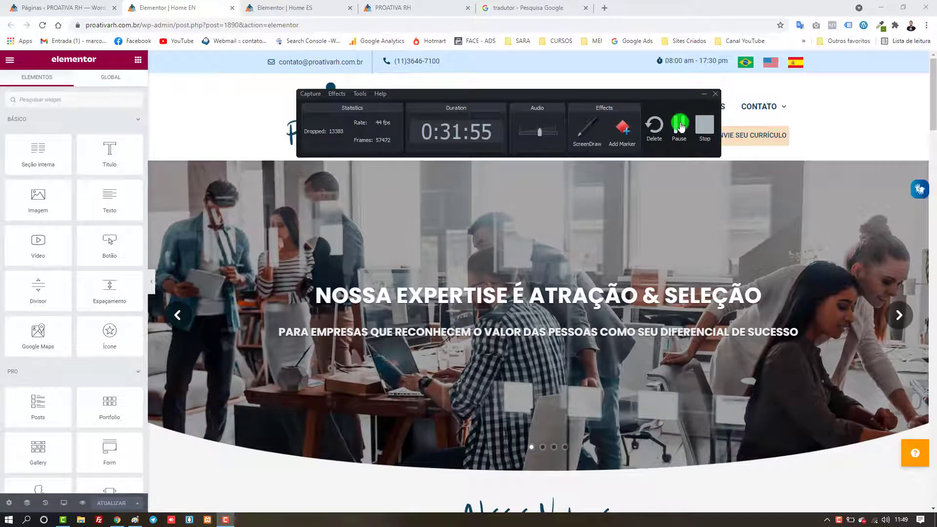
pyautogui.click(680, 126)
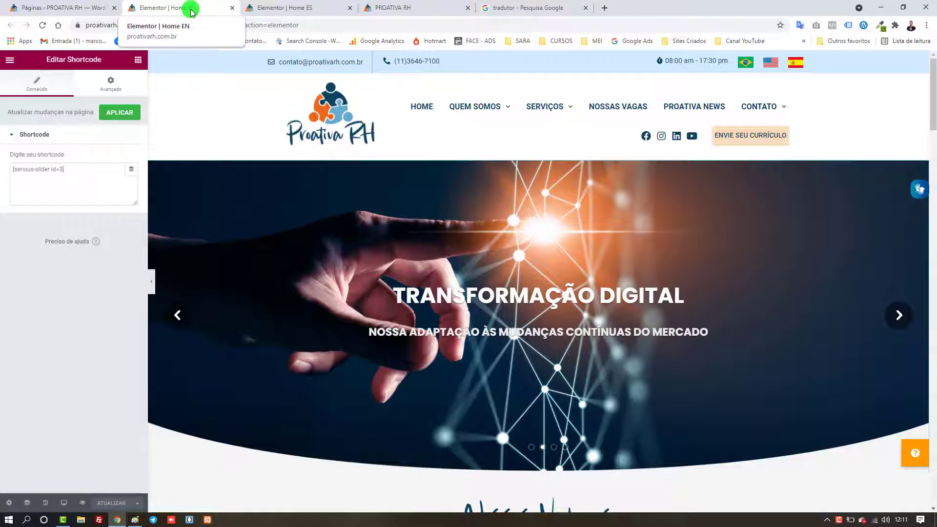
# Look through the Home ES page in Elementor, from the header and slider to the Nossos Valores section.
pyautogui.click(286, 9)
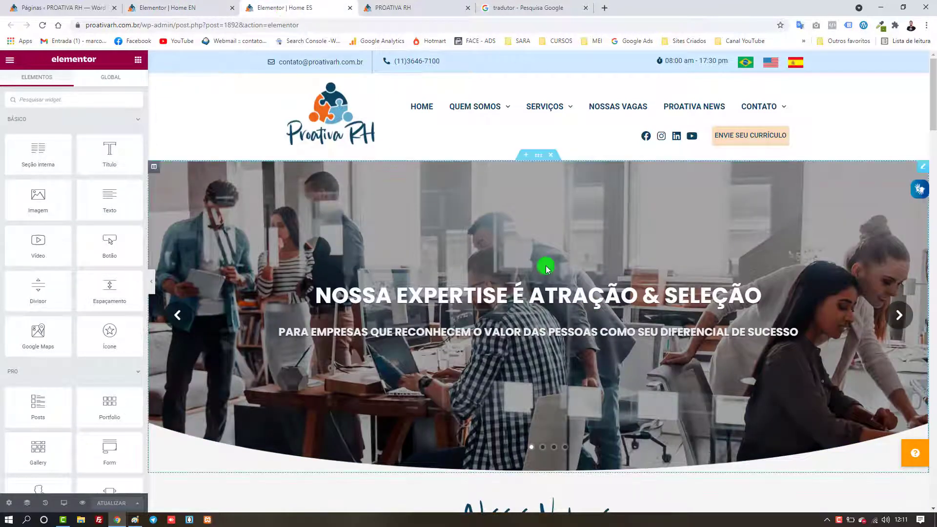
pyautogui.moveTo(510, 114)
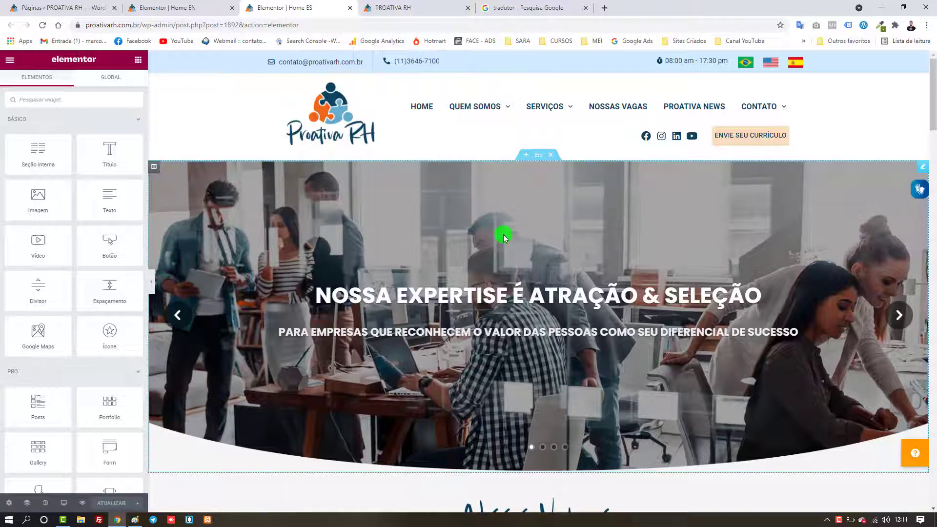
pyautogui.scroll(-5, 537, 326)
pyautogui.scroll(5, 535, 326)
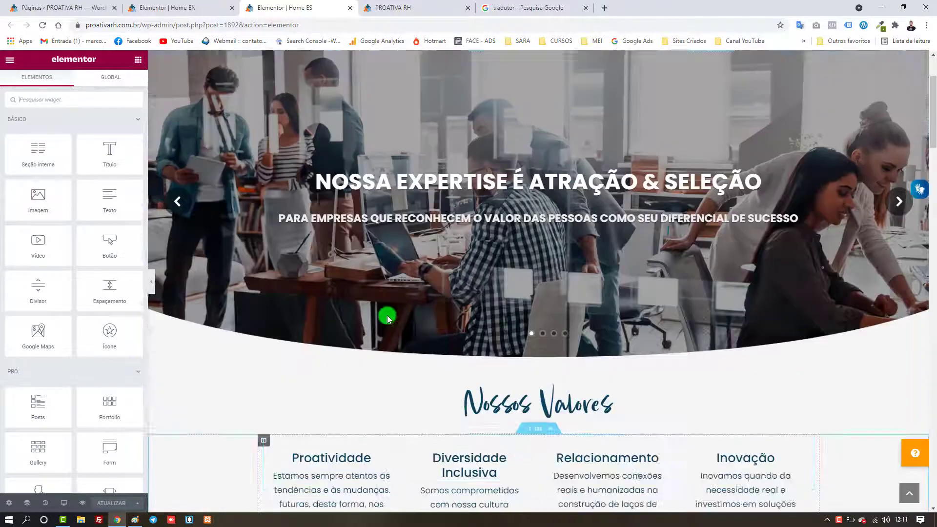
pyautogui.scroll(-4, 457, 274)
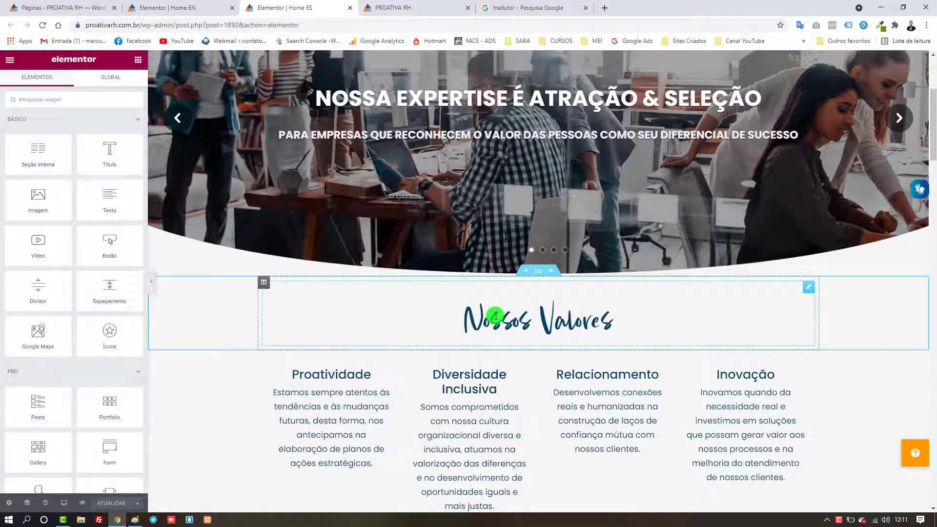
# On the Home ES page, change the Nossos Valores heading to "Nossos Valores ES" and update the page.
pyautogui.click(495, 316)
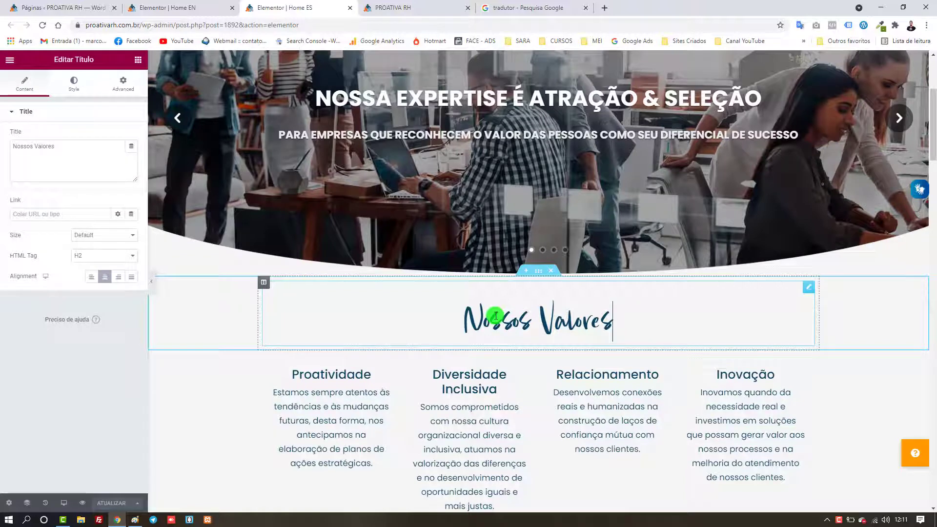
pyautogui.write('ES')
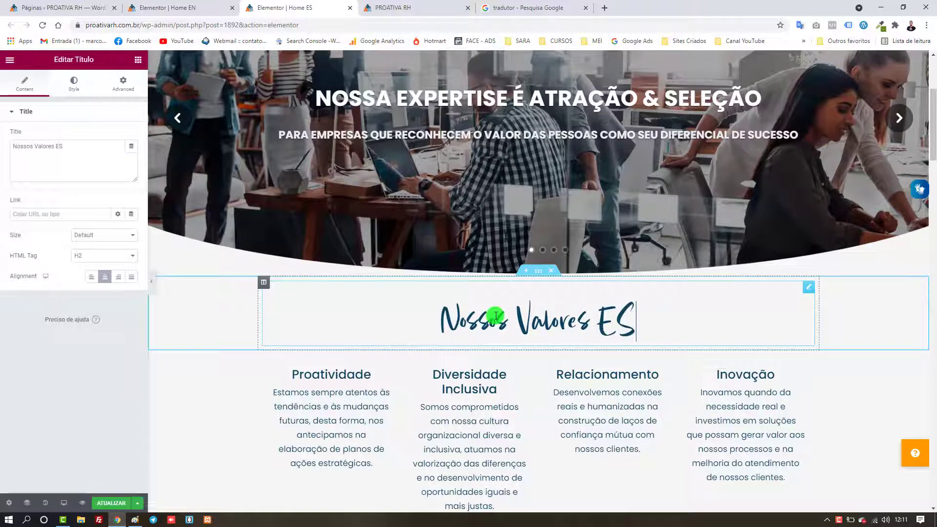
pyautogui.scroll(4, 483, 346)
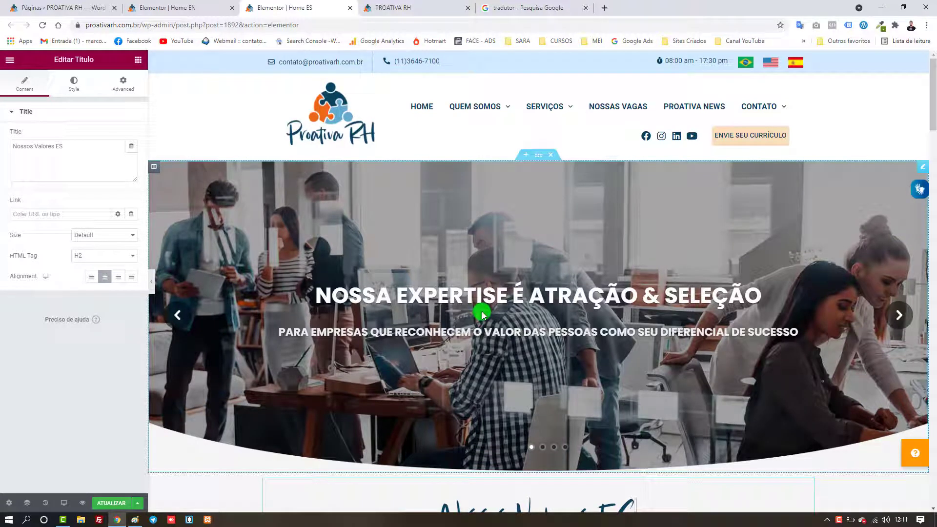
pyautogui.click(120, 503)
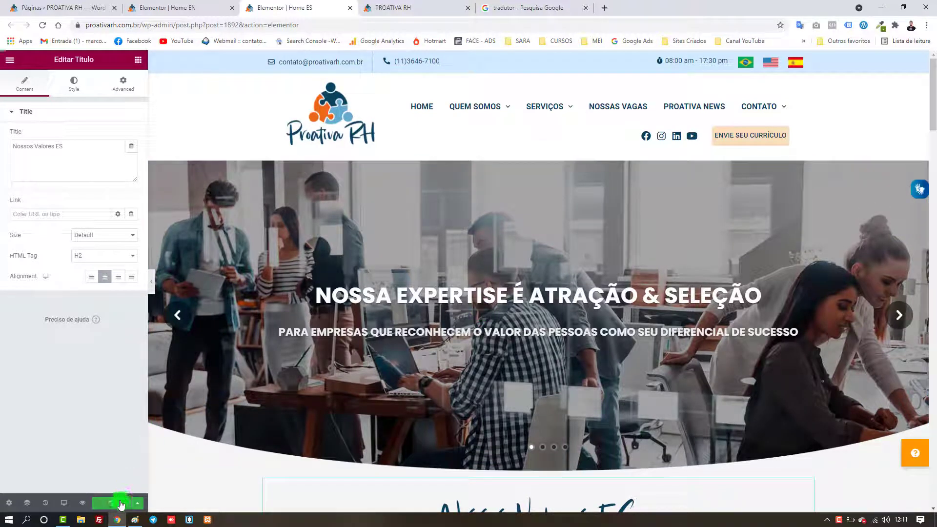
# On the Home EN page, change the Nossos Valores heading to "Nossos Valores EN" and update the page.
pyautogui.click(188, 8)
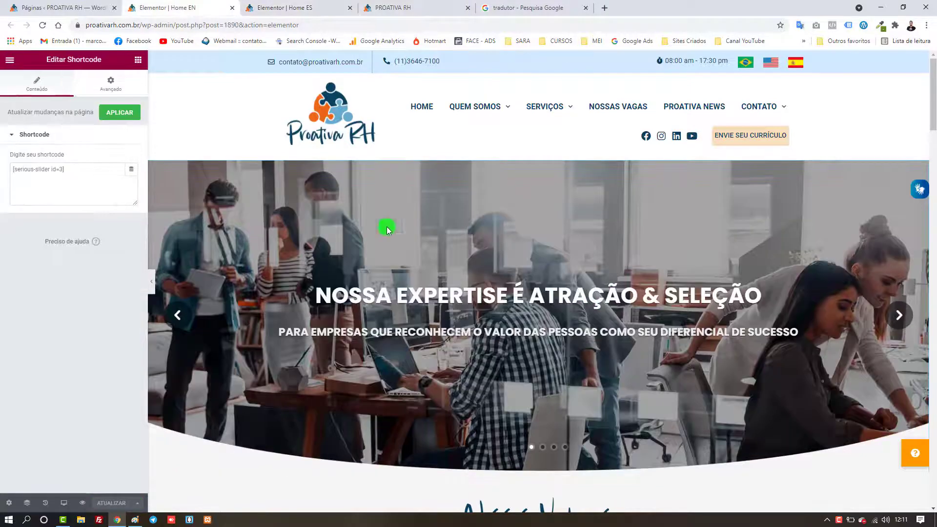
pyautogui.scroll(-3, 485, 341)
pyautogui.click(617, 376)
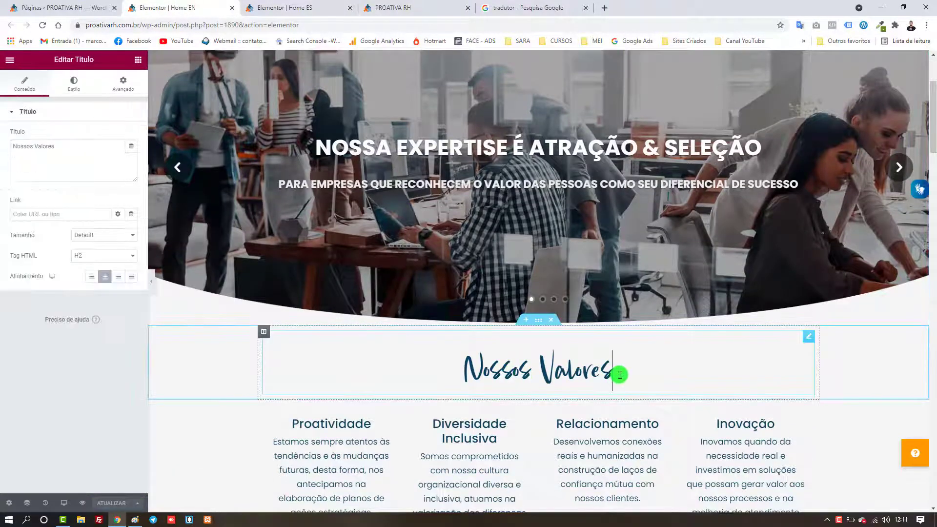
pyautogui.write('EN')
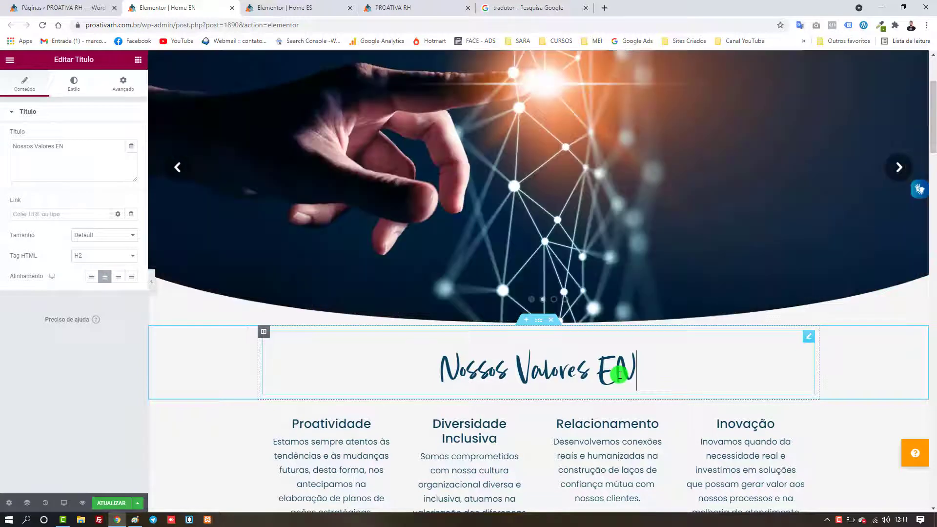
pyautogui.click(112, 502)
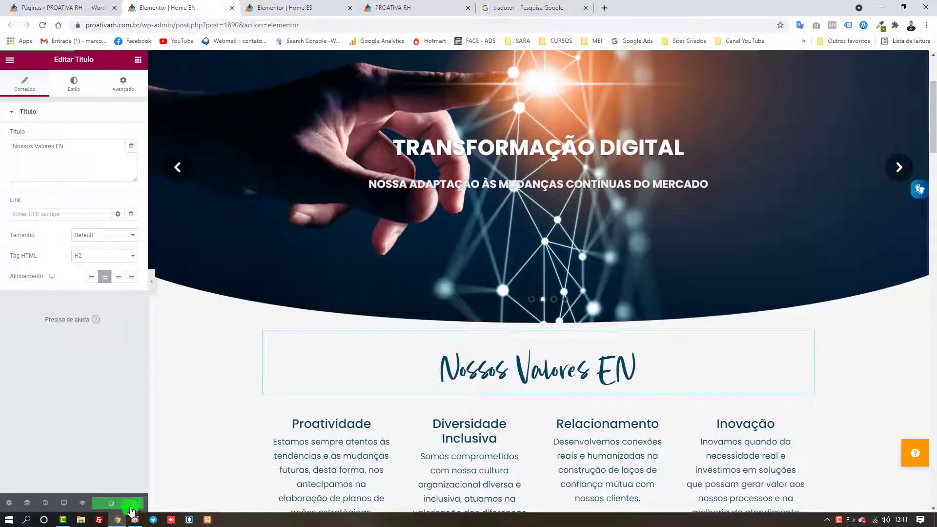
pyautogui.scroll(3, 288, 382)
pyautogui.scroll(1, 289, 381)
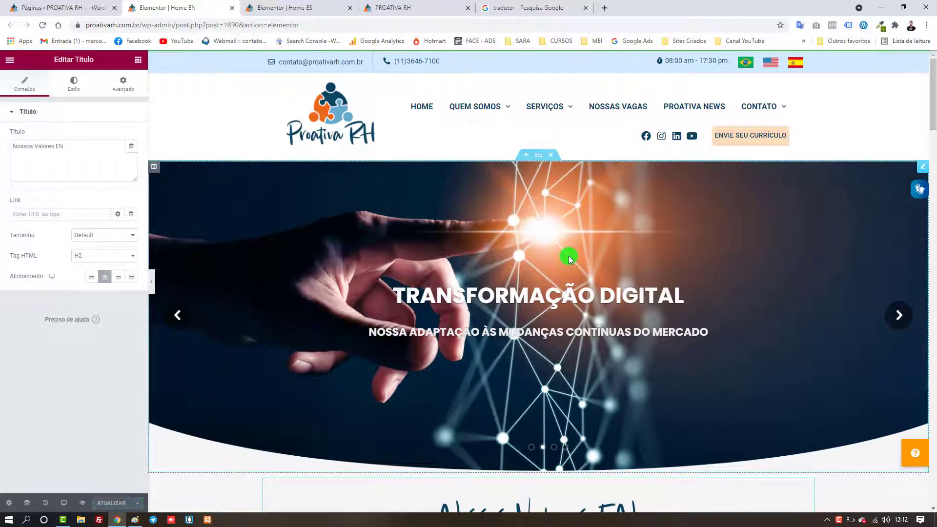
# Inspect the slider's shortcode on Home EN, then look through the Home ES sections down to Diversidade Inclusiva.
pyautogui.click(569, 256)
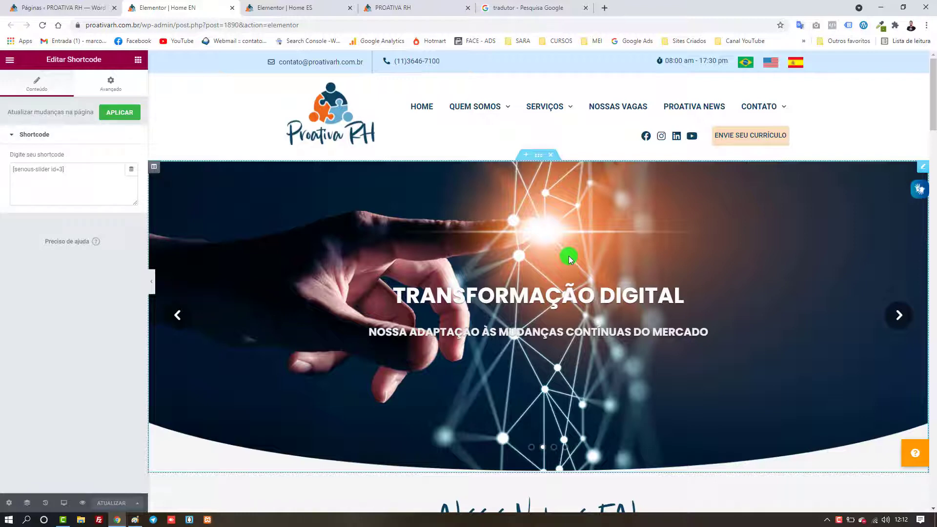
pyautogui.click(299, 4)
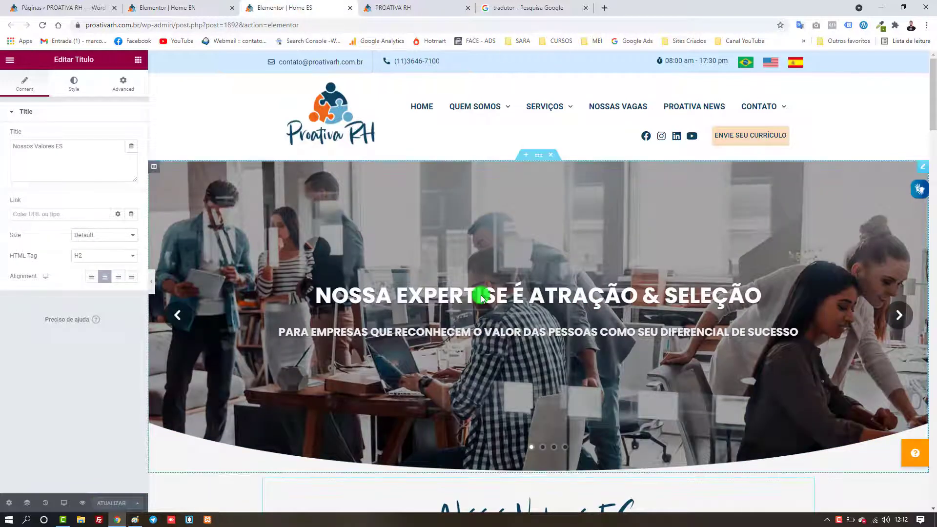
pyautogui.scroll(-2, 480, 245)
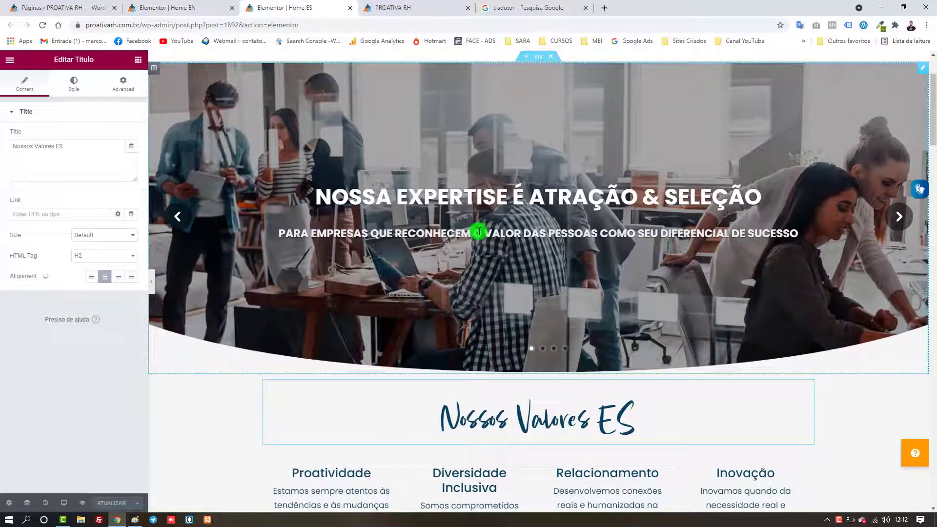
pyautogui.scroll(2, 456, 259)
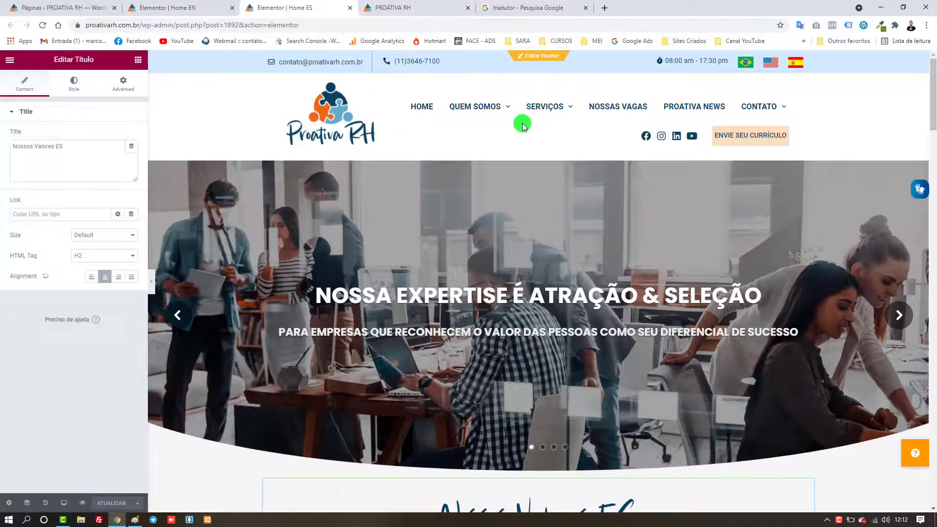
pyautogui.scroll(-8, 515, 264)
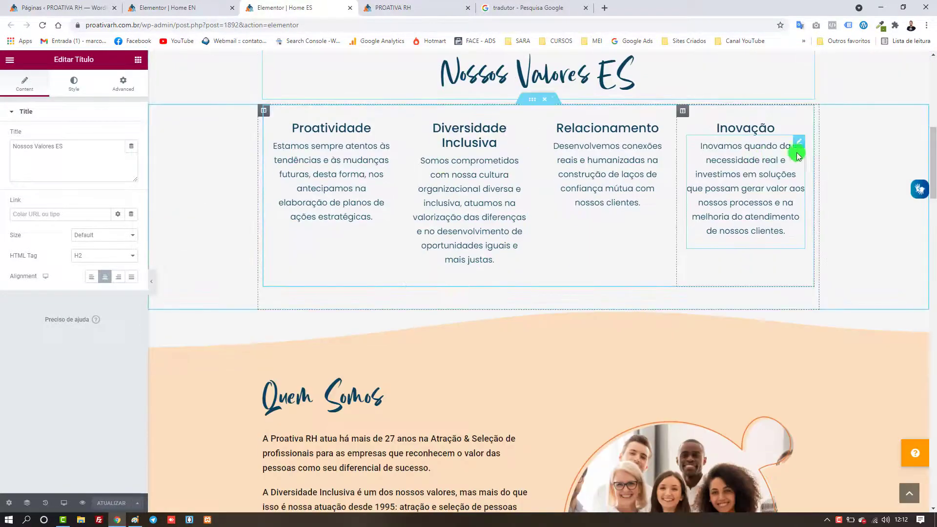
pyautogui.scroll(-11, 306, 233)
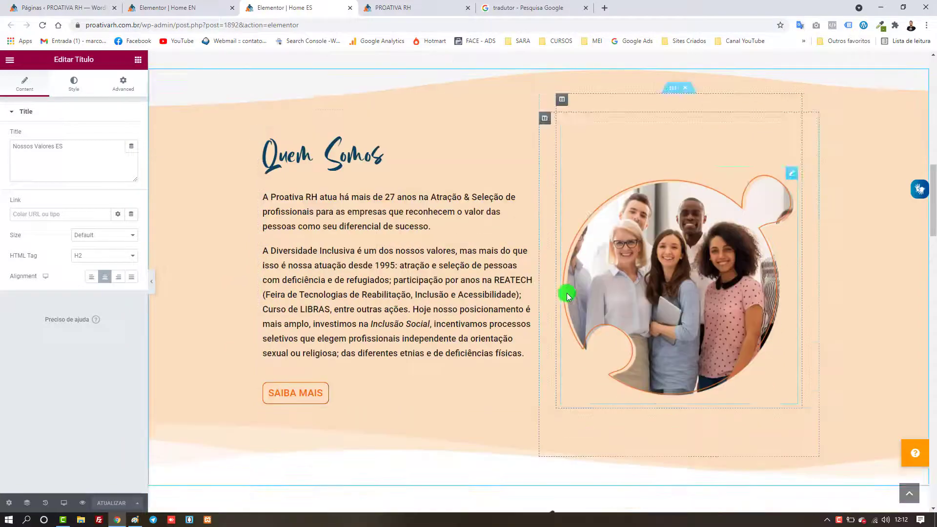
pyautogui.scroll(-7, 576, 277)
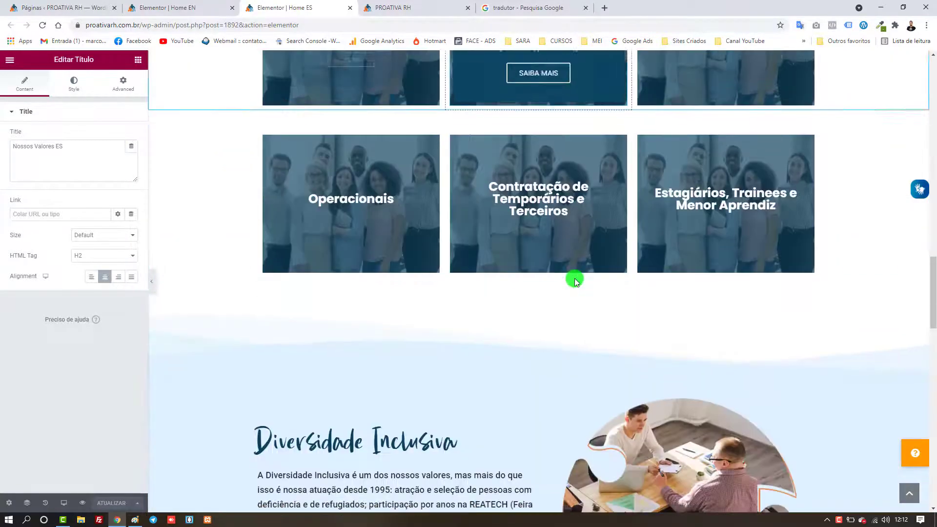
pyautogui.scroll(-1, 574, 184)
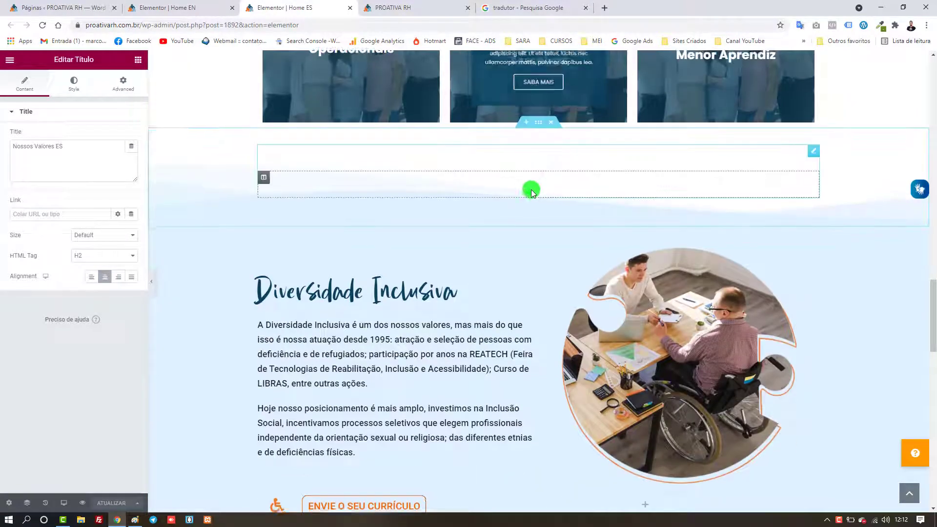
pyautogui.scroll(-3, 531, 190)
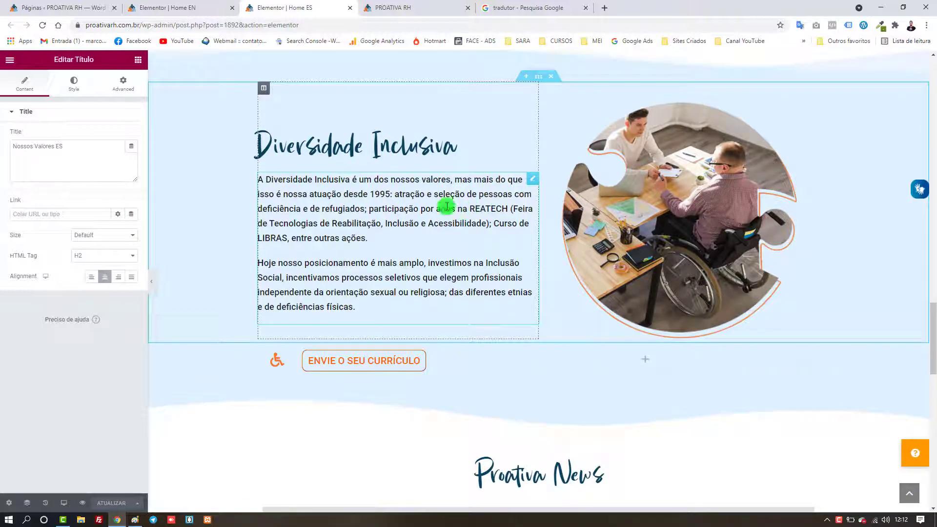
pyautogui.scroll(11, 211, 203)
pyautogui.scroll(15, 256, 254)
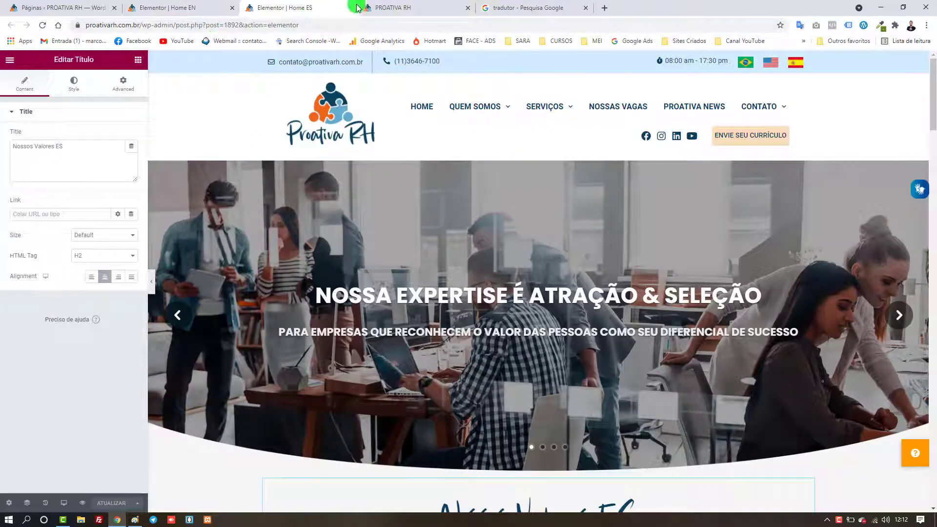
# Preview the Home EN and Home ES pages in separate browser tabs.
pyautogui.click(194, 8)
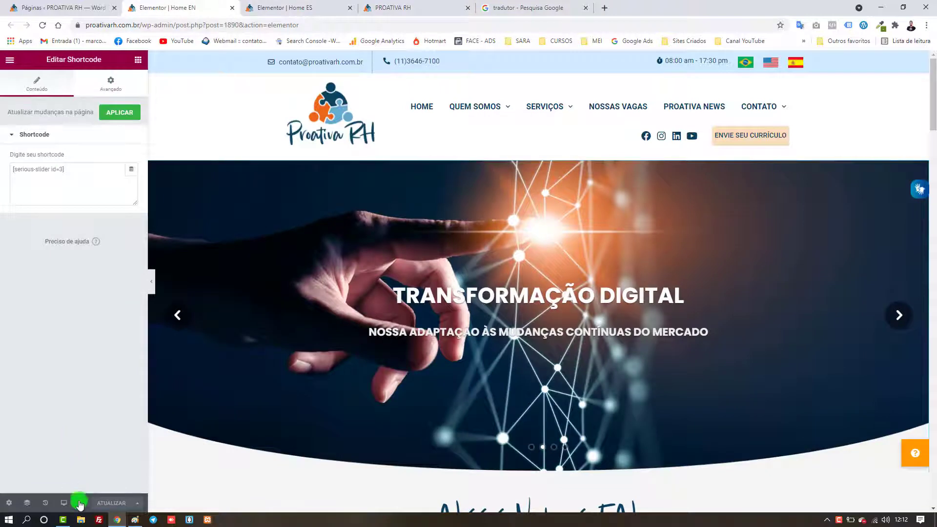
pyautogui.click(81, 503)
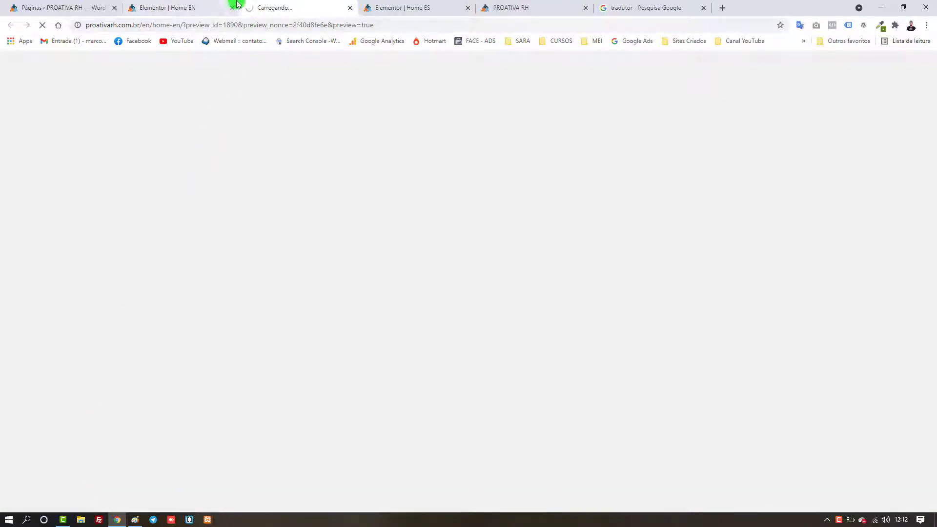
pyautogui.click(412, 8)
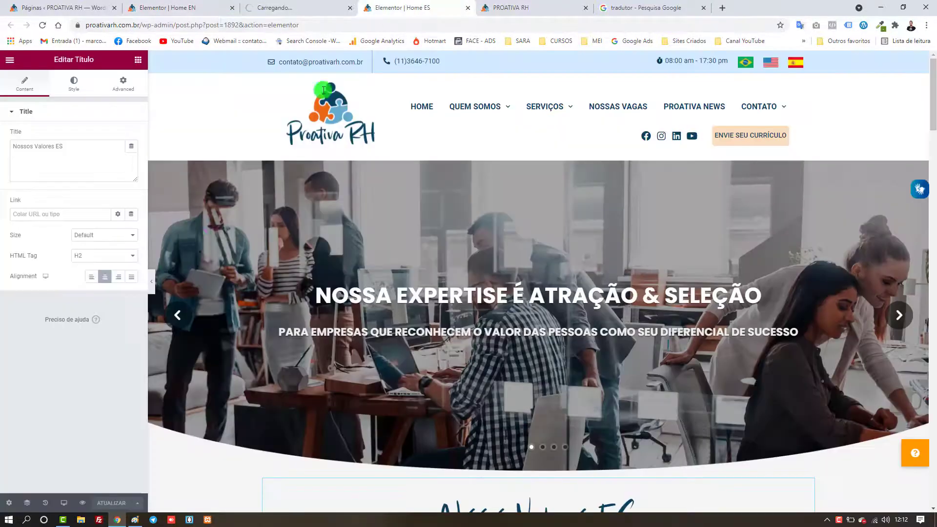
pyautogui.click(85, 503)
# Copy the site's home address and open the TOPO OFICIAL header template in Elementor in a new browser tab.
pyautogui.click(621, 9)
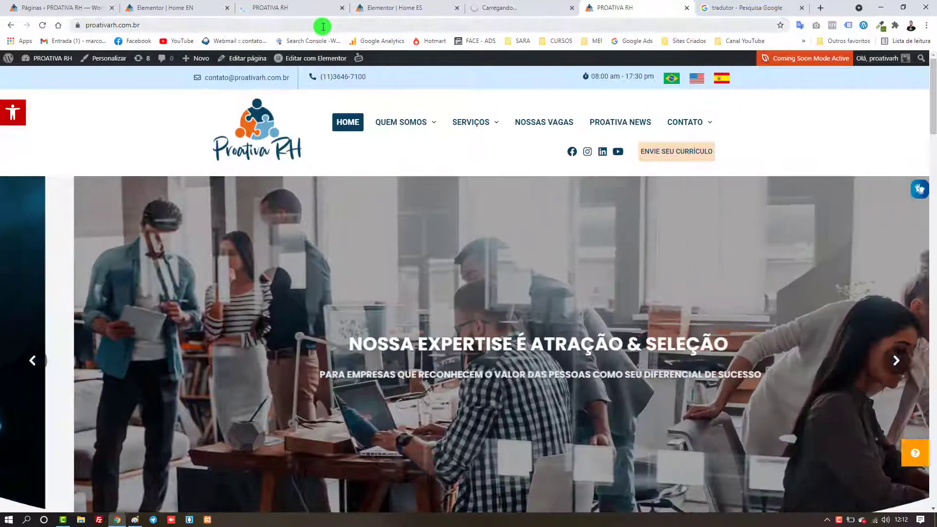
pyautogui.click(323, 26)
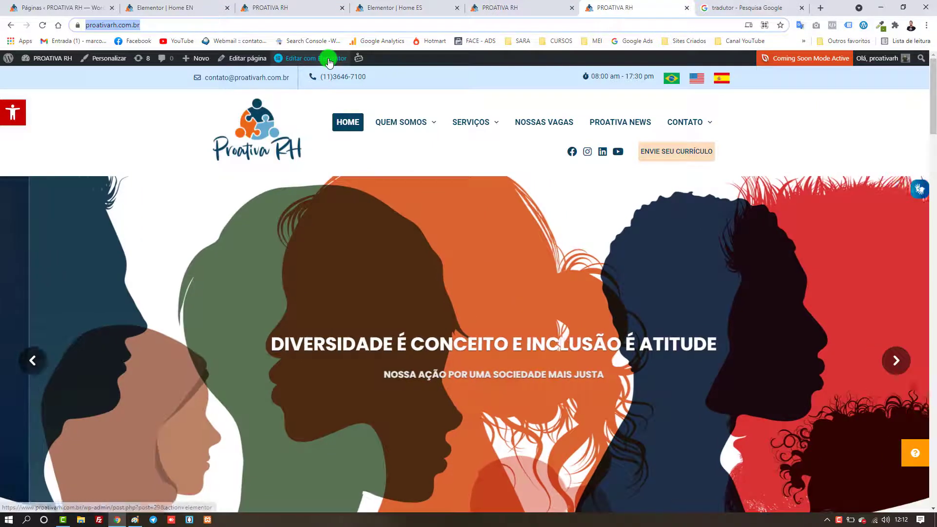
pyautogui.moveTo(328, 59)
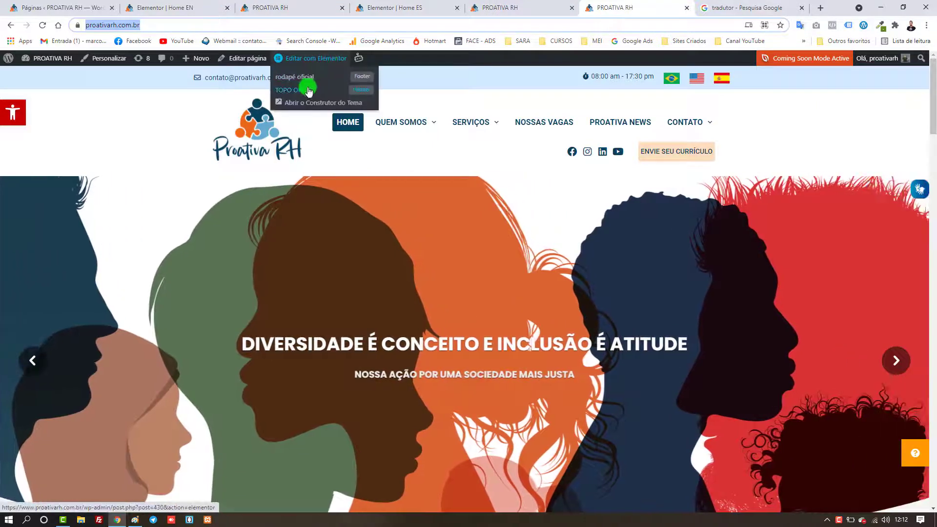
pyautogui.rightClick(307, 93)
pyautogui.click(327, 96)
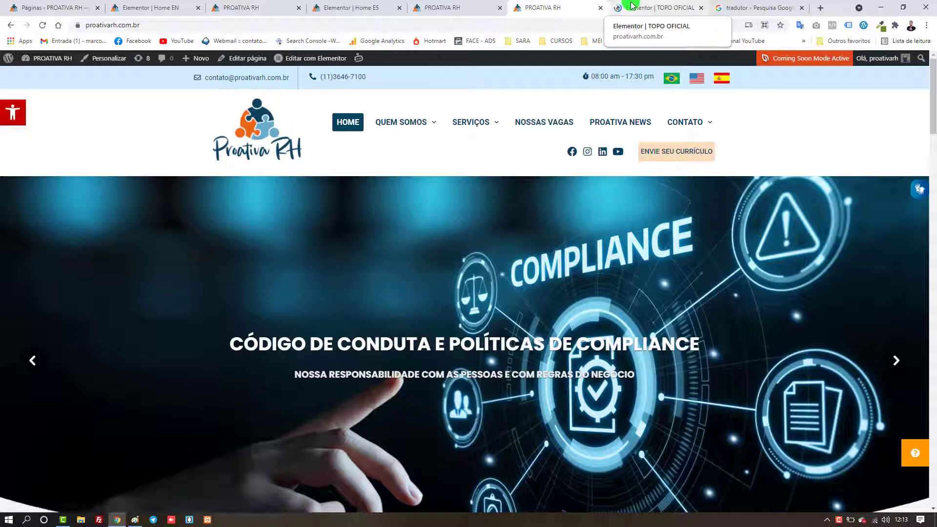
pyautogui.click(631, 6)
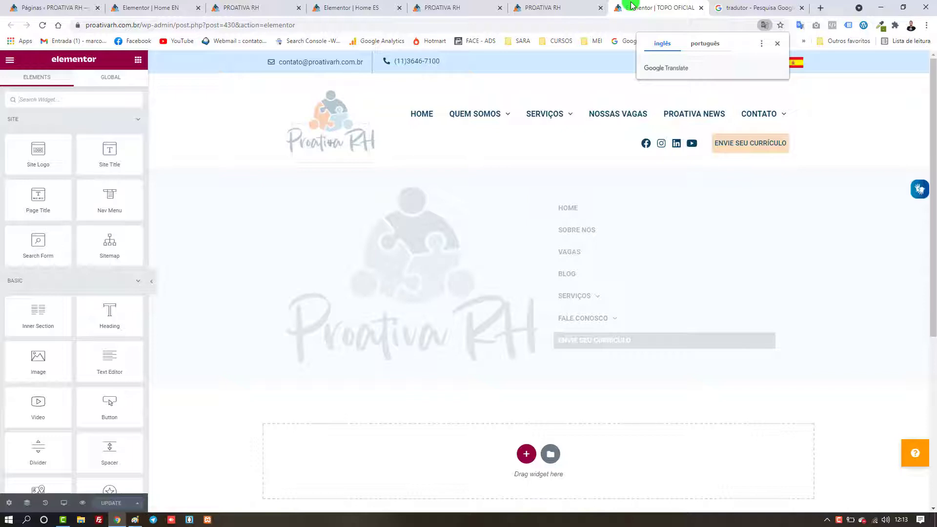
pyautogui.click(777, 44)
pyautogui.click(745, 65)
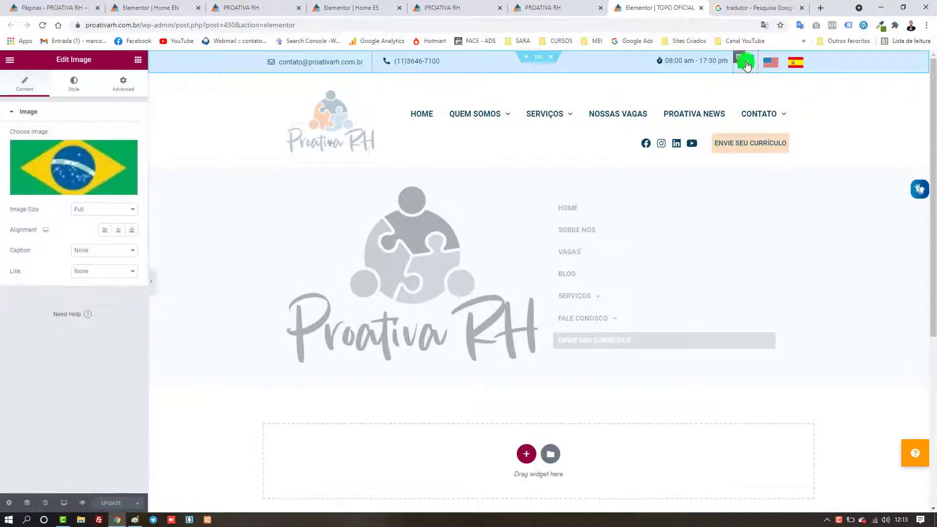
pyautogui.click(80, 271)
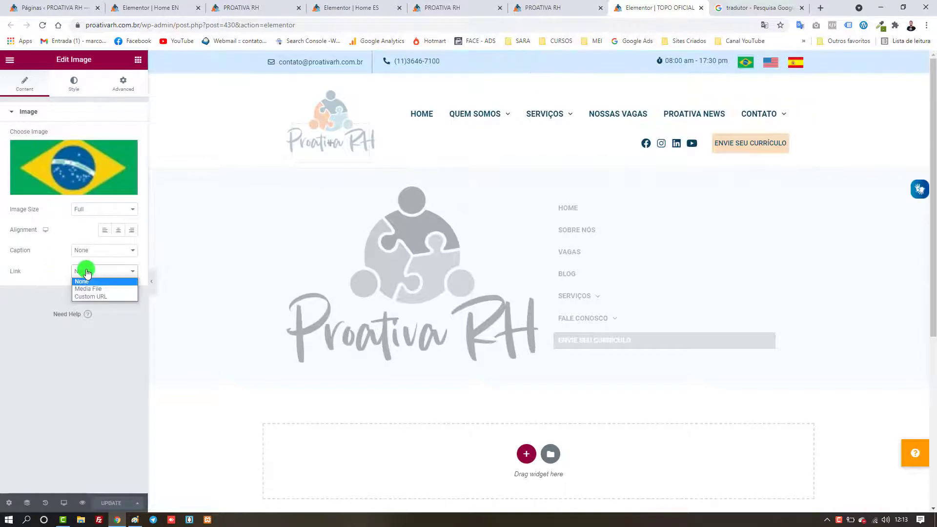
pyautogui.click(91, 296)
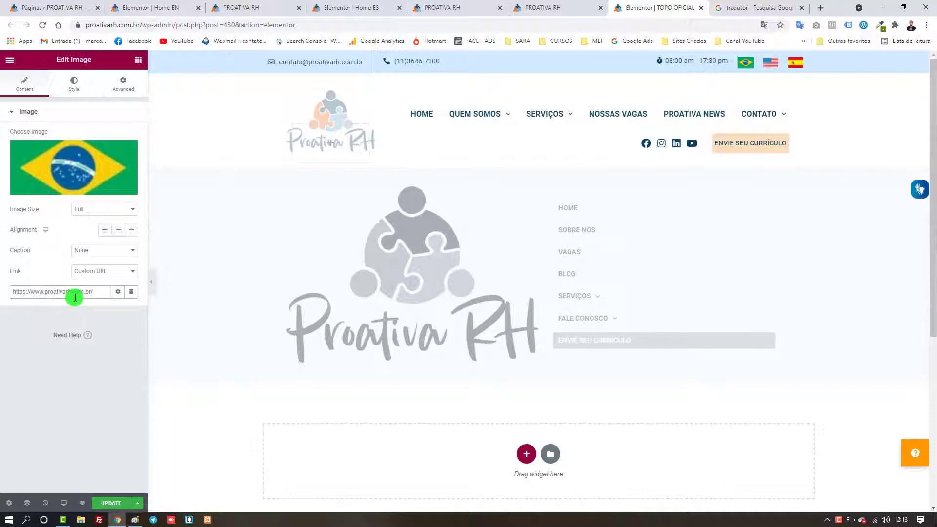
pyautogui.click(152, 9)
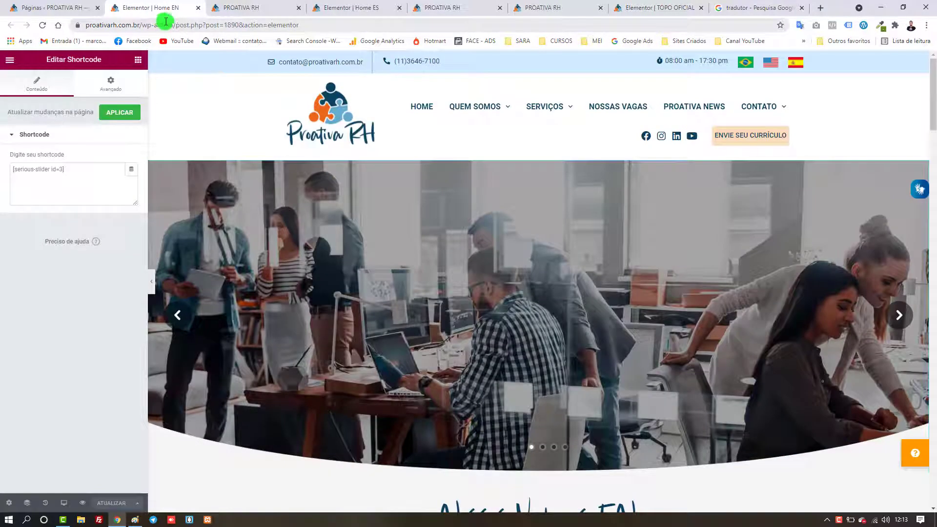
pyautogui.click(241, 8)
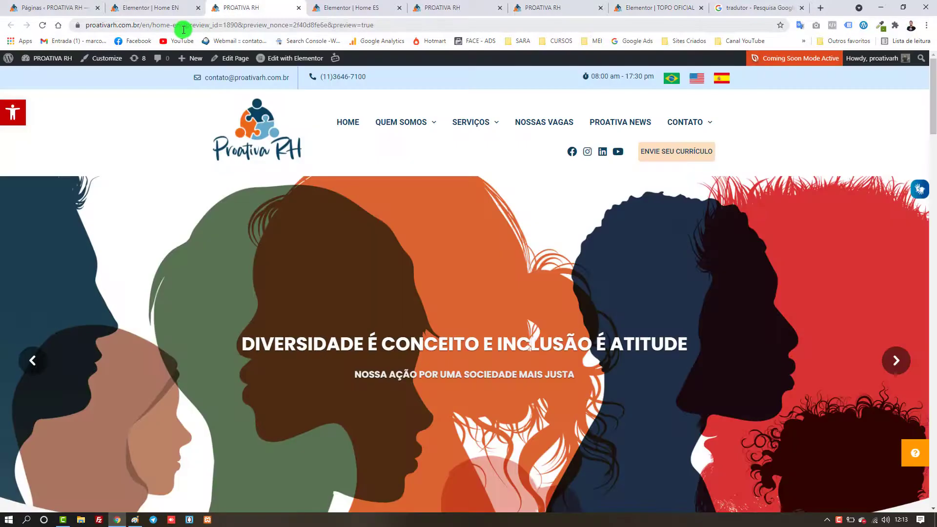
pyautogui.click(348, 30)
pyautogui.press('BackSpace')
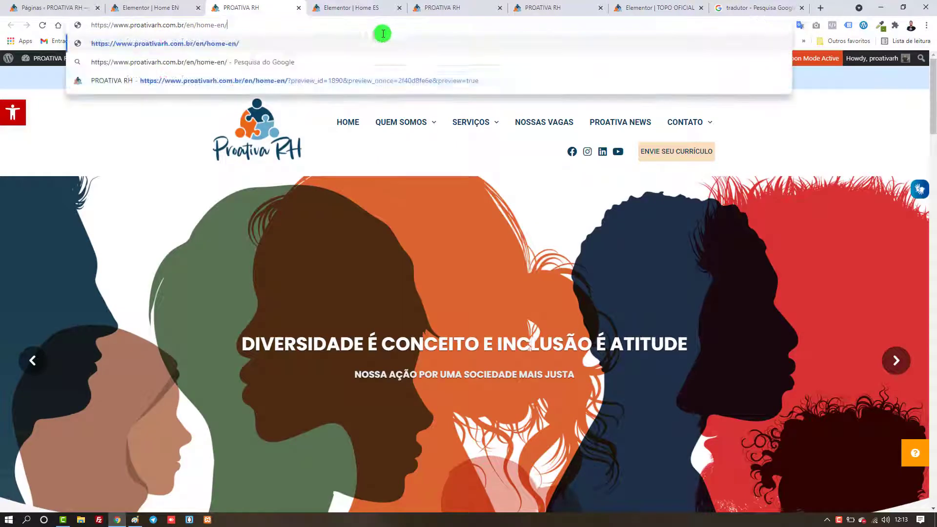
pyautogui.hotkey('ctrl', 'a')
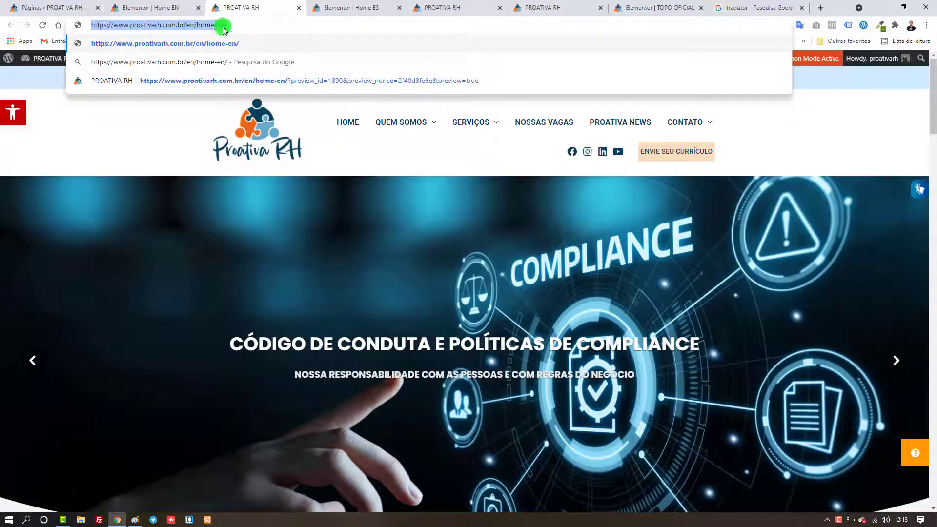
# Link the header's United States flag image to the copied Home EN address as a custom URL.
pyautogui.click(651, 7)
pyautogui.click(769, 62)
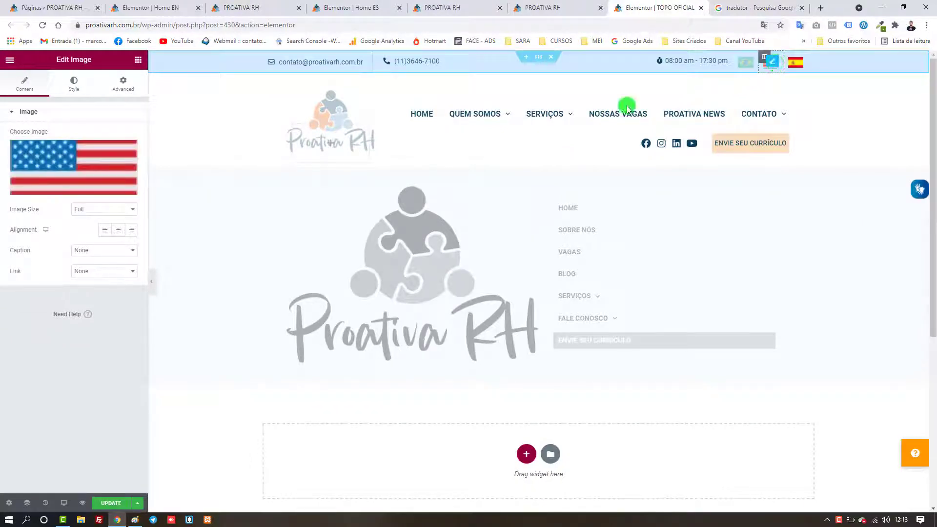
pyautogui.click(114, 273)
pyautogui.click(112, 294)
pyautogui.click(83, 292)
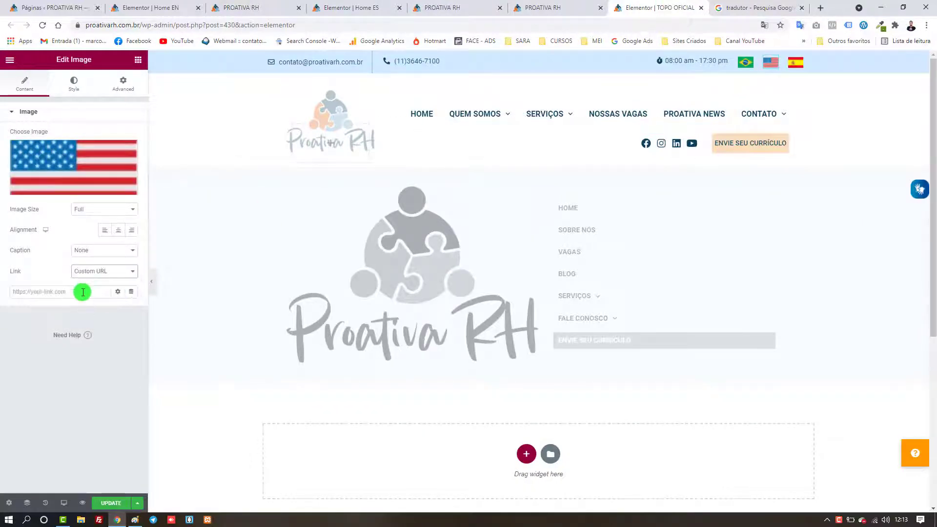
# Select the header's Spanish flag image, then open the Home ES page at its address without the preview parameters and copy that address.
pyautogui.click(799, 64)
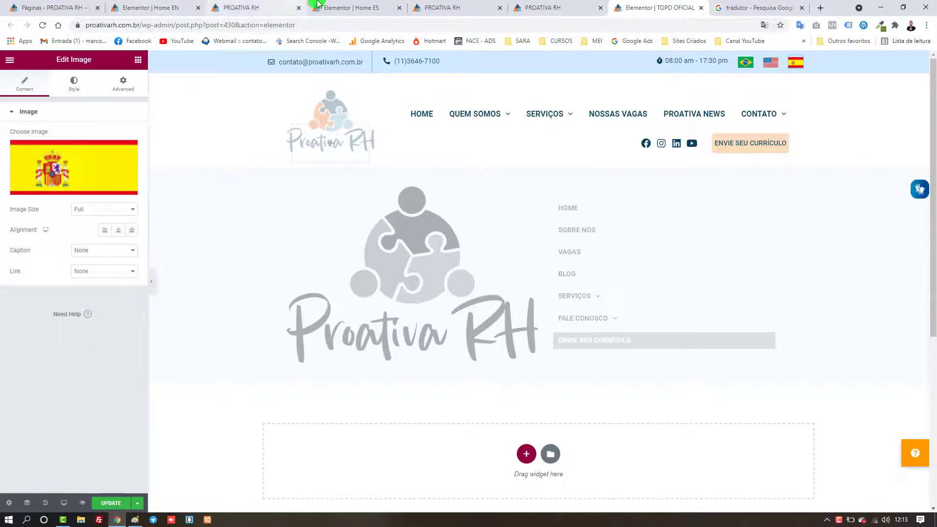
pyautogui.click(335, 4)
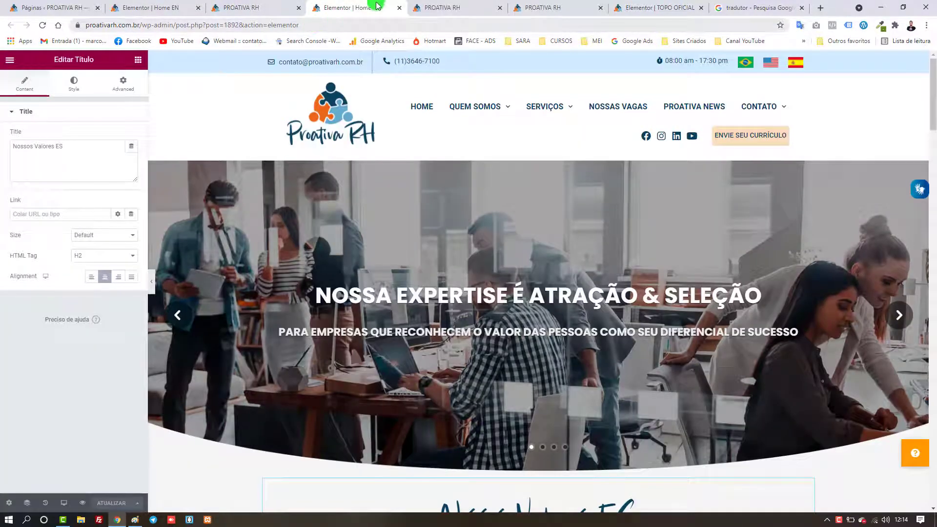
pyautogui.hotkey('ctrl', 'Tab')
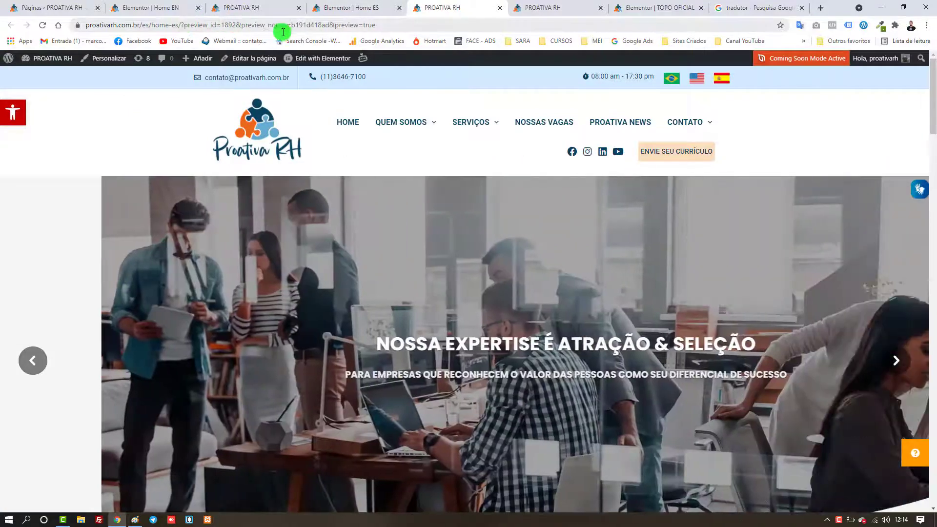
pyautogui.moveTo(185, 25); pyautogui.dragTo(406, 38)
pyautogui.press('BackSpace')
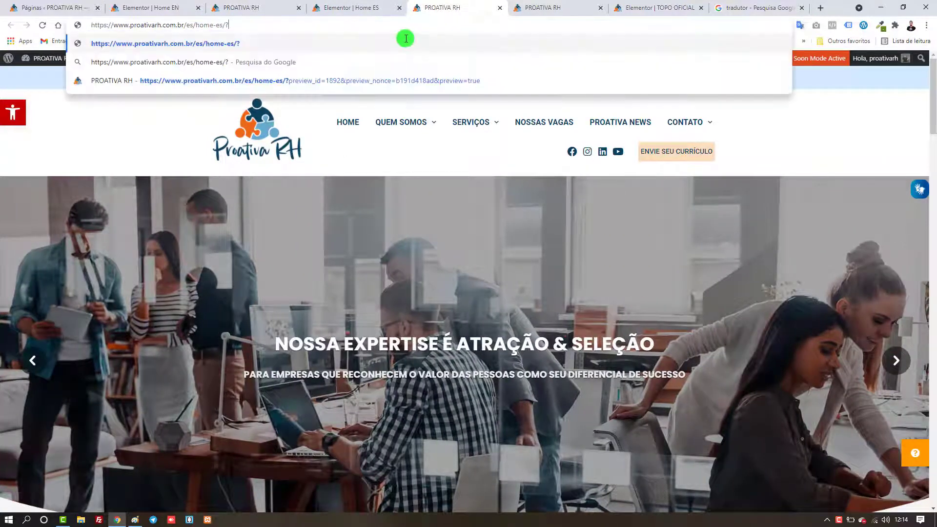
pyautogui.press('Return')
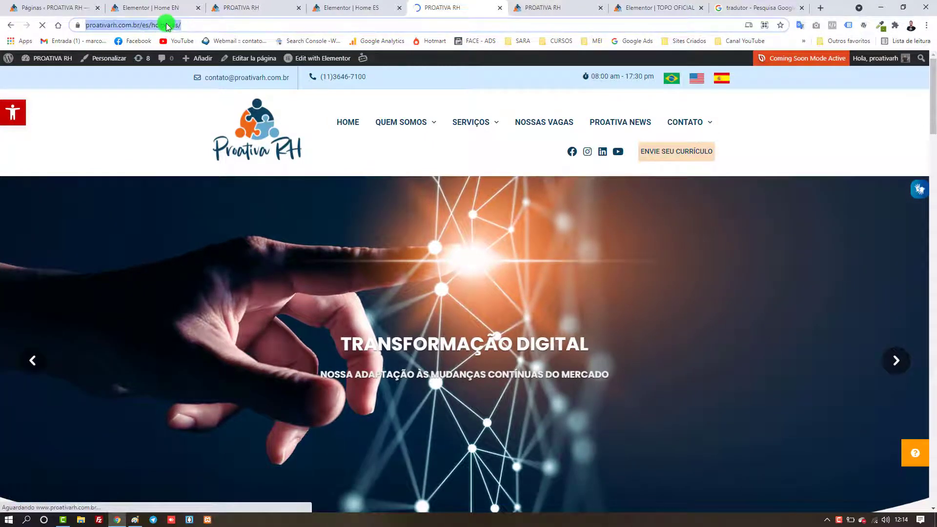
pyautogui.moveTo(166, 26); pyautogui.dragTo(188, 25)
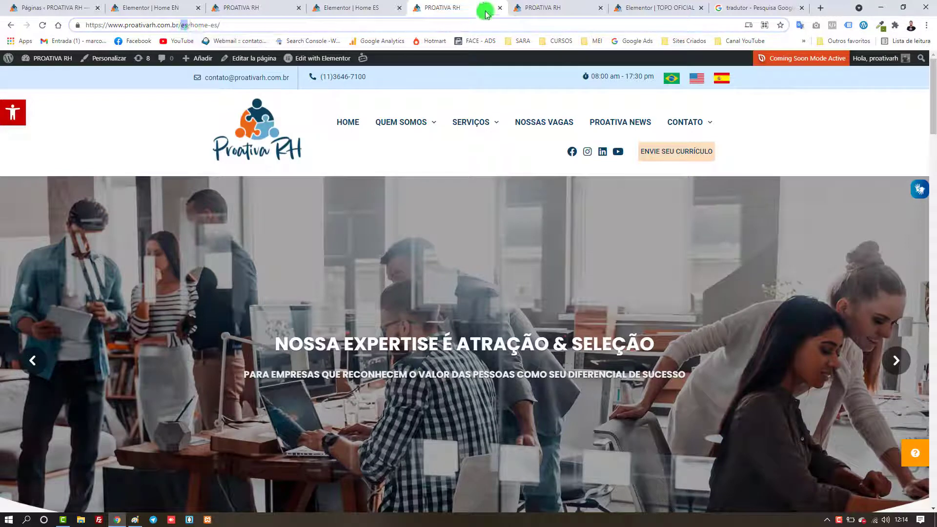
pyautogui.click(644, 7)
pyautogui.click(105, 272)
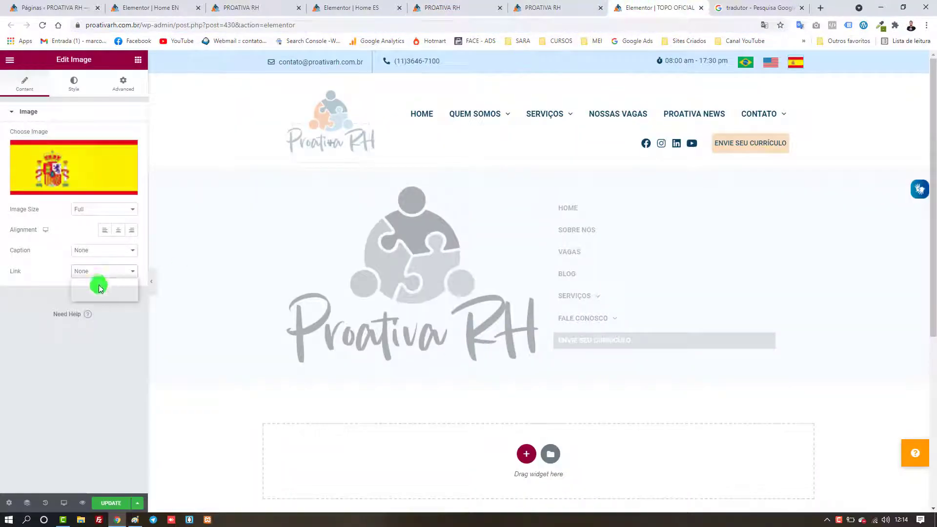
pyautogui.click(98, 293)
pyautogui.click(97, 292)
pyautogui.write('https://www.proativarh.com.br/es/home-es/')
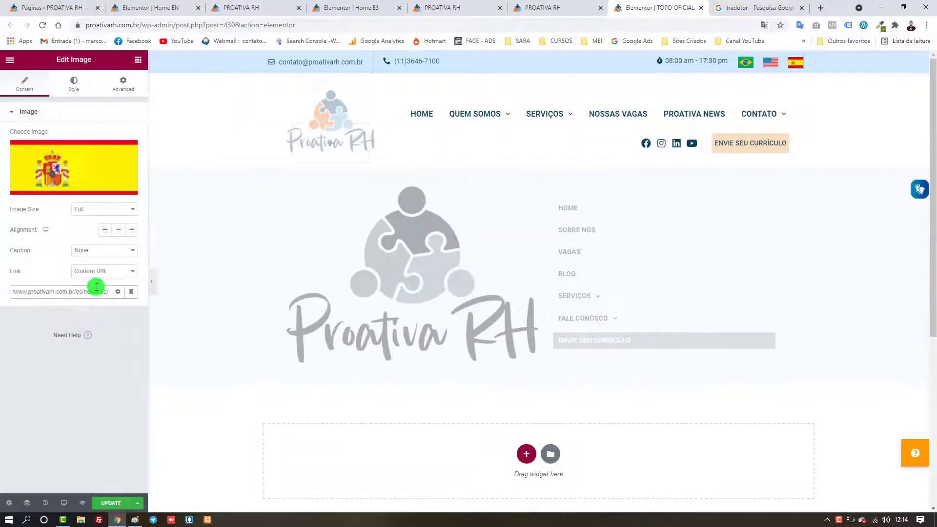
pyautogui.click(111, 503)
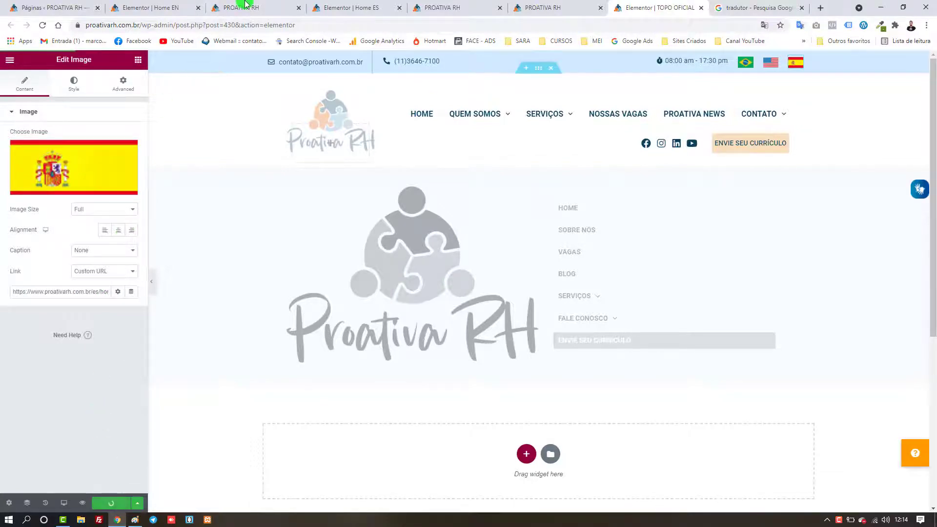
# Close the Elementor editor tabs and the other site preview tabs, keeping the Home EN preview open.
pyautogui.click(276, 8)
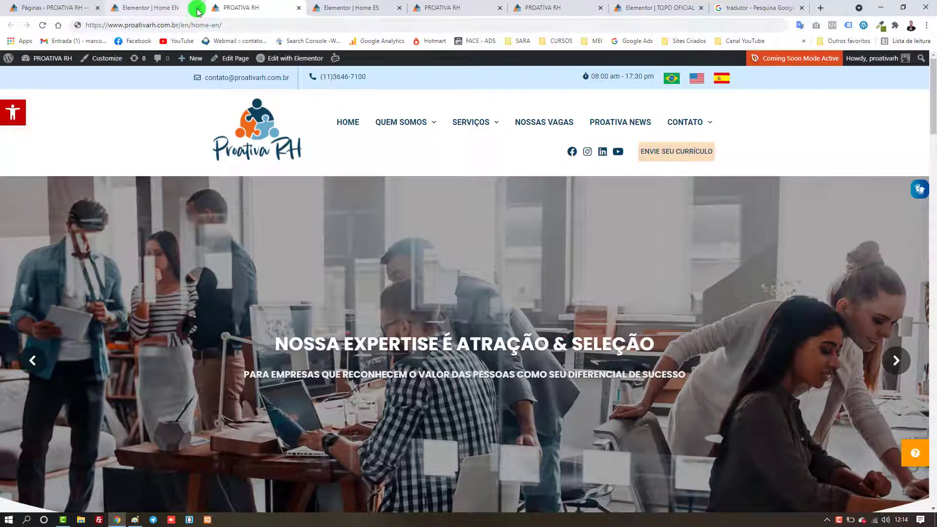
pyautogui.click(197, 8)
pyautogui.click(299, 8)
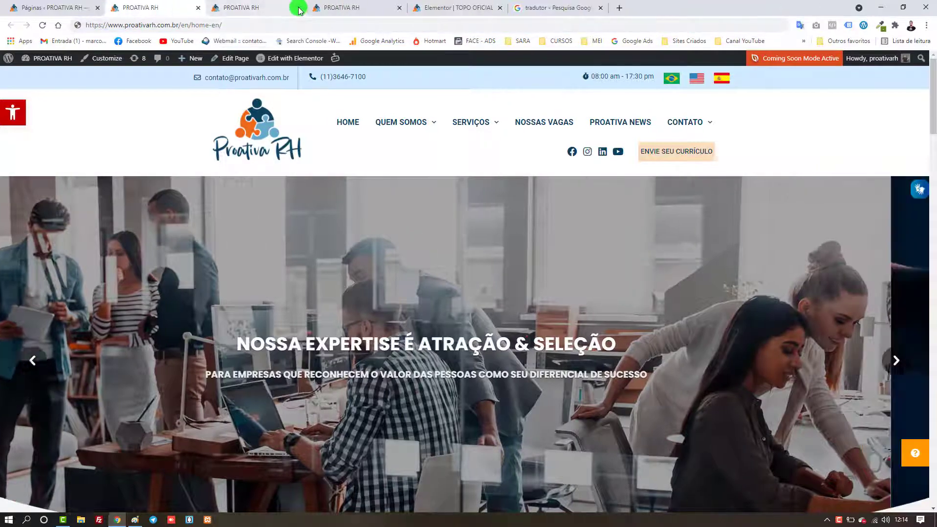
pyautogui.click(299, 8)
pyautogui.click(299, 8)
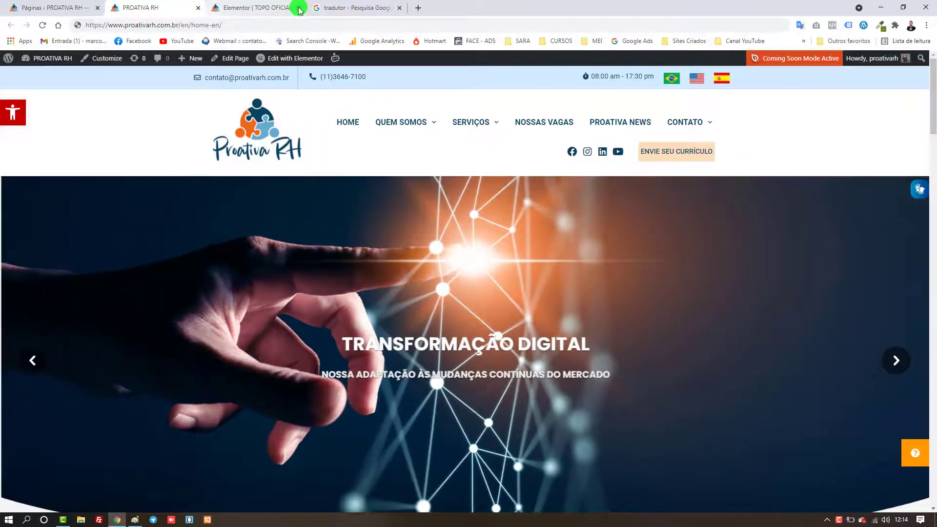
pyautogui.click(300, 8)
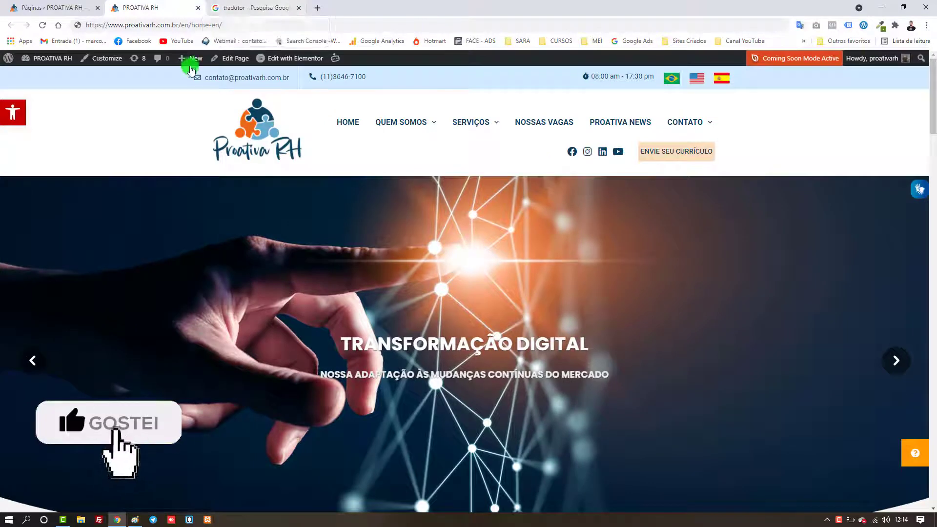
# Reload the Home EN preview and check its Nossos Valores EN heading below the slider.
pyautogui.click(244, 25)
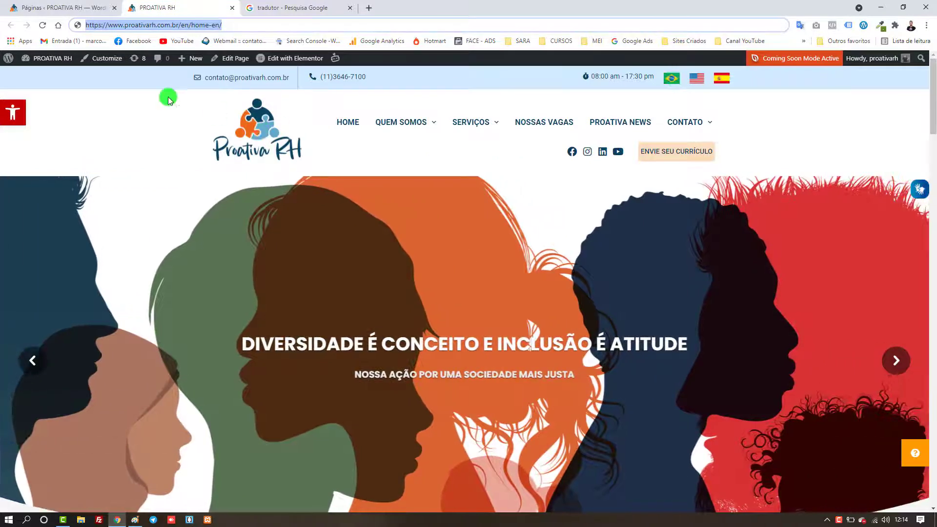
pyautogui.click(43, 26)
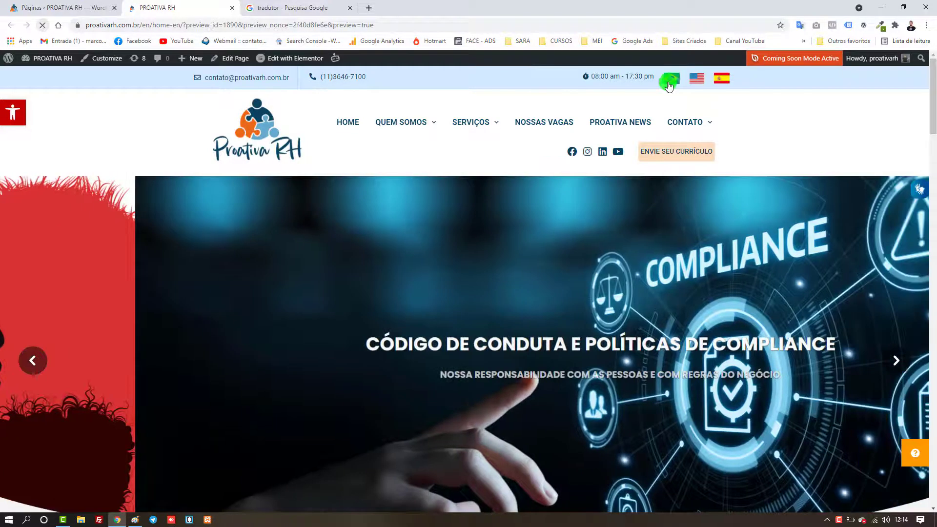
pyautogui.click(673, 80)
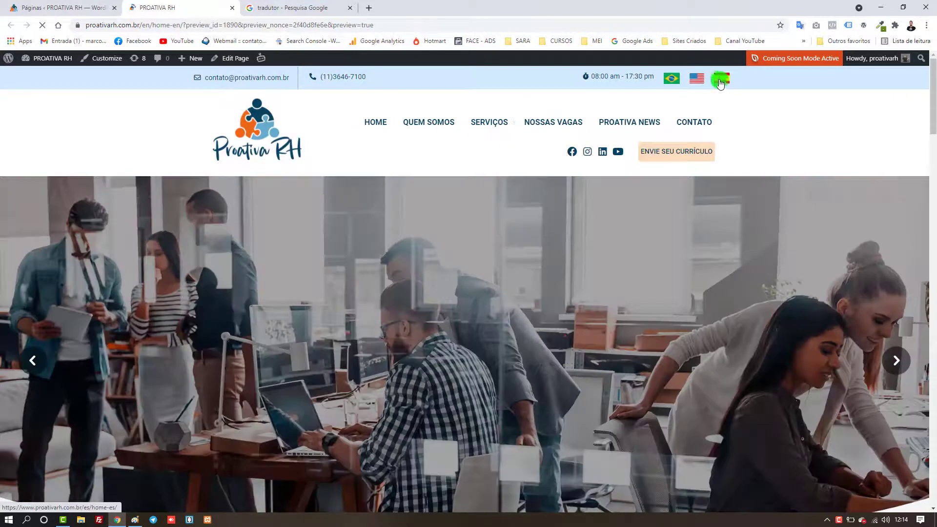
pyautogui.scroll(-4, 505, 280)
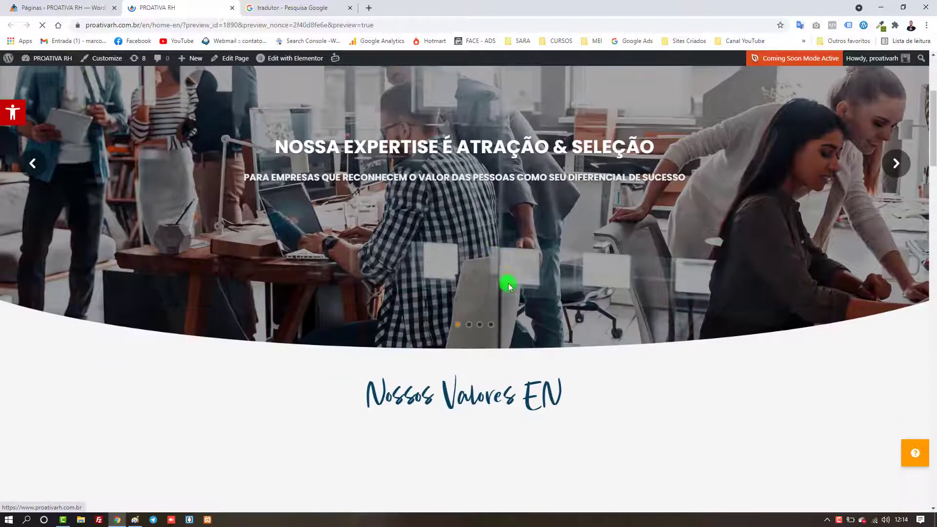
pyautogui.moveTo(555, 389); pyautogui.dragTo(523, 394)
pyautogui.scroll(4, 656, 221)
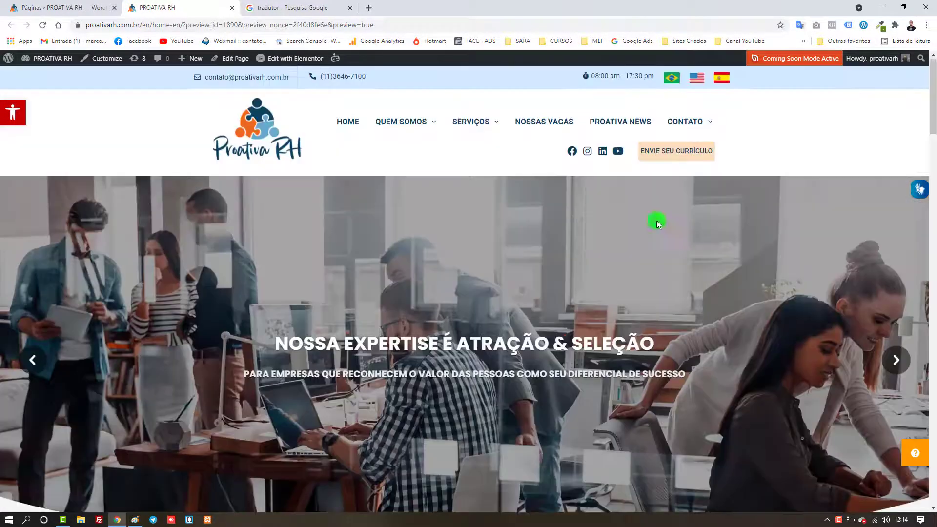
# Test the header's Spanish and Brazilian flag links, checking the Nossos Valores heading on each page that opens.
pyautogui.click(726, 80)
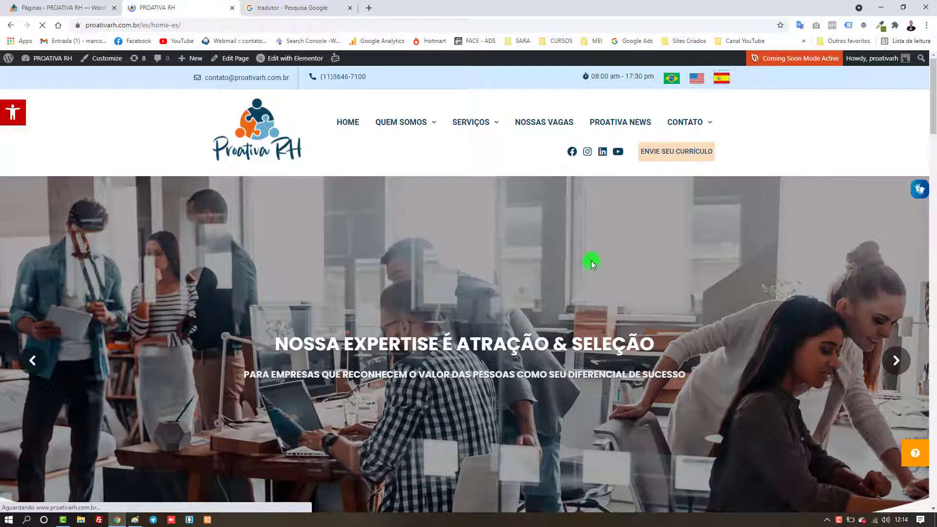
pyautogui.scroll(-6, 590, 261)
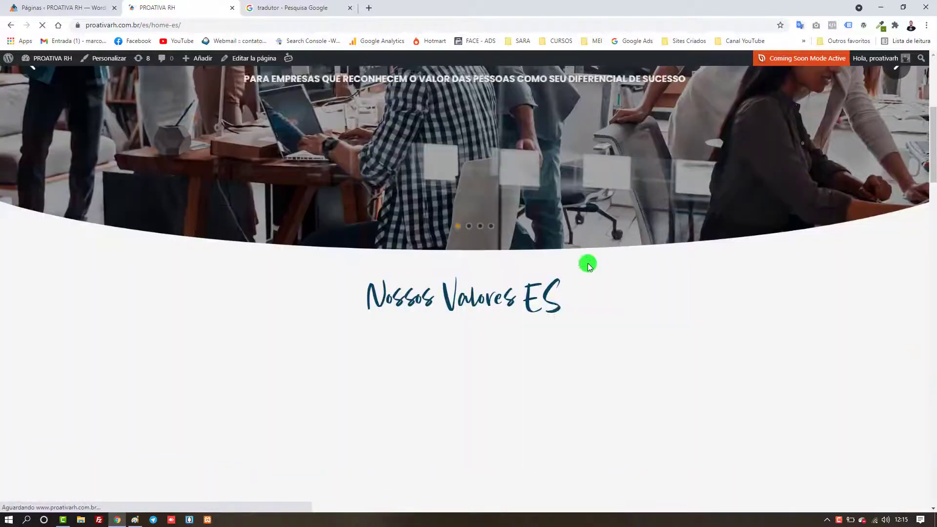
pyautogui.doubleClick(560, 297)
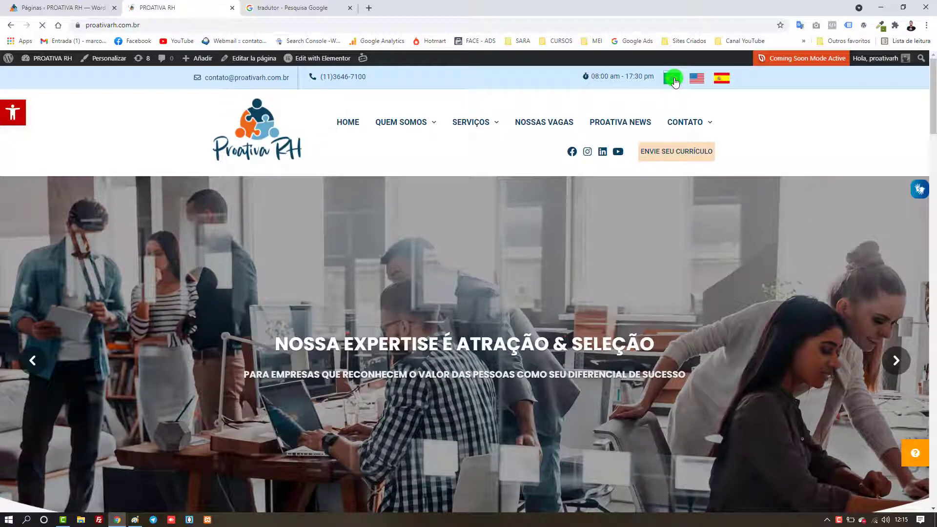
pyautogui.click(672, 78)
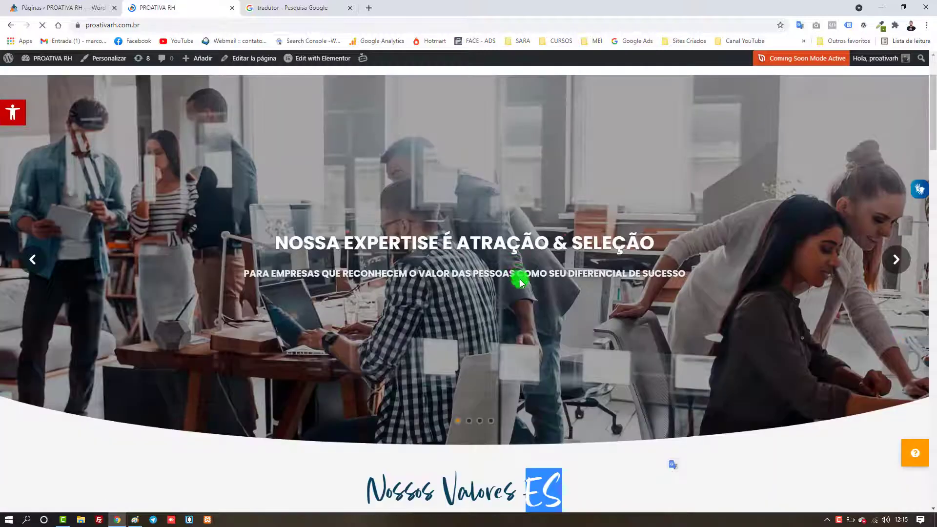
pyautogui.scroll(-5, 511, 308)
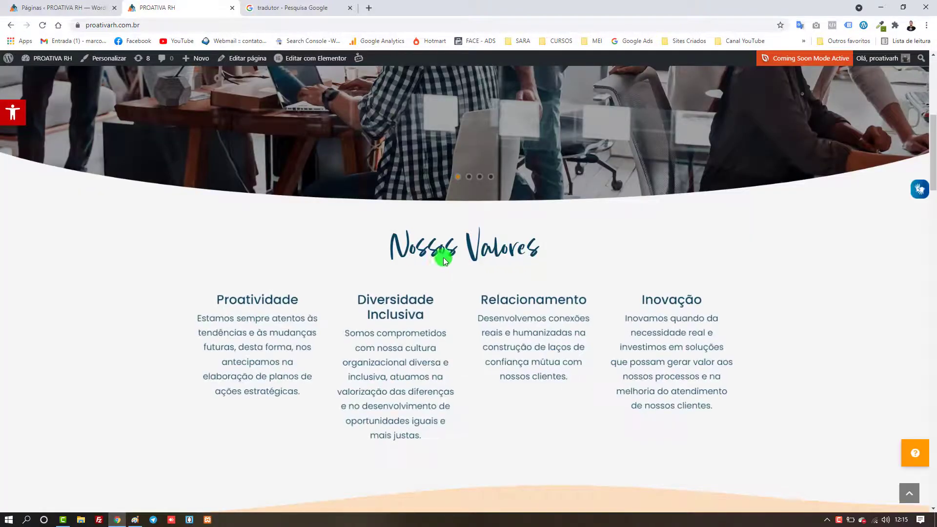
pyautogui.scroll(5, 504, 352)
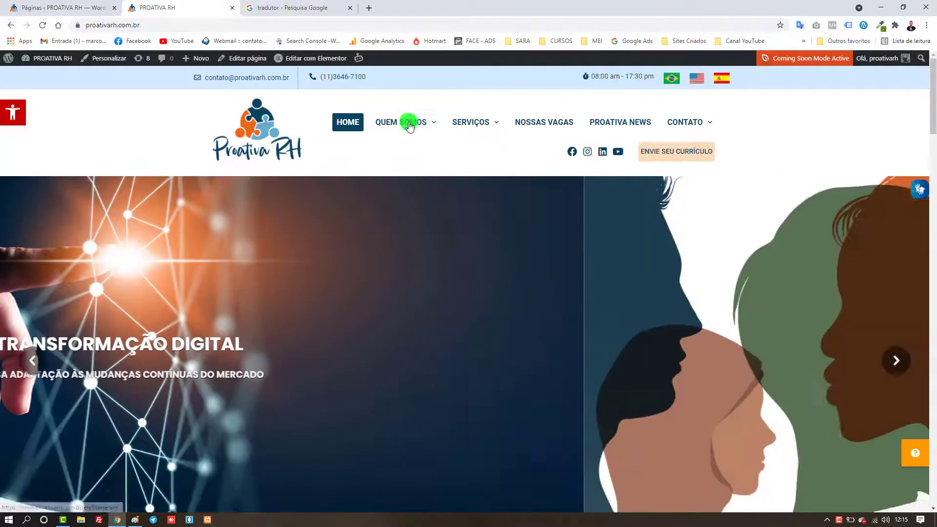
# Look through the Quem Somos, Serviços and Contato submenus in the site's header navigation.
pyautogui.moveTo(408, 122)
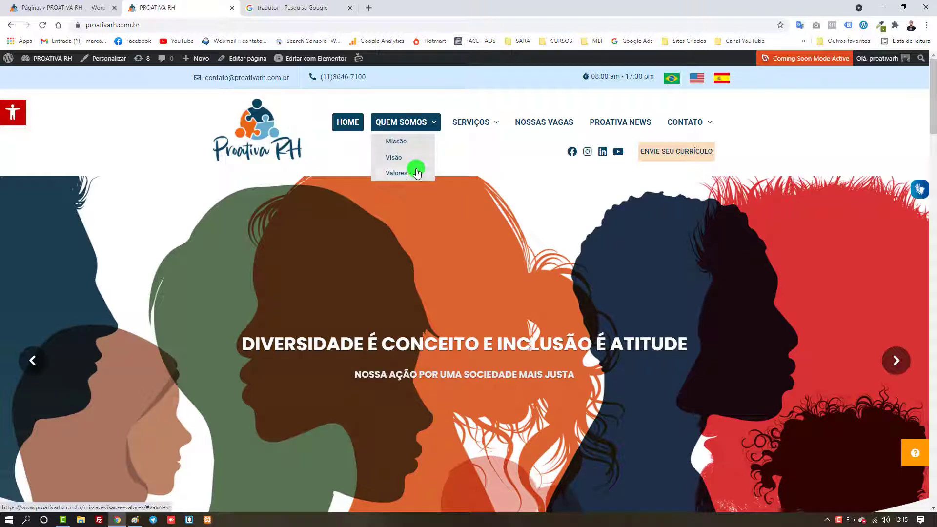
pyautogui.moveTo(487, 121)
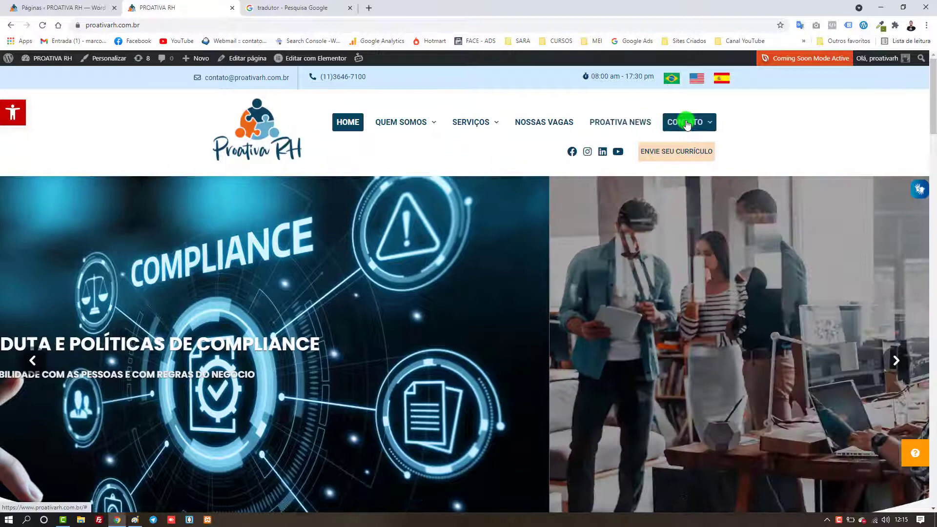
pyautogui.moveTo(687, 124)
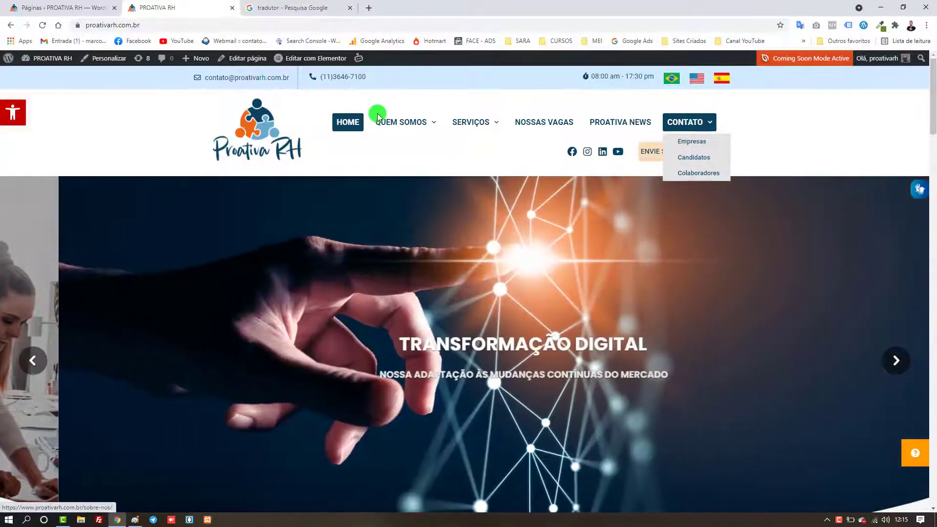
pyautogui.moveTo(377, 117)
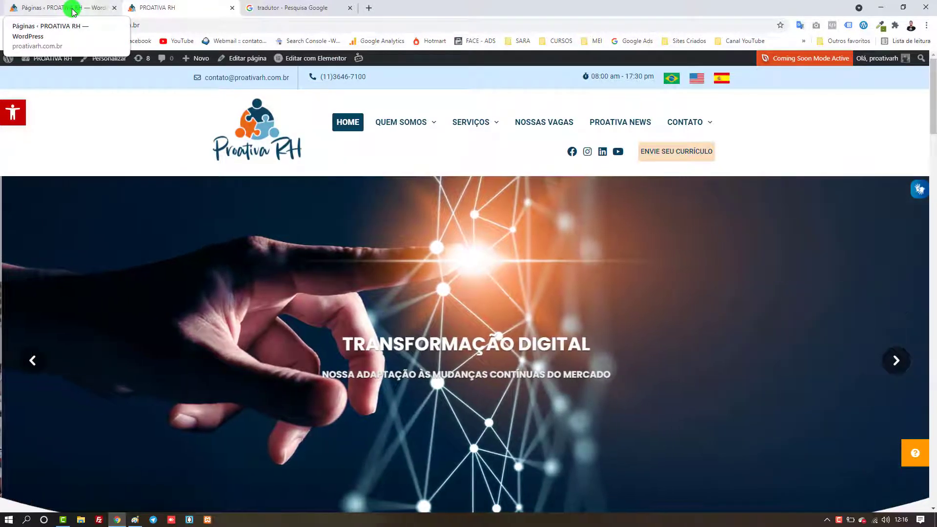
pyautogui.click(71, 9)
pyautogui.click(151, 4)
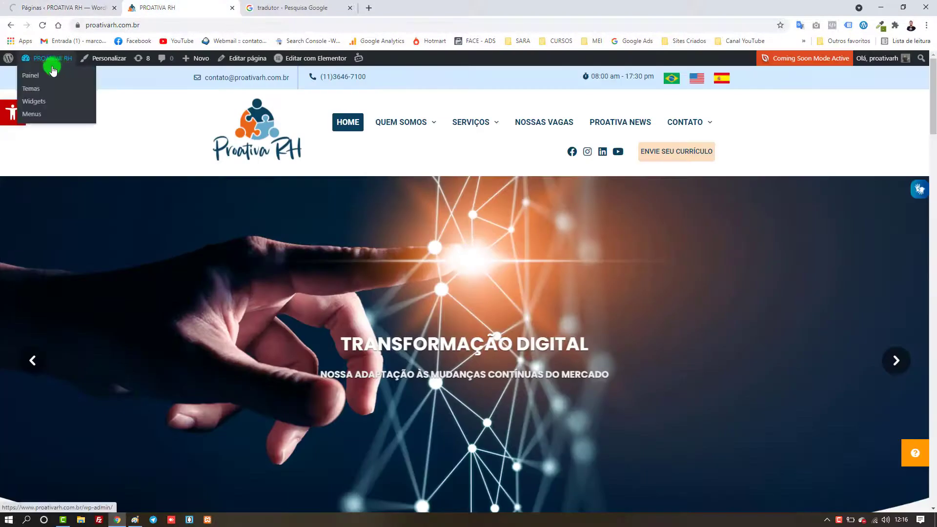
# Open the WordPress dashboard in a new tab placed first and close the old Páginas tab.
pyautogui.middleClick(45, 76)
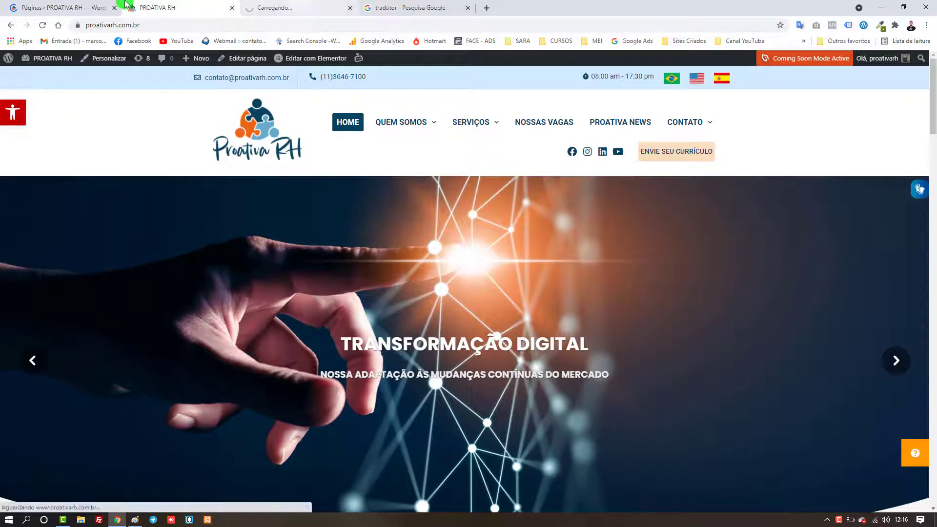
pyautogui.moveTo(274, 7); pyautogui.dragTo(114, 6)
pyautogui.click(202, 5)
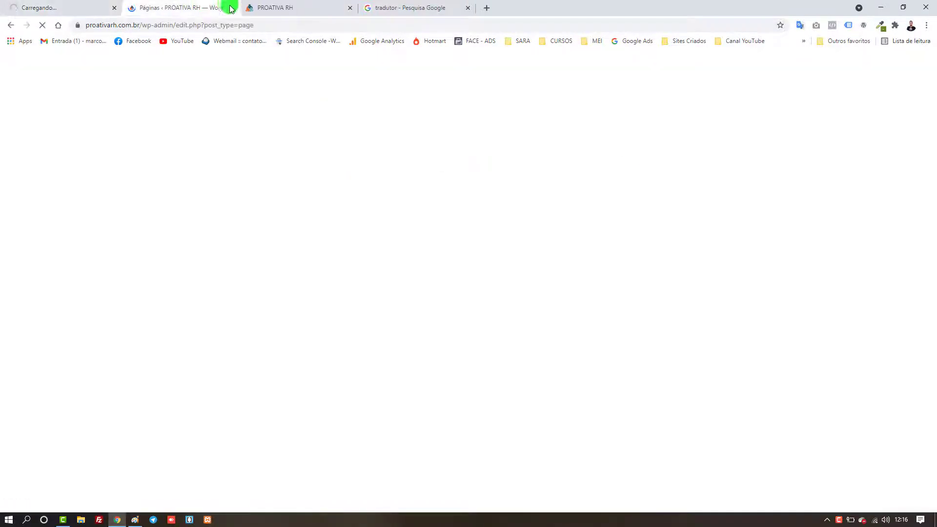
pyautogui.click(232, 8)
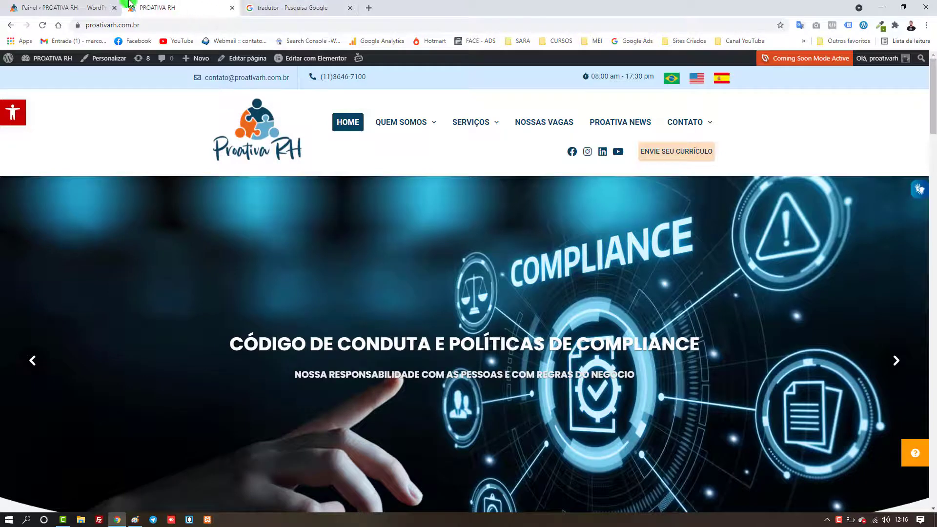
pyautogui.click(82, 4)
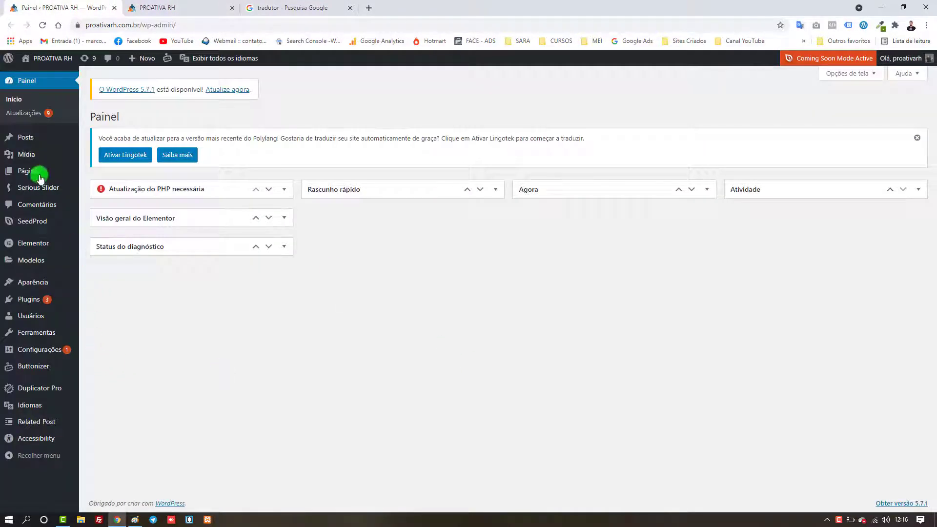
# Open the theme builder's template list and duplicate the "Topo do site" header template.
pyautogui.moveTo(76, 259)
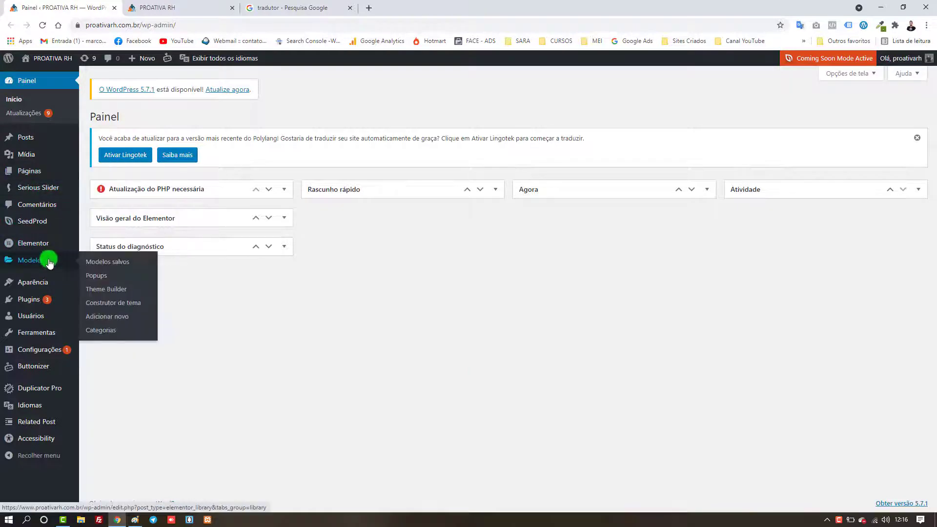
pyautogui.click(100, 276)
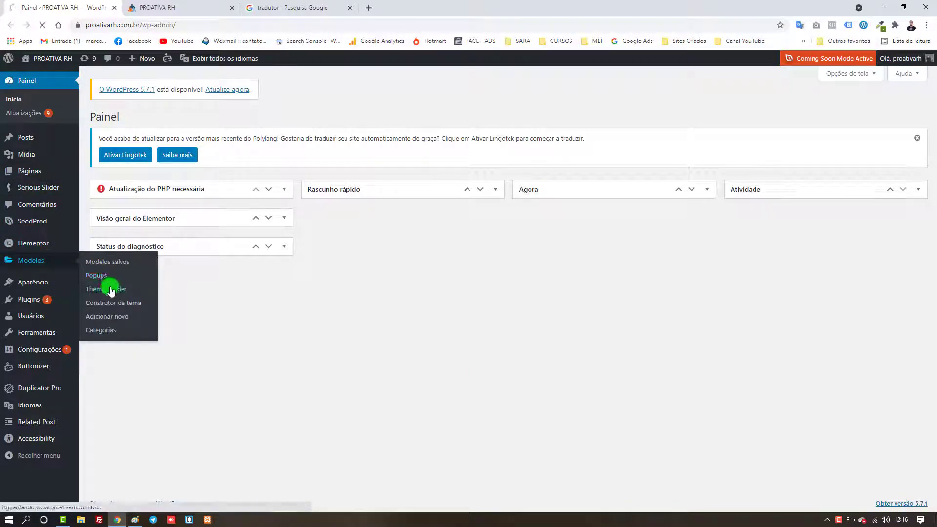
pyautogui.click(111, 289)
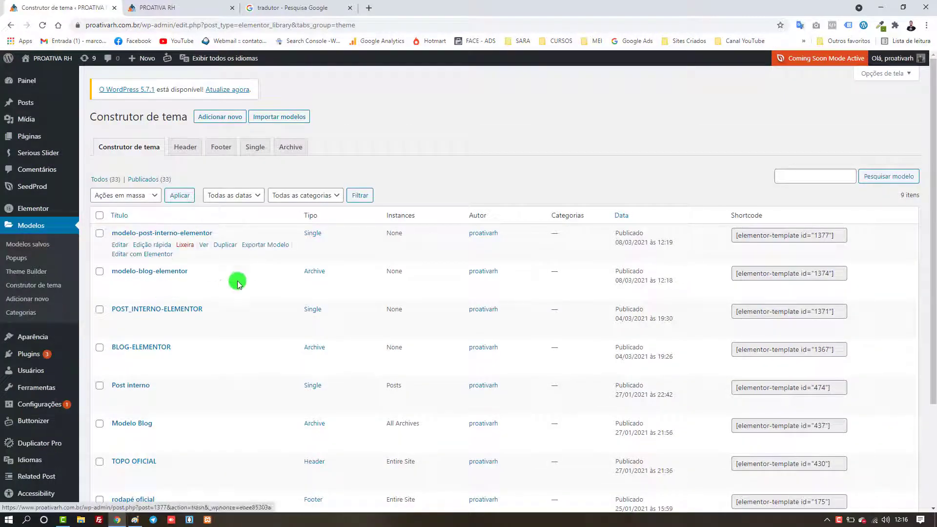
pyautogui.scroll(-3, 241, 283)
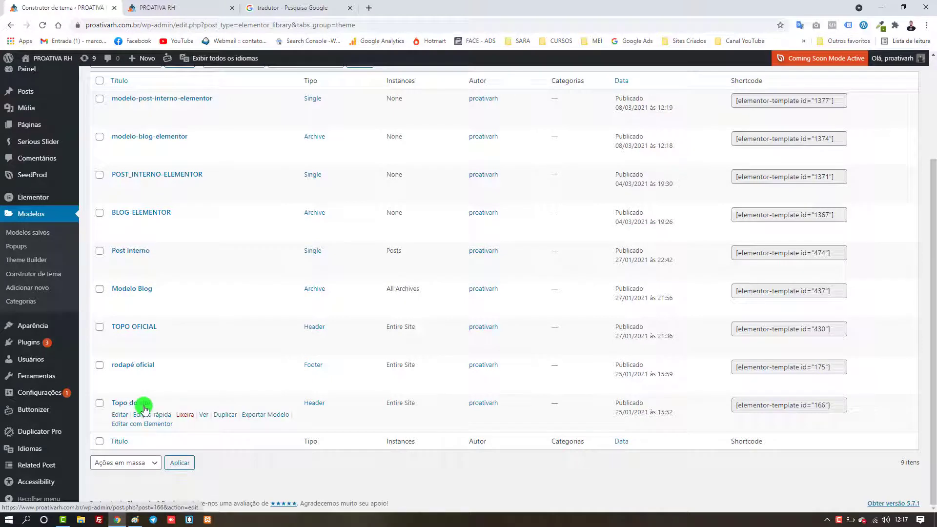
pyautogui.click(225, 415)
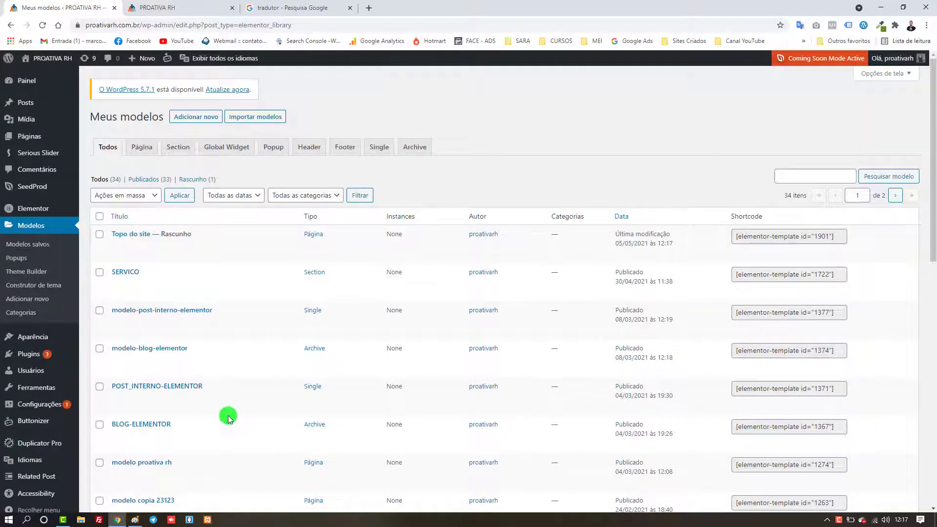
# Rename the duplicated "Topo do site" draft as "Topo do site EN" and publish it.
pyautogui.scroll(-2, 227, 415)
pyautogui.moveTo(134, 143)
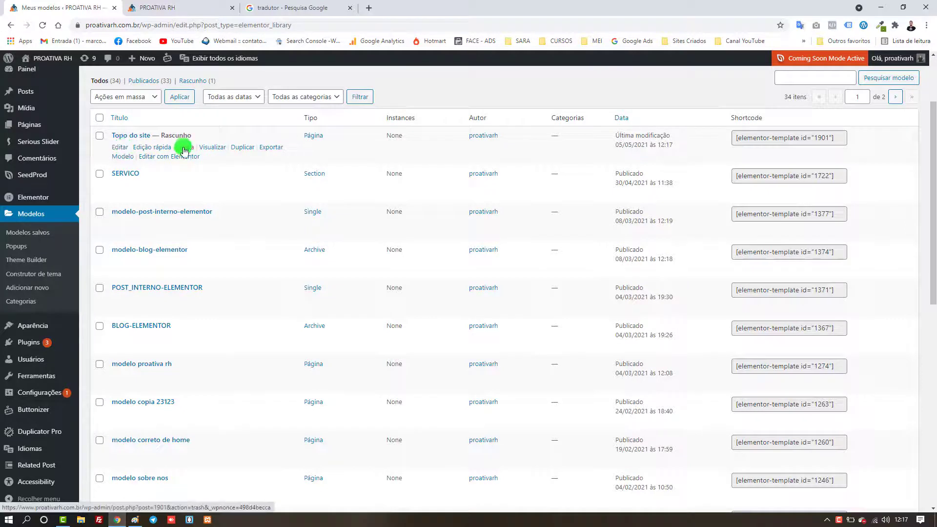
pyautogui.click(125, 148)
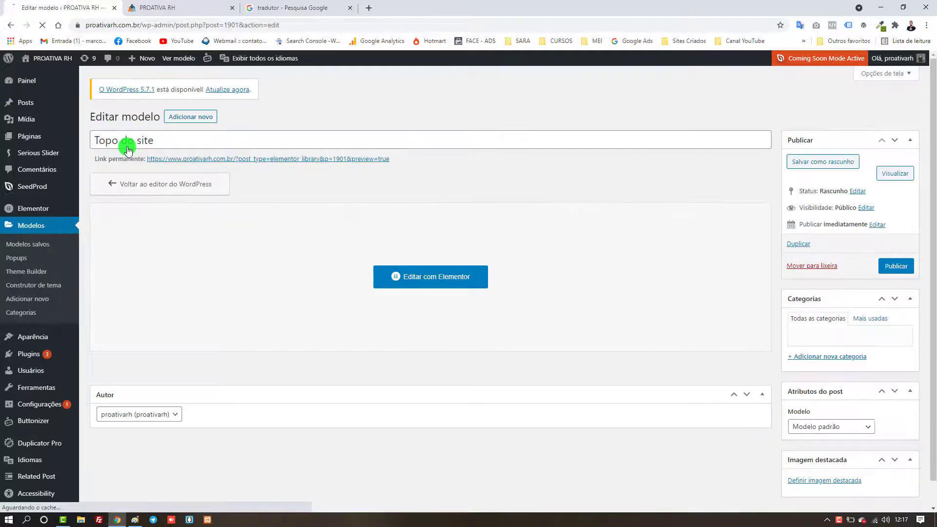
pyautogui.click(165, 145)
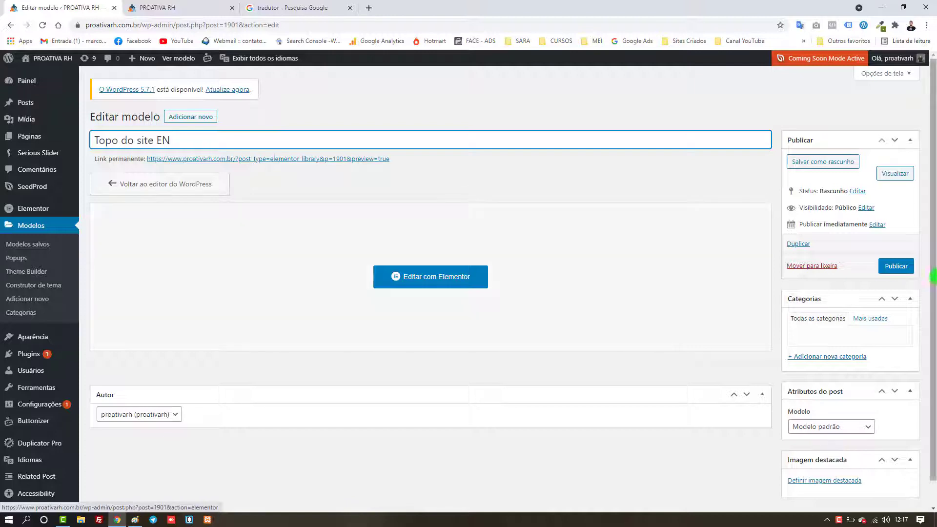
pyautogui.click(896, 266)
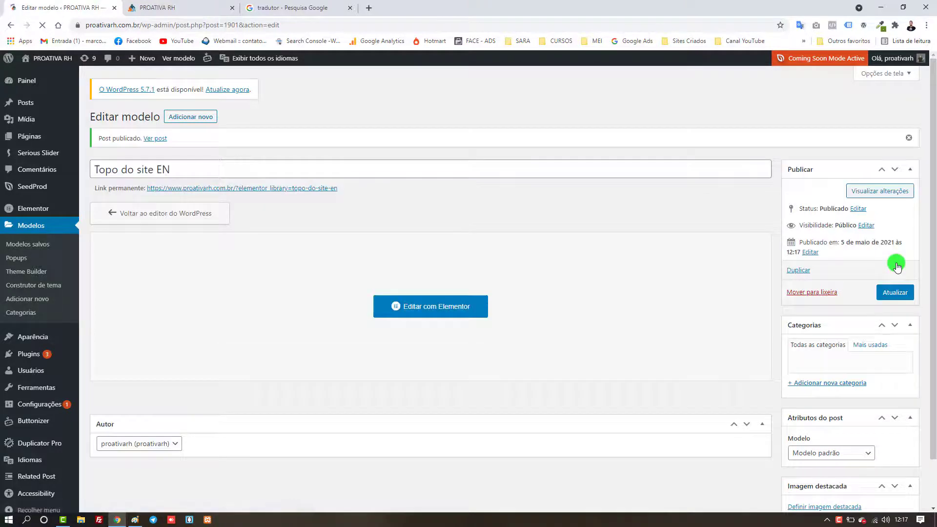
# Open Topo do site EN in Elementor and compare its layout with the header on the live site.
pyautogui.click(435, 306)
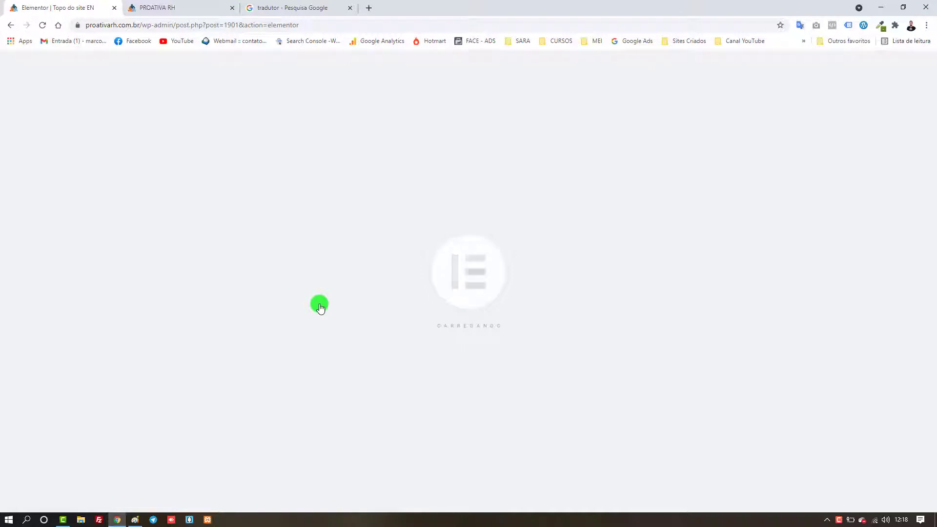
pyautogui.click(194, 6)
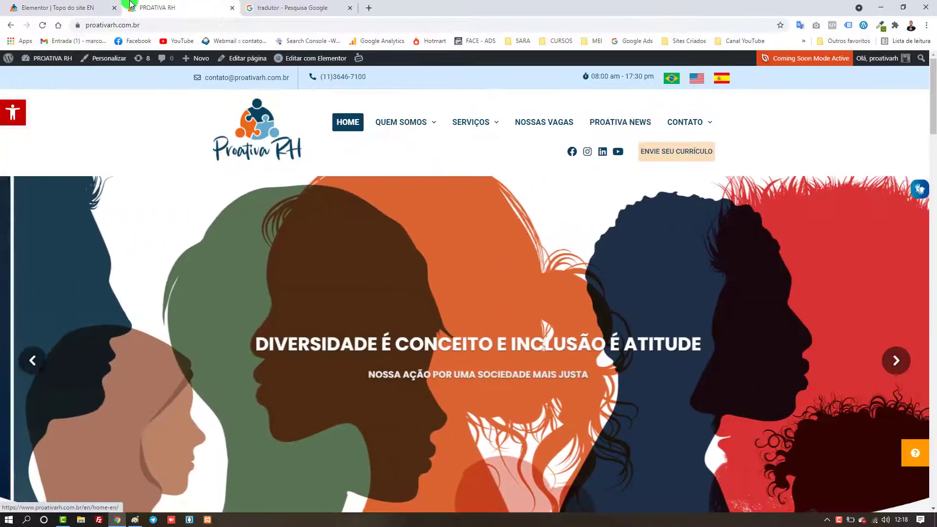
pyautogui.click(88, 7)
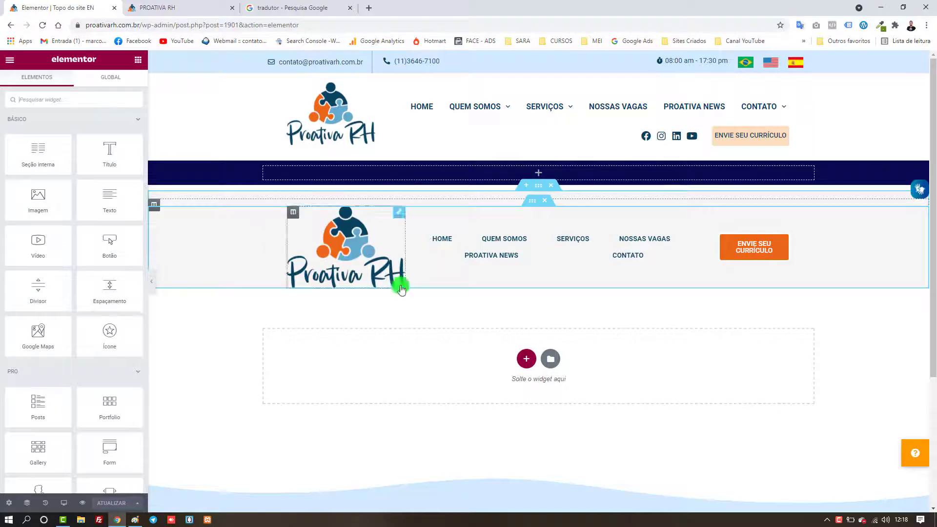
pyautogui.scroll(-4, 569, 266)
pyautogui.scroll(4, 560, 274)
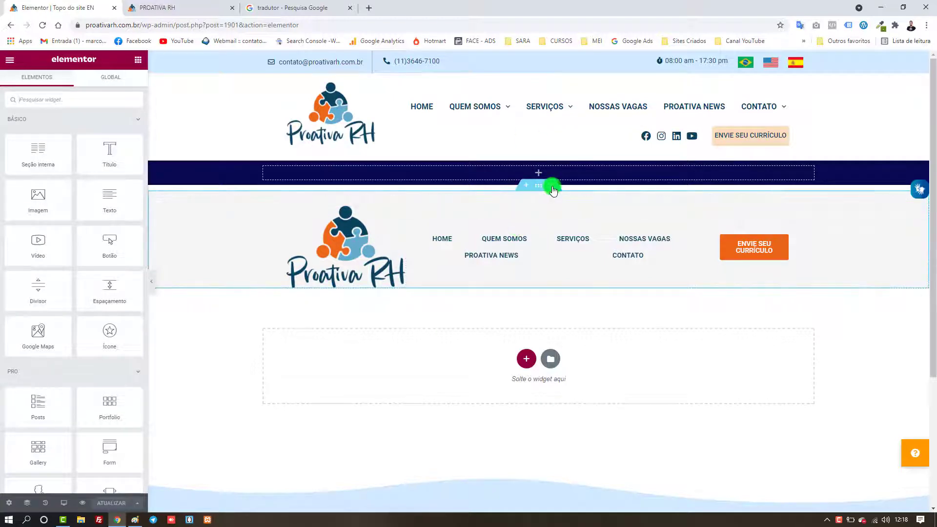
pyautogui.moveTo(534, 109)
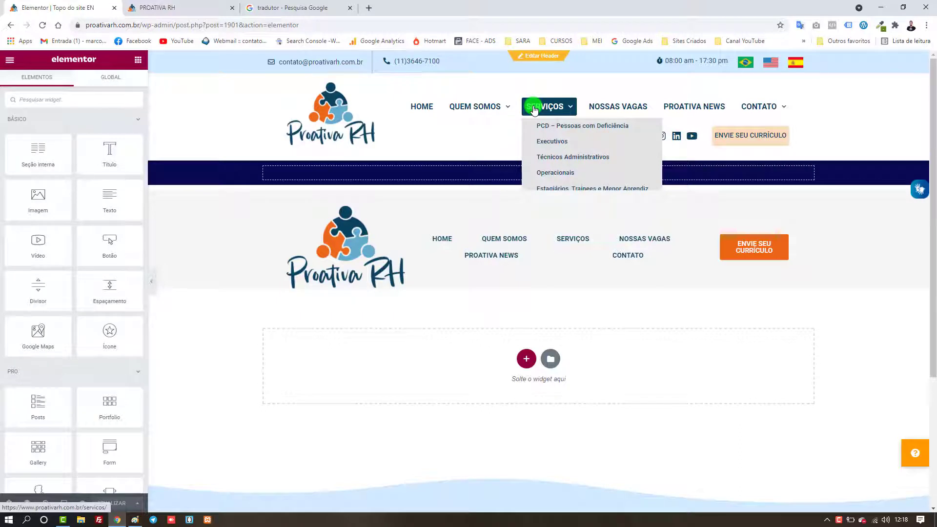
# Return to the saved templates list and move Topo do site EN to the trash.
pyautogui.click(10, 25)
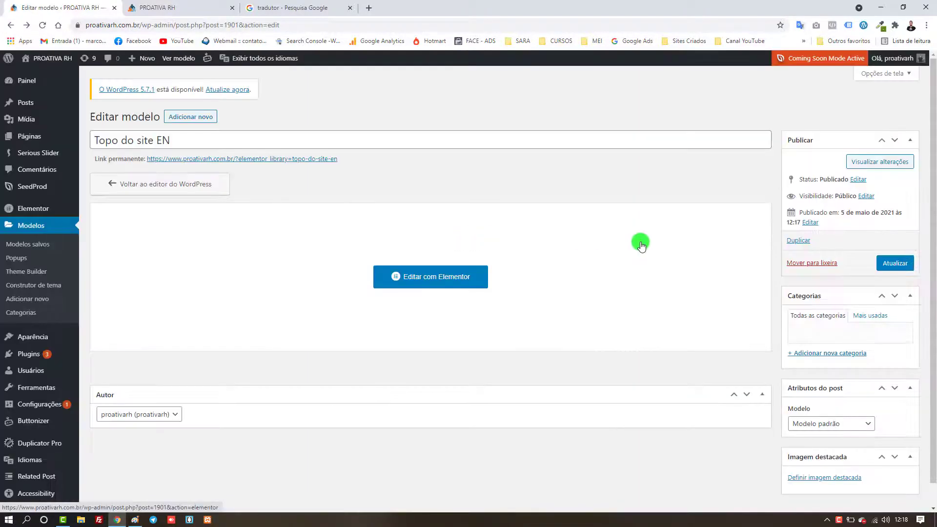
pyautogui.click(40, 231)
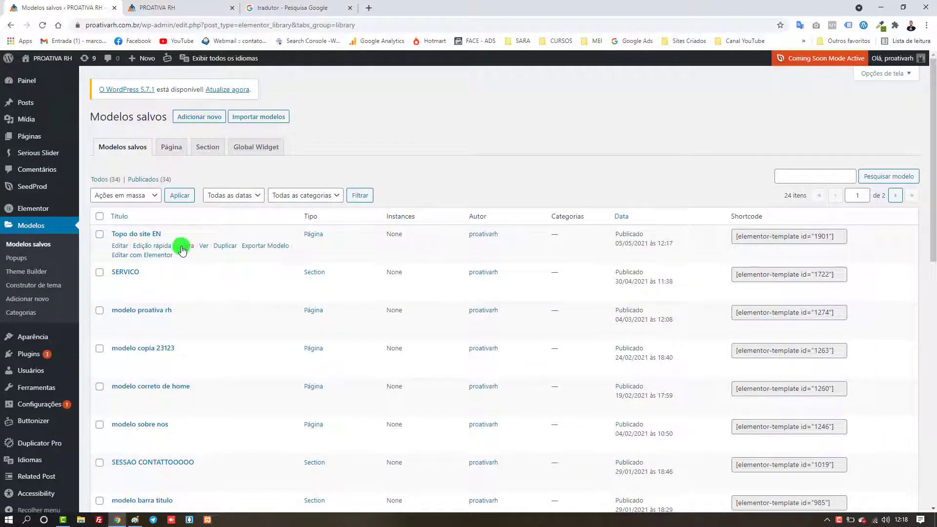
pyautogui.click(183, 249)
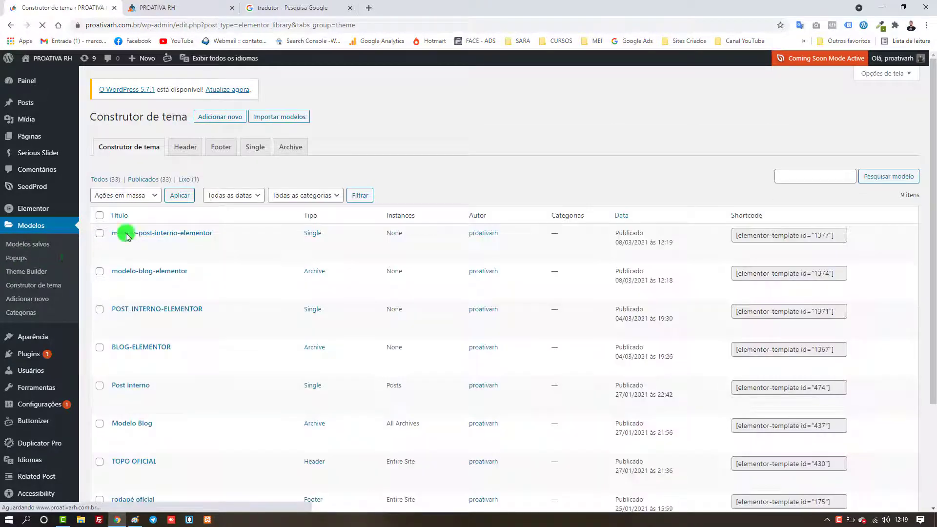
# List only the theme builder's header templates and check which header the live home page uses.
pyautogui.click(192, 152)
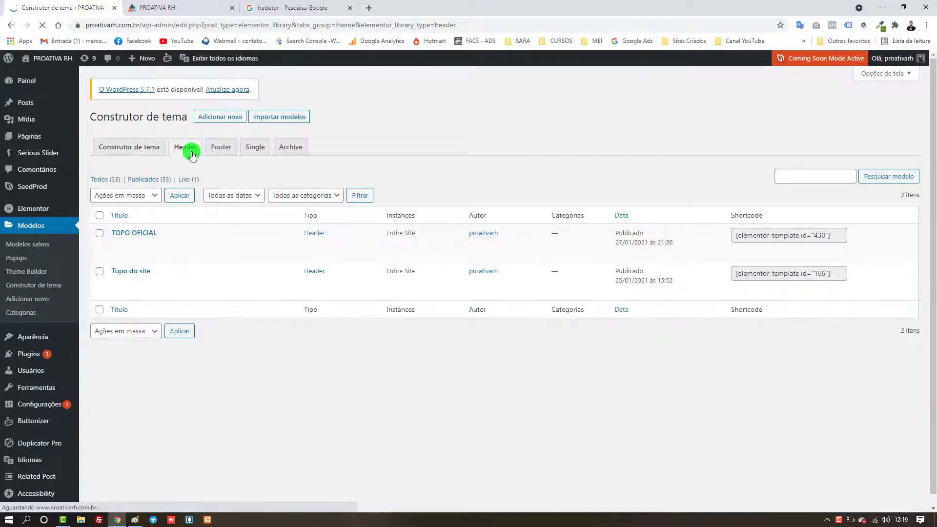
pyautogui.moveTo(128, 251)
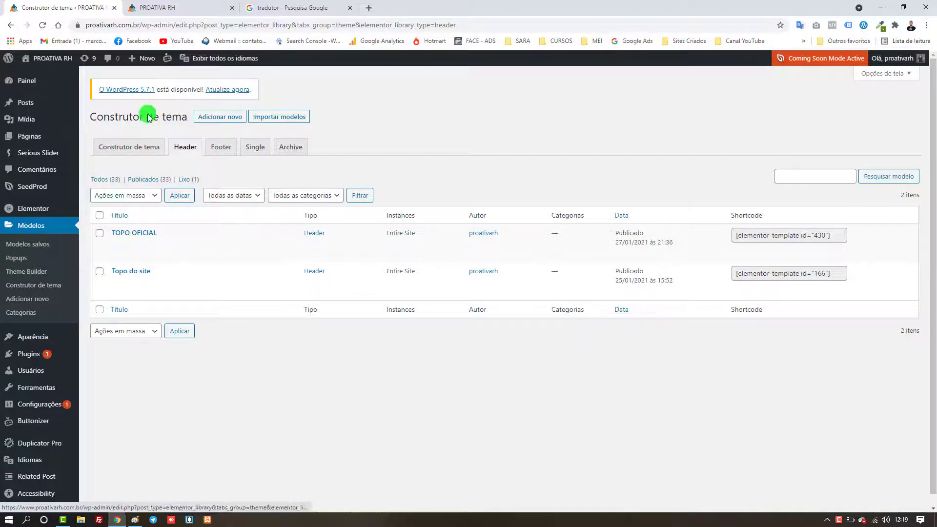
pyautogui.click(157, 8)
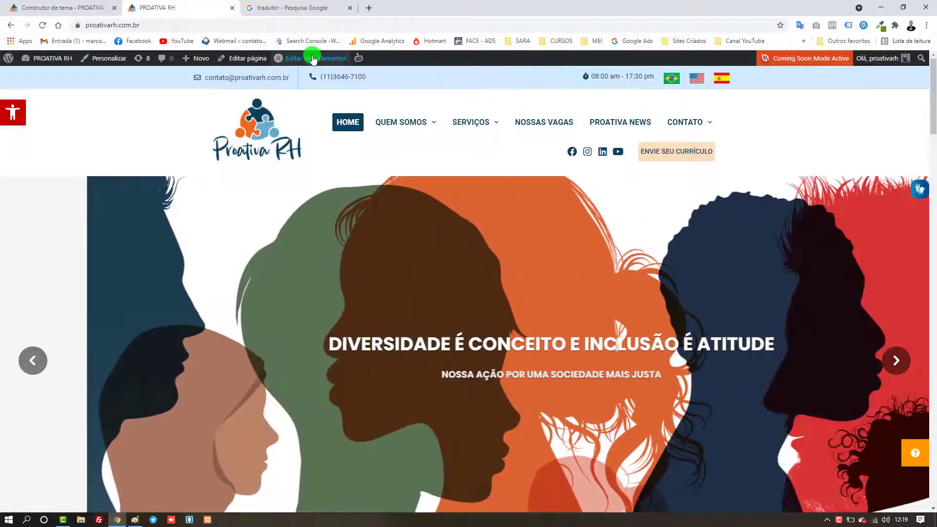
pyautogui.moveTo(312, 58)
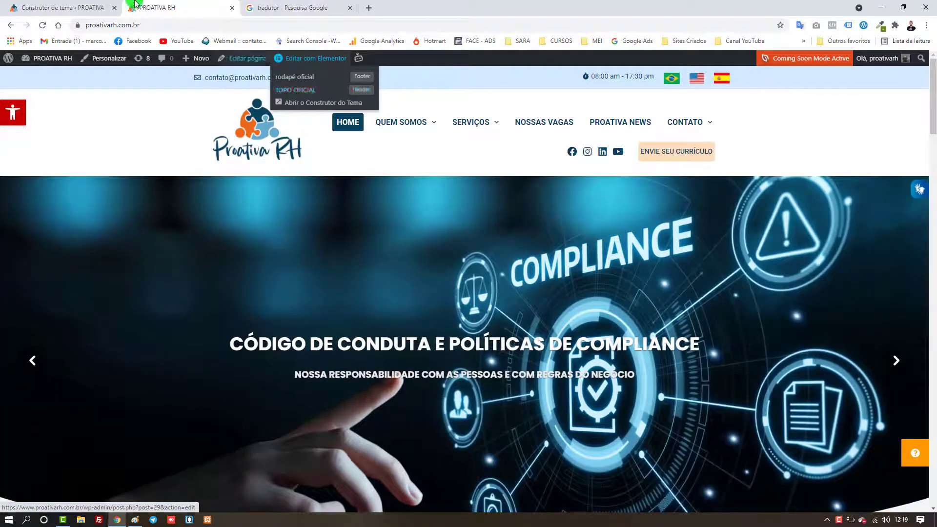
pyautogui.click(85, 5)
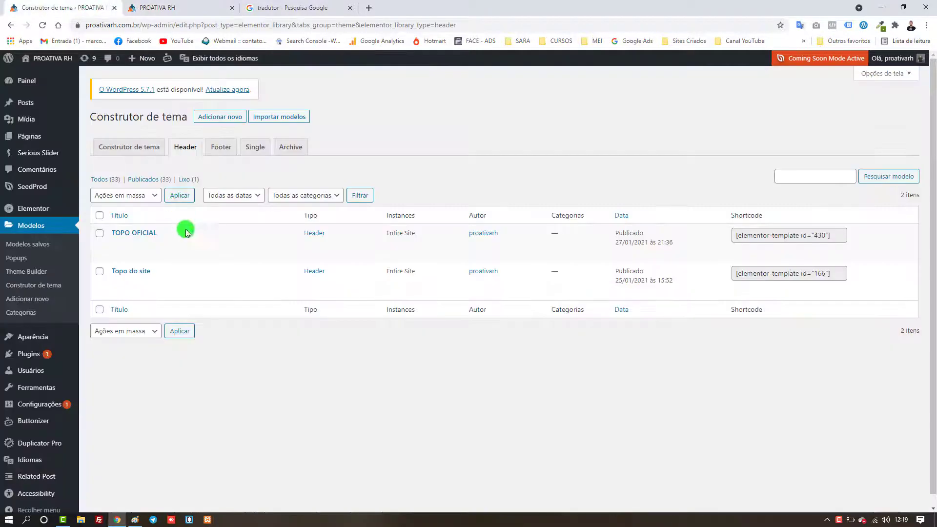
# Duplicate the TOPO OFICIAL header template and open the draft copy for editing.
pyautogui.click(224, 247)
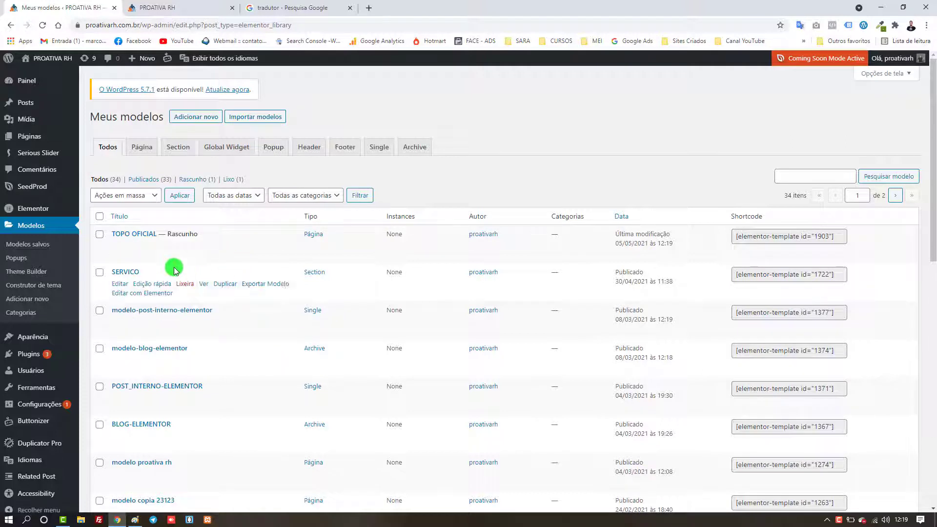
pyautogui.click(122, 246)
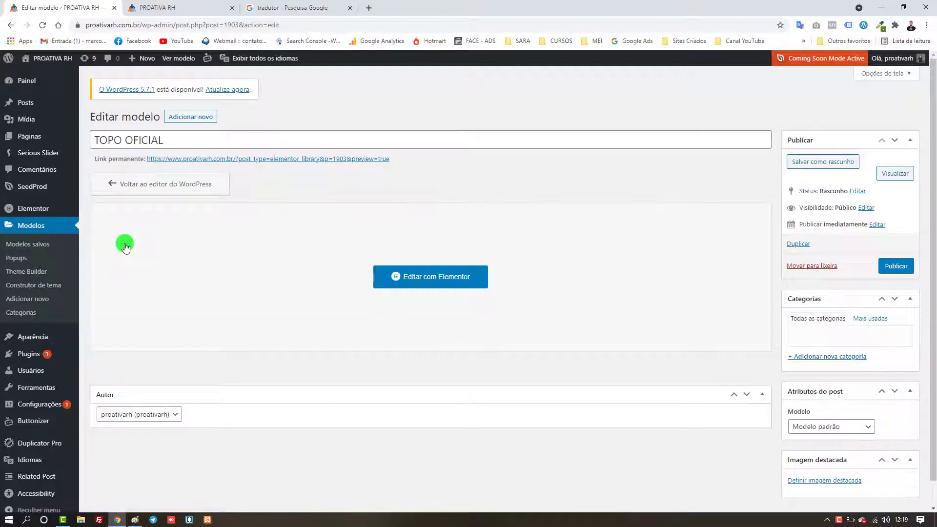
pyautogui.click(838, 521)
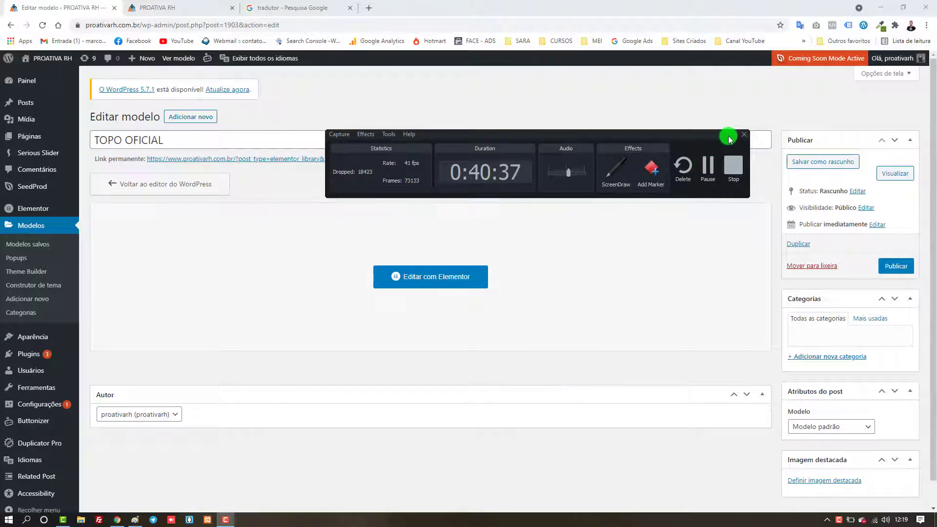
# Rename the duplicated template TOPO OFICIAL EN and publish it.
pyautogui.click(728, 136)
pyautogui.click(204, 139)
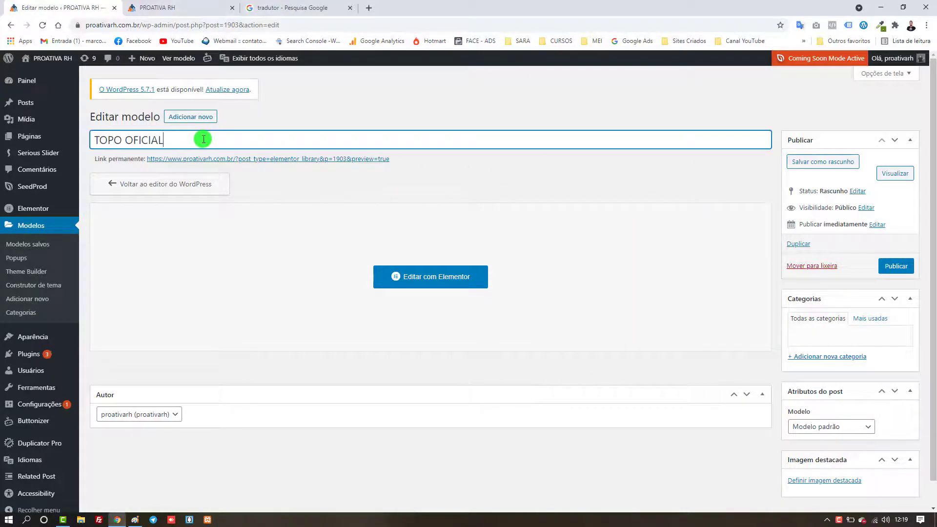
pyautogui.write('EN')
pyautogui.click(896, 266)
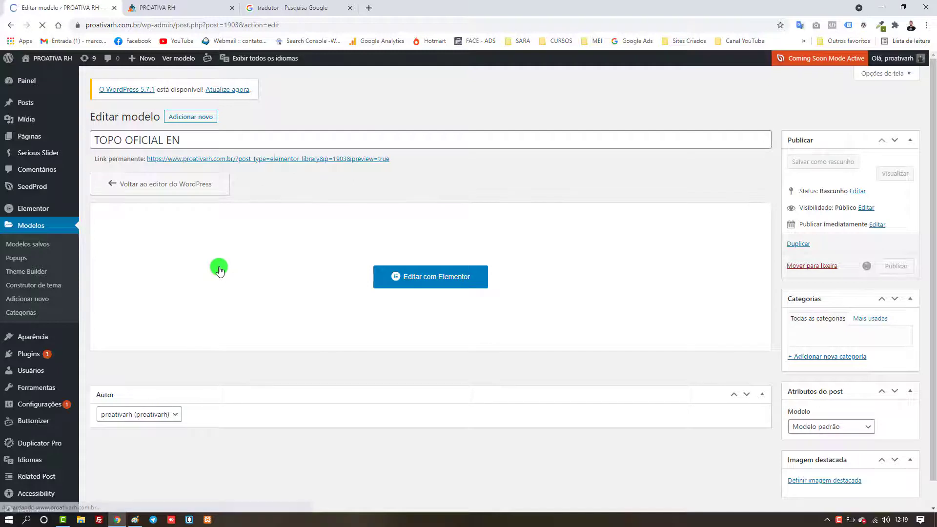
# Open the template in the Elementor editor and update it with the page layout set to Elementor canvas.
pyautogui.click(423, 309)
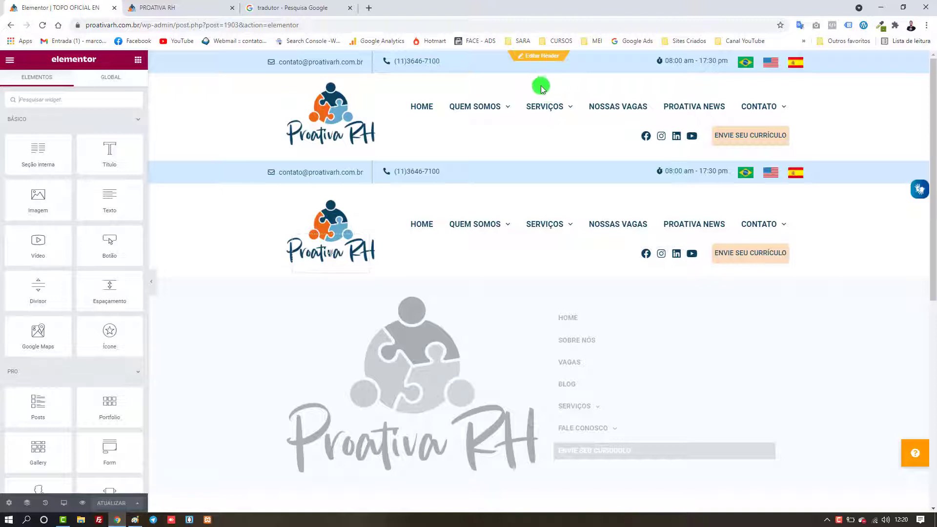
pyautogui.click(9, 503)
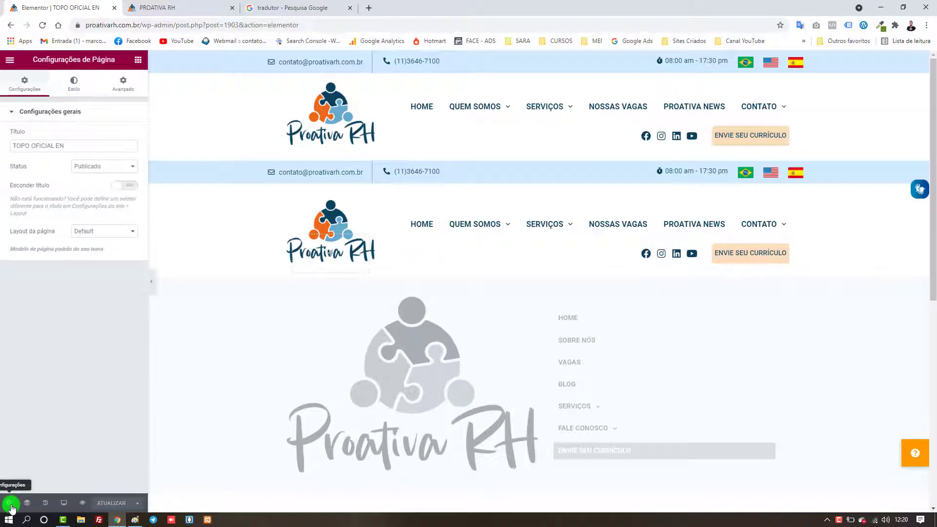
pyautogui.click(119, 231)
pyautogui.click(97, 249)
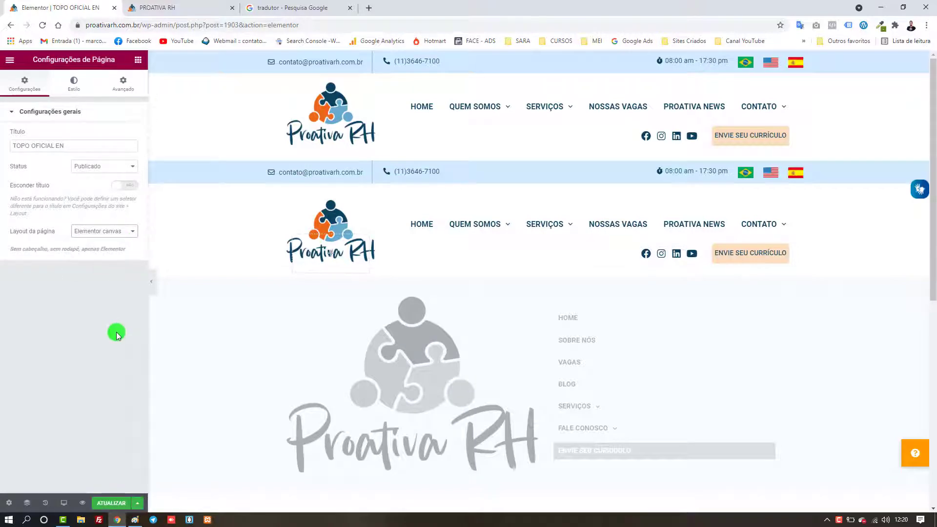
pyautogui.click(115, 503)
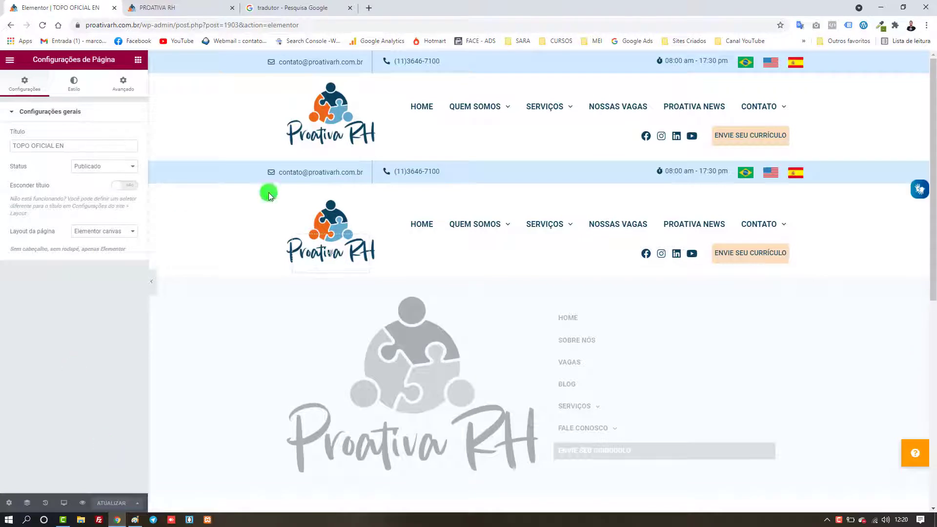
pyautogui.click(131, 231)
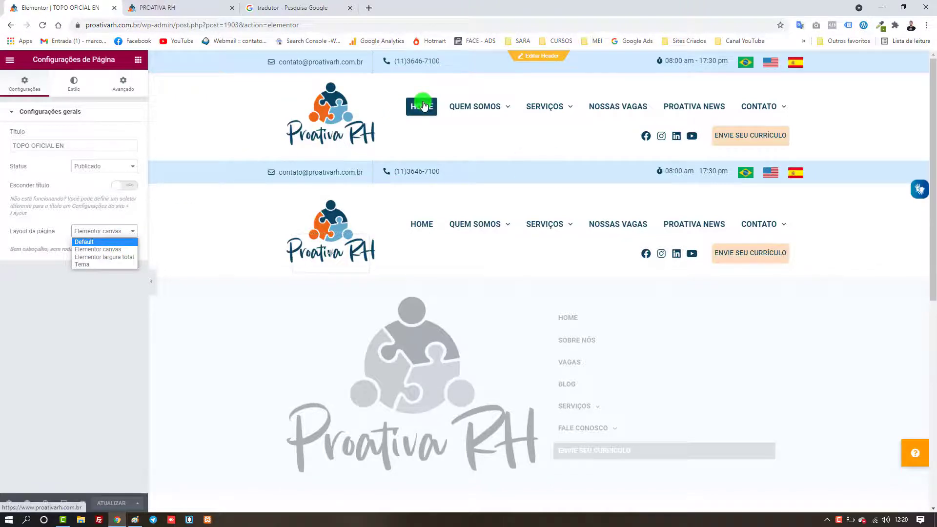
pyautogui.click(80, 315)
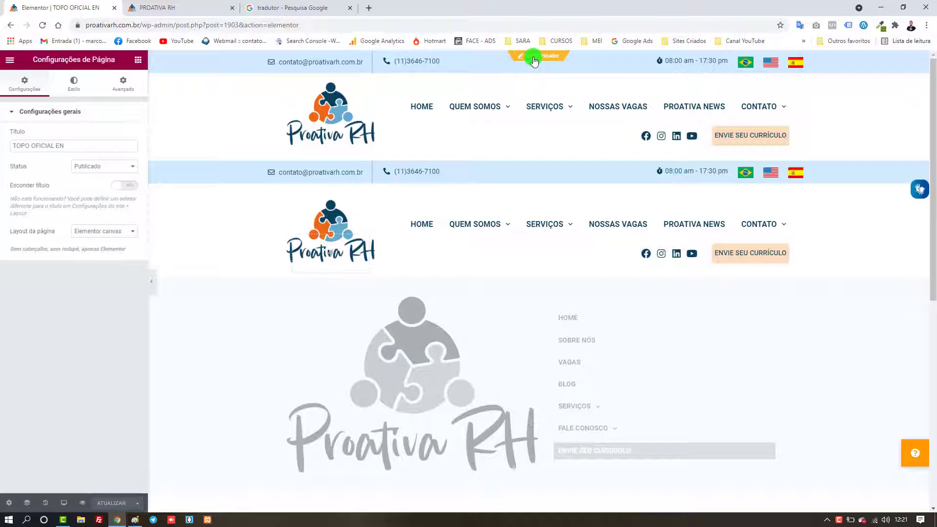
# Switch to editing the site header, remove its Entire Site display condition and save the publish settings.
pyautogui.click(534, 61)
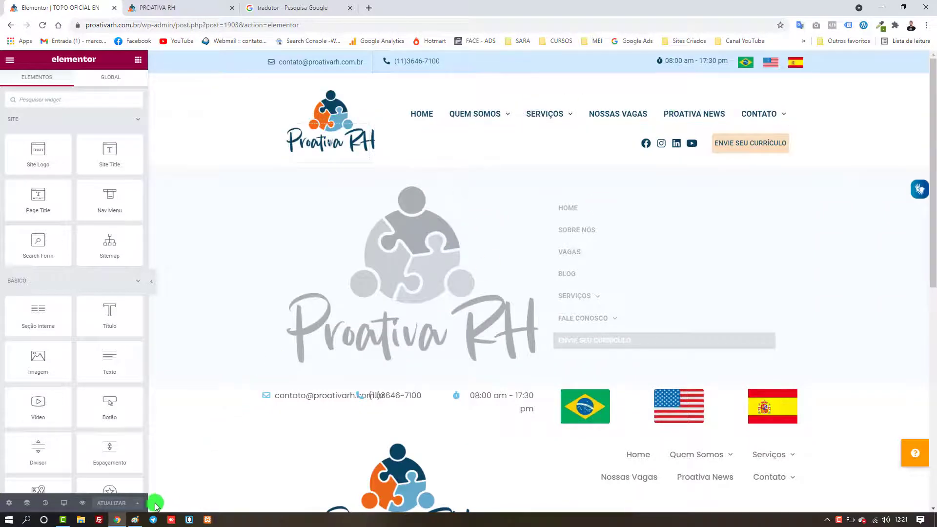
pyautogui.click(137, 503)
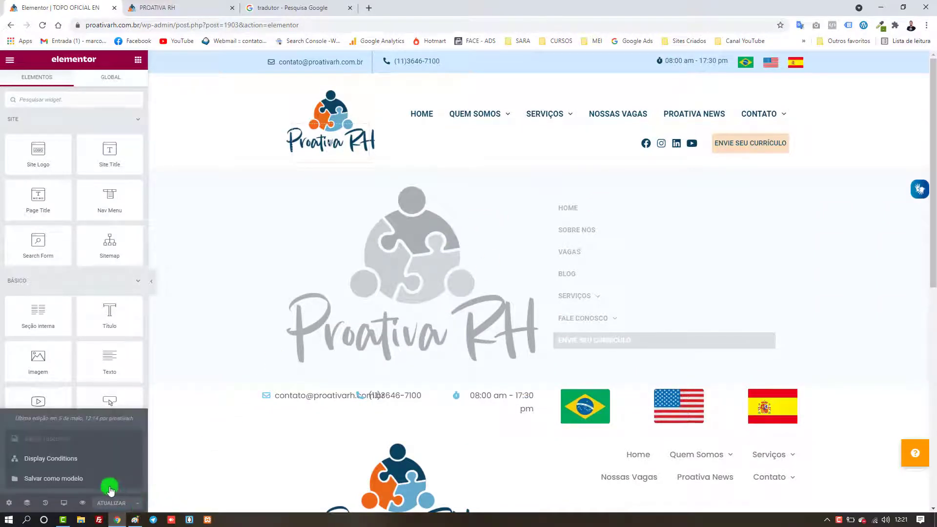
pyautogui.click(107, 461)
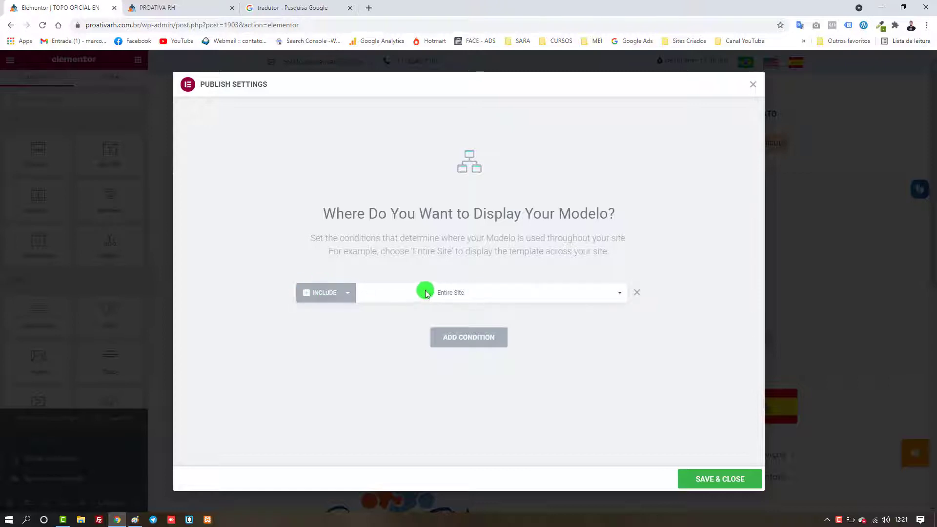
pyautogui.click(446, 296)
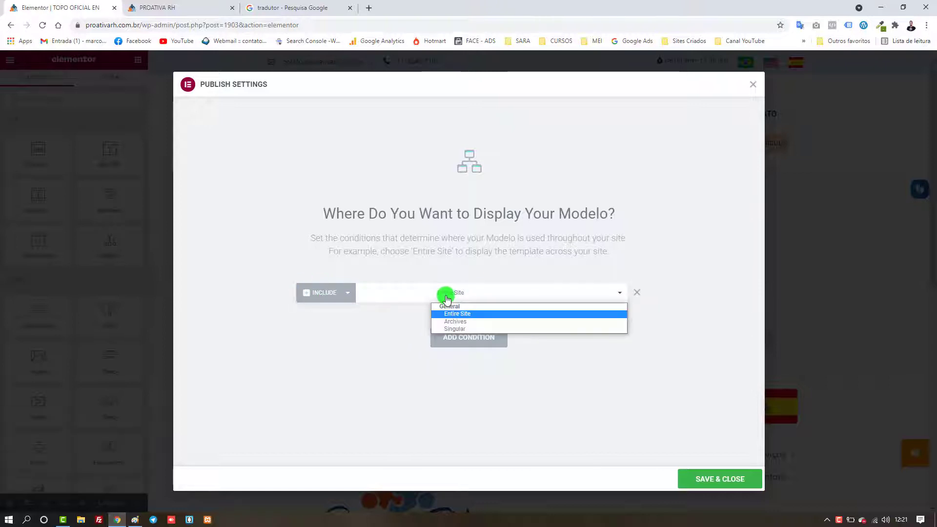
pyautogui.click(633, 294)
pyautogui.click(638, 294)
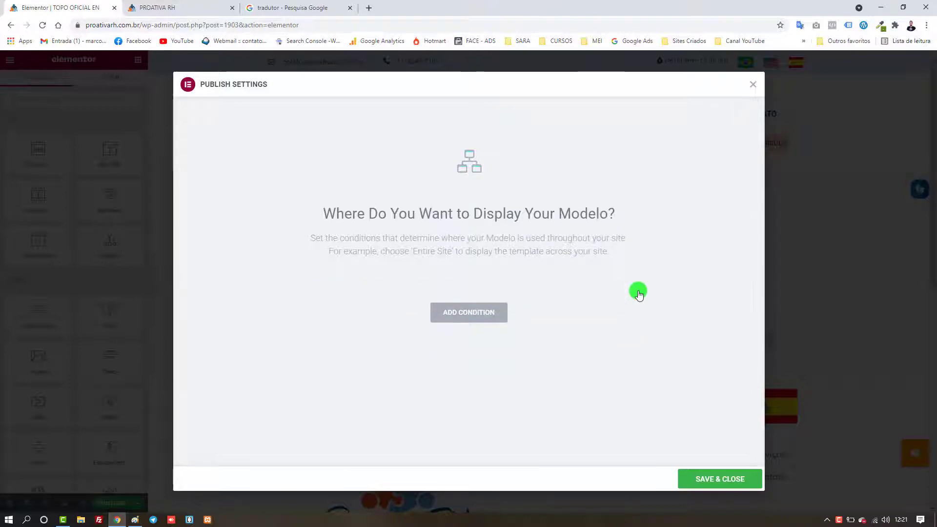
pyautogui.click(714, 478)
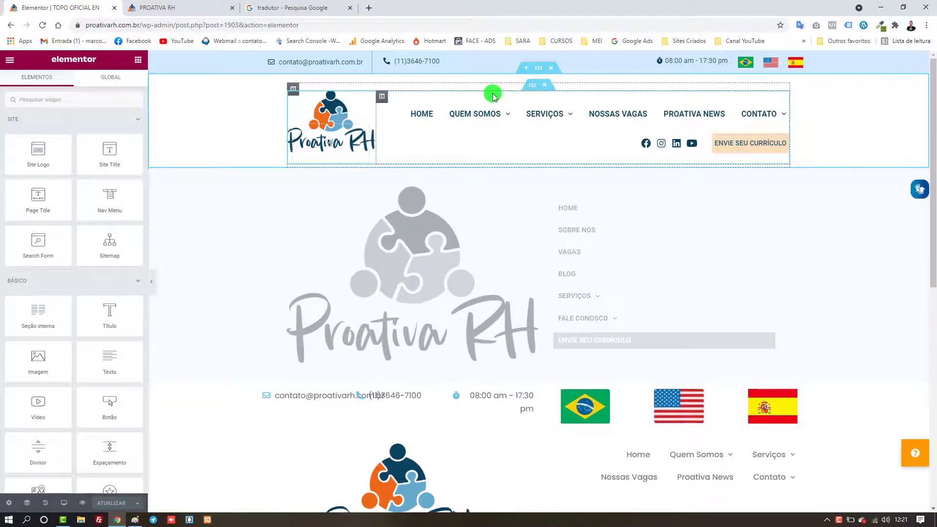
# Title the header TOPO OFICIAL PT and save it with no display conditions.
pyautogui.click(10, 503)
pyautogui.click(76, 146)
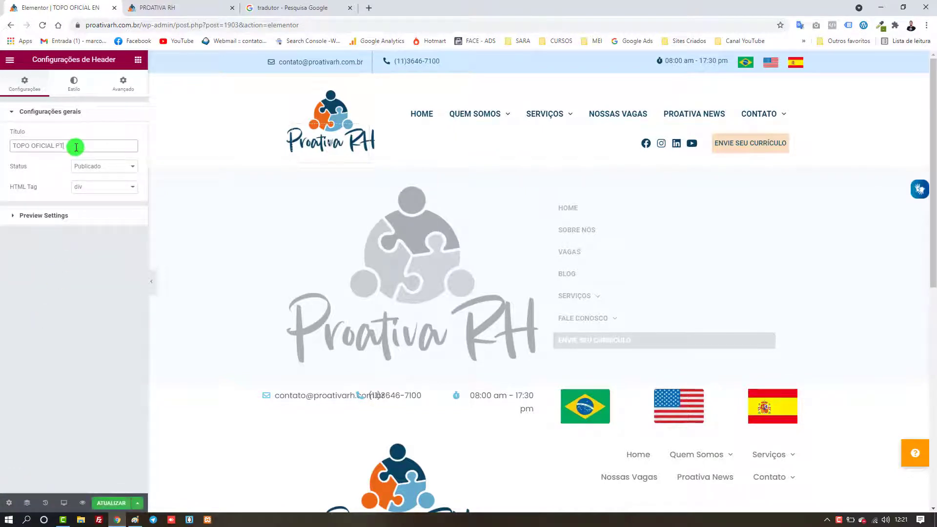
pyautogui.click(112, 503)
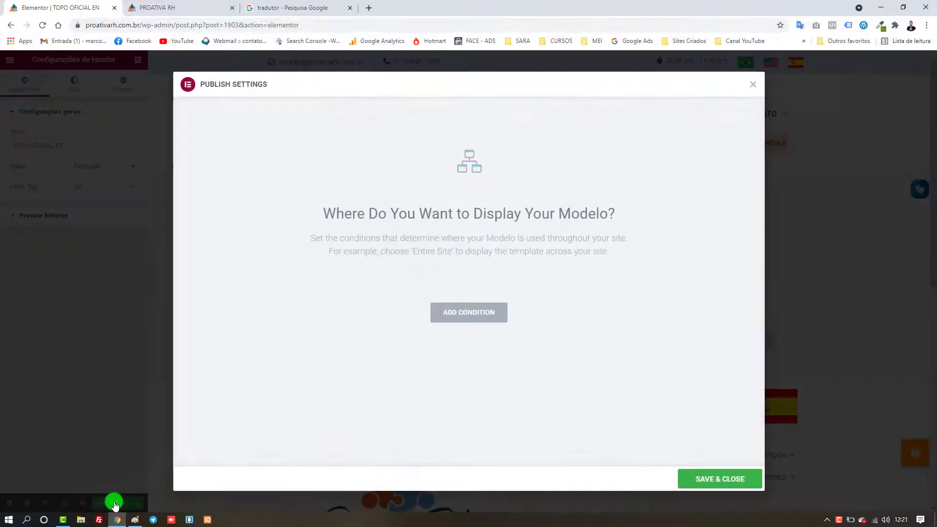
pyautogui.click(707, 479)
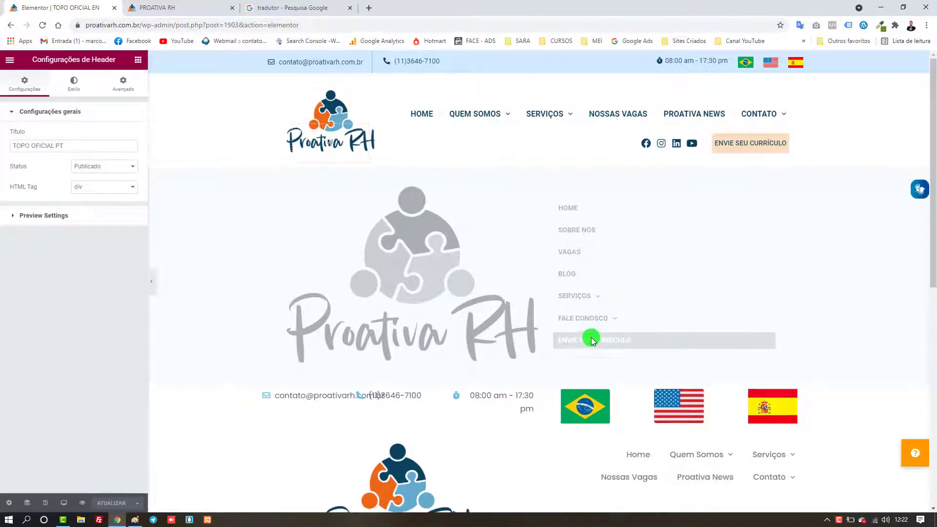
# Return to editing the English template, reload the editor and check the title in the page settings.
pyautogui.scroll(-5, 499, 444)
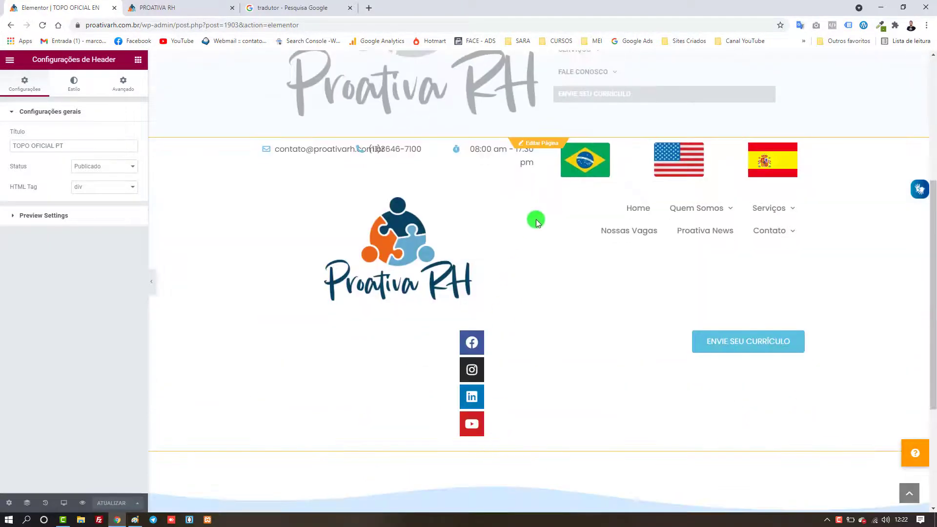
pyautogui.scroll(5, 525, 263)
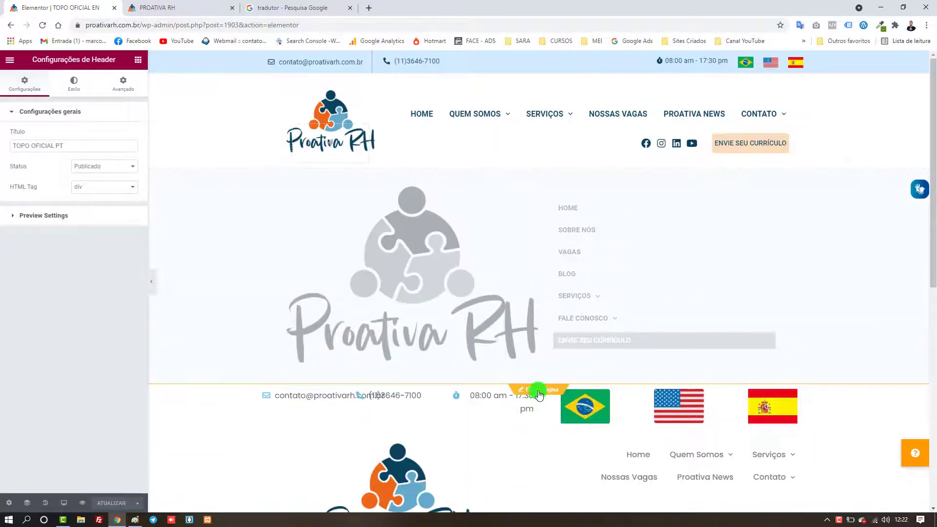
pyautogui.click(539, 395)
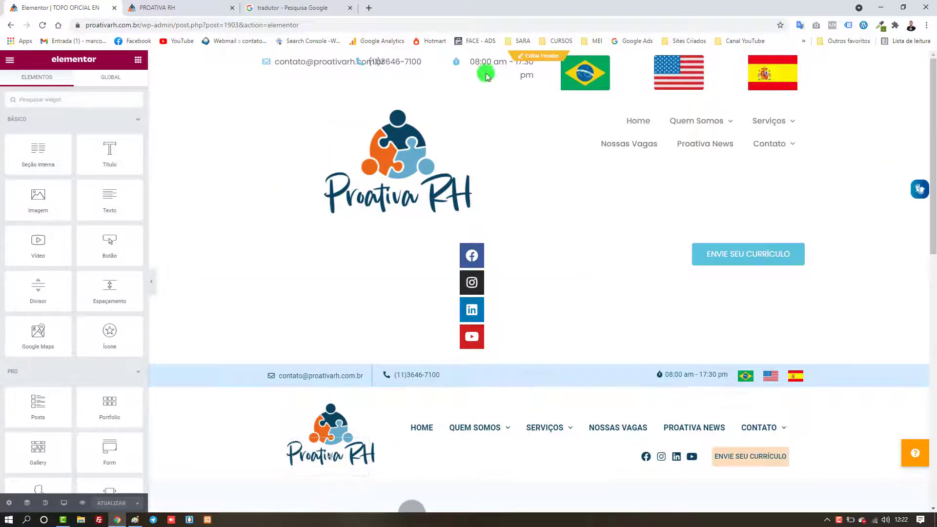
pyautogui.click(42, 25)
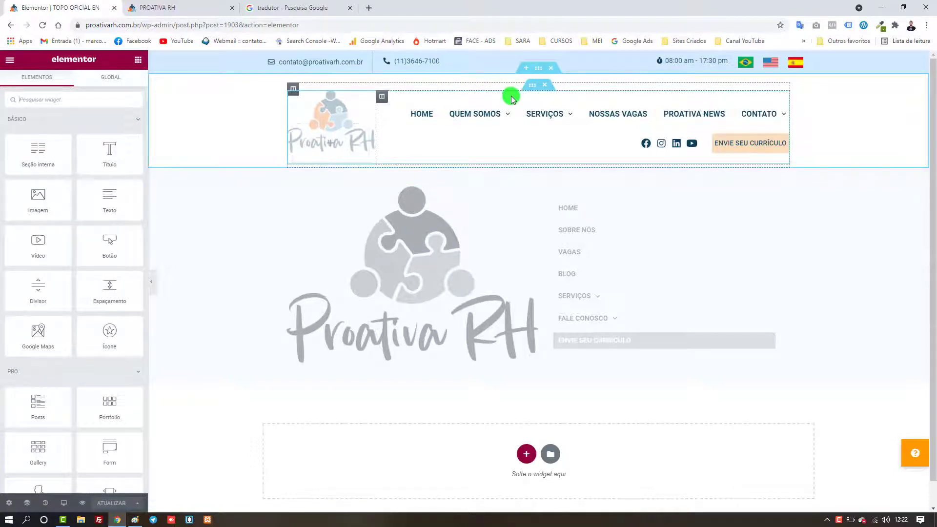
pyautogui.click(11, 503)
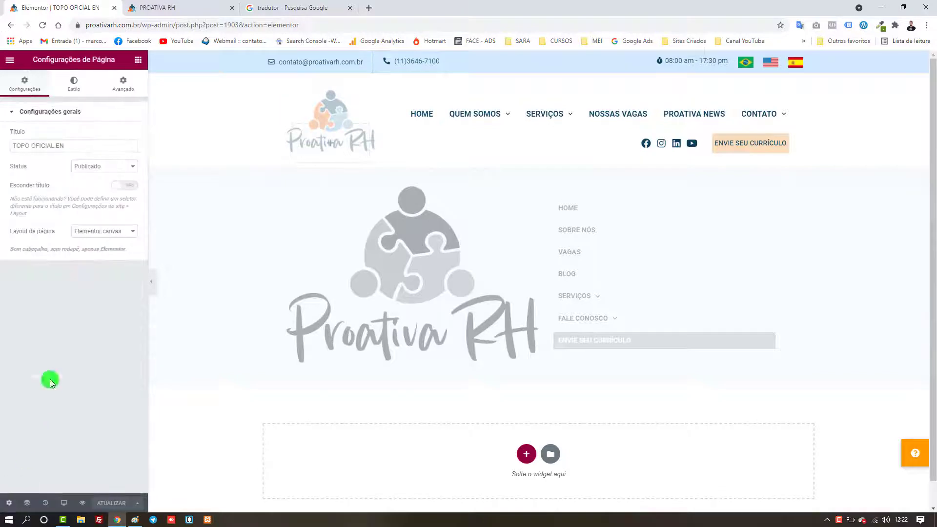
pyautogui.tripleClick(101, 146)
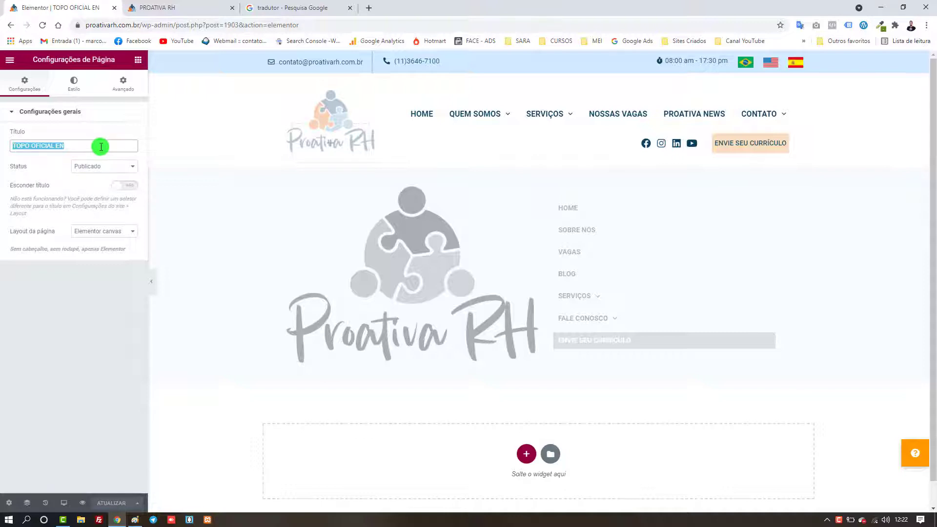
# Prefix the top bar's phone number with the country code +55 and widen its column so the text fits on one line.
pyautogui.click(436, 64)
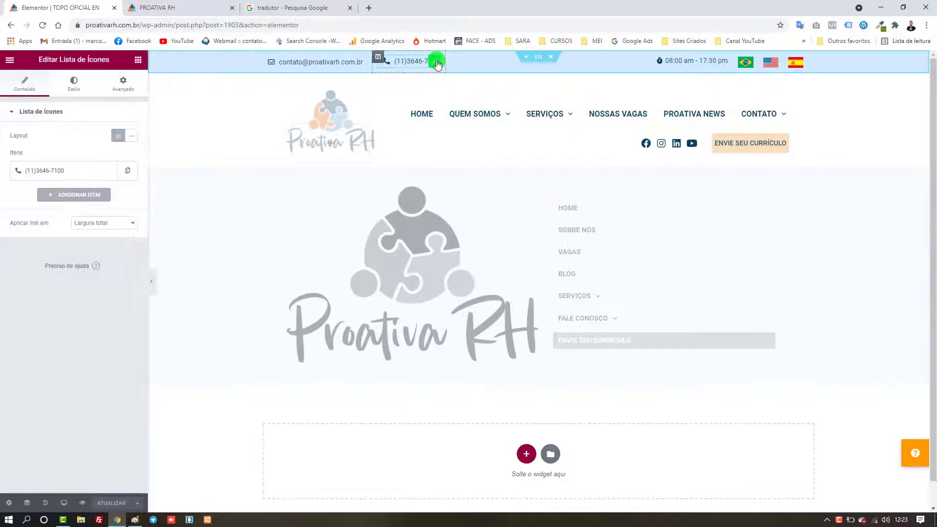
pyautogui.click(27, 170)
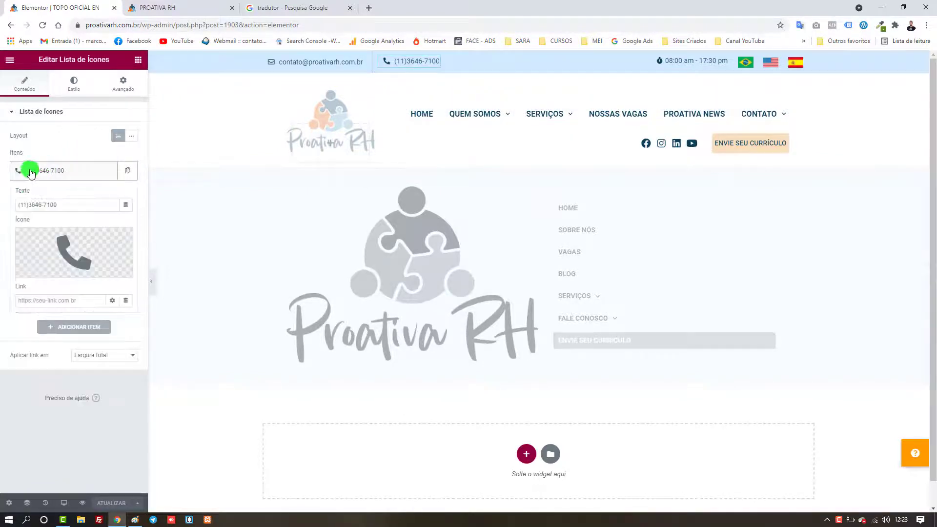
pyautogui.click(20, 206)
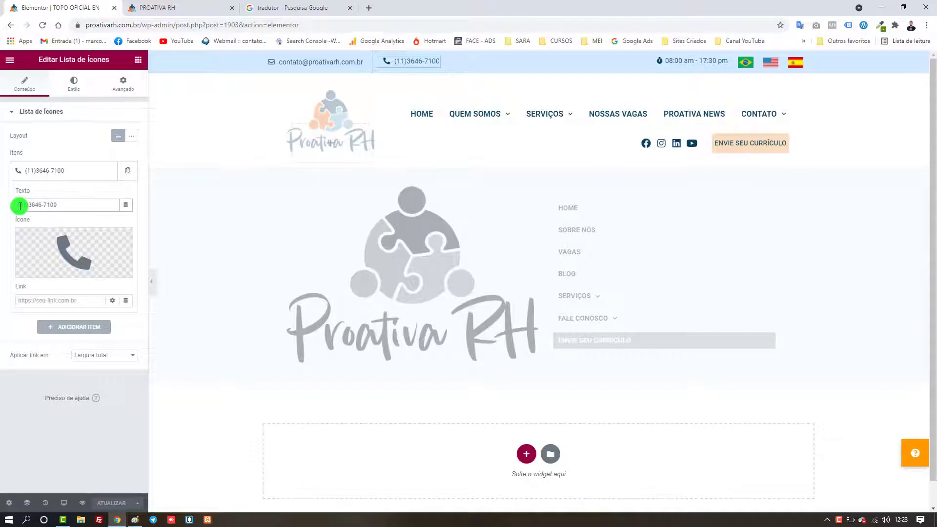
pyautogui.write('+55')
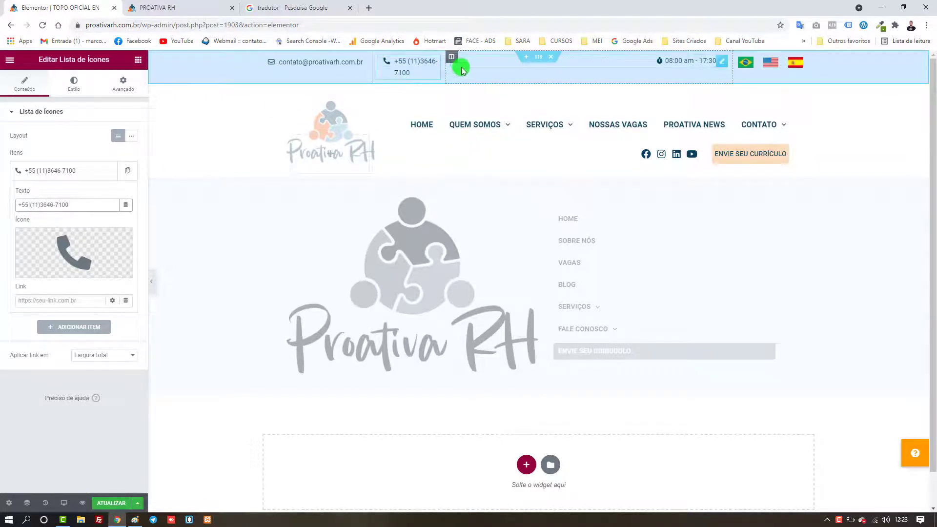
pyautogui.moveTo(447, 69); pyautogui.dragTo(467, 71)
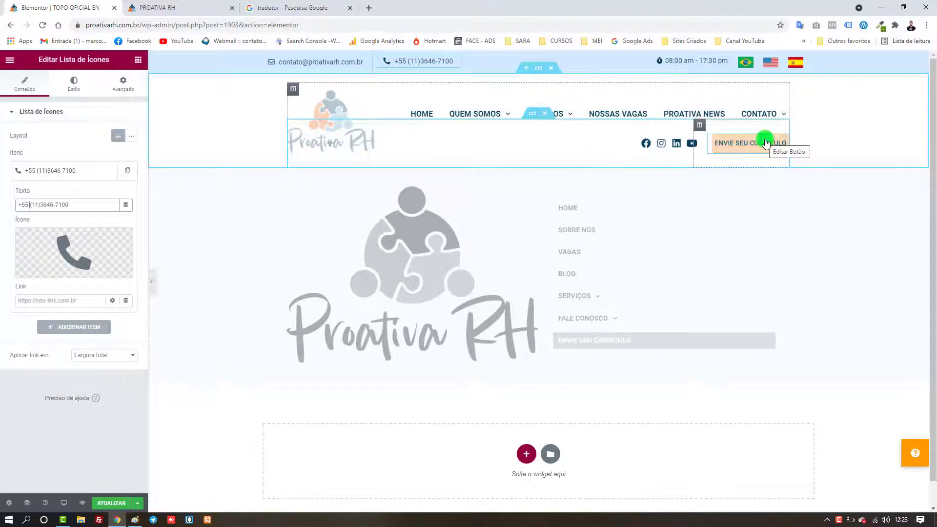
# Switch to the Google translator page and set it to translate from Portuguese to English.
pyautogui.click(303, 7)
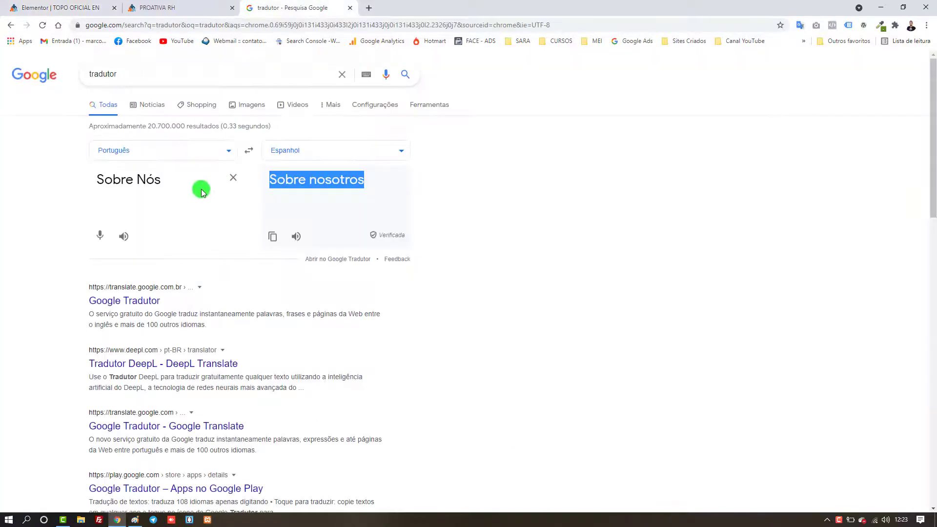
pyautogui.click(248, 151)
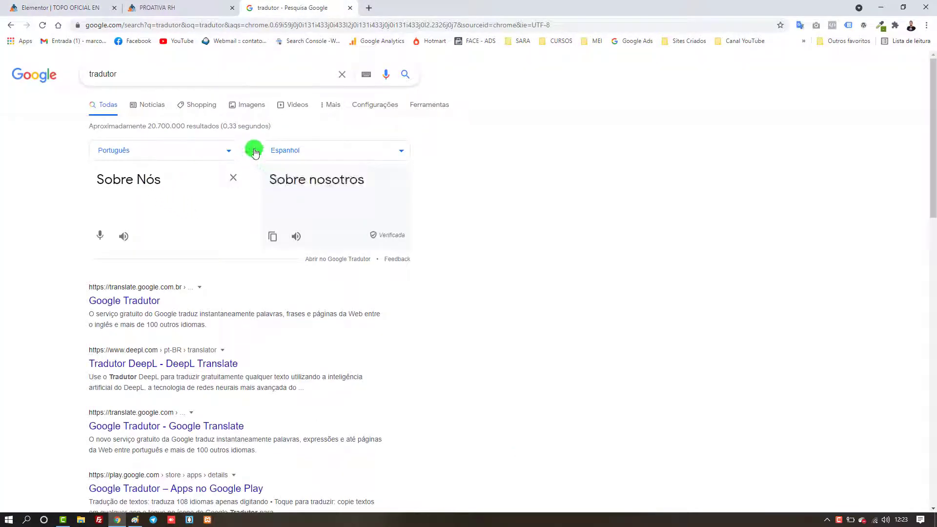
pyautogui.click(225, 152)
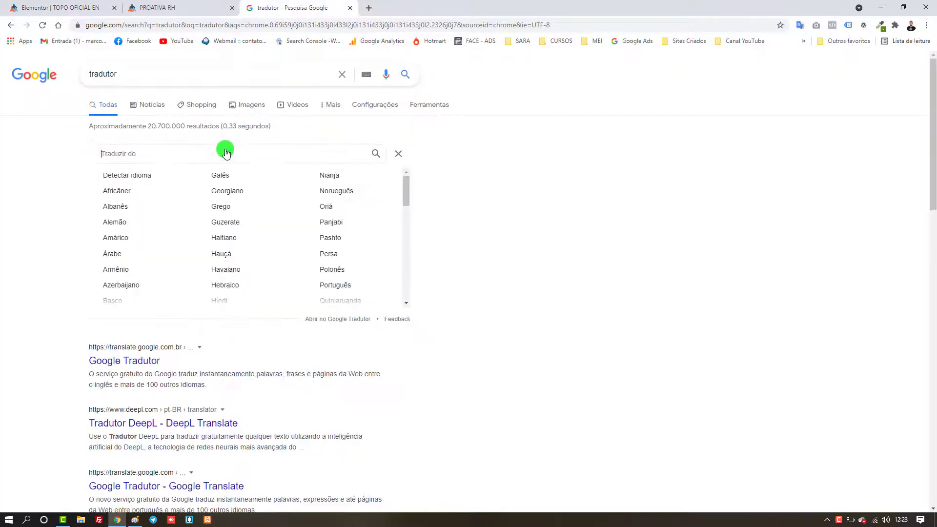
pyautogui.write('inf')
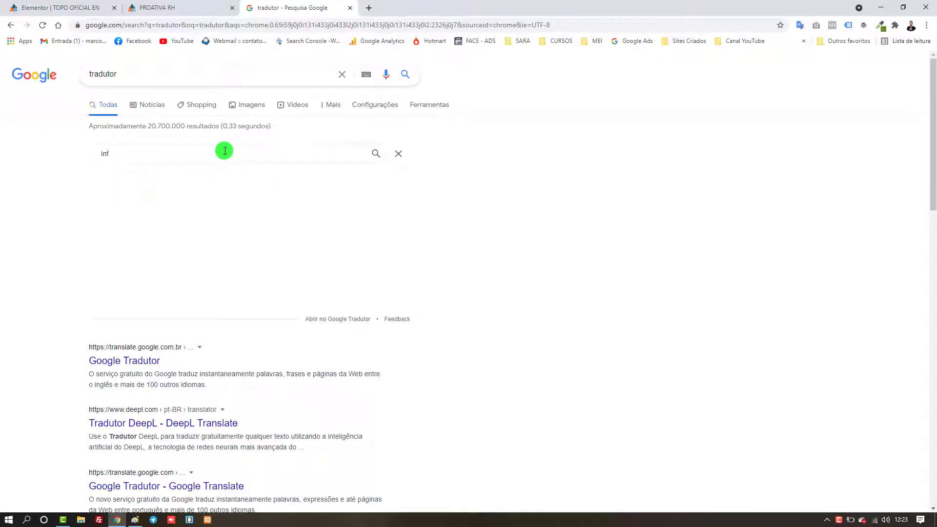
pyautogui.press('BackSpace')
pyautogui.write('gl')
pyautogui.click(195, 177)
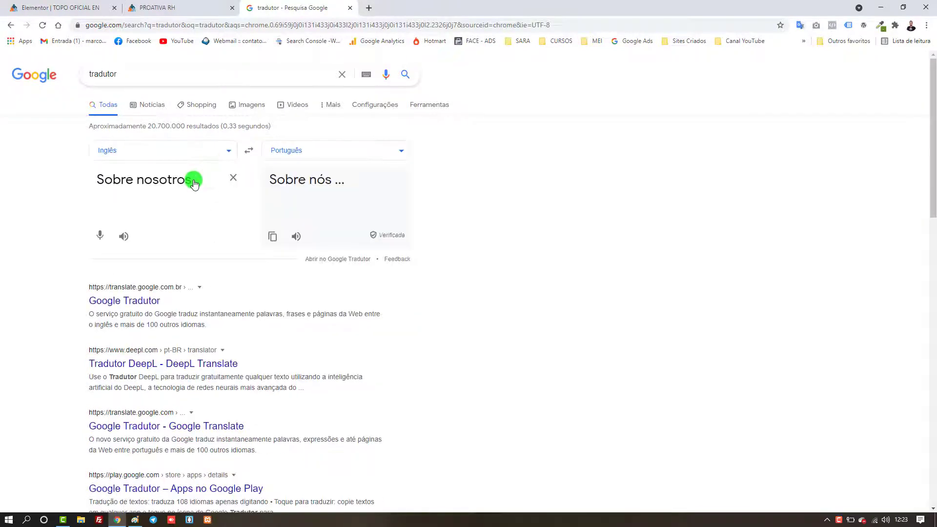
pyautogui.click(241, 156)
# Translate the Portuguese phrase "envie seu curriculo" into English, checking the wording on the website's résumé button.
pyautogui.tripleClick(170, 180)
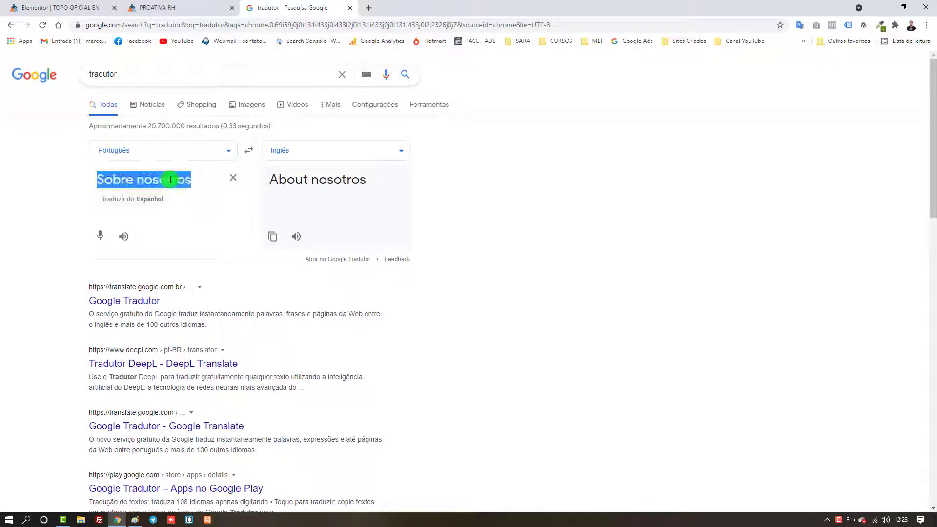
pyautogui.write('envie ')
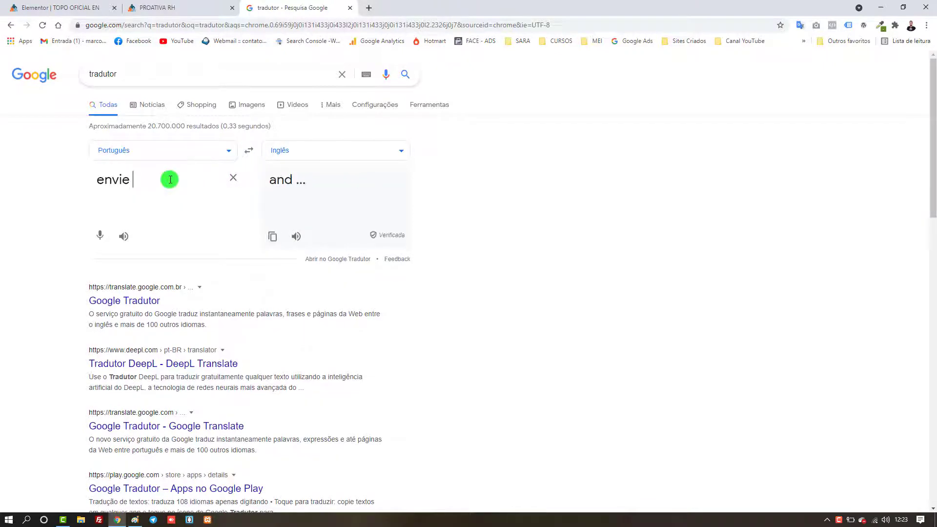
pyautogui.write('seu curricu')
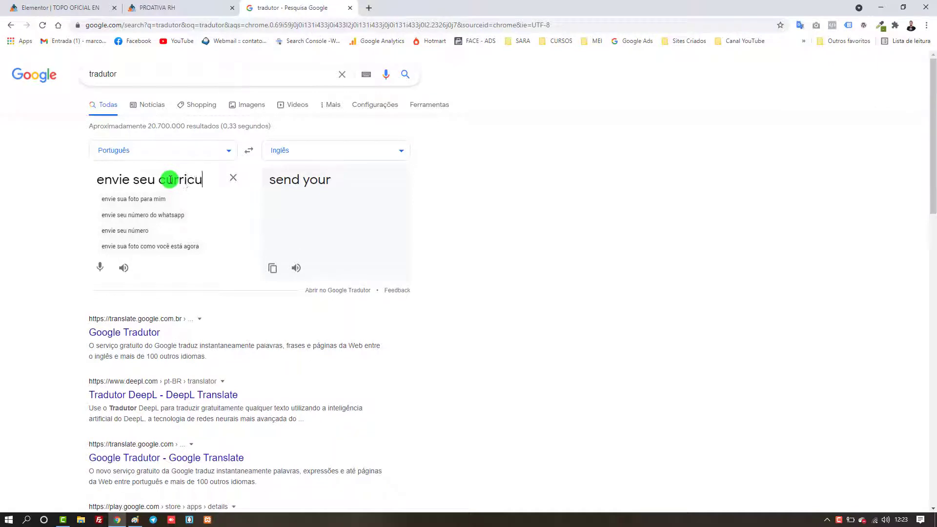
pyautogui.write('lum')
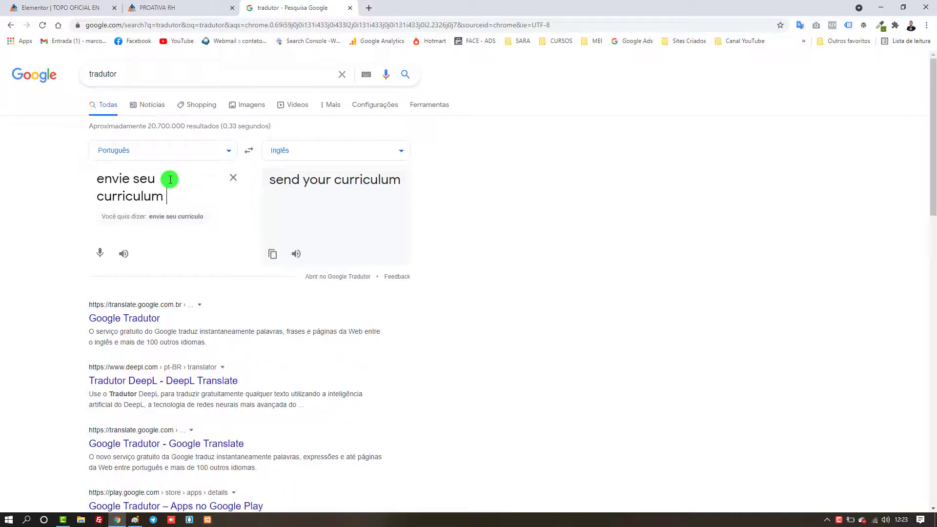
pyautogui.click(186, 7)
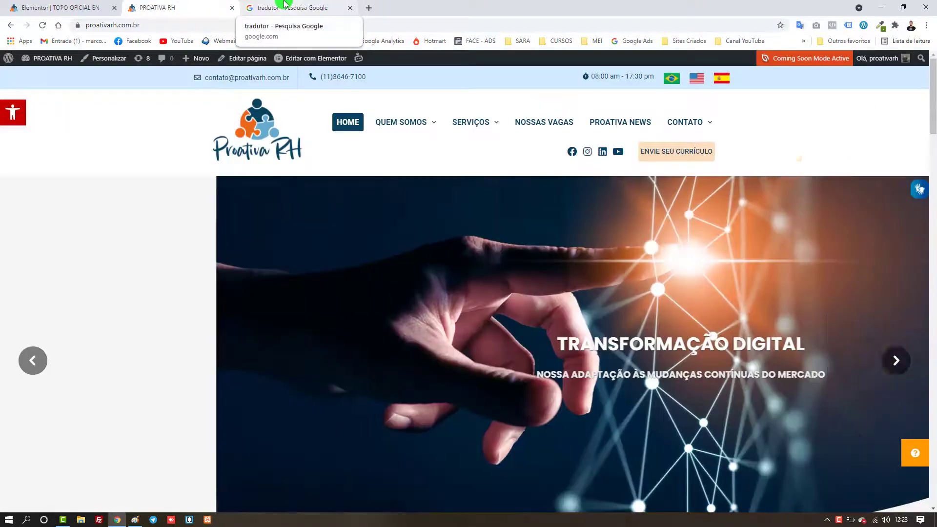
pyautogui.click(284, 3)
pyautogui.tripleClick(168, 200)
pyautogui.click(168, 197)
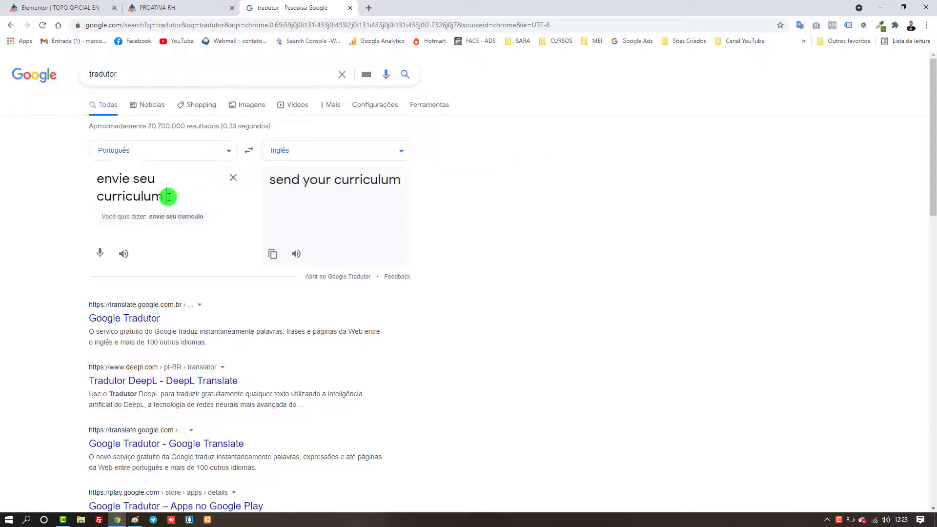
pyautogui.press('BackSpace')
pyautogui.press('BackSpace')
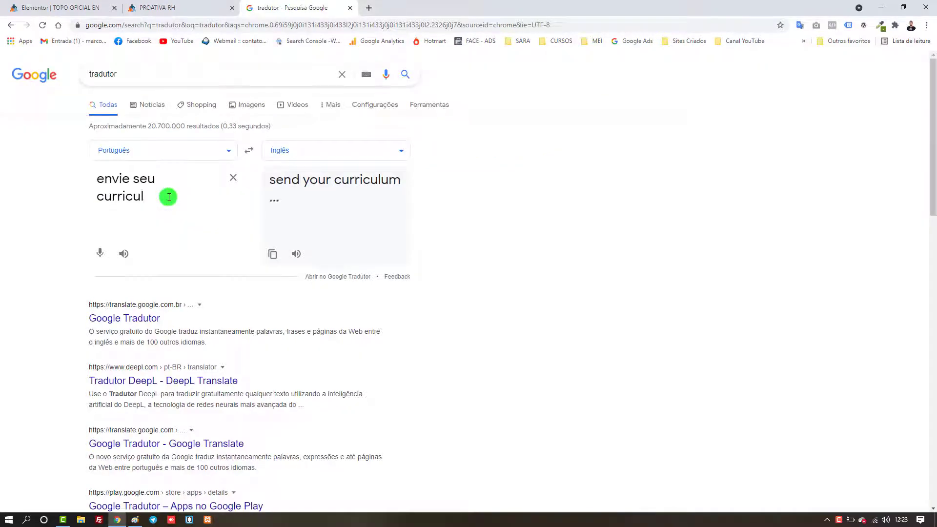
pyautogui.write('o')
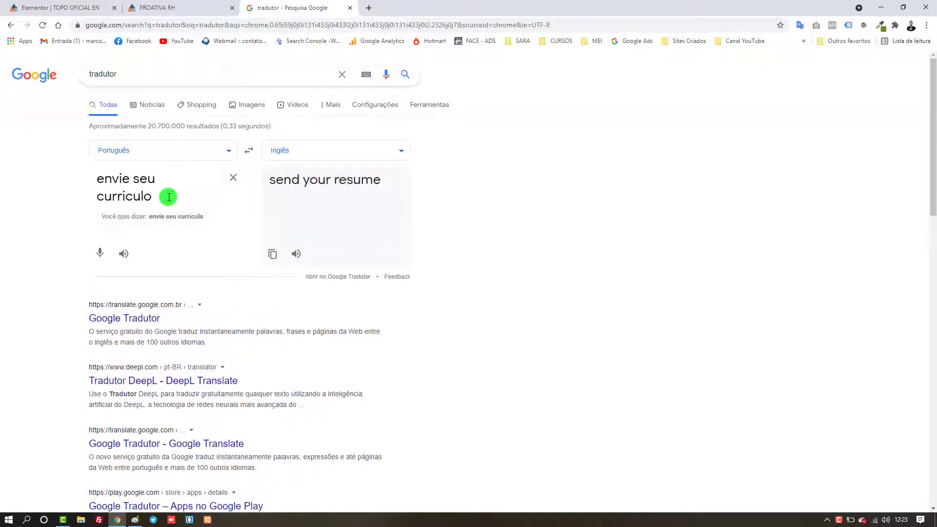
# Try to replace the header's résumé button text with the English translation, entering SEND YOUR.
pyautogui.tripleClick(295, 177)
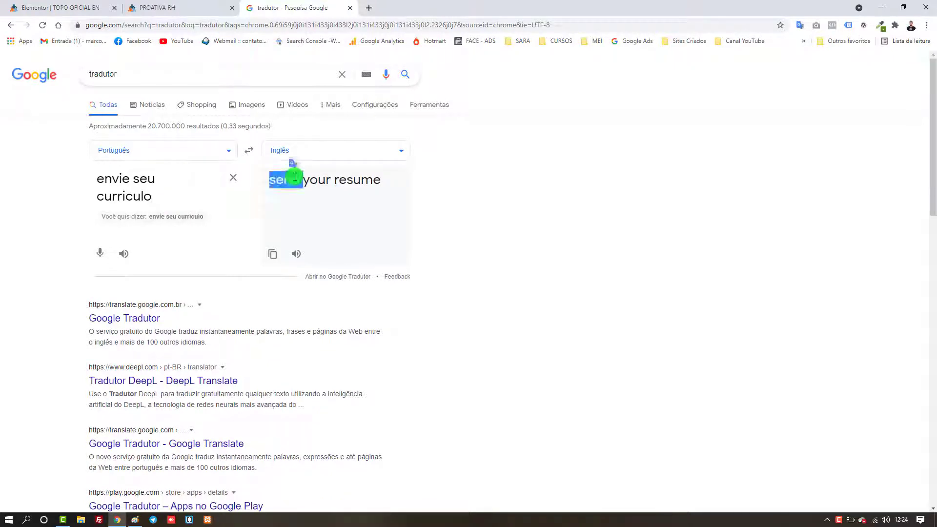
pyautogui.rightClick(296, 179)
pyautogui.click(313, 184)
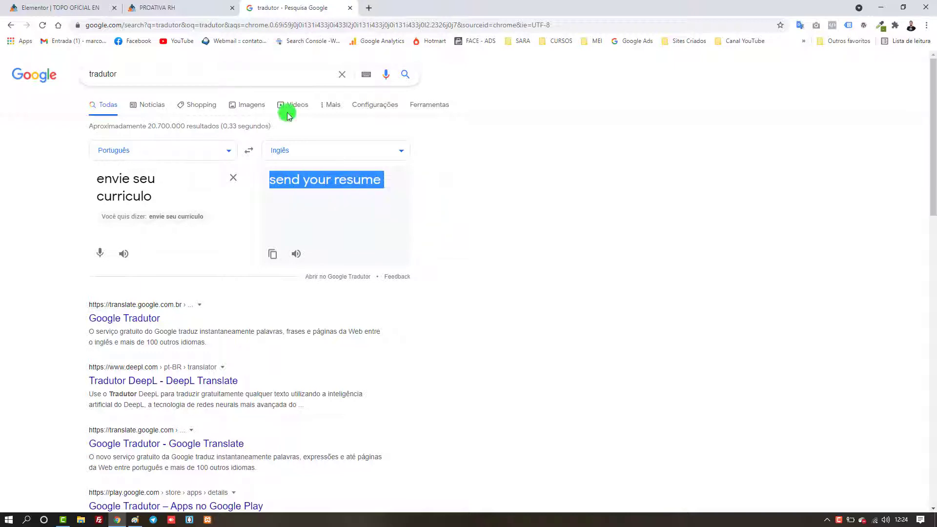
pyautogui.click(118, 5)
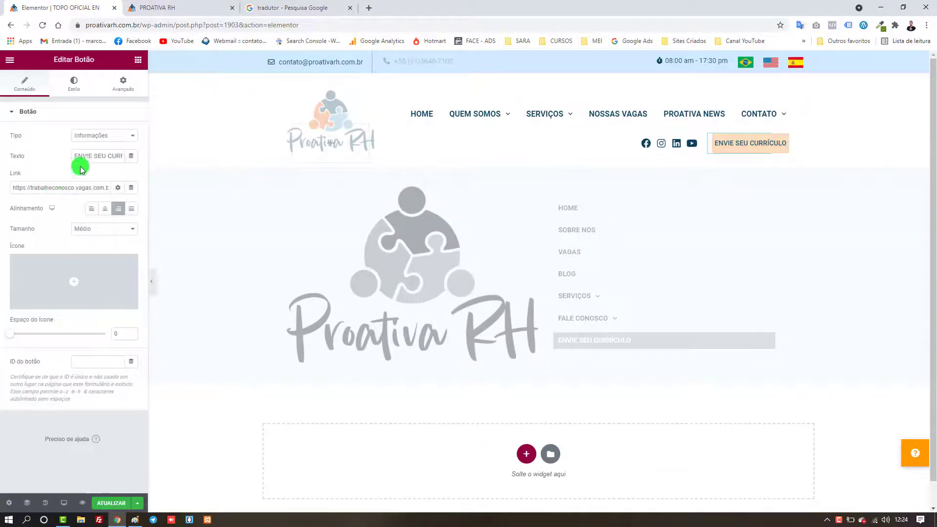
pyautogui.tripleClick(90, 154)
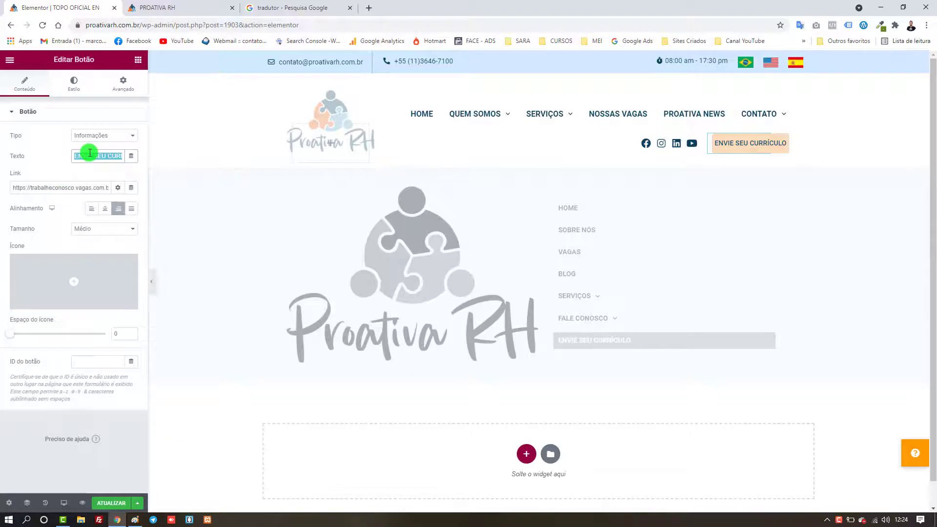
pyautogui.hotkey('ctrl', 'v')
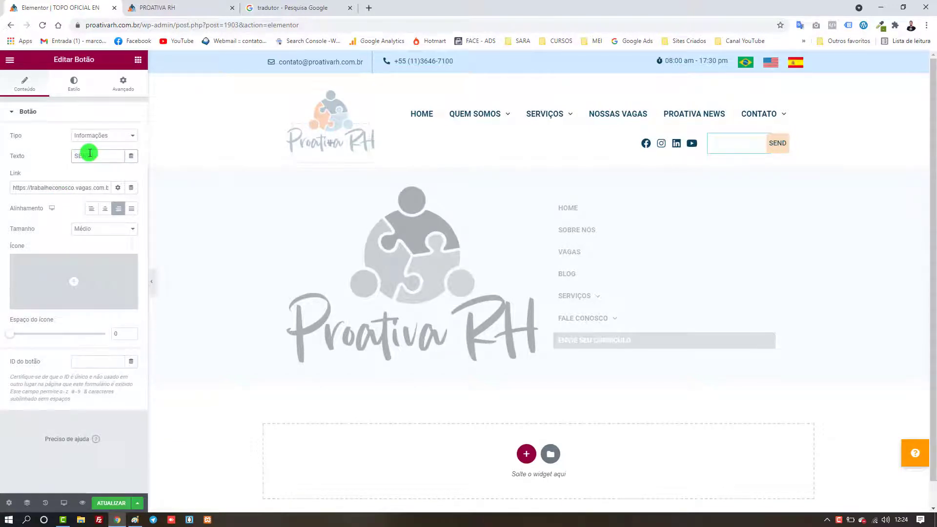
pyautogui.write('YOUR')
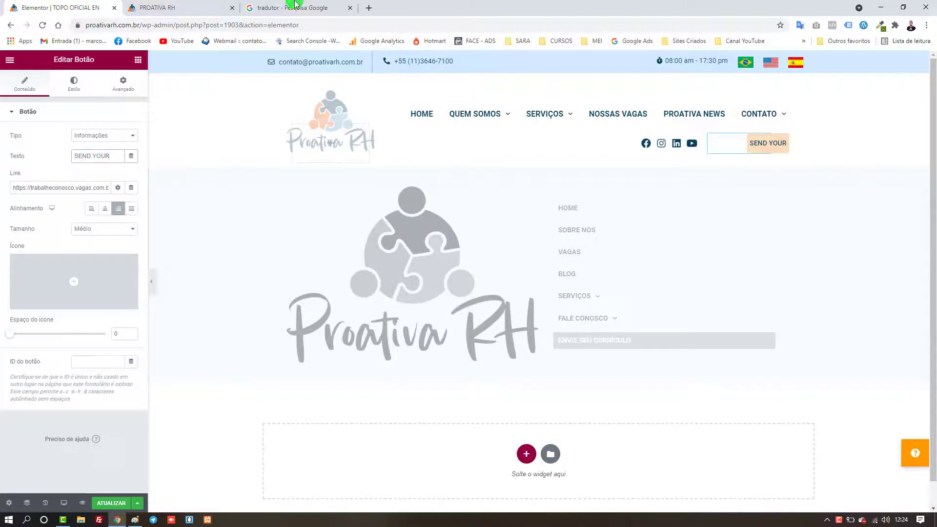
# Copy the translation "send your resume" as plain text and use it as the header button's text.
pyautogui.click(295, 6)
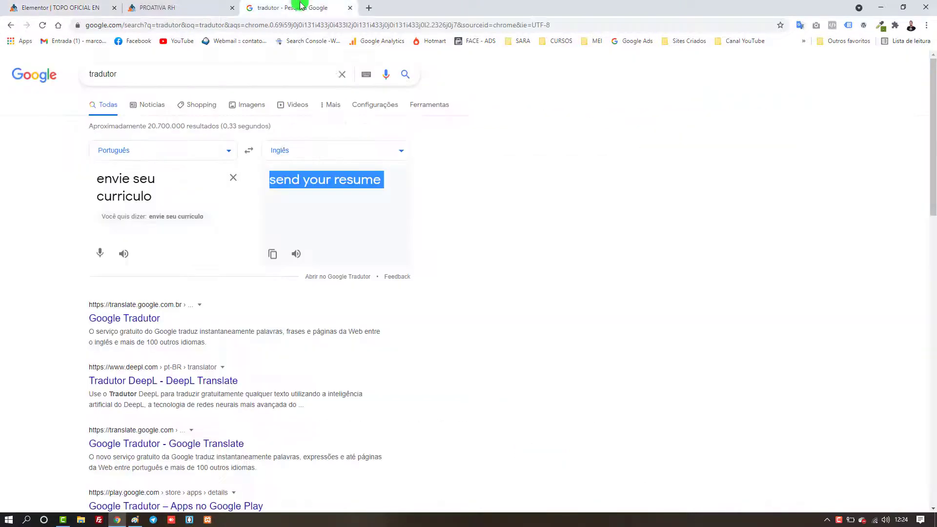
pyautogui.rightClick(306, 180)
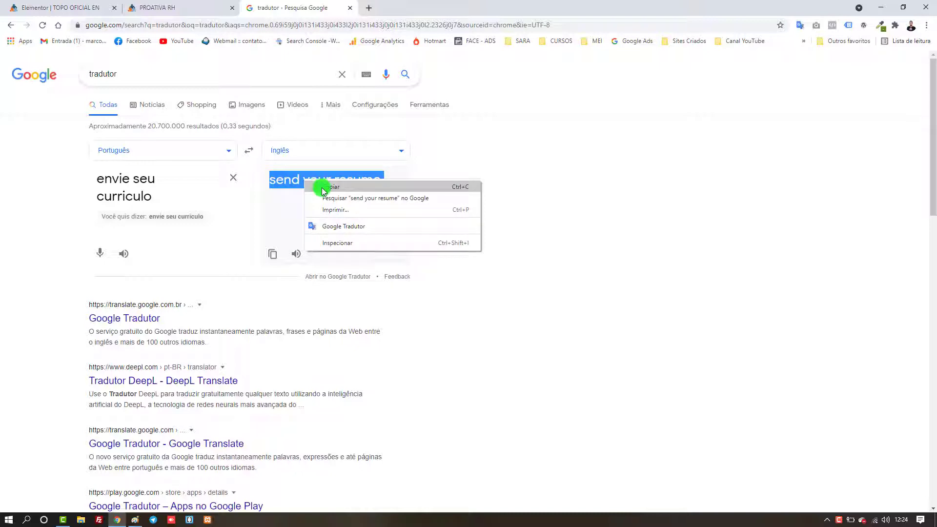
pyautogui.click(321, 187)
pyautogui.doubleClick(289, 73)
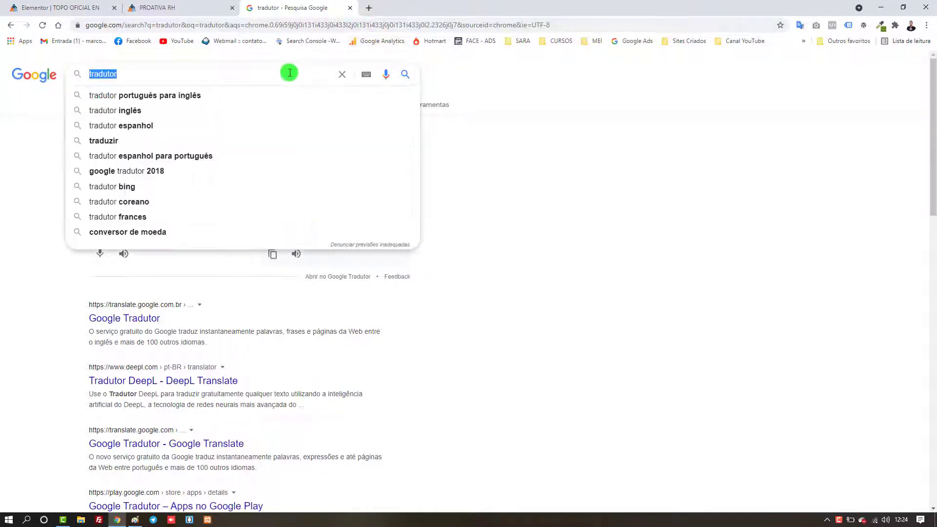
pyautogui.click(290, 73)
pyautogui.hotkey('ctrl', 'v')
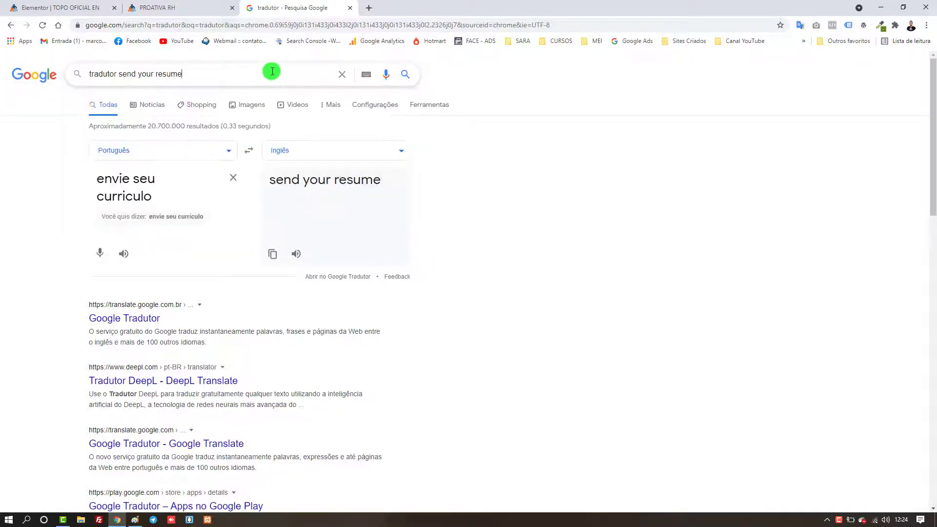
pyautogui.moveTo(118, 74); pyautogui.dragTo(199, 75)
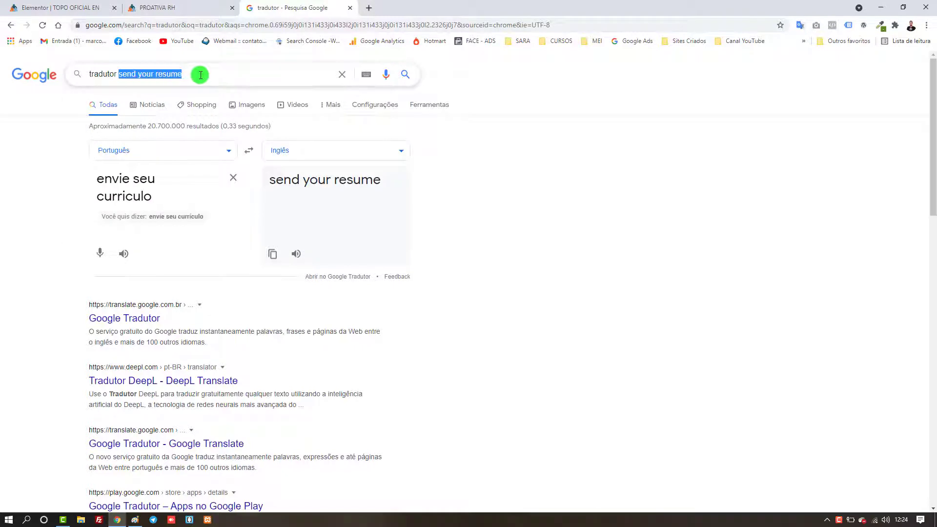
pyautogui.hotkey('ctrl', 'x')
pyautogui.click(59, 8)
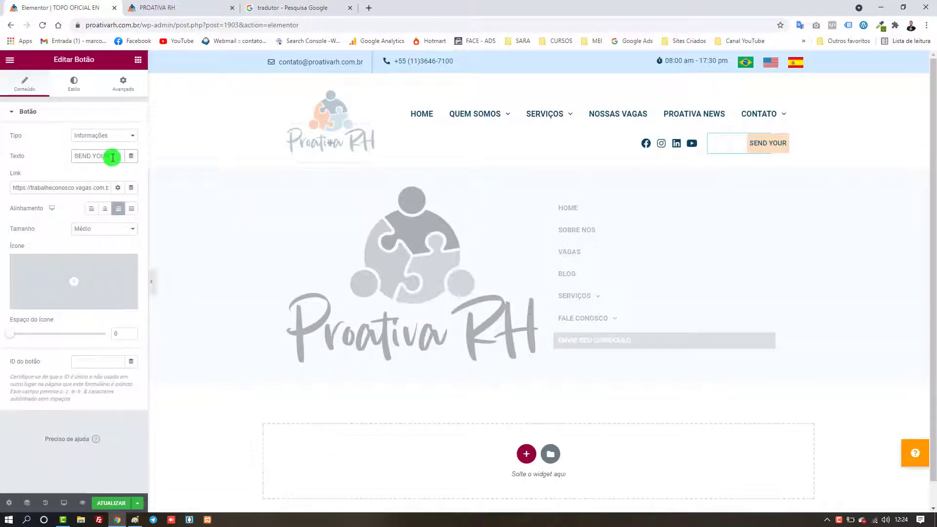
pyautogui.hotkey('ctrl', 'v')
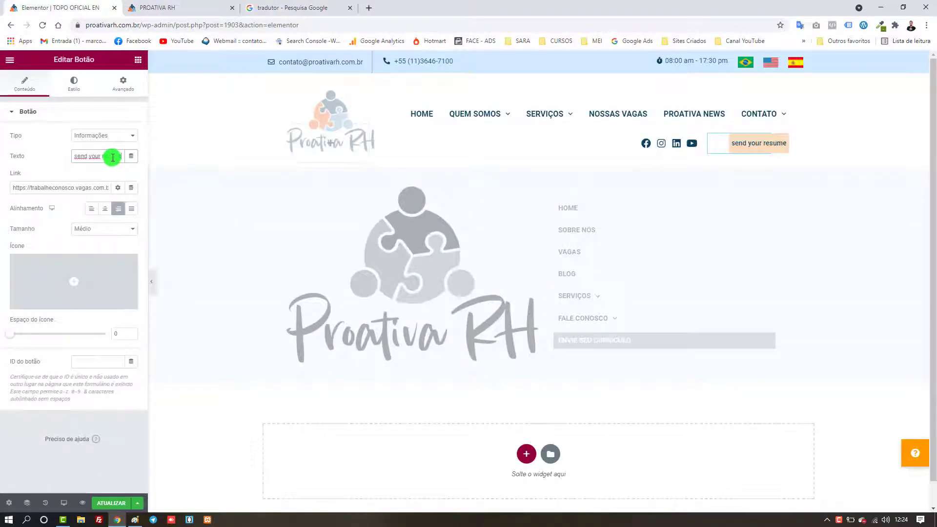
# Set the résumé button's typography transformation to Maiúsculas.
pyautogui.click(76, 86)
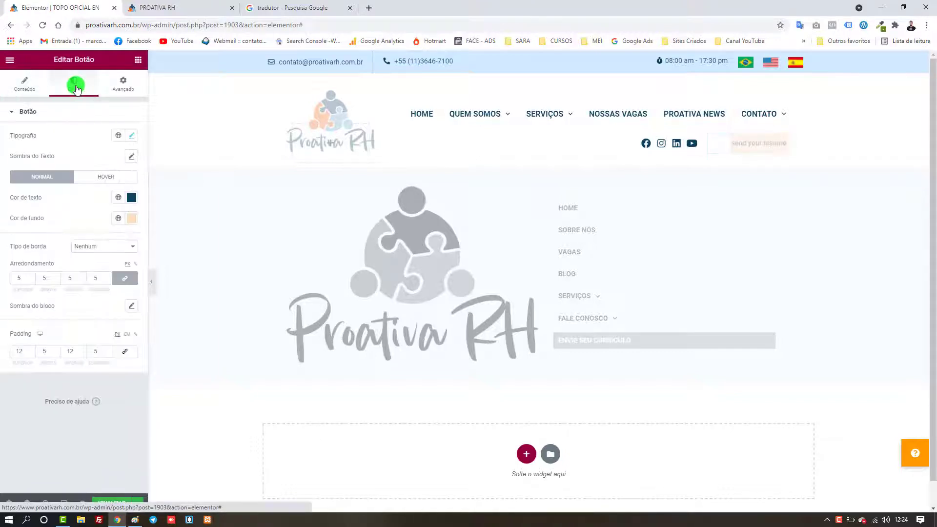
pyautogui.click(133, 136)
pyautogui.click(105, 260)
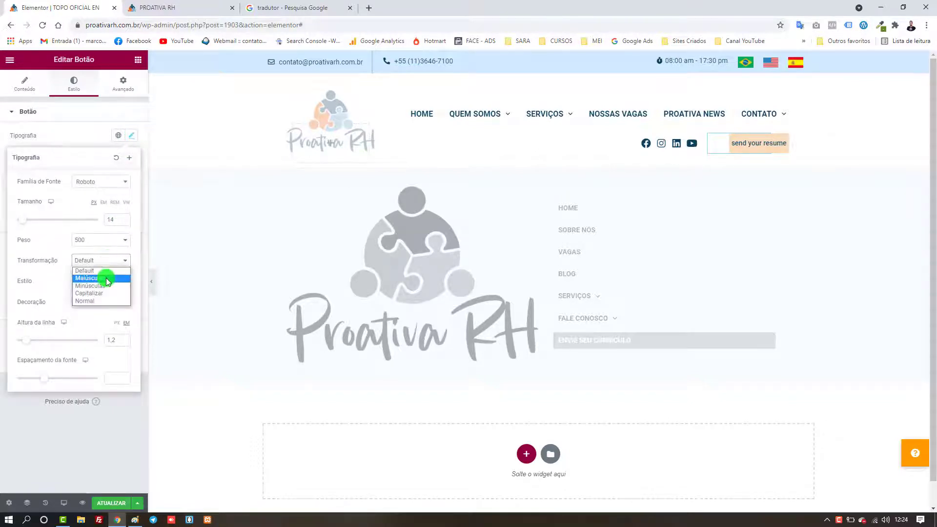
pyautogui.click(107, 279)
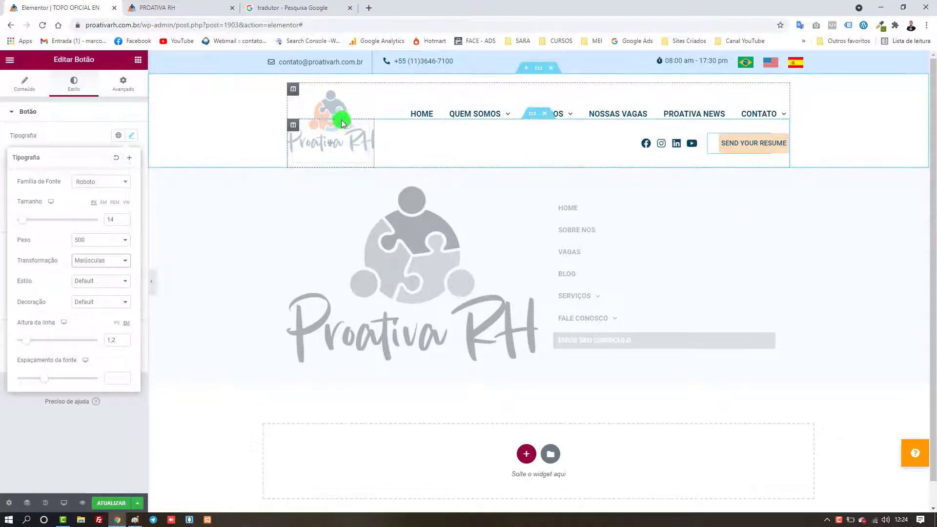
# Replace the Site Logo widget in the header with a regular Imagem widget in the same column.
pyautogui.click(370, 100)
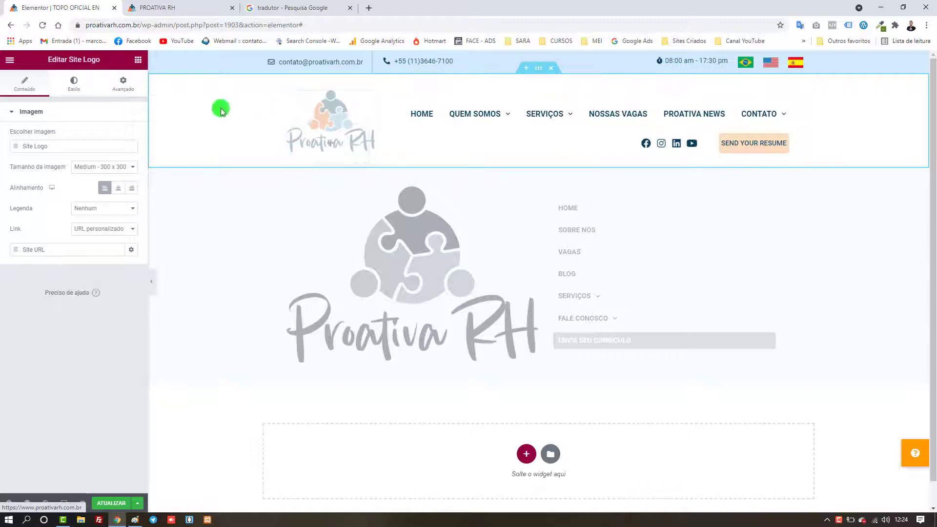
pyautogui.click(138, 60)
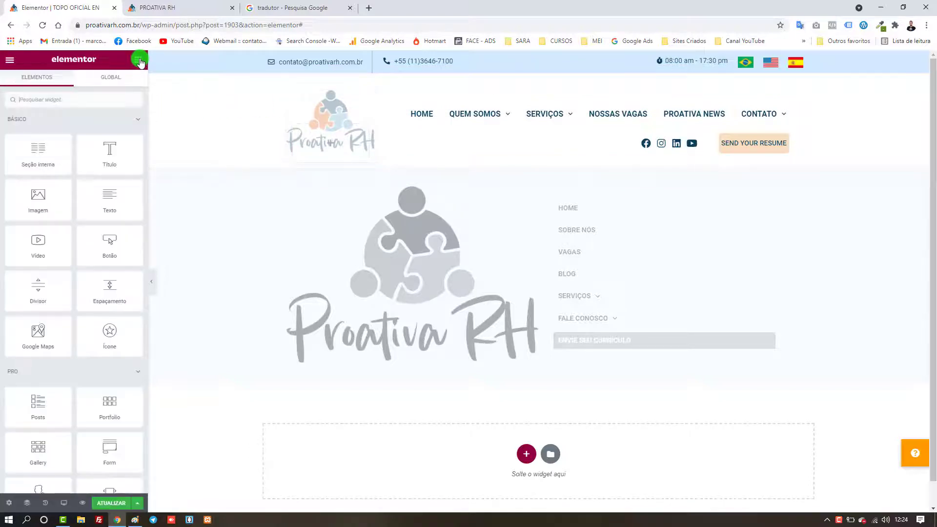
pyautogui.moveTo(40, 195); pyautogui.dragTo(315, 122)
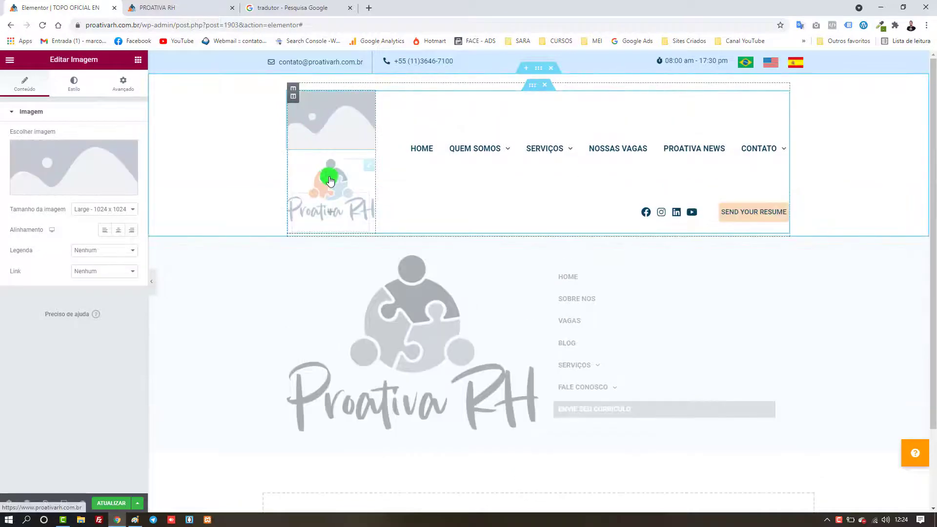
pyautogui.rightClick(328, 178)
pyautogui.click(357, 317)
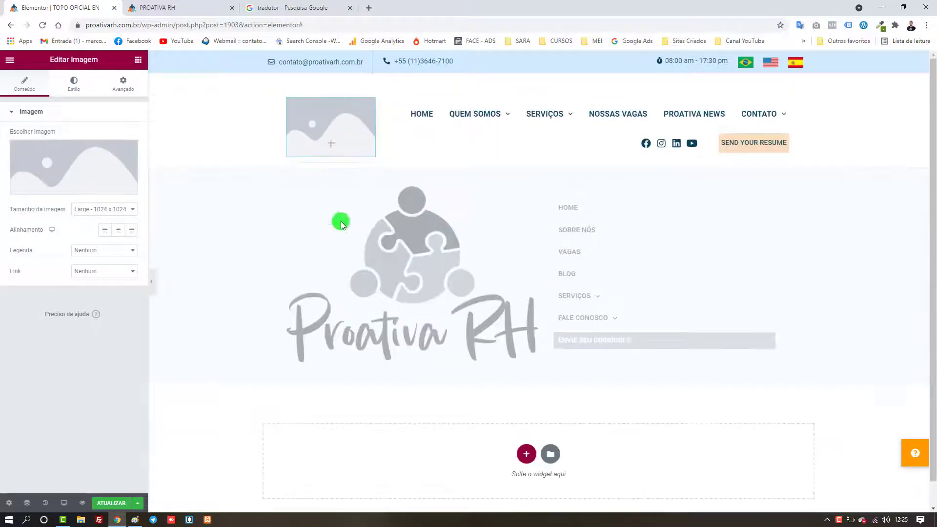
# Load the website's English home page at proativarh.com.br/en/home-en/.
pyautogui.click(190, 6)
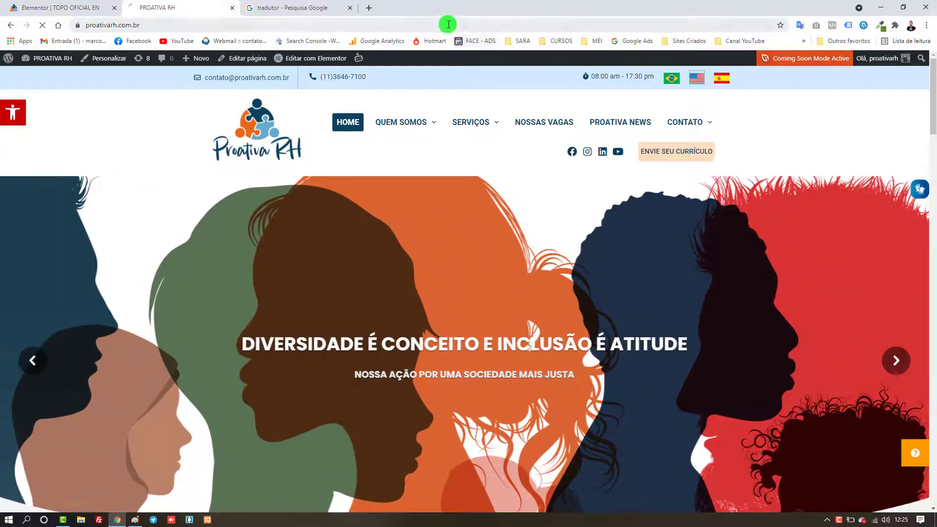
pyautogui.click(447, 24)
pyautogui.press('Return')
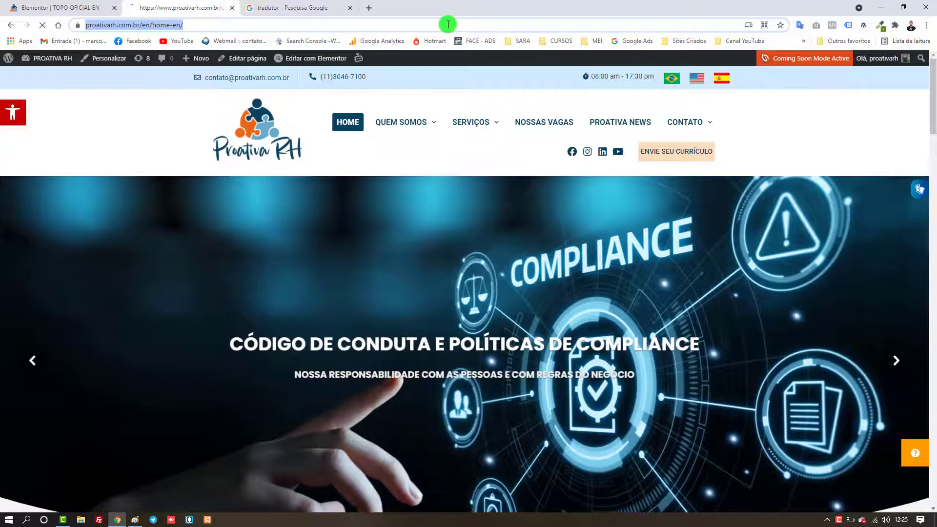
# Open the image selection for the header's new Imagem widget in the Elementor tab and check the media library for the logo.
pyautogui.click(56, 7)
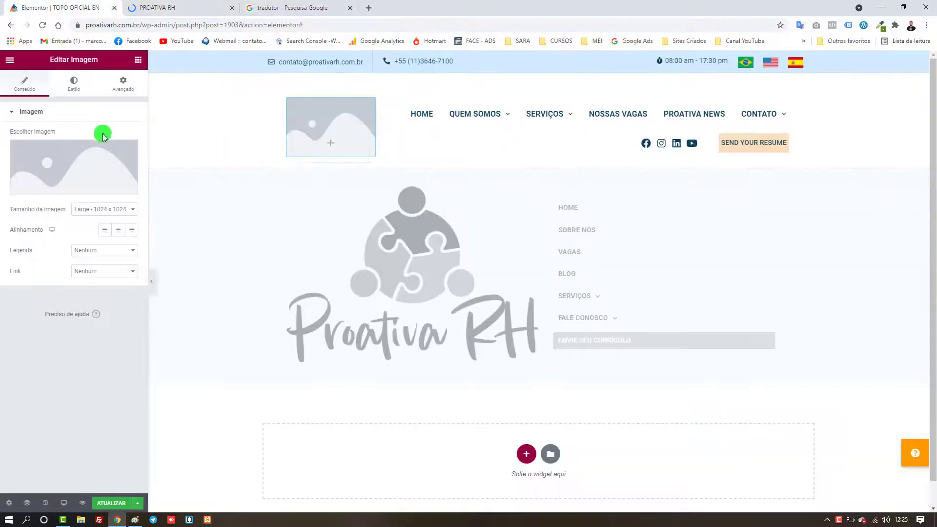
pyautogui.click(79, 174)
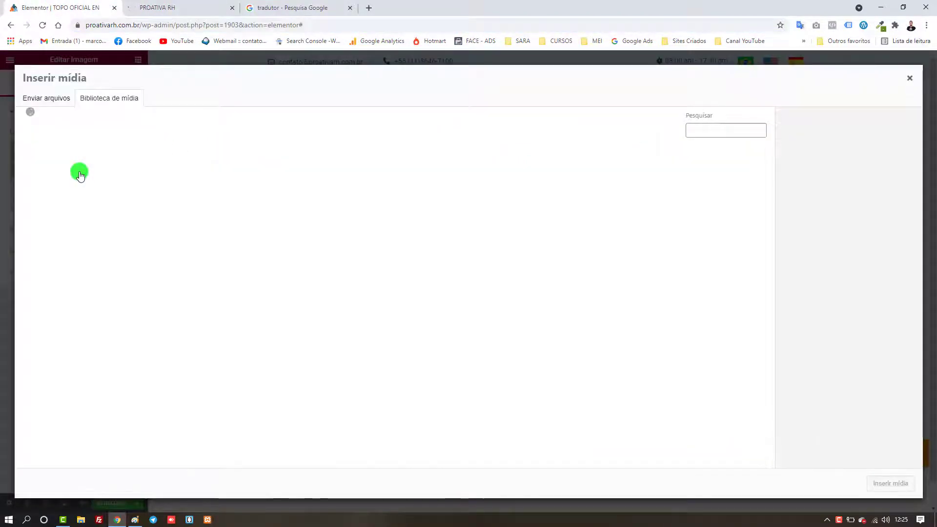
pyautogui.click(64, 97)
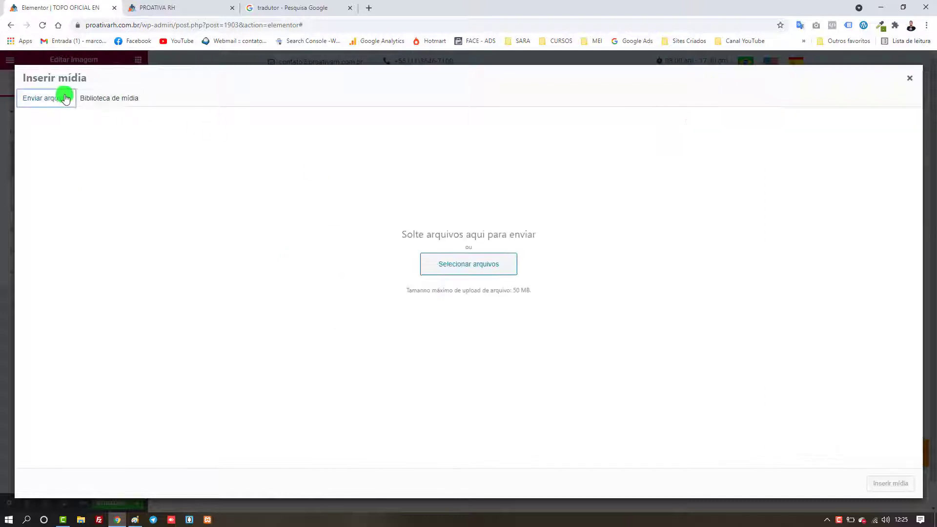
pyautogui.click(107, 98)
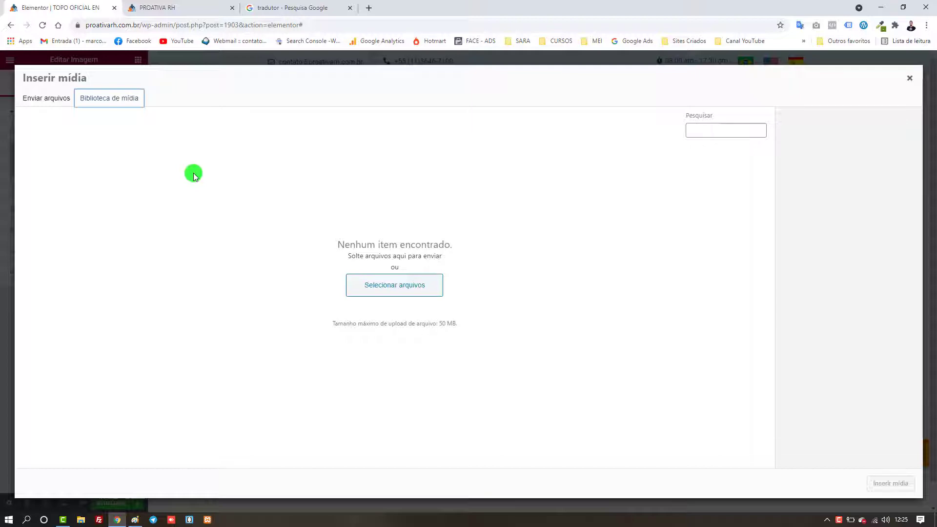
# Save the Proativa RH logo from the English home page to the Downloads folder as the PNG image PROATIVA-RH.
pyautogui.click(194, 8)
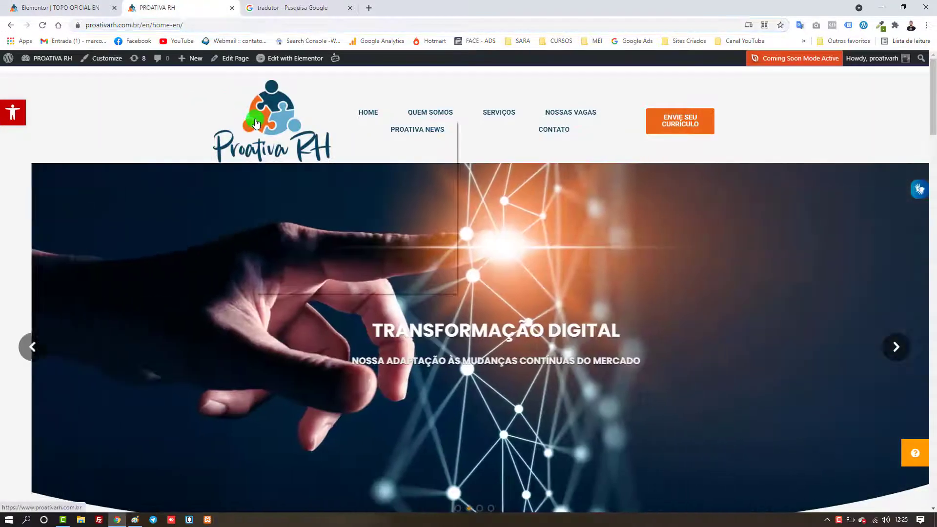
pyautogui.rightClick(256, 122)
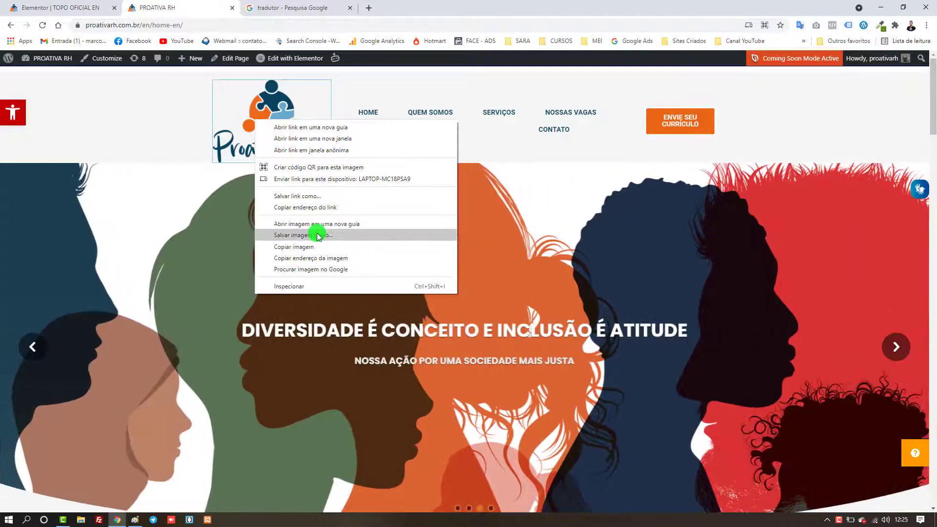
pyautogui.click(318, 235)
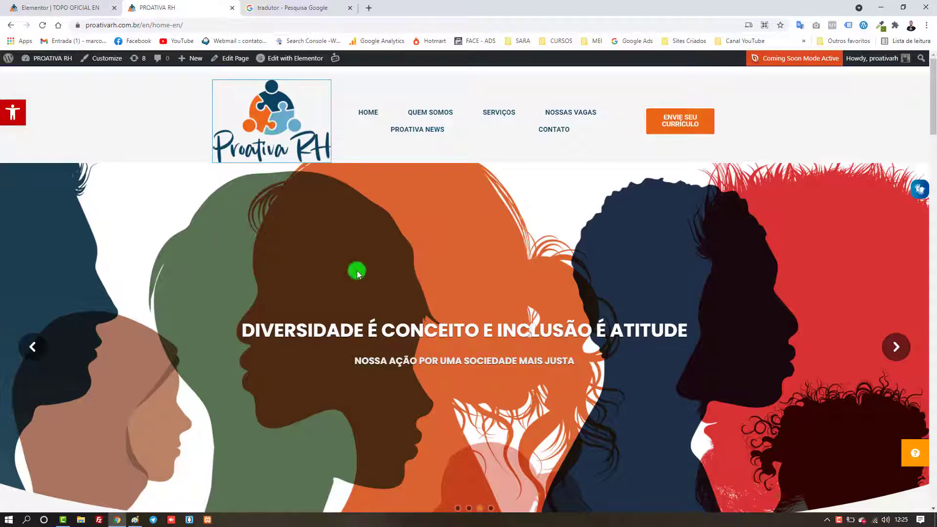
pyautogui.scroll(-6, 355, 270)
pyautogui.scroll(6, 282, 257)
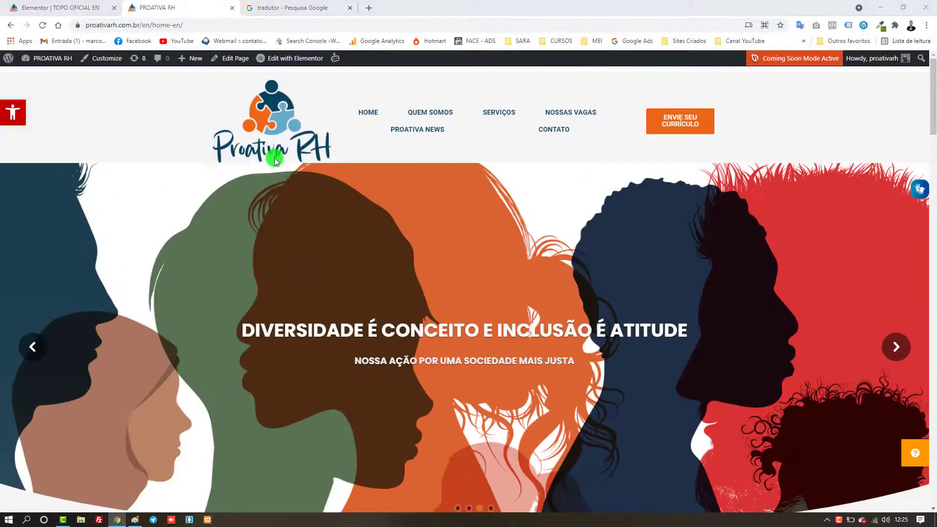
pyautogui.rightClick(275, 126)
pyautogui.press('v')
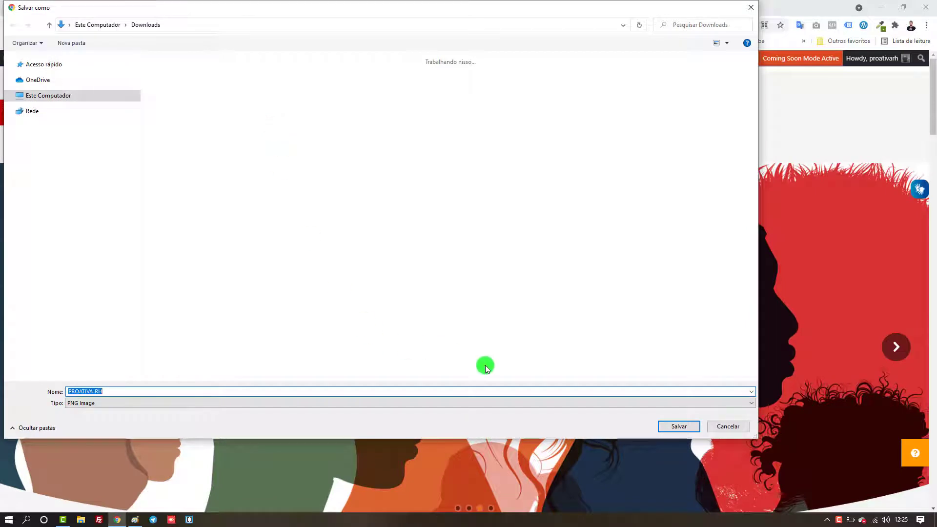
pyautogui.click(691, 430)
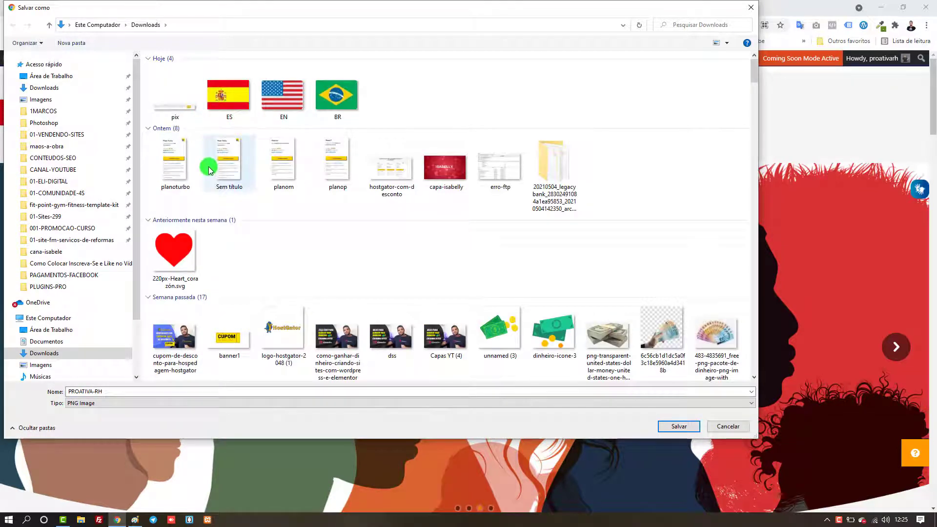
pyautogui.click(689, 428)
# Upload PROATIVA-RH.png from Downloads to the media library and insert it into the header's Imagem widget.
pyautogui.click(62, 7)
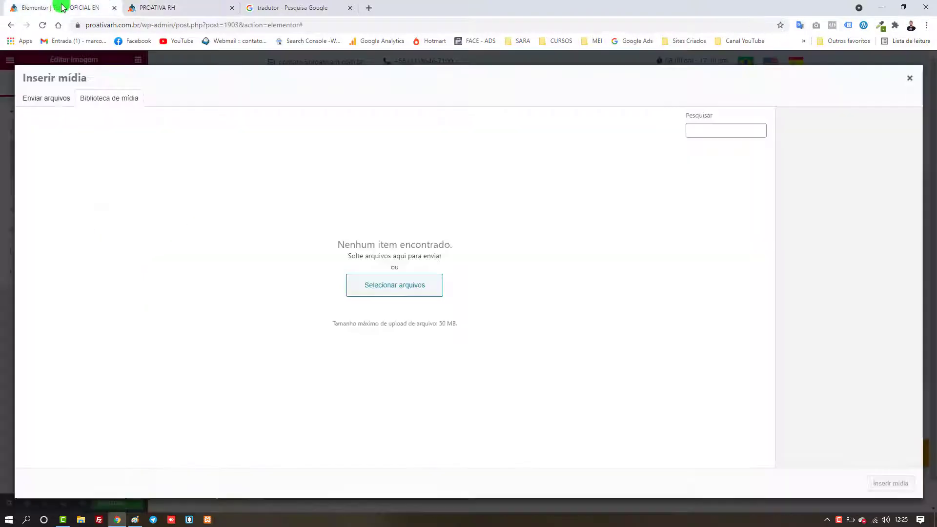
pyautogui.click(376, 289)
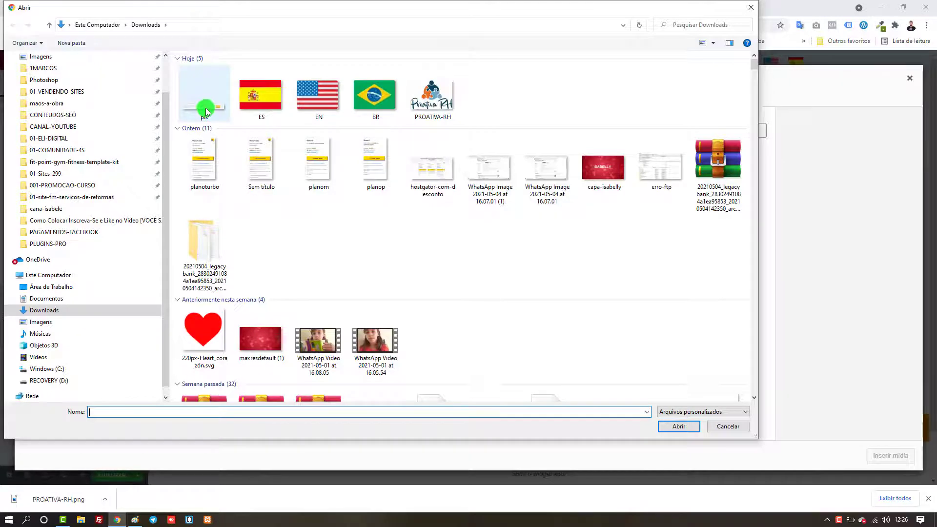
pyautogui.click(204, 91)
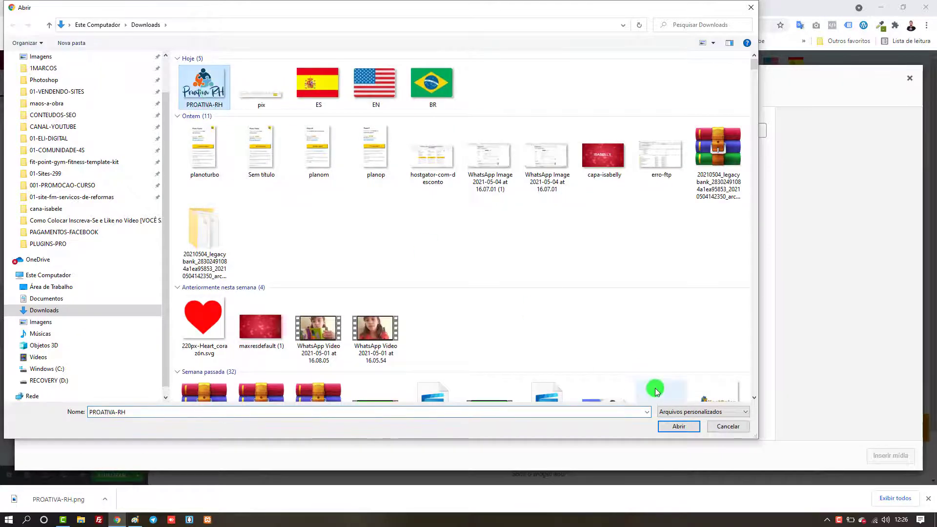
pyautogui.click(675, 427)
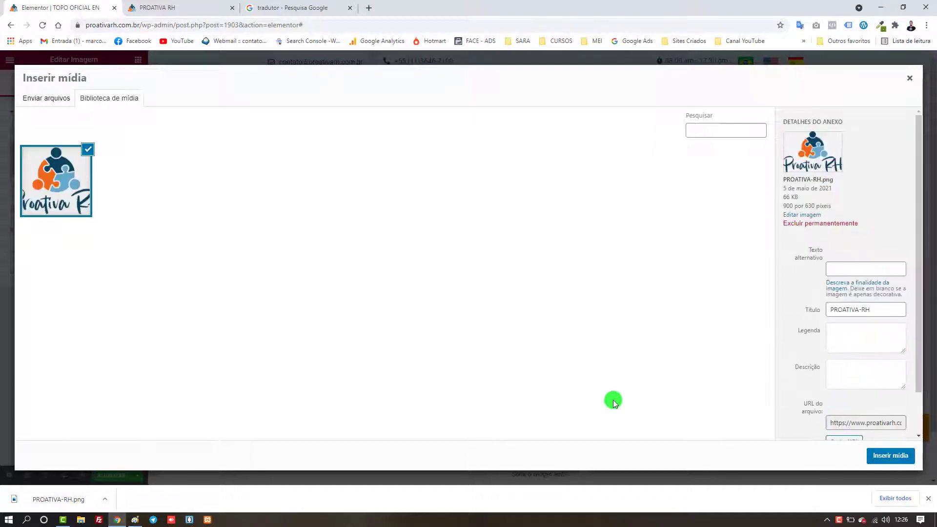
pyautogui.click(889, 455)
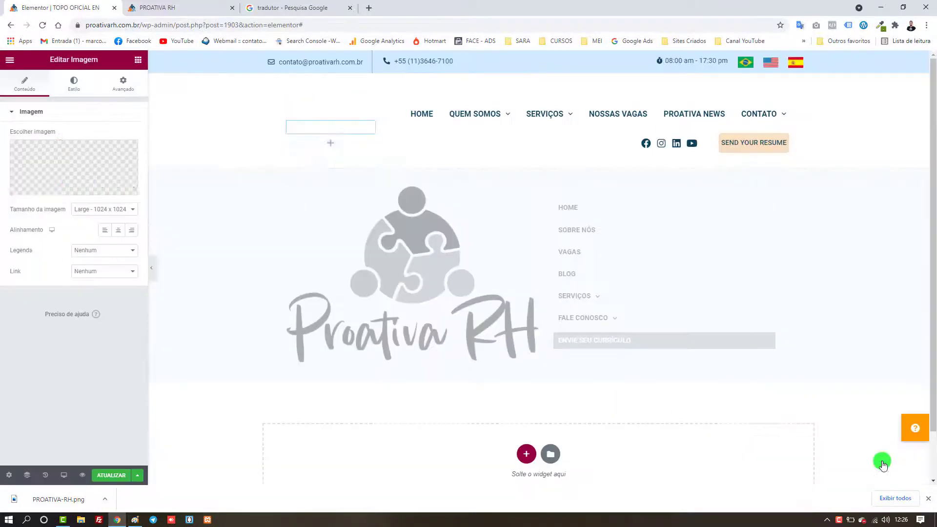
pyautogui.click(105, 271)
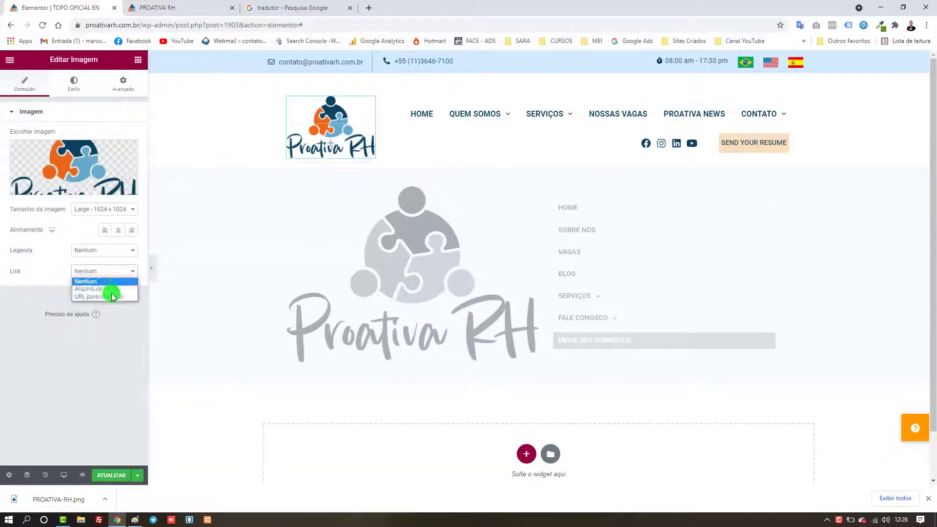
pyautogui.click(112, 301)
pyautogui.click(90, 296)
pyautogui.hotkey('ctrl', 'v')
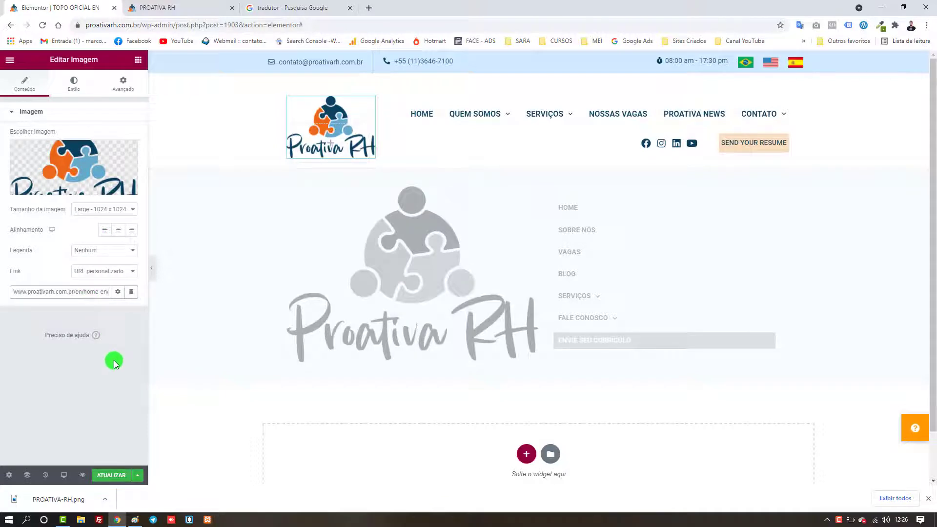
pyautogui.click(115, 474)
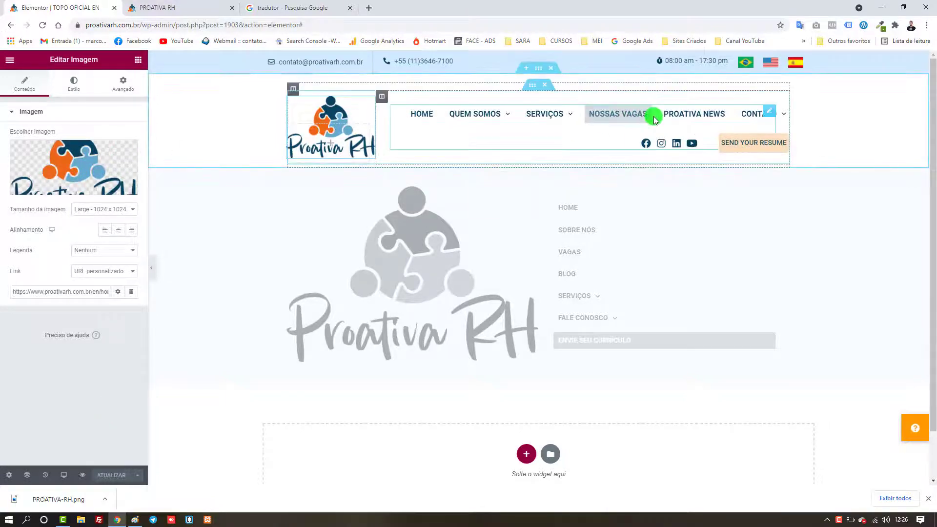
# Open the site's WordPress menu management page in a new browser tab from the English home page.
pyautogui.click(157, 7)
pyautogui.moveTo(58, 61)
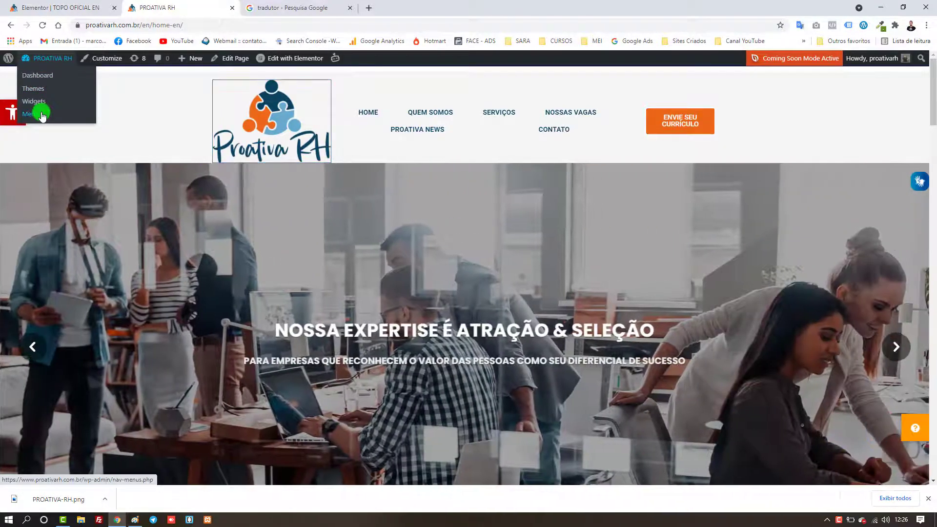
pyautogui.middleClick(42, 115)
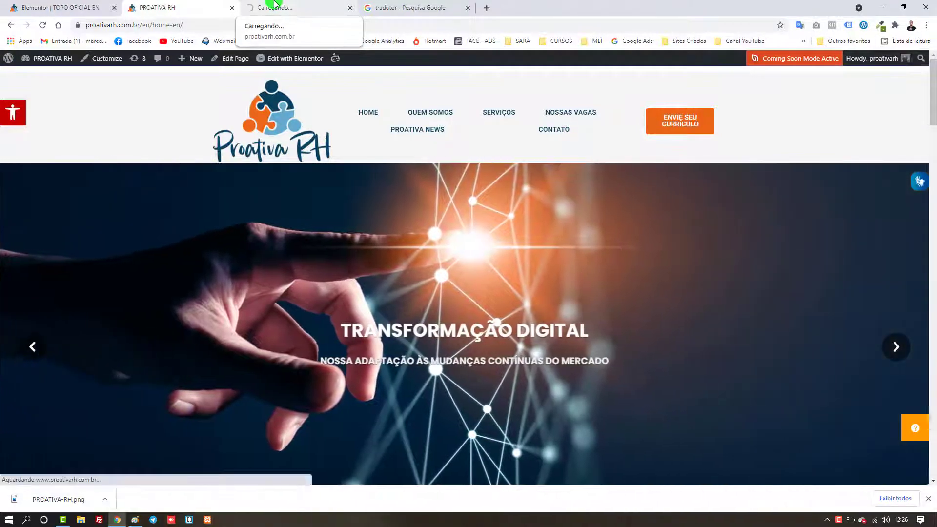
pyautogui.click(274, 4)
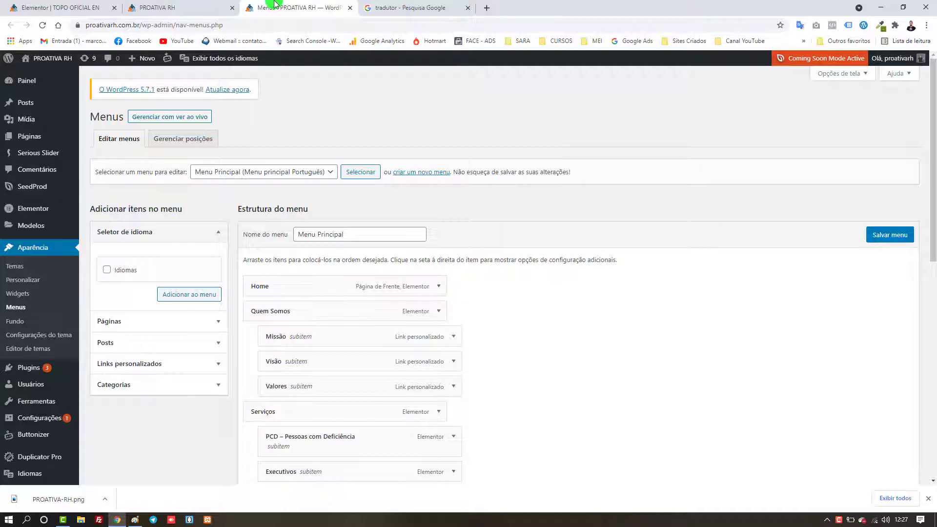
# Start a new WordPress menu and name it Menu Principal EN.
pyautogui.click(382, 228)
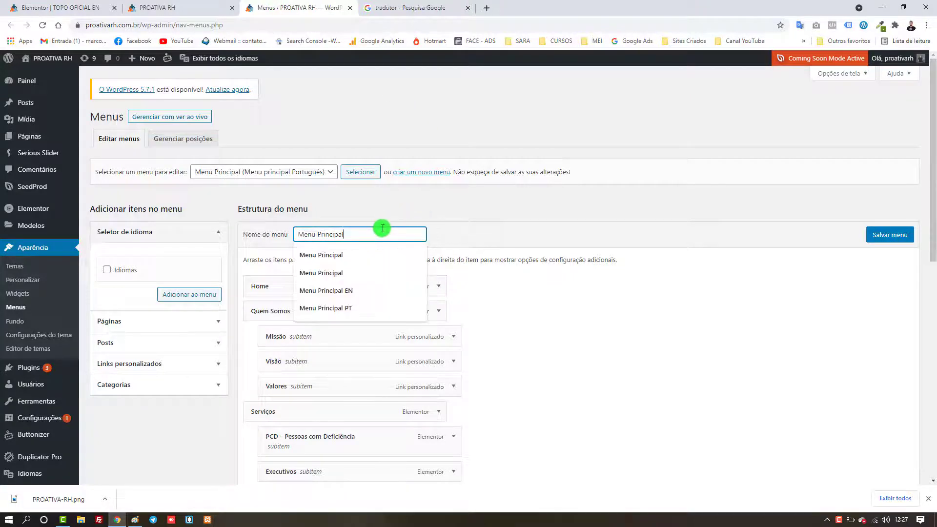
pyautogui.click(456, 213)
pyautogui.click(405, 175)
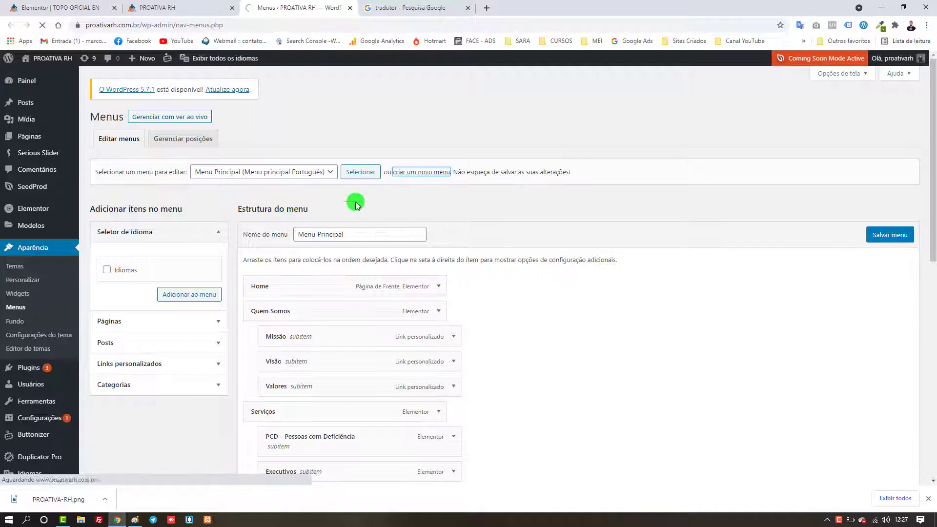
pyautogui.click(351, 230)
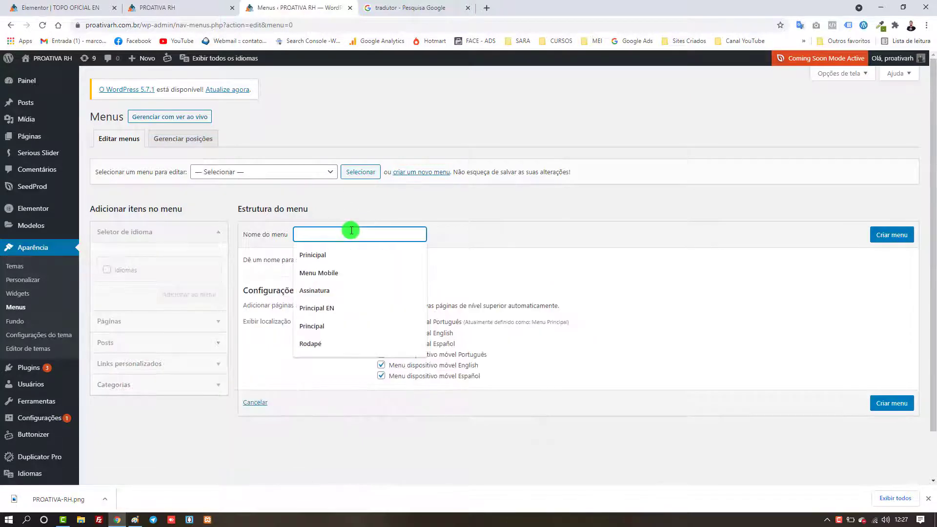
pyautogui.write('Menu')
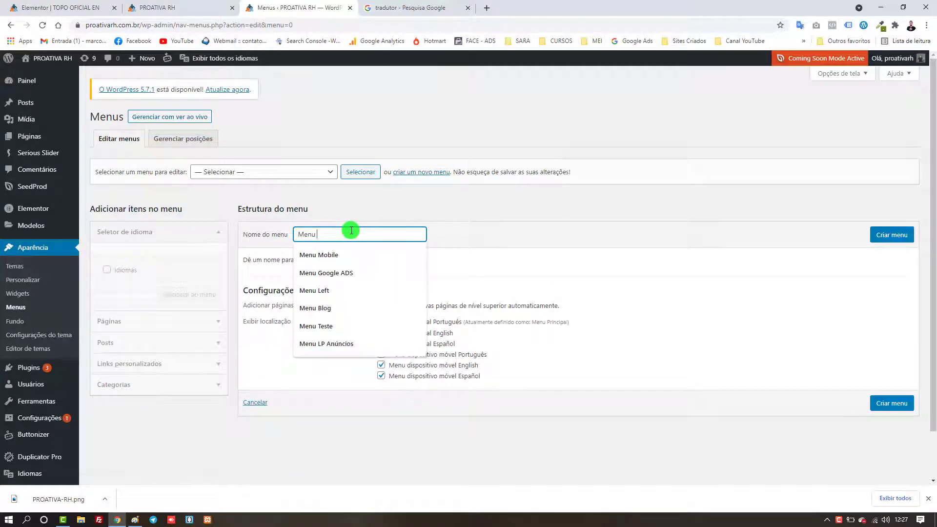
pyautogui.write(' P')
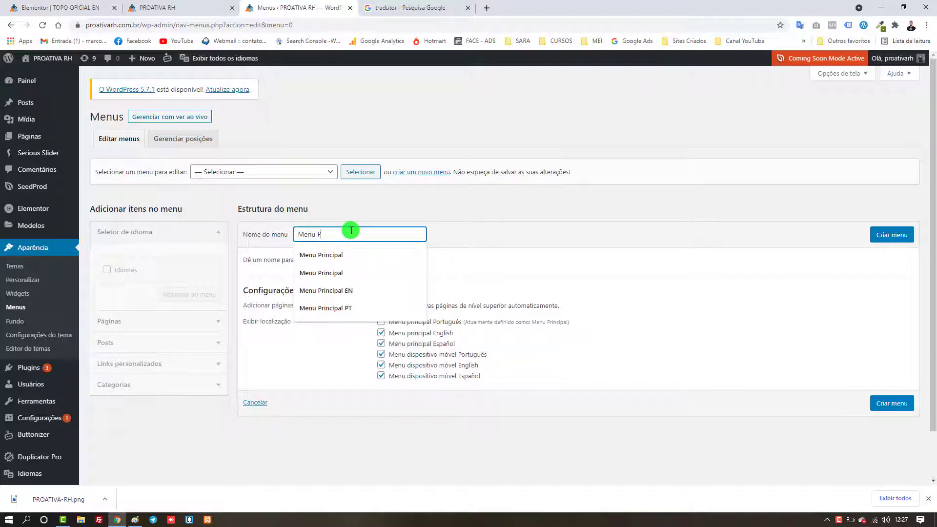
pyautogui.write('rincipal ES')
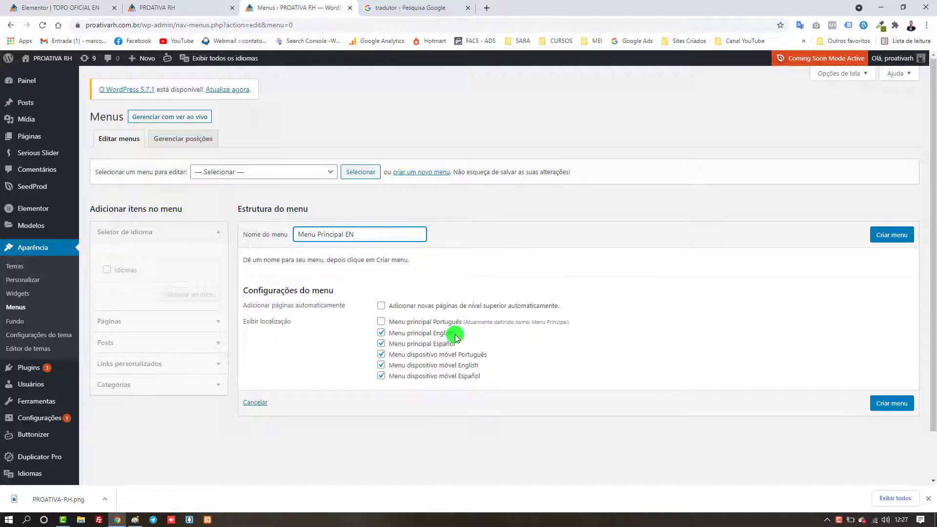
# Limit the new menu's display locations to Menu principal English and Menu dispositivo móvel English, and create the menu.
pyautogui.click(382, 333)
pyautogui.click(381, 344)
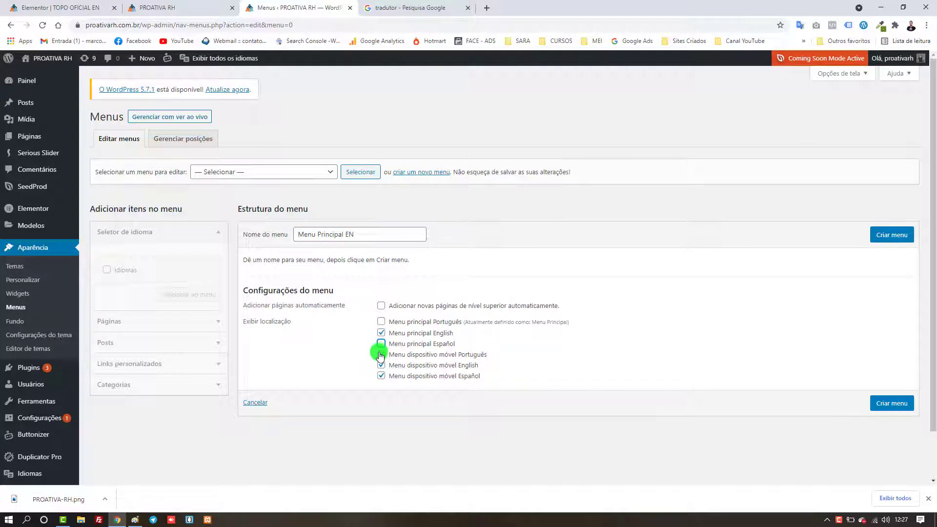
pyautogui.click(380, 354)
pyautogui.click(381, 376)
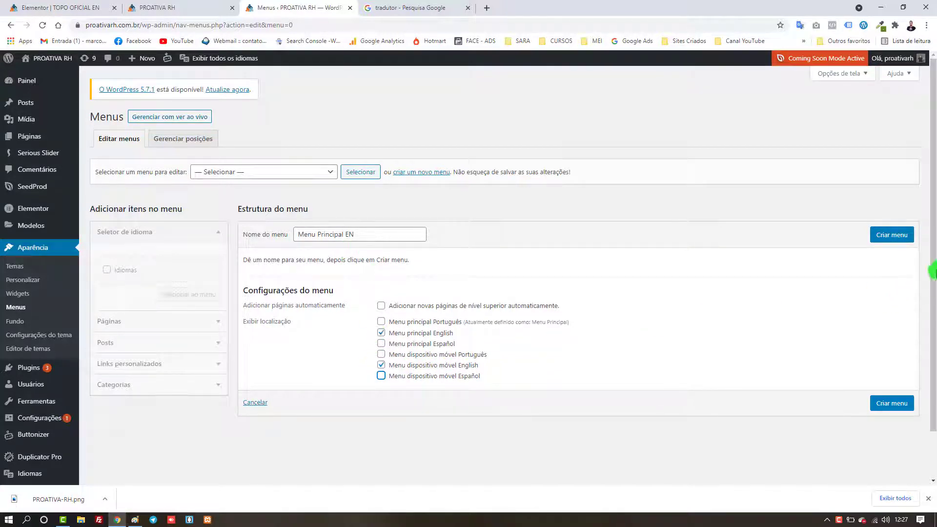
pyautogui.click(893, 236)
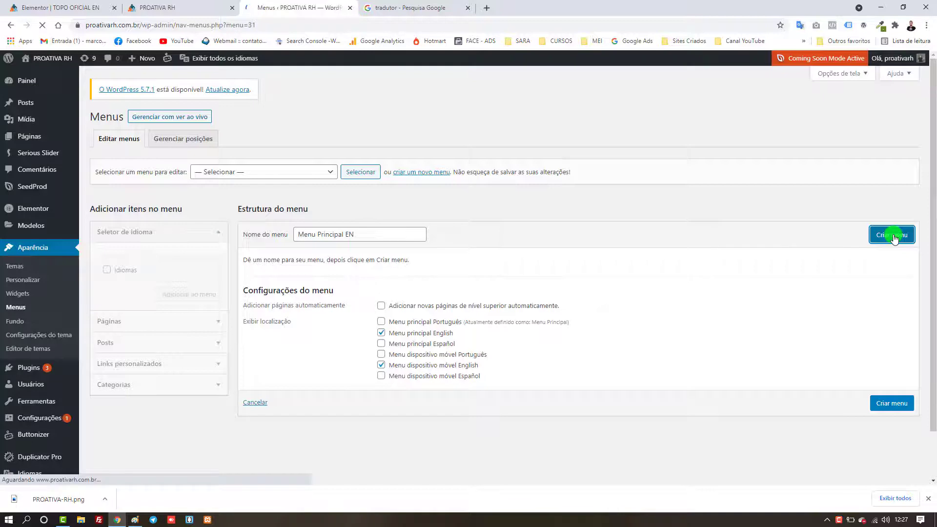
# Add the pages Home EN and About Us to Menu Principal EN.
pyautogui.click(201, 321)
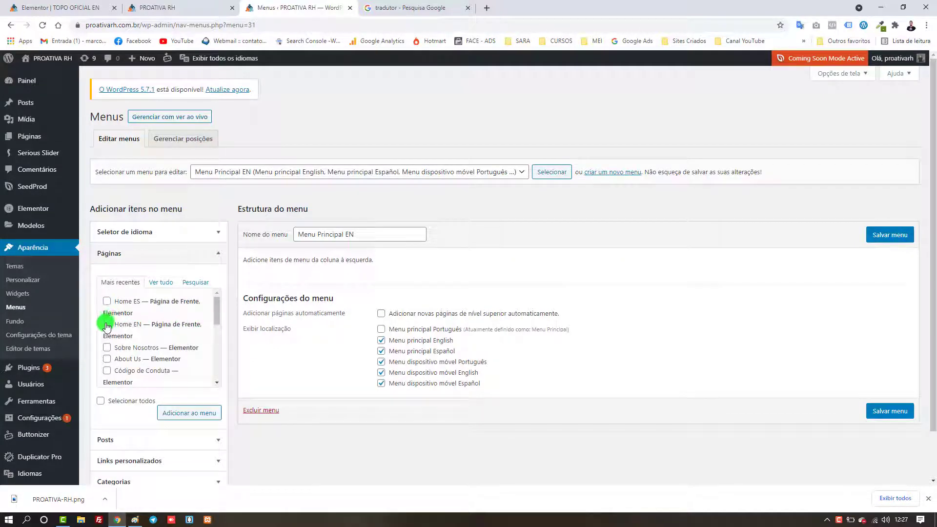
pyautogui.click(107, 324)
pyautogui.click(215, 418)
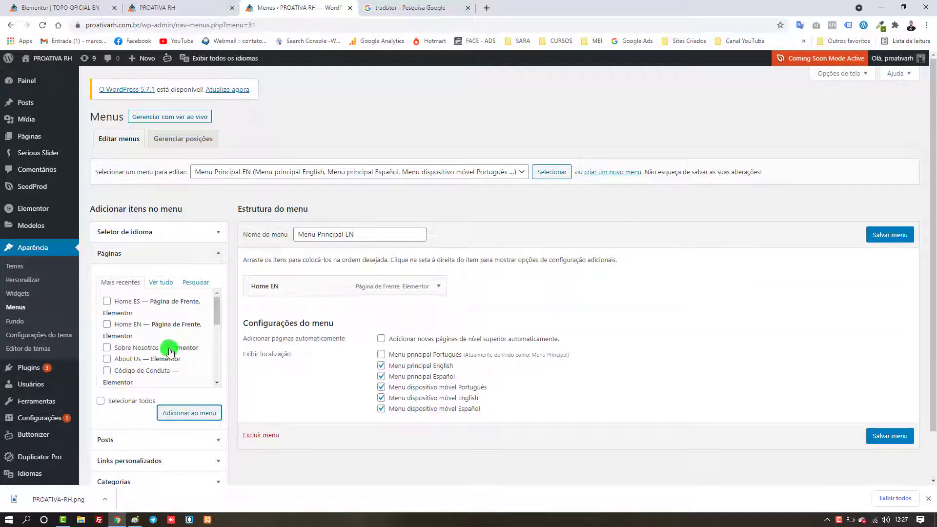
pyautogui.click(107, 359)
pyautogui.click(179, 414)
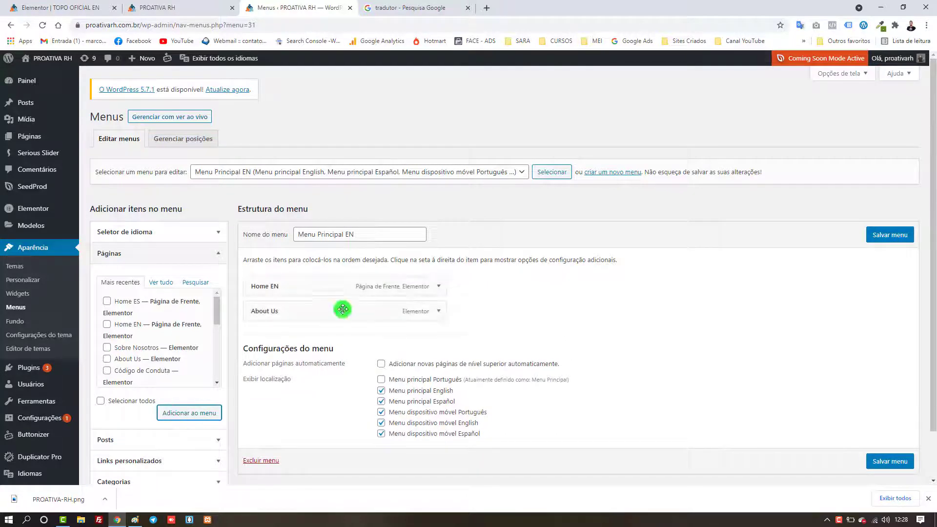
# Clear the display locations Menu dispositivo móvel Português, Menu dispositivo móvel Español and Menu principal Español for Menu Principal EN.
pyautogui.click(381, 412)
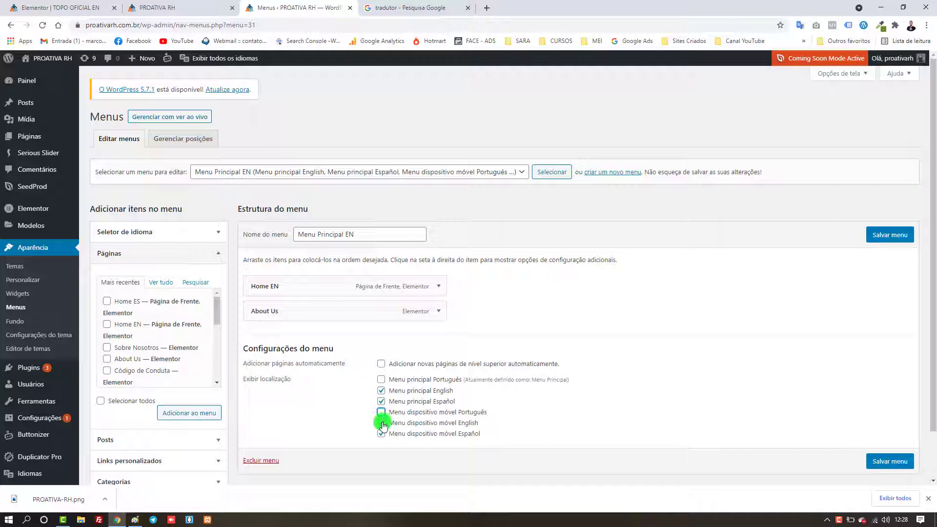
pyautogui.click(381, 401)
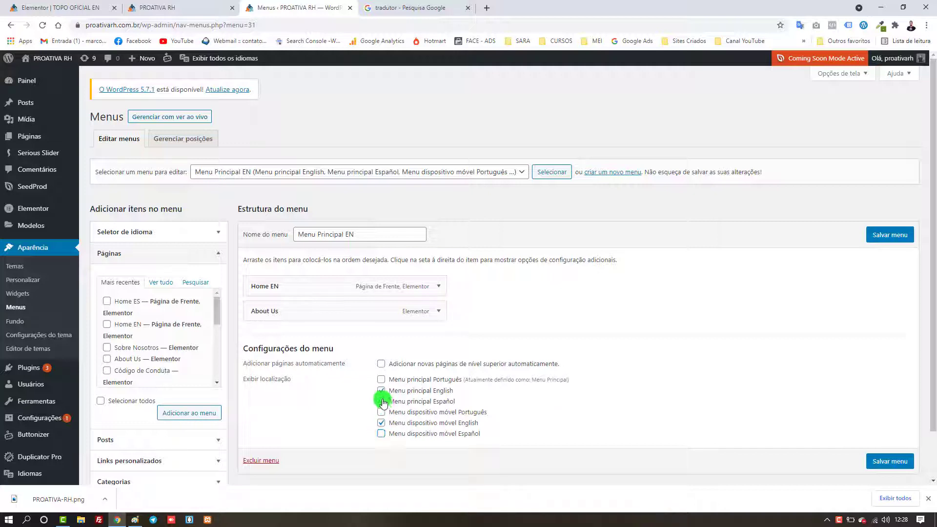
# Save Menu Principal EN, switch to the TOPO OFICIAL EN template in Elementor and reload its editor.
pyautogui.click(873, 465)
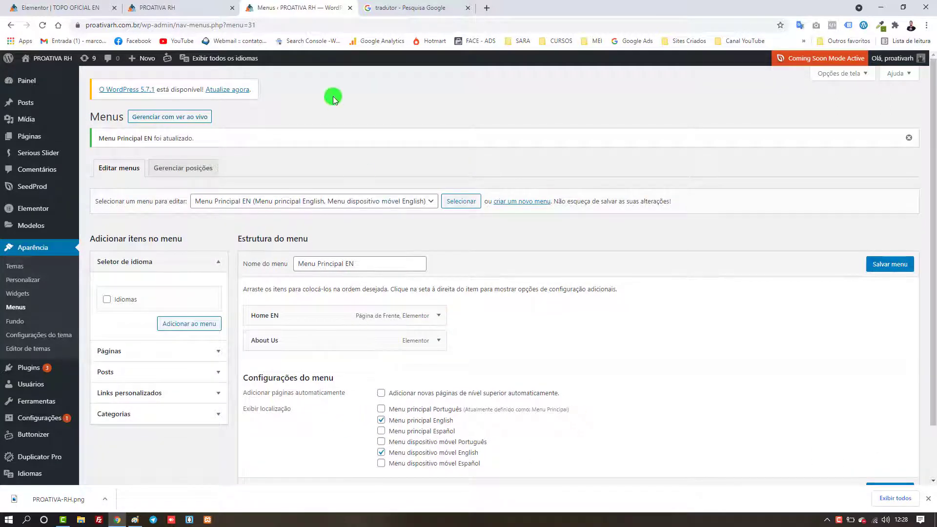
pyautogui.click(94, 7)
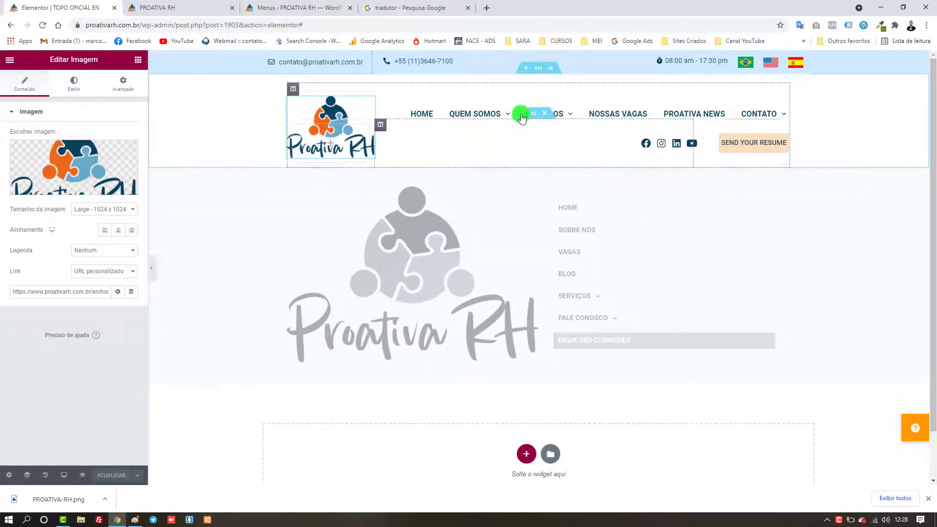
pyautogui.click(43, 28)
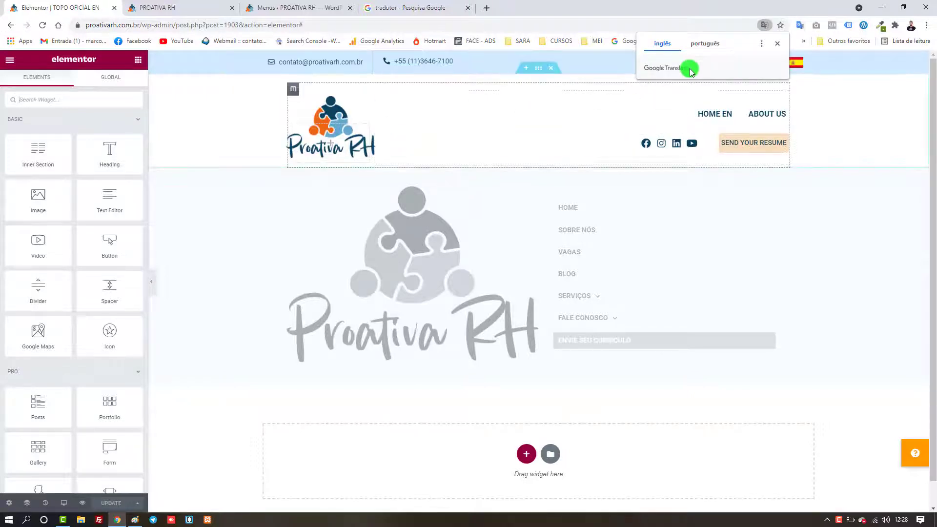
pyautogui.click(777, 44)
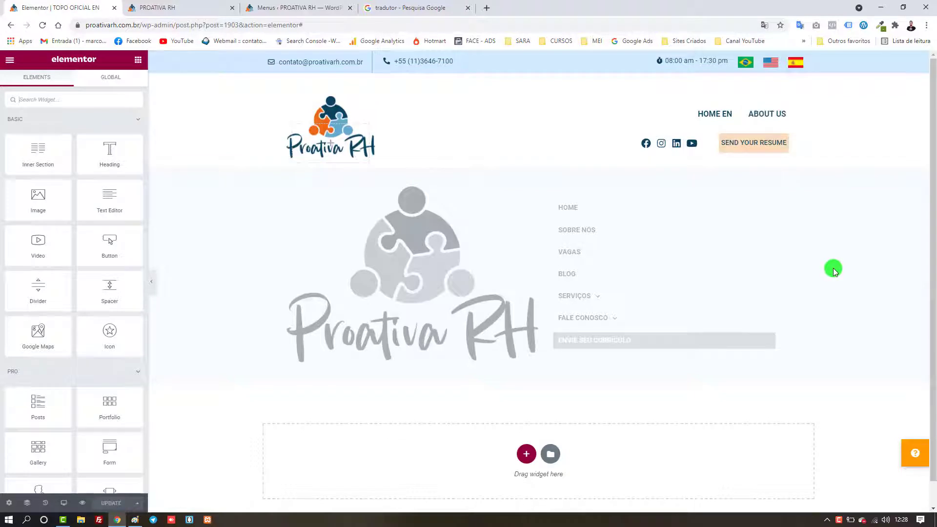
# Assign Menu Principal EN to the header's Nav Menu widget and update the template.
pyautogui.click(773, 114)
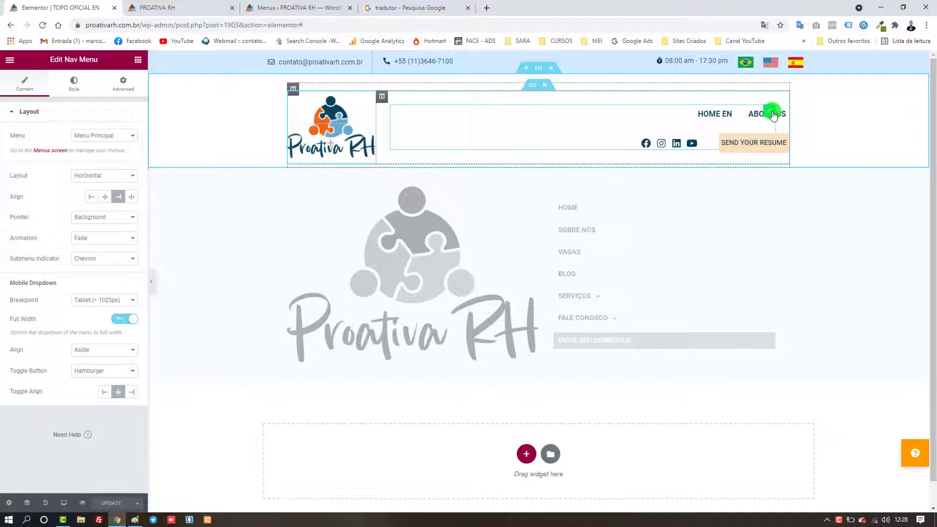
pyautogui.click(116, 137)
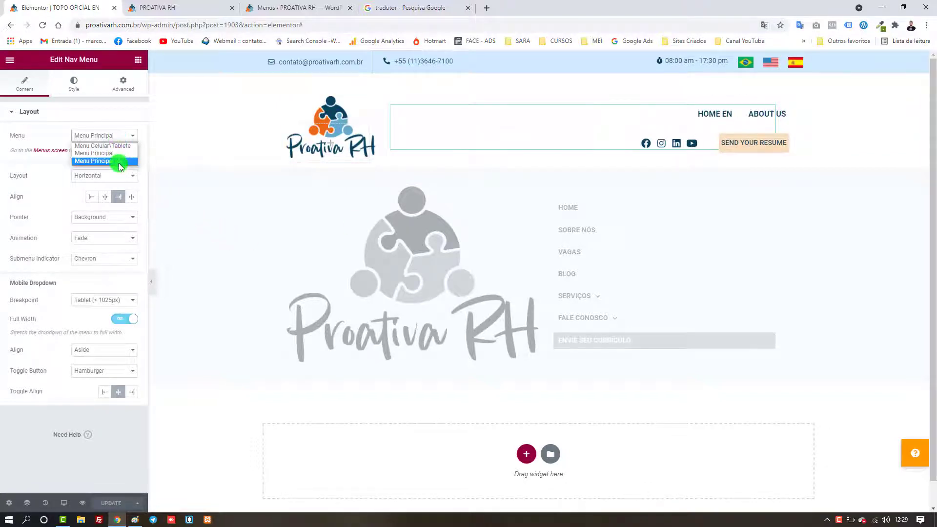
pyautogui.click(119, 163)
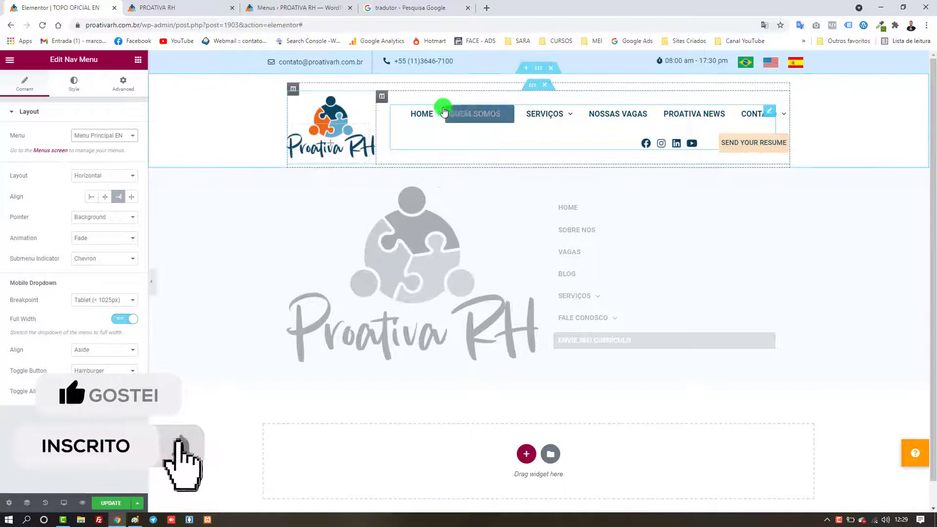
pyautogui.click(125, 138)
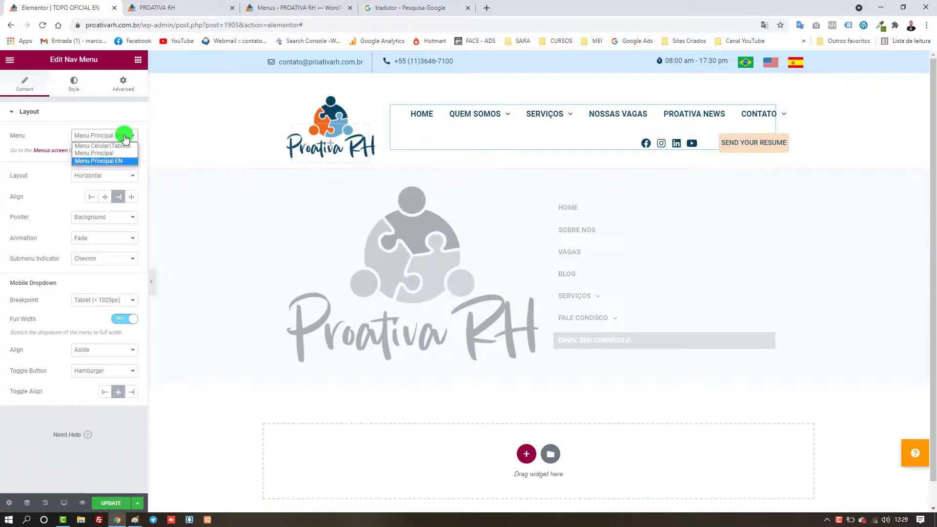
pyautogui.click(120, 162)
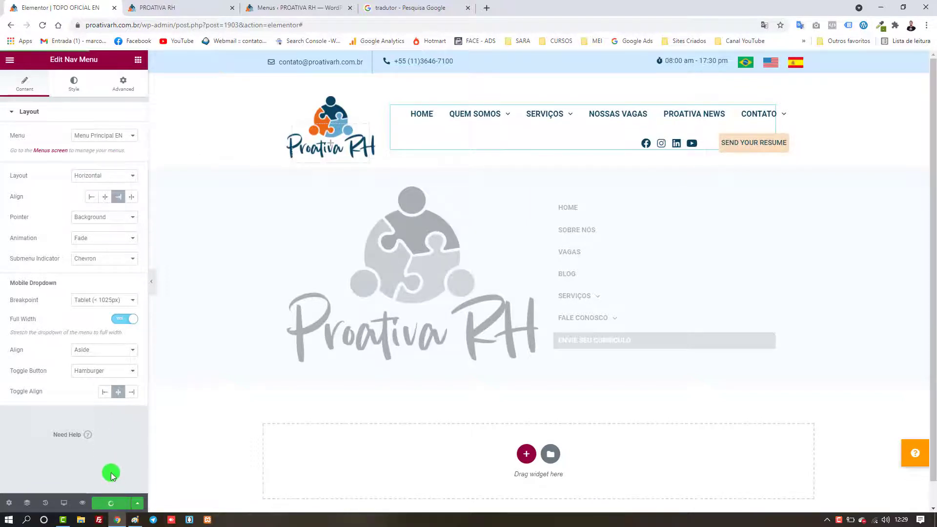
# Check the live English page and Menu Principal EN's settings, then reload the Elementor editor and inspect the Nav Menu widget's menu.
pyautogui.click(184, 6)
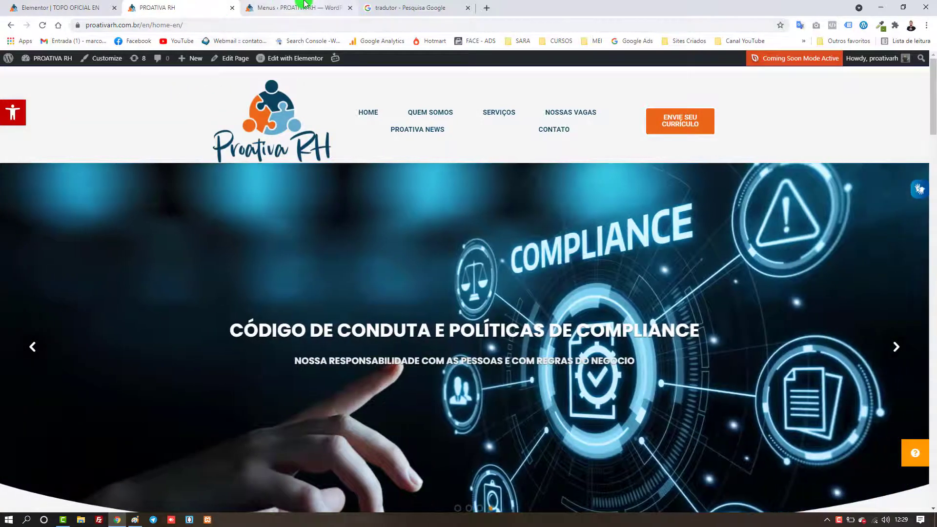
pyautogui.click(305, 3)
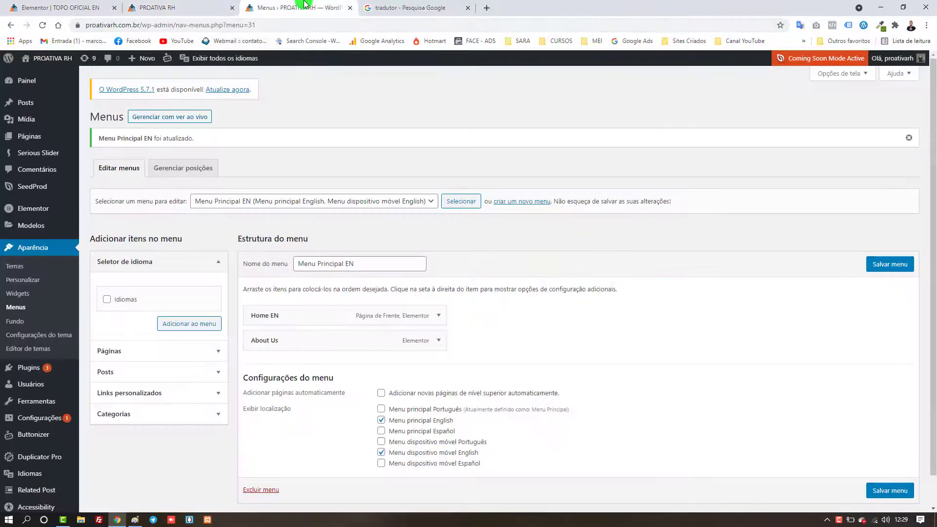
pyautogui.scroll(-2, 666, 399)
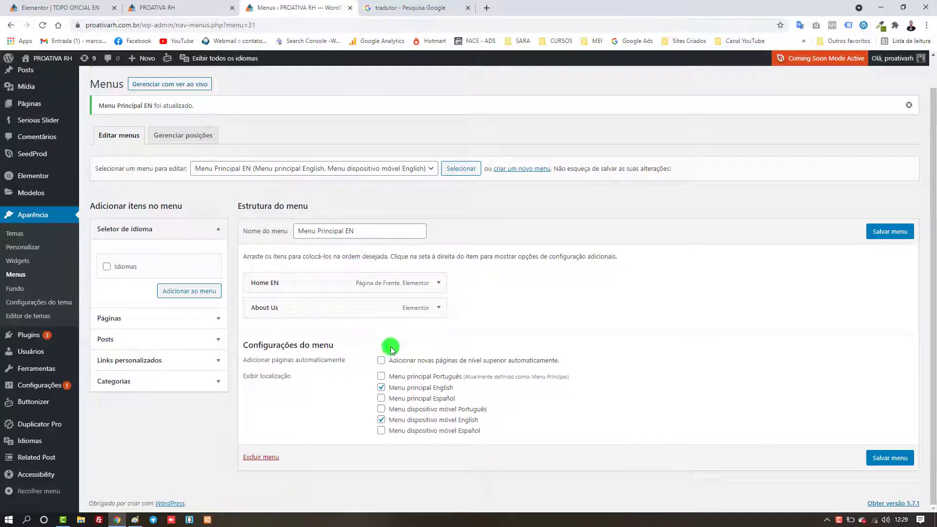
pyautogui.click(86, 5)
pyautogui.click(43, 25)
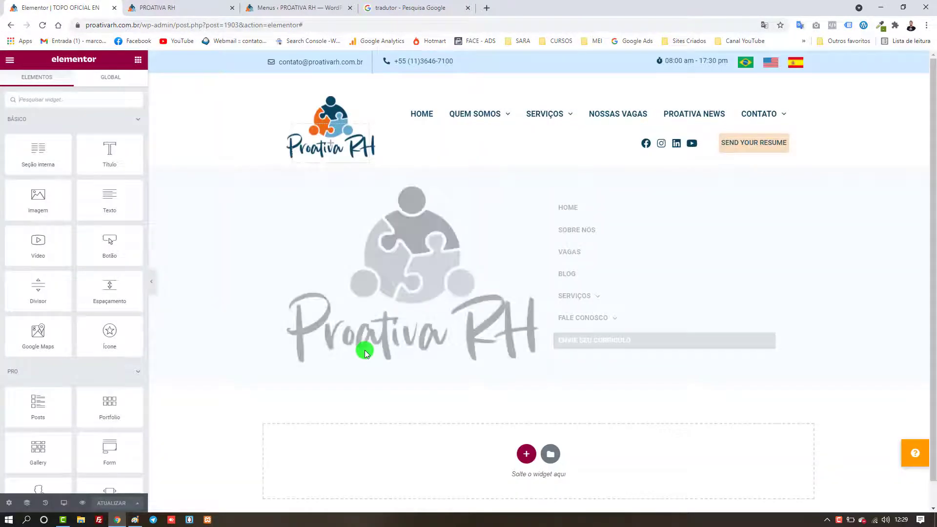
pyautogui.click(771, 116)
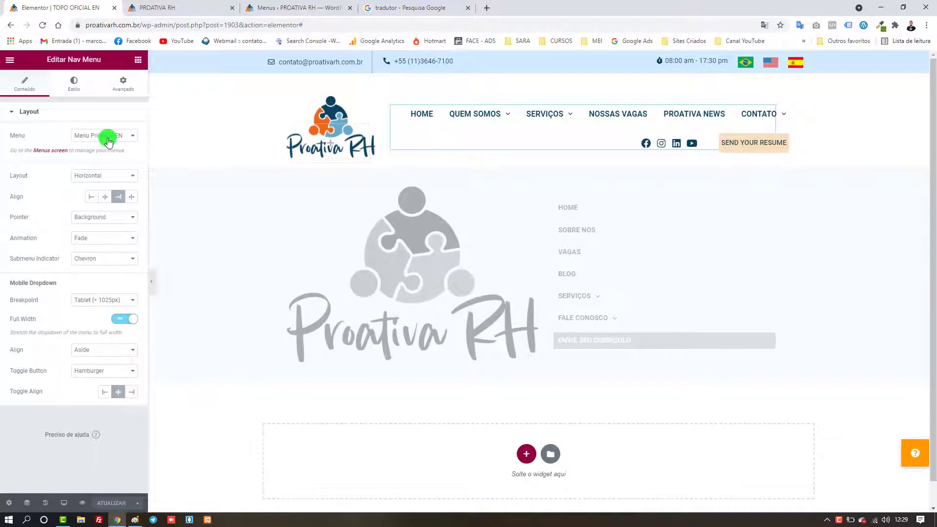
# In the WordPress menus, assign the display location Menu dispositivo móvel Português to Menu Principal and save it.
pyautogui.click(294, 7)
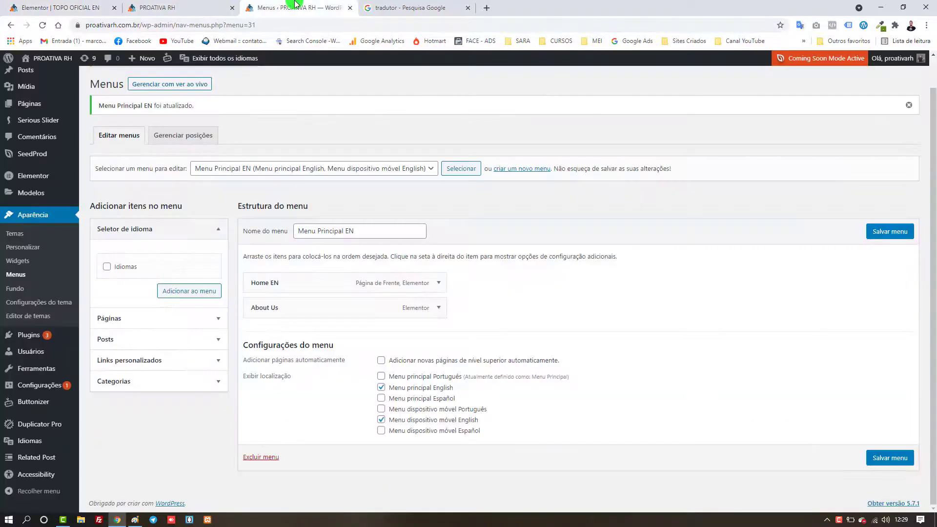
pyautogui.click(383, 169)
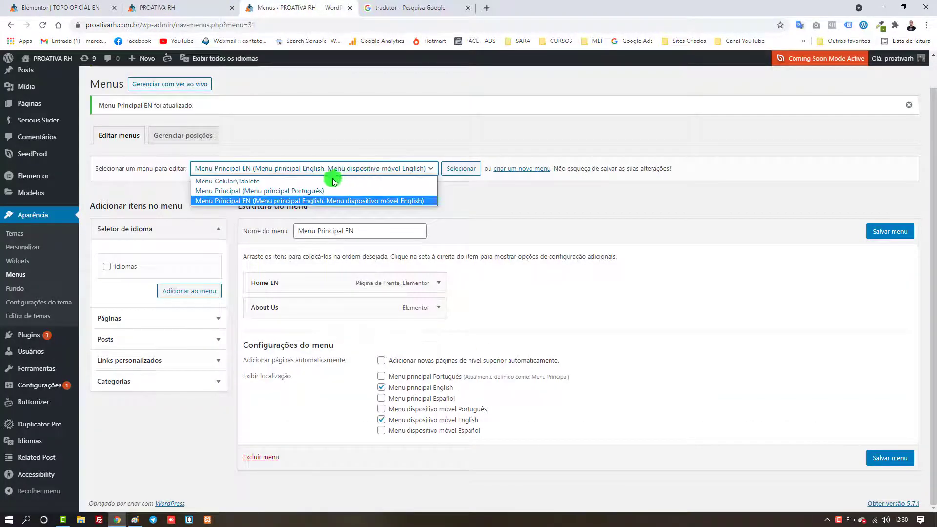
pyautogui.click(312, 191)
pyautogui.click(465, 171)
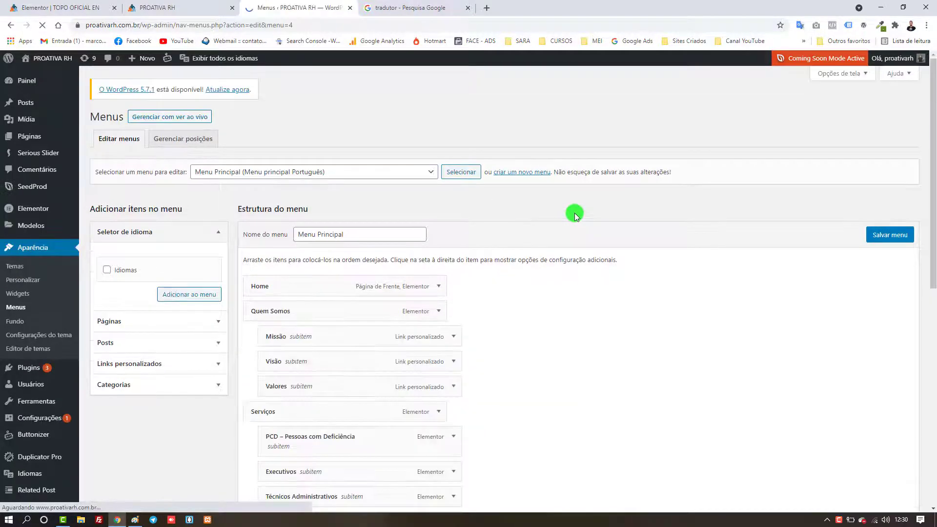
pyautogui.scroll(-10, 541, 382)
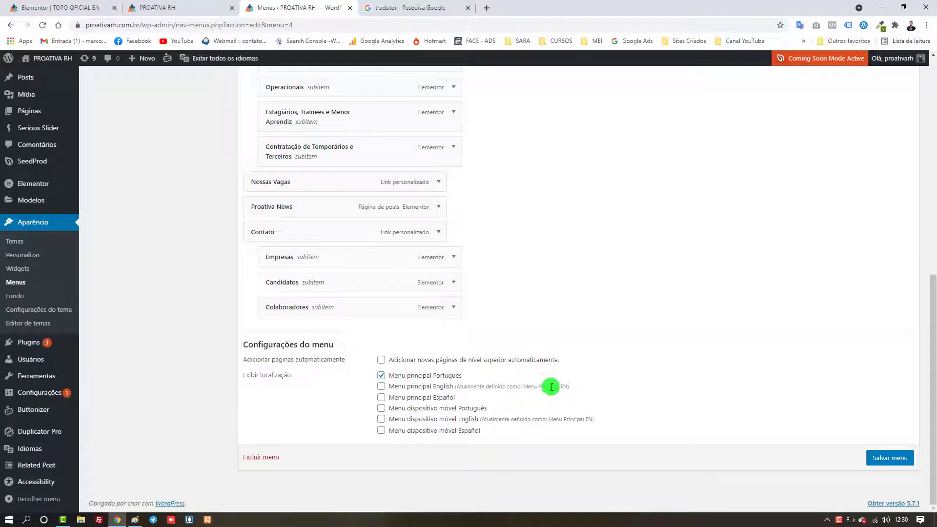
pyautogui.click(381, 409)
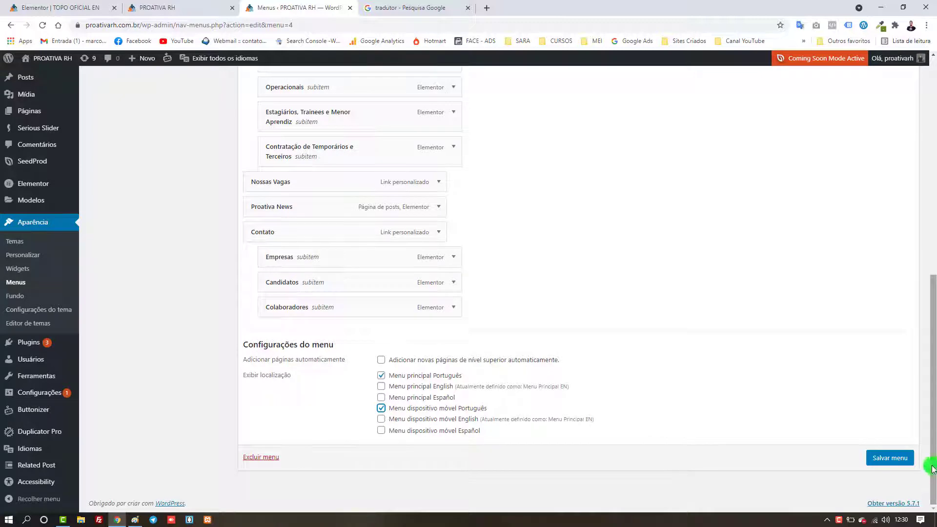
pyautogui.click(892, 460)
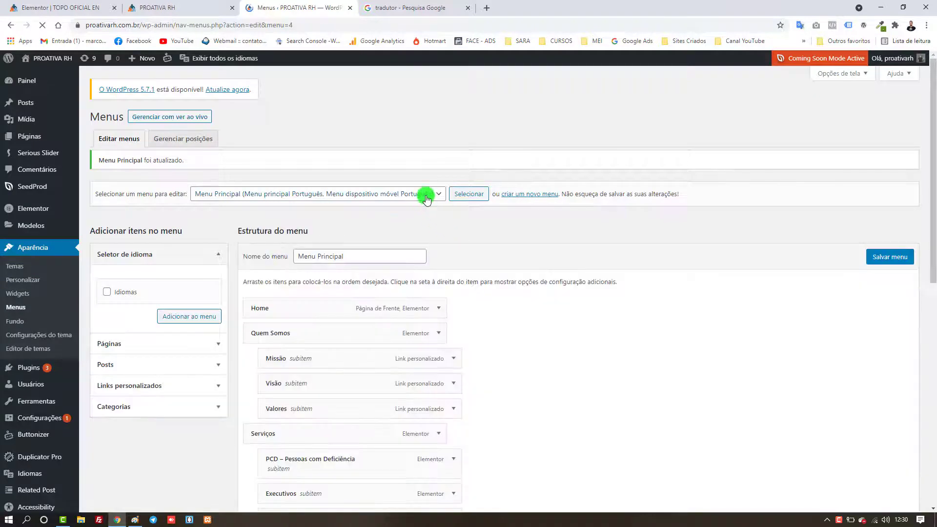
# Load Menu Principal EN for editing and check its items and display locations.
pyautogui.click(429, 195)
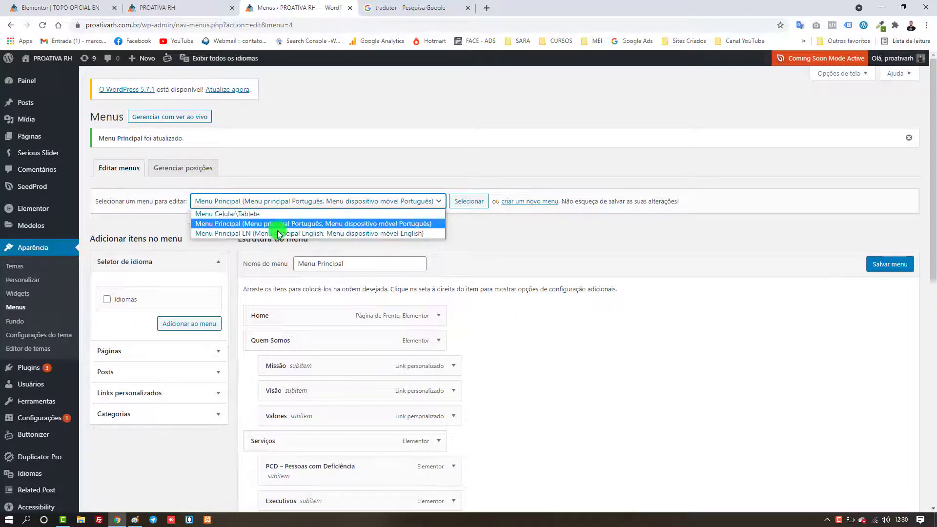
pyautogui.click(275, 233)
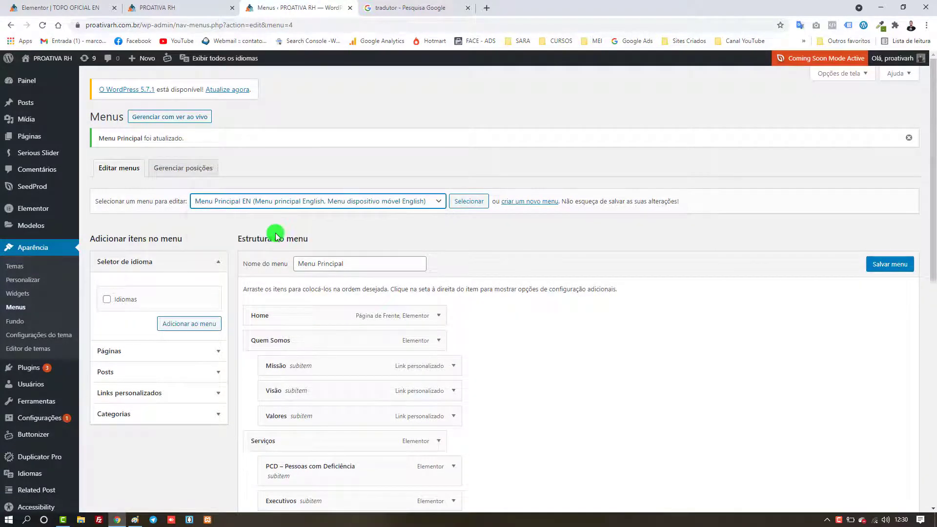
pyautogui.click(879, 267)
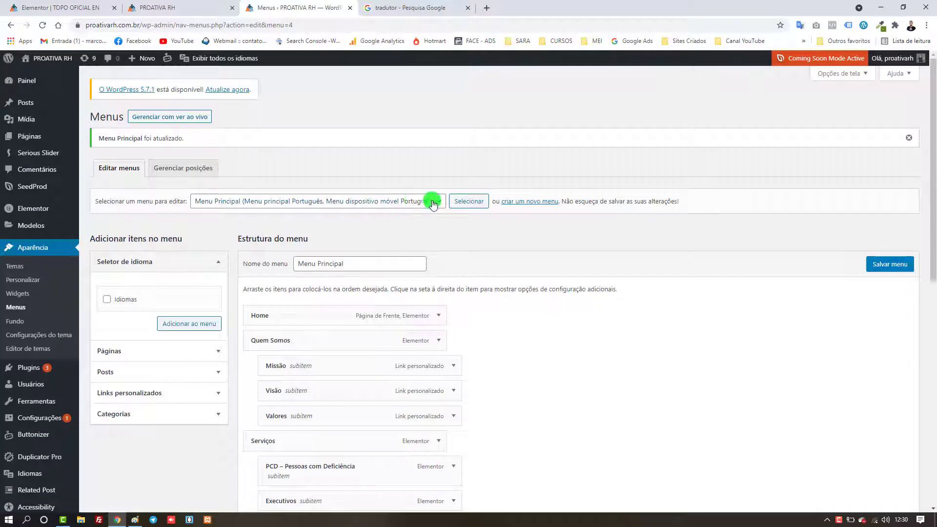
pyautogui.click(414, 202)
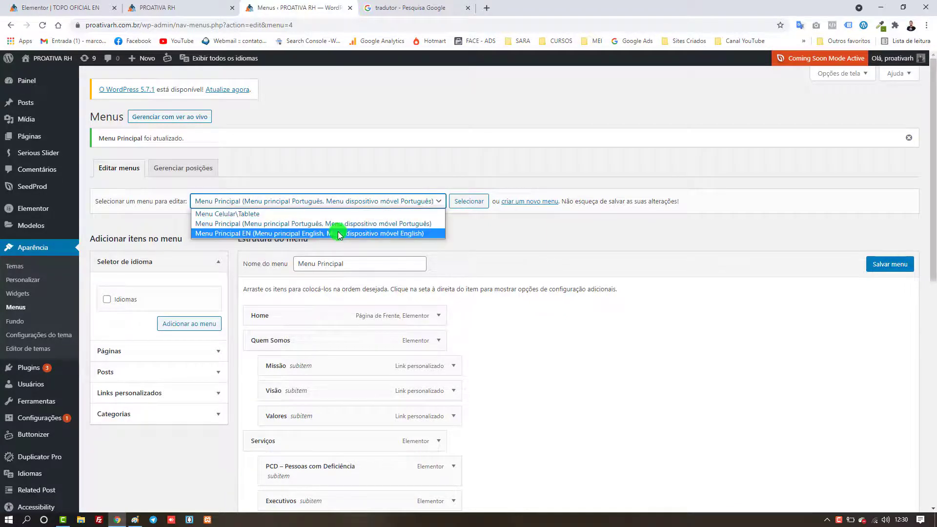
pyautogui.click(340, 234)
pyautogui.click(458, 201)
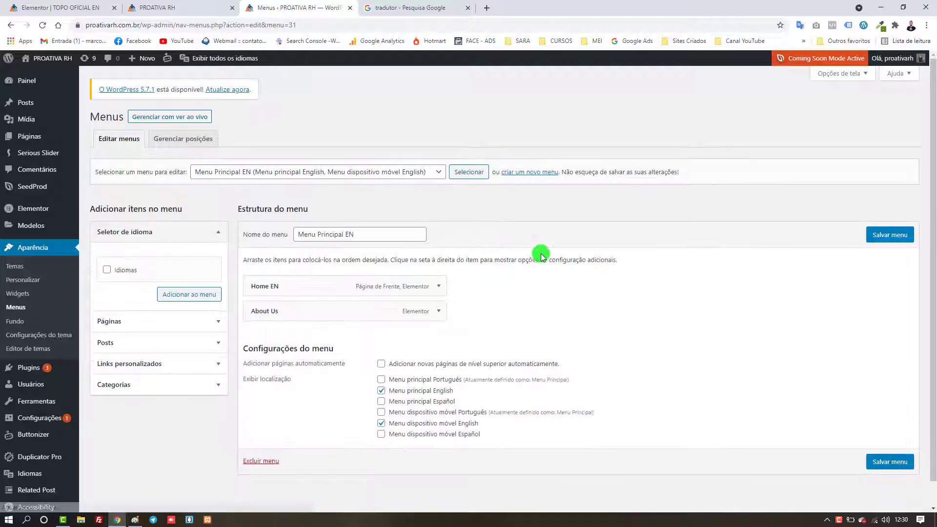
# Return to the English header template in Elementor, switch to the Mobile preview and examine the header layout.
pyautogui.click(80, 7)
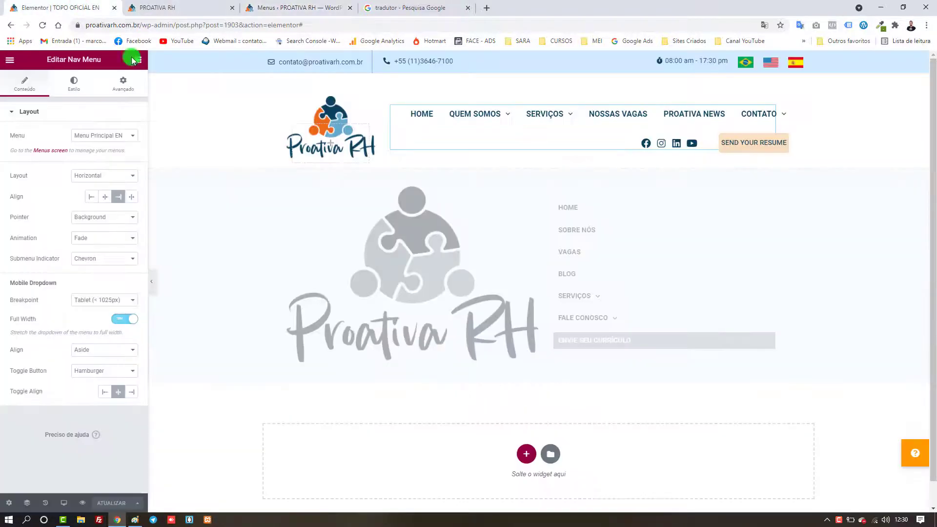
pyautogui.click(9, 504)
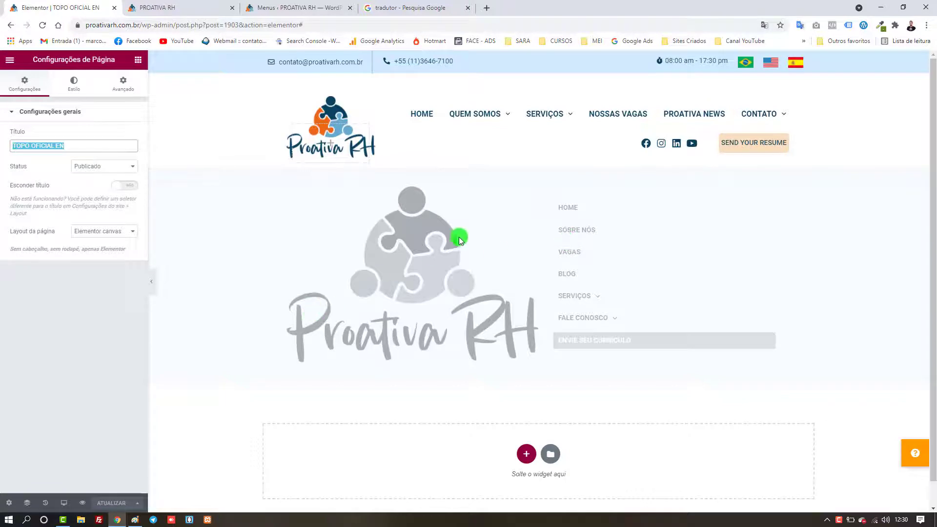
pyautogui.click(63, 503)
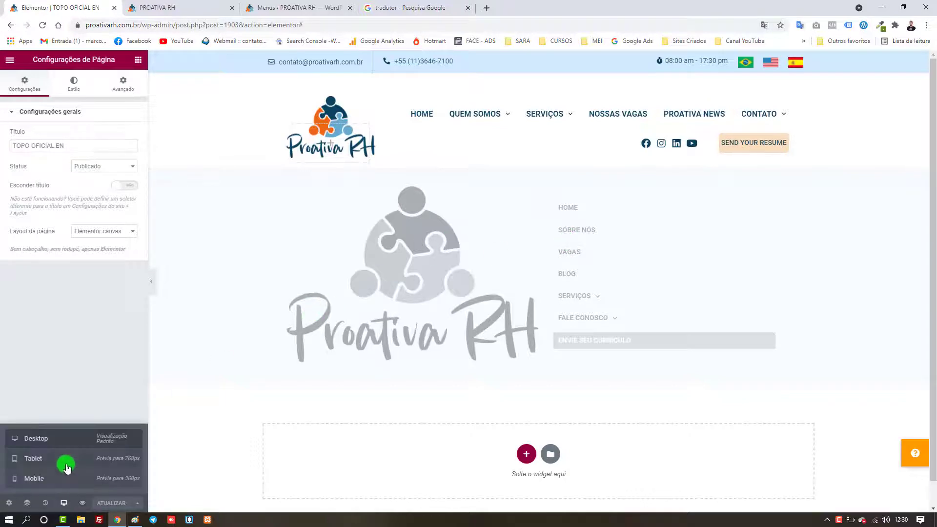
pyautogui.click(68, 480)
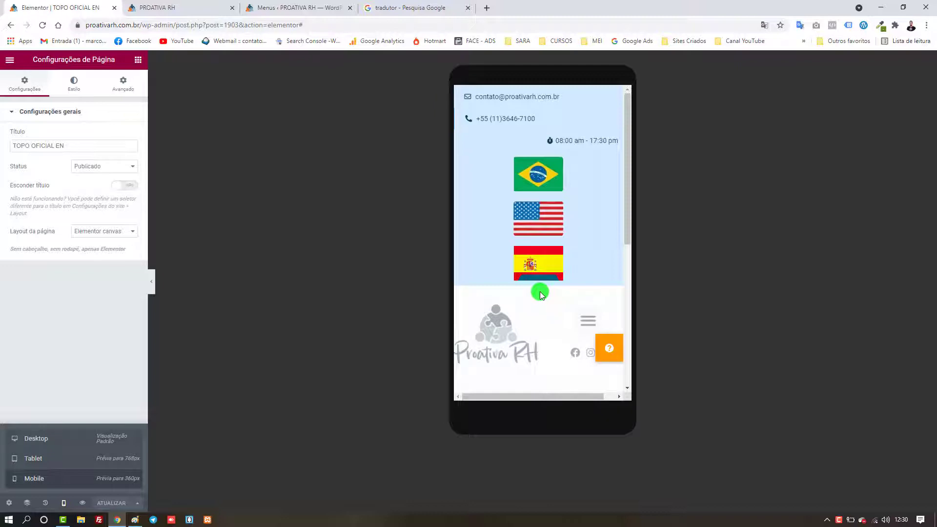
pyautogui.scroll(-4, 539, 291)
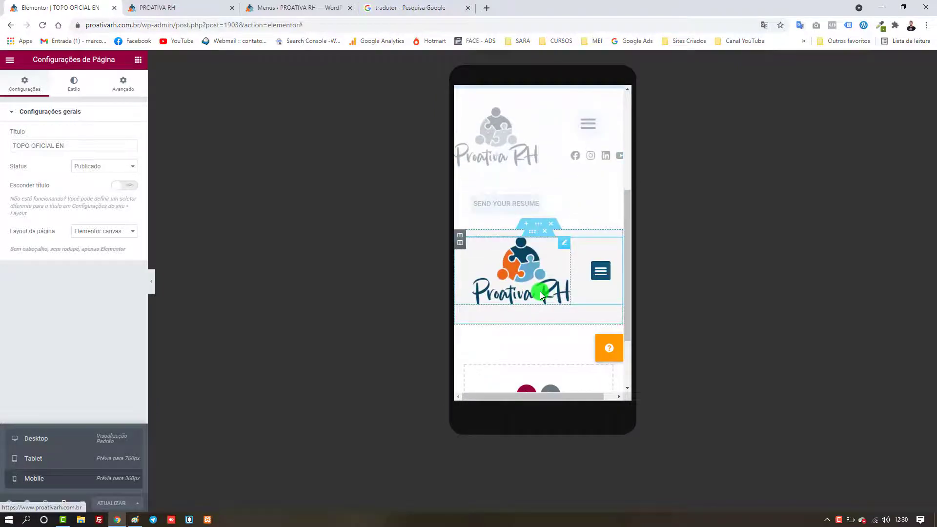
pyautogui.scroll(4, 540, 293)
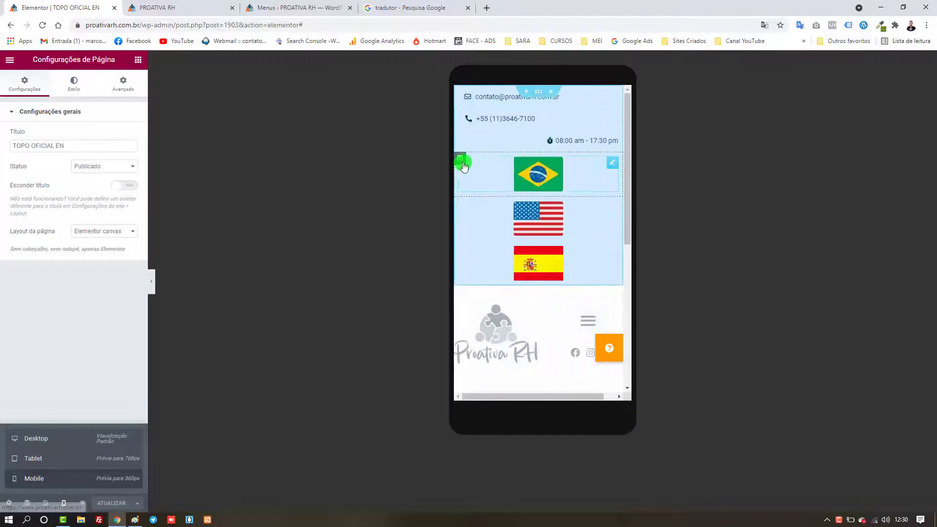
# Set the mobile column width to 30% for both the Brazilian flag and the US flag.
pyautogui.click(461, 161)
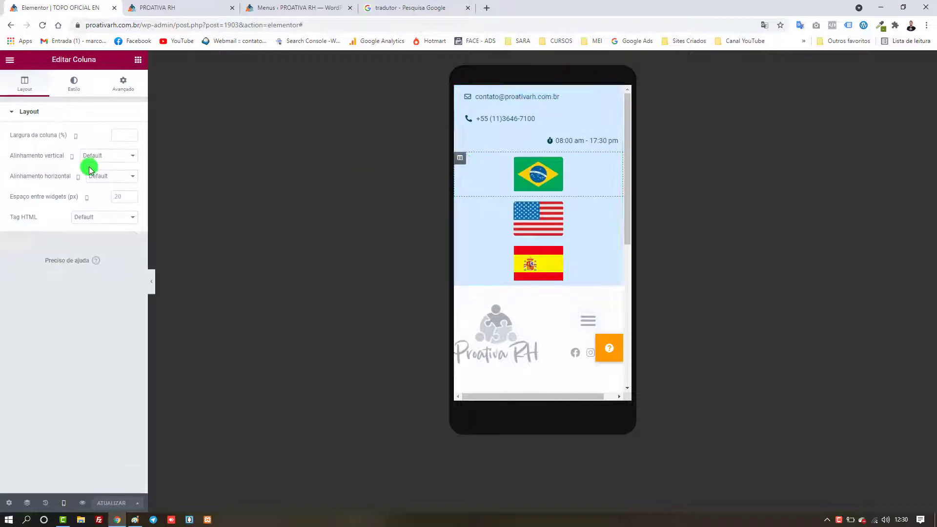
pyautogui.click(116, 135)
pyautogui.write('30')
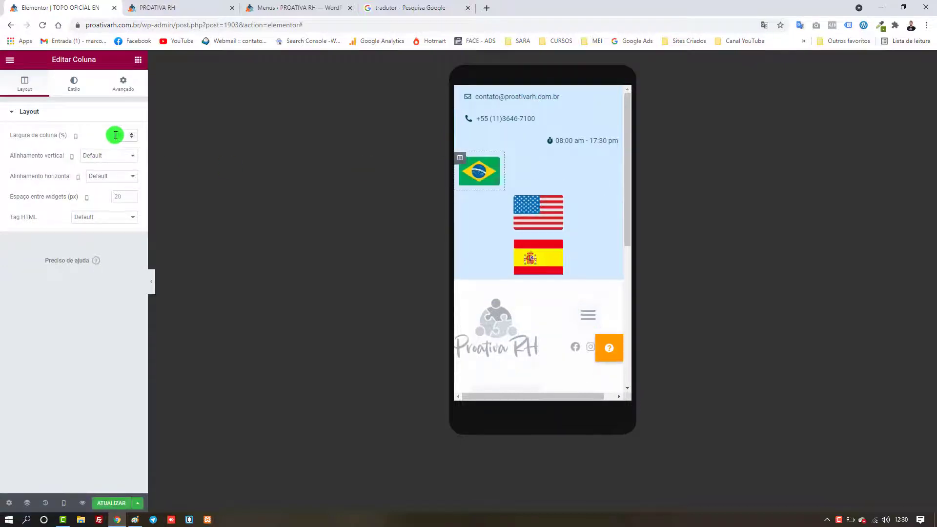
pyautogui.click(461, 198)
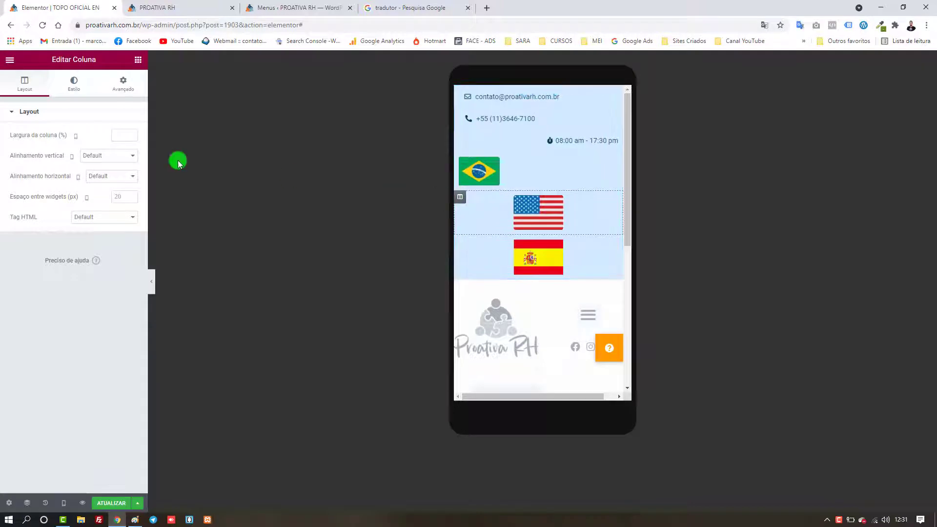
pyautogui.click(117, 135)
pyautogui.write('30')
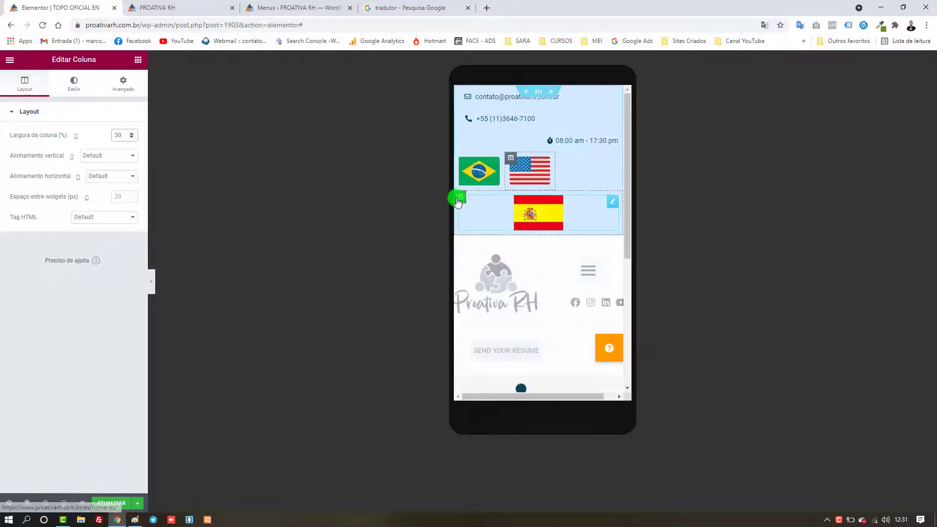
# Set the mobile column width of the Spanish flag to 30%.
pyautogui.click(460, 196)
pyautogui.click(120, 136)
pyautogui.write('30')
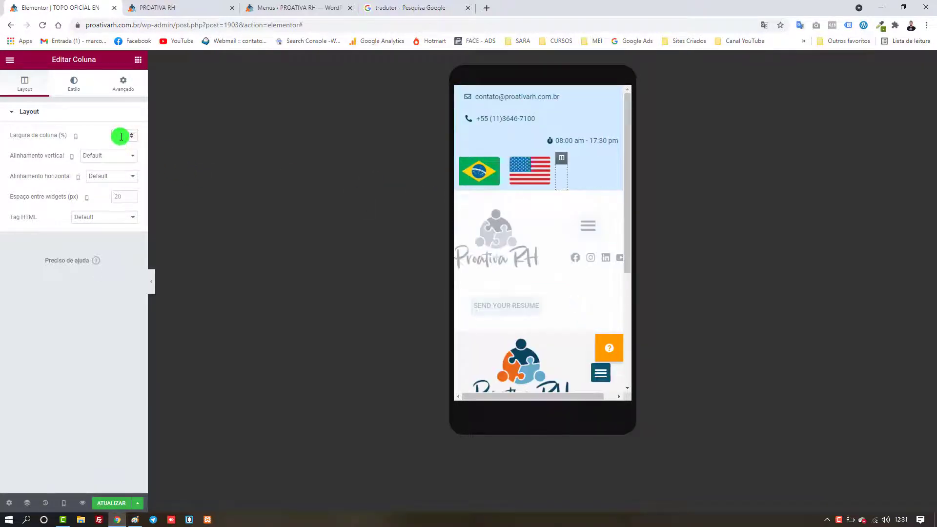
# Try a left margin of 5 px on the Brazilian flag's column and return it to 0.
pyautogui.click(472, 170)
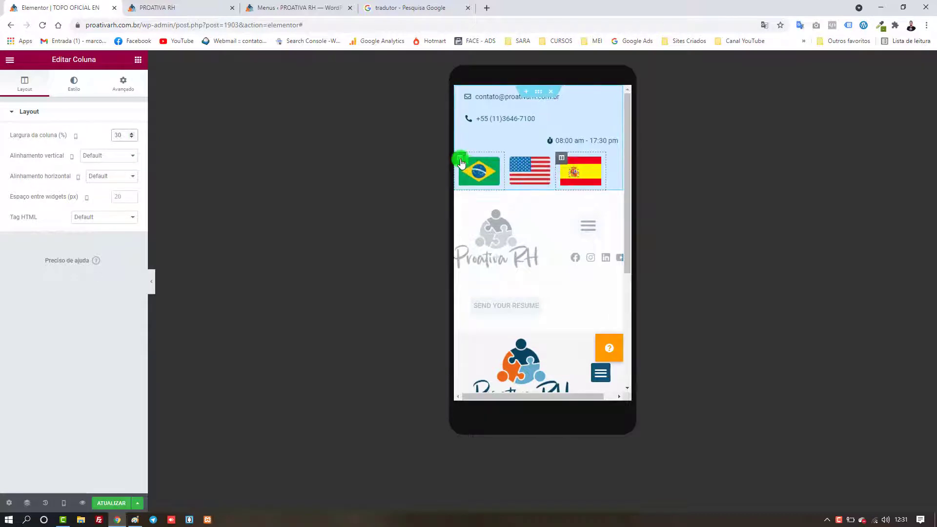
pyautogui.click(123, 84)
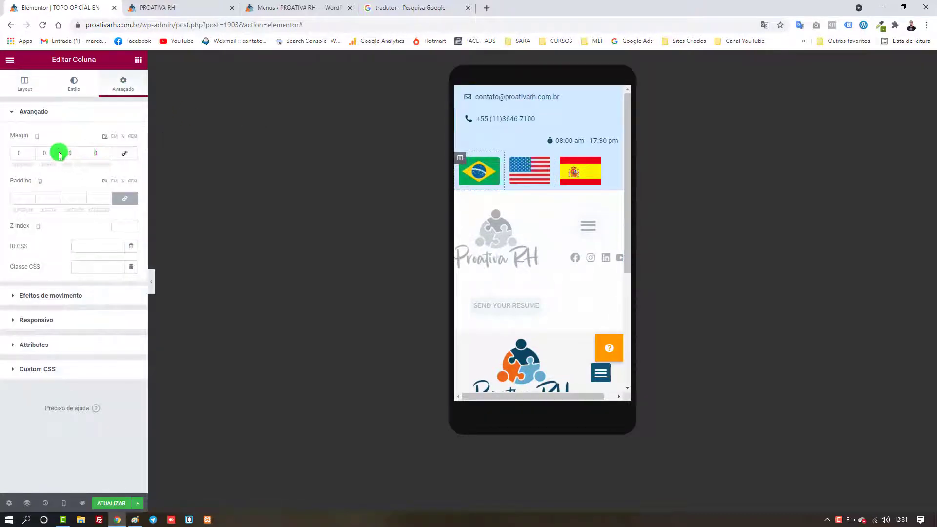
pyautogui.scroll(8, 106, 155)
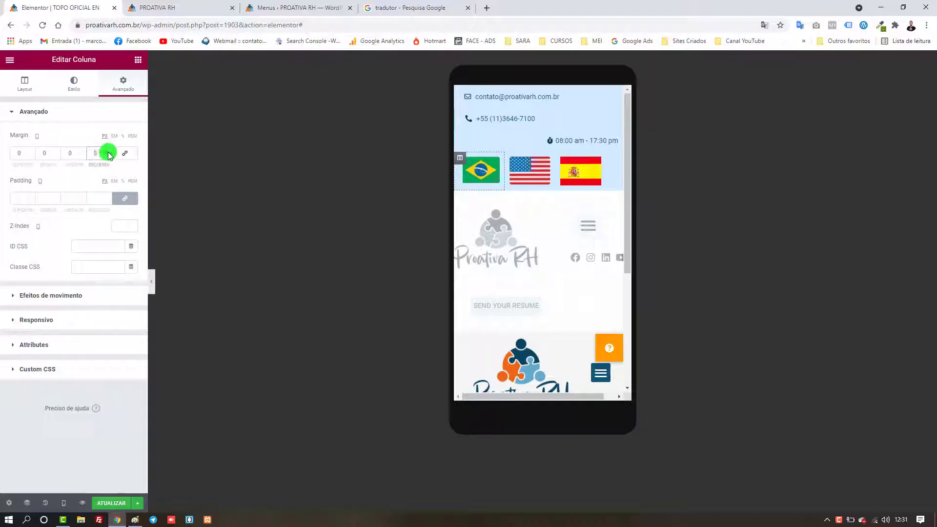
pyautogui.scroll(-8, 99, 153)
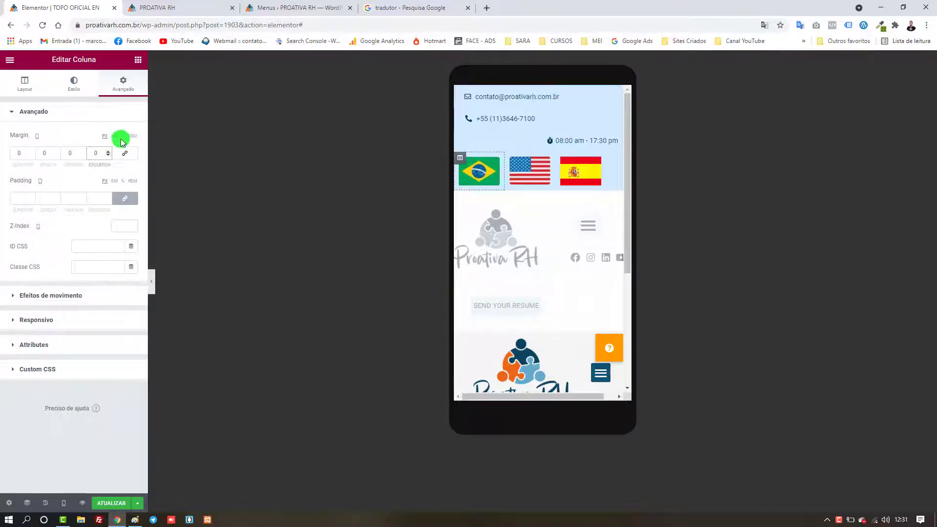
# Set the mobile column width to 33% for the Brazilian, US and Spanish flags.
pyautogui.click(24, 84)
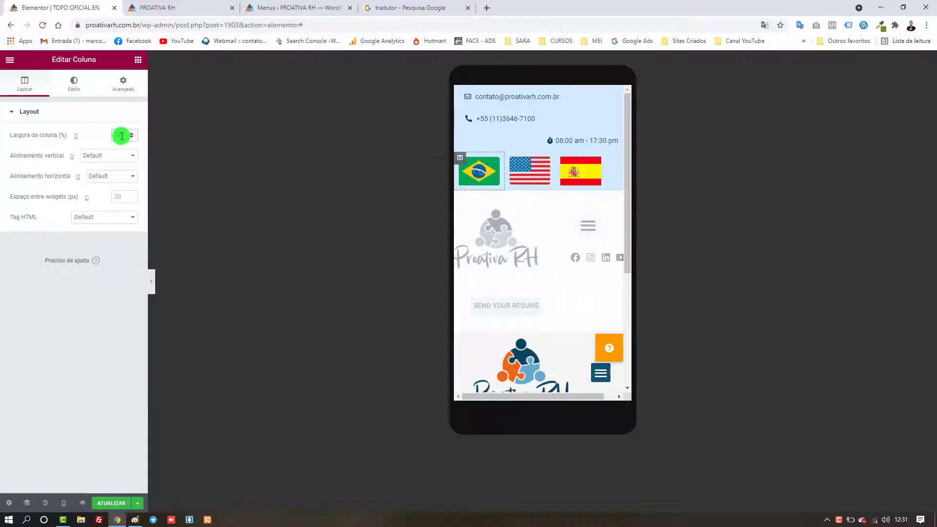
pyautogui.click(515, 157)
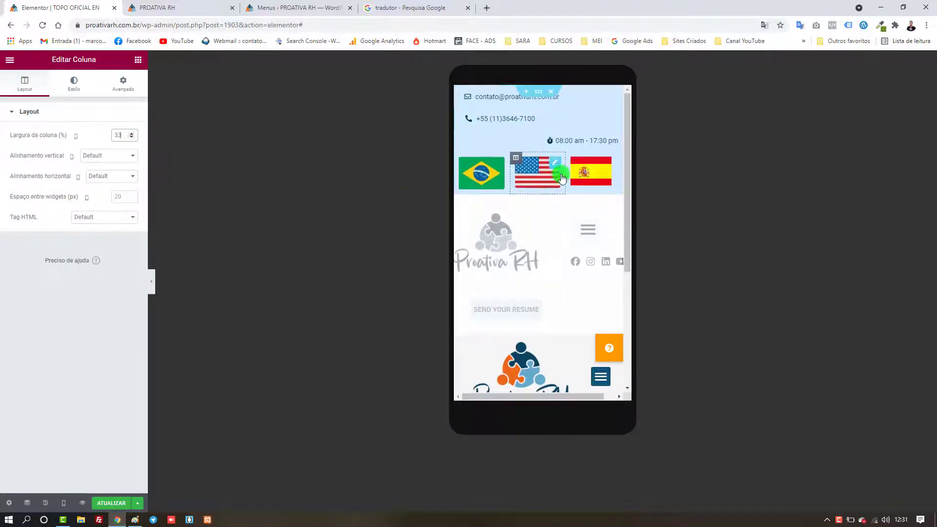
pyautogui.click(571, 158)
pyautogui.scroll(3, 129, 137)
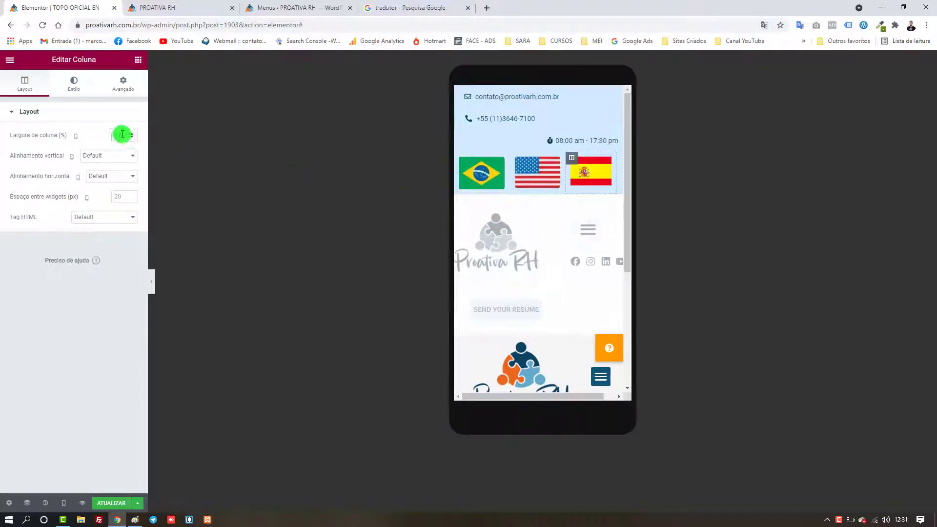
# Center the alignment of the business hours, phone and e-mail icon lists in the mobile header.
pyautogui.click(612, 141)
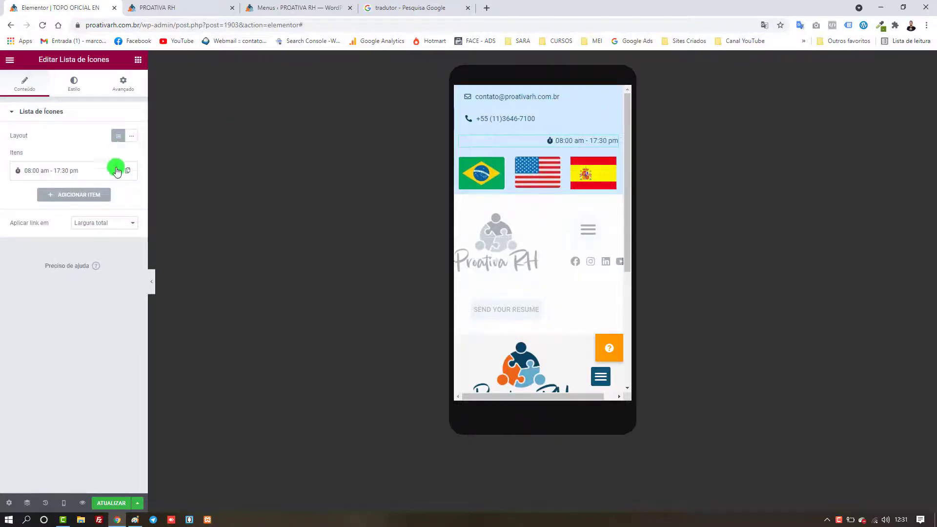
pyautogui.click(74, 83)
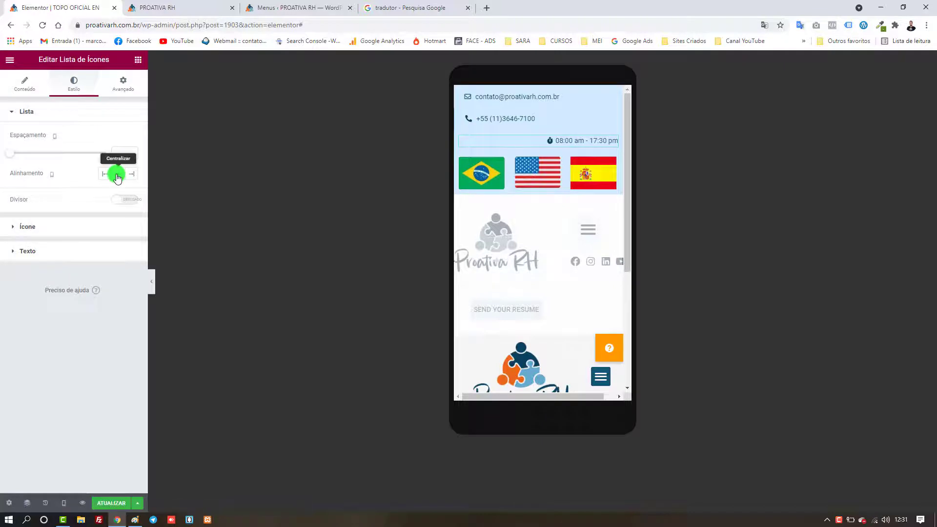
pyautogui.click(118, 173)
pyautogui.click(545, 118)
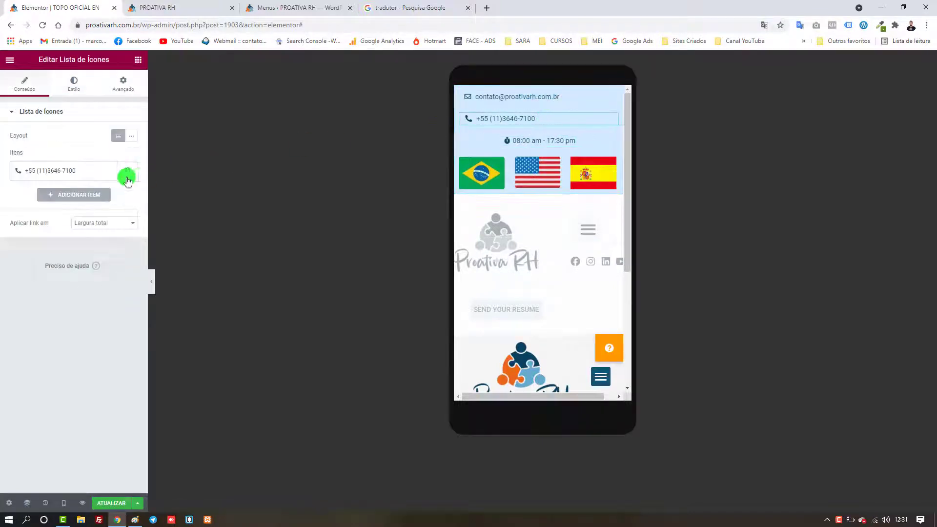
pyautogui.click(78, 84)
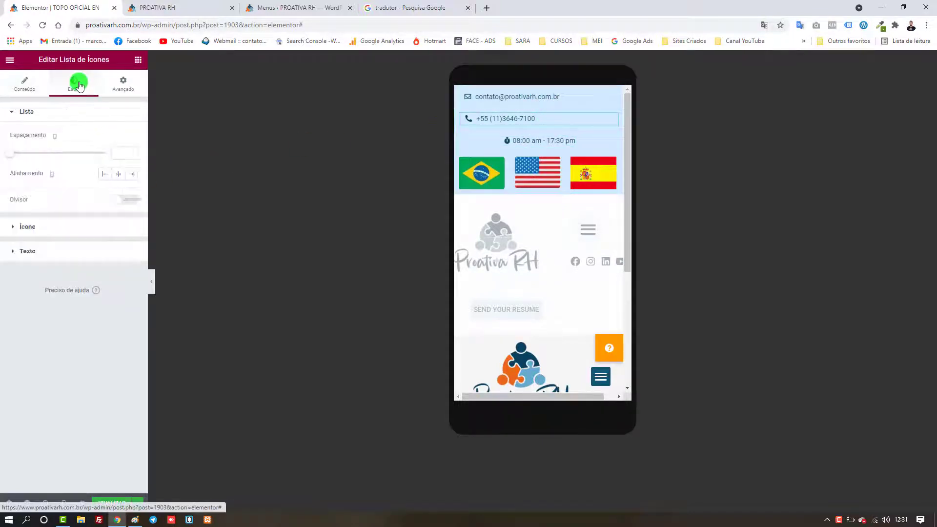
pyautogui.click(118, 174)
pyautogui.click(583, 100)
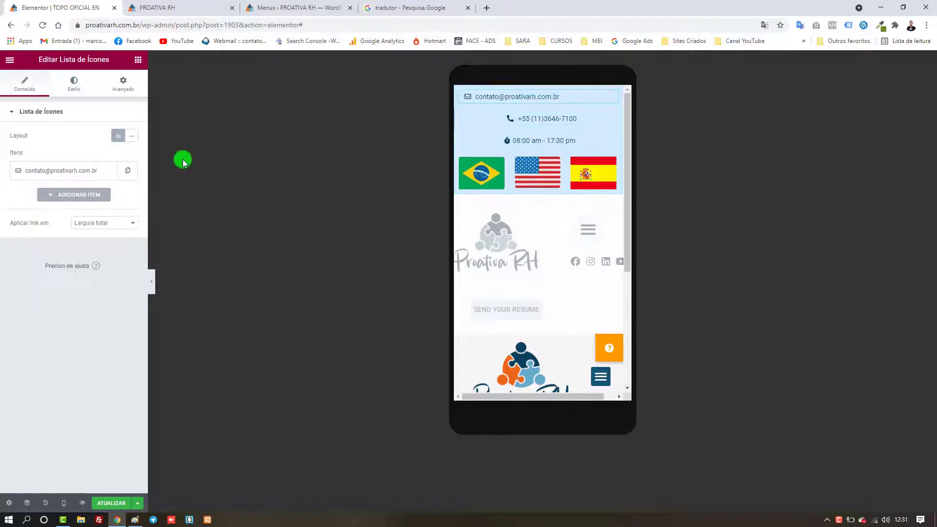
pyautogui.click(74, 81)
pyautogui.click(118, 174)
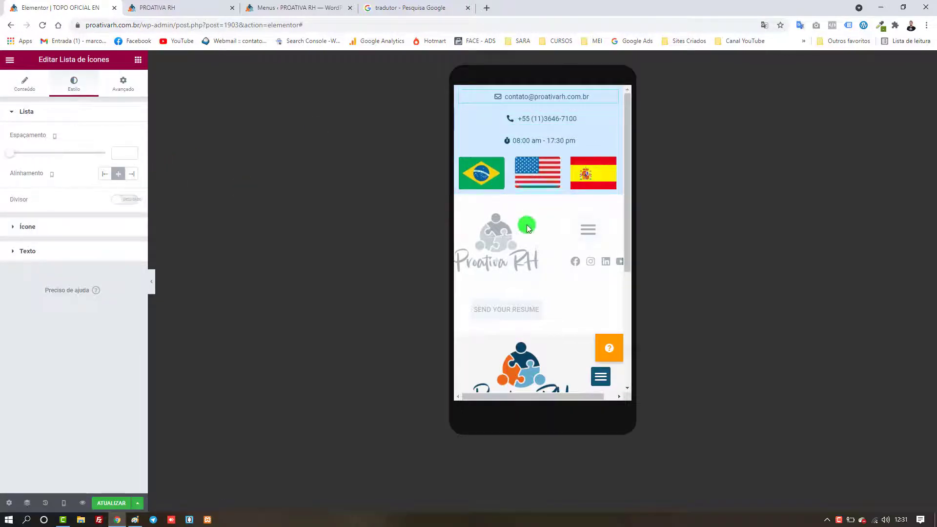
# Assign Menu Principal EN to the mobile header's hamburger menu beside the logo and test its toggle.
pyautogui.scroll(-2, 526, 226)
pyautogui.scroll(2, 543, 234)
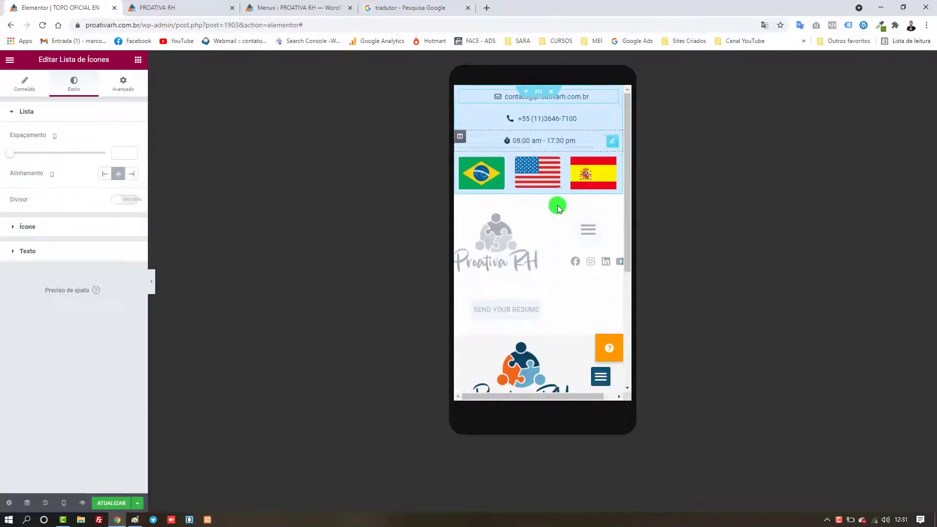
pyautogui.scroll(-3, 556, 205)
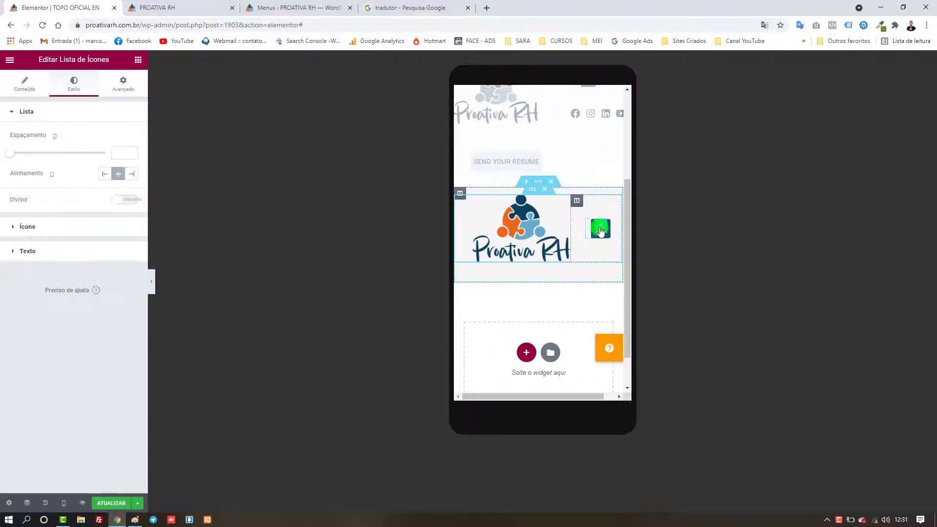
pyautogui.click(600, 231)
pyautogui.click(127, 136)
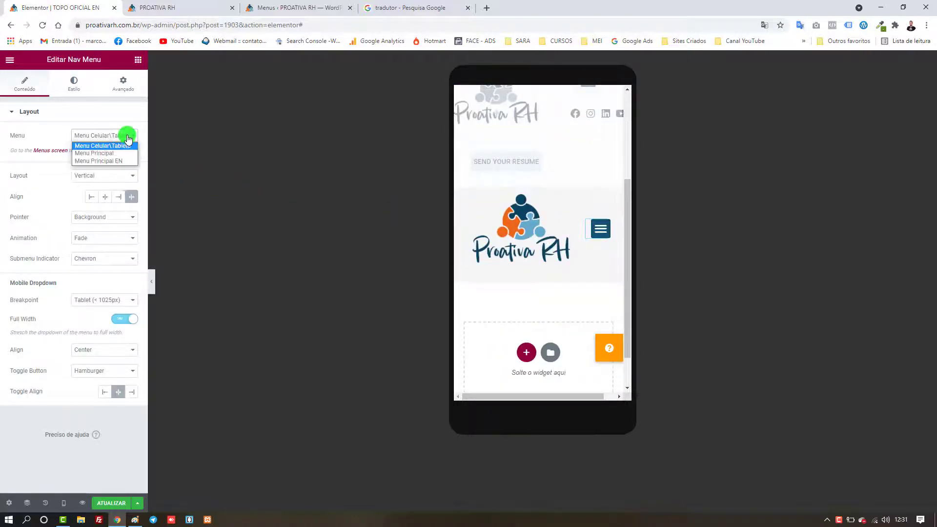
pyautogui.click(121, 161)
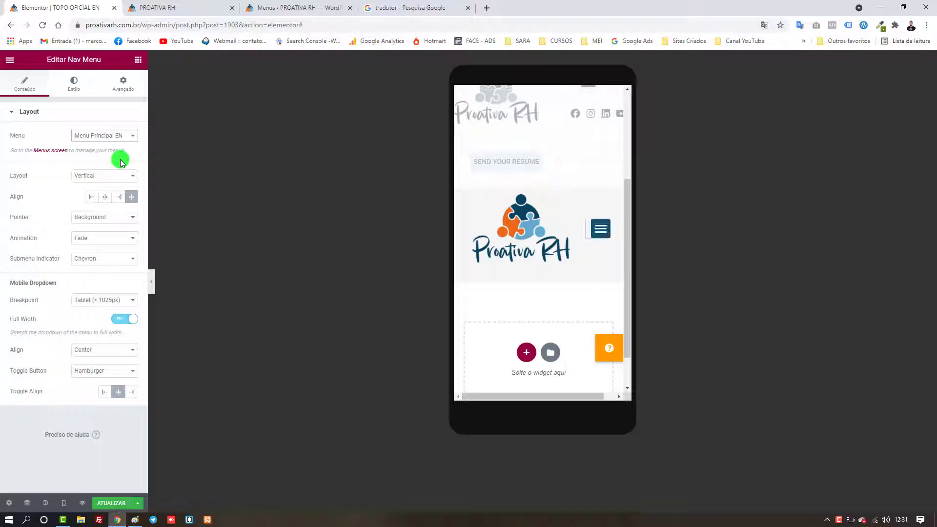
pyautogui.click(597, 239)
pyautogui.click(597, 238)
# Switch the preview back to Desktop and update the English header template.
pyautogui.click(63, 502)
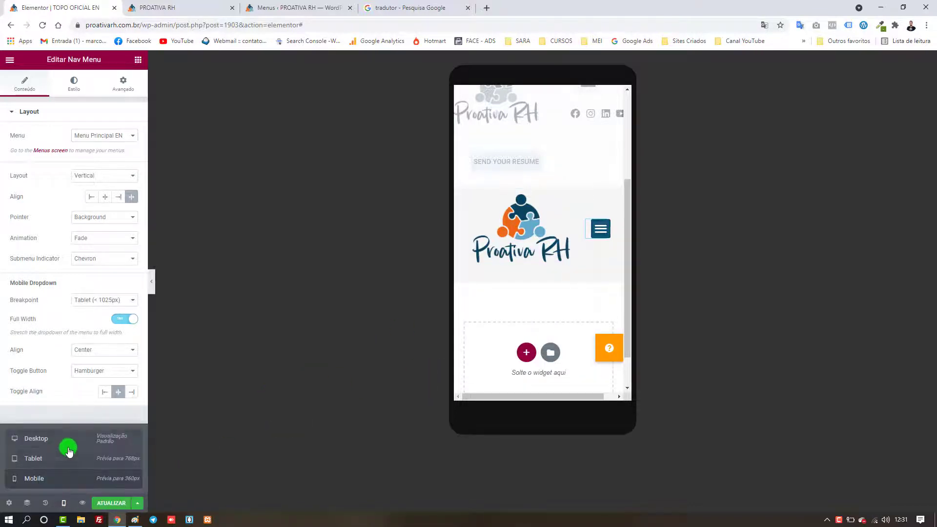
pyautogui.click(72, 439)
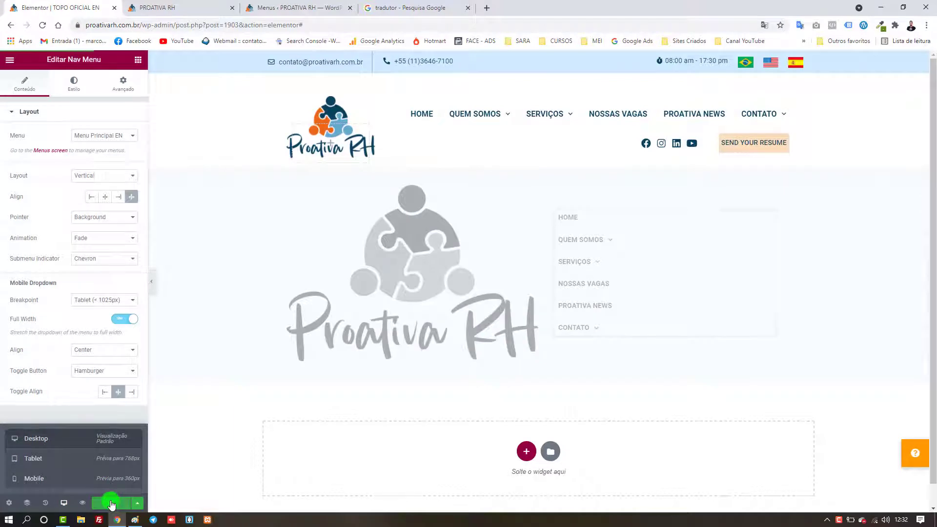
pyautogui.click(112, 503)
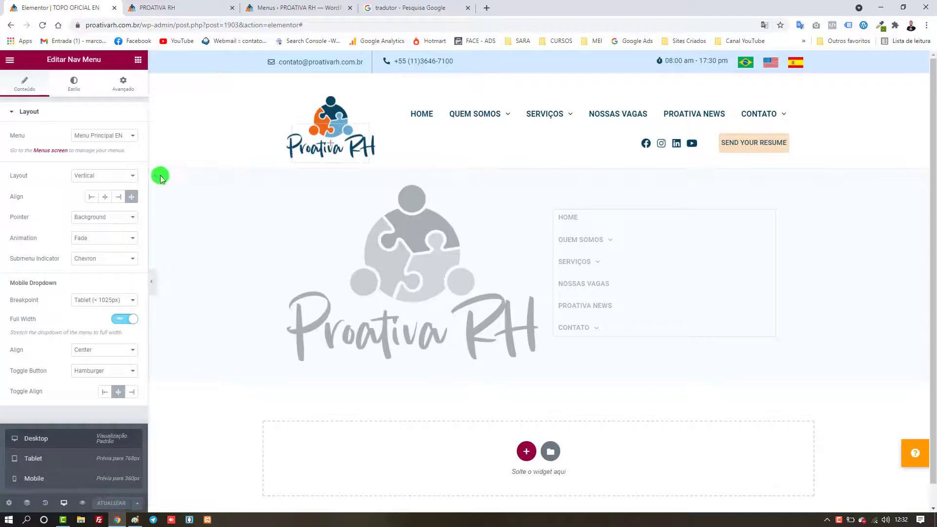
# Go to the English home page on the site and open it for Elementor editing in a new tab.
pyautogui.click(267, 7)
pyautogui.click(191, 6)
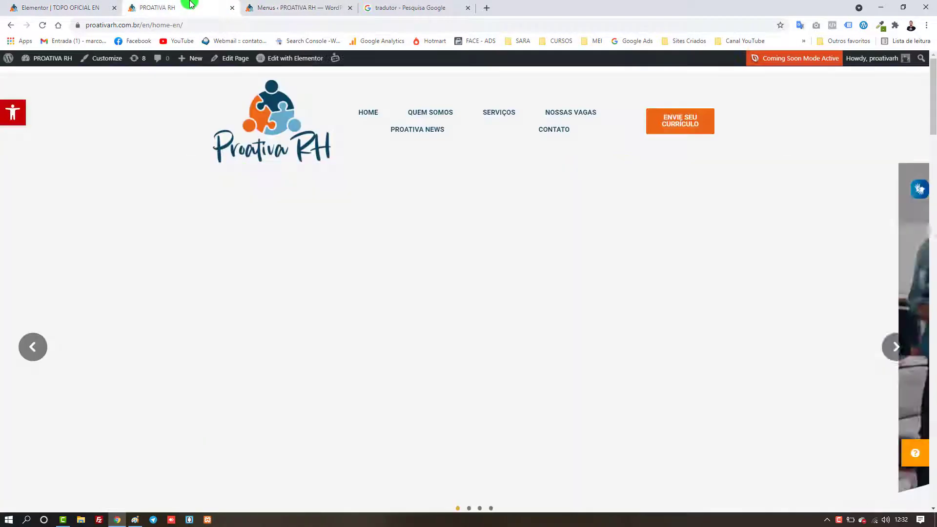
pyautogui.click(188, 24)
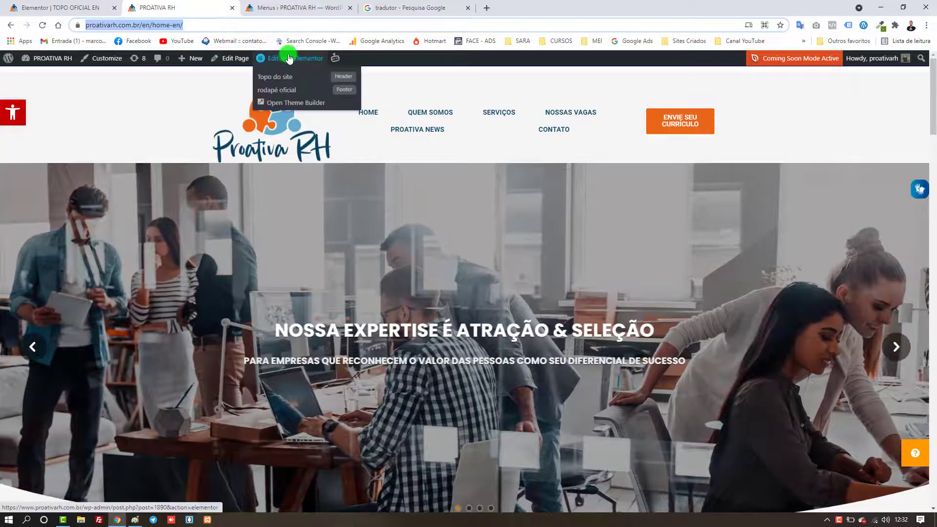
pyautogui.rightClick(287, 59)
pyautogui.click(309, 64)
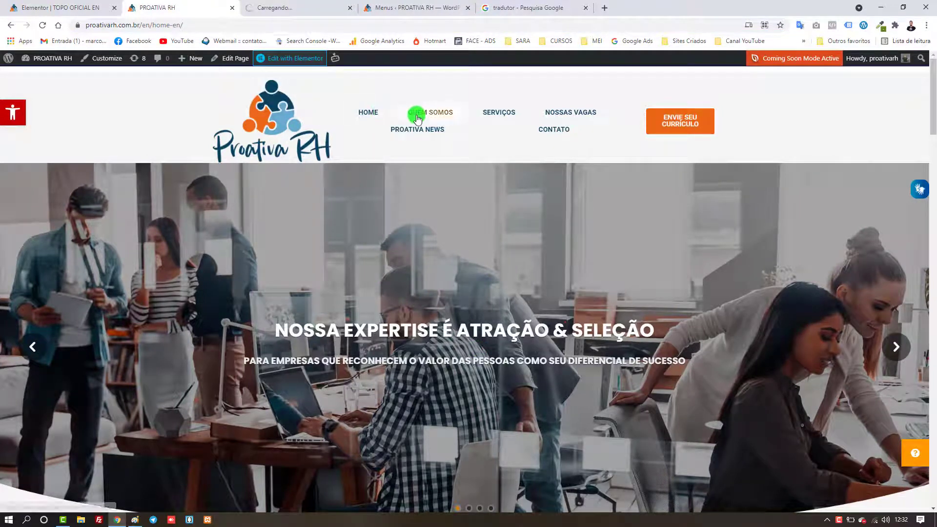
# Reload the English home page and check which menu items its header uses.
pyautogui.moveTo(418, 117)
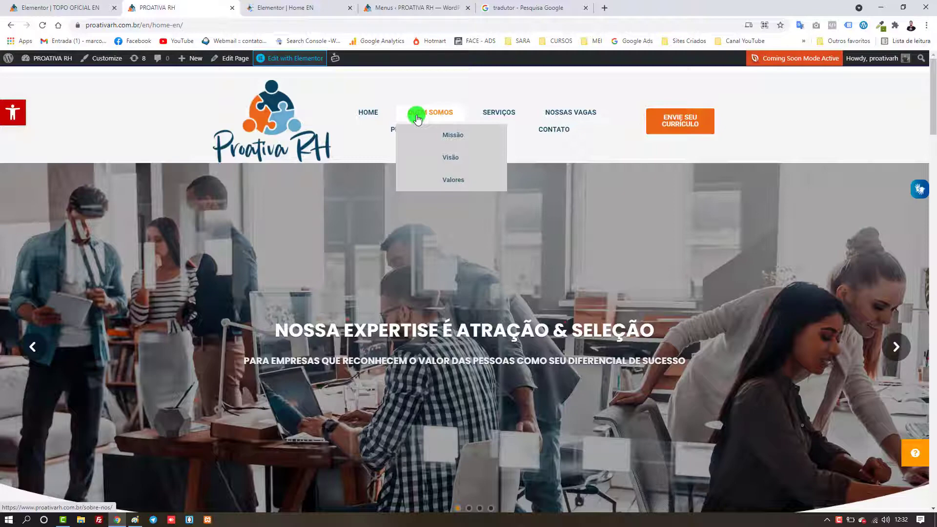
pyautogui.click(418, 118)
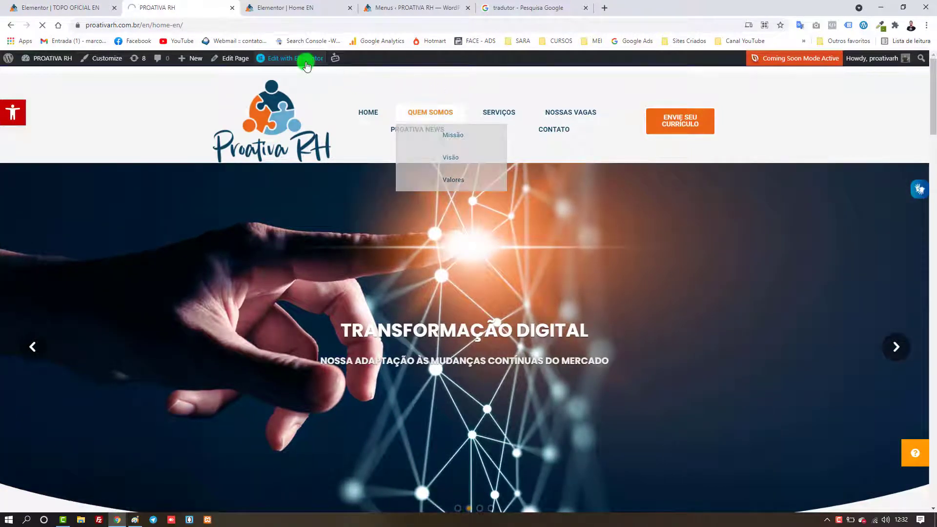
pyautogui.moveTo(307, 59)
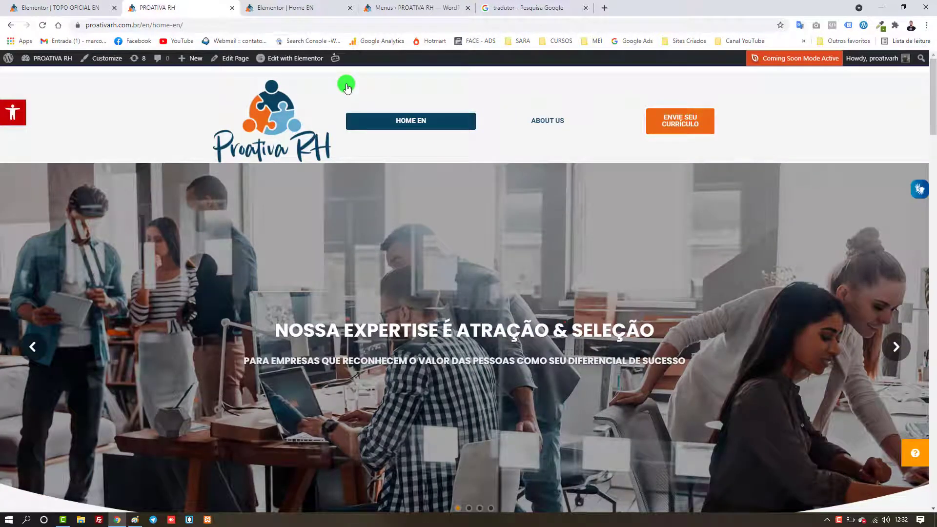
# Load the Home EN page in the Elementor editor, activate page editing and reload the editor.
pyautogui.click(303, 6)
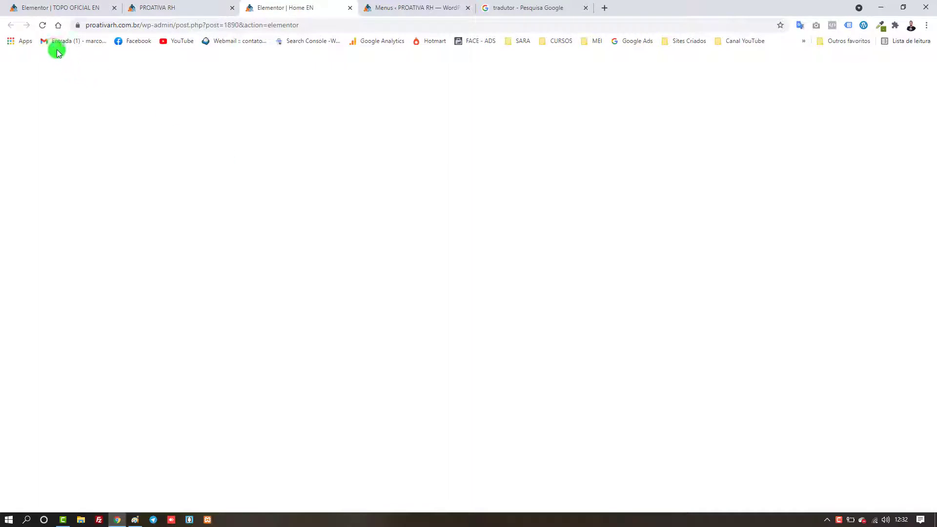
pyautogui.click(40, 26)
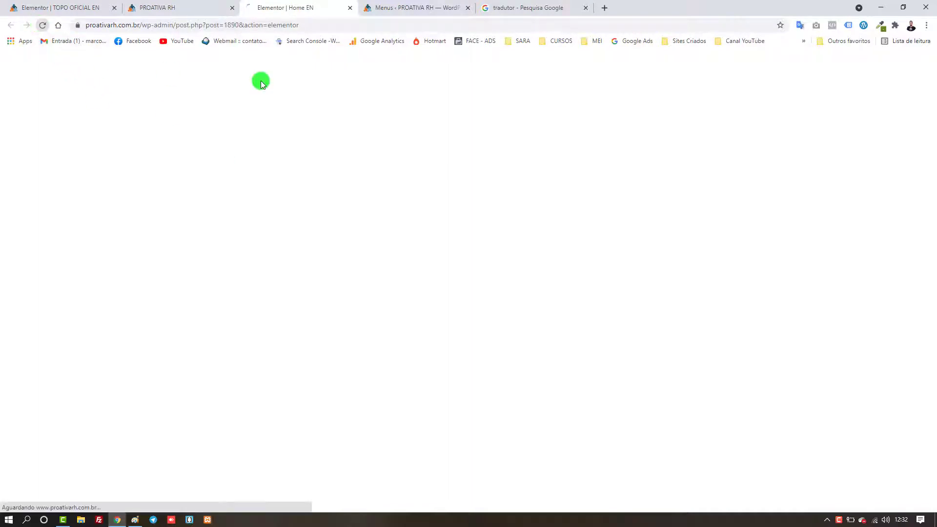
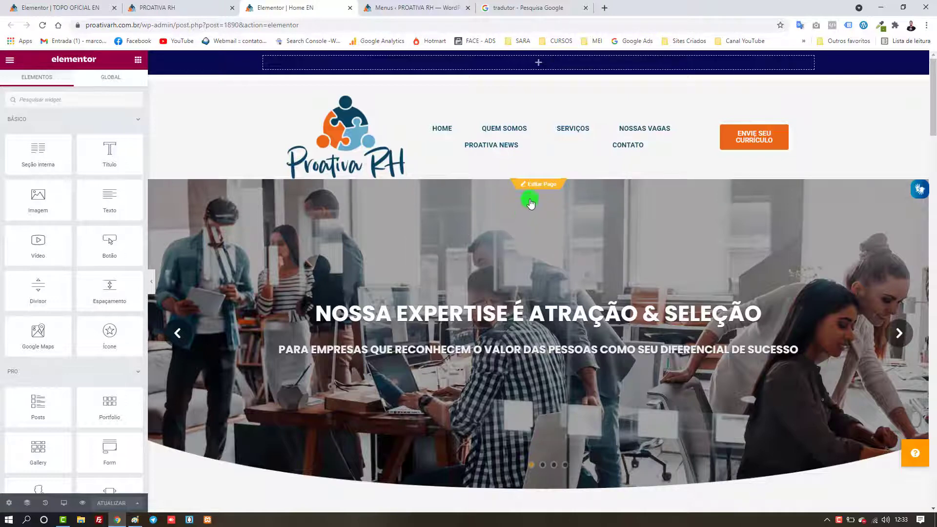
pyautogui.click(535, 185)
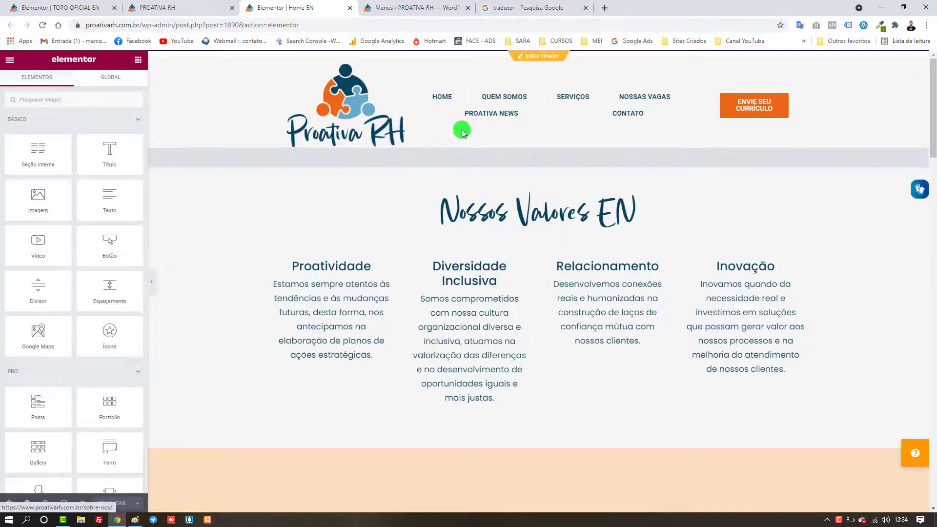
pyautogui.click(43, 24)
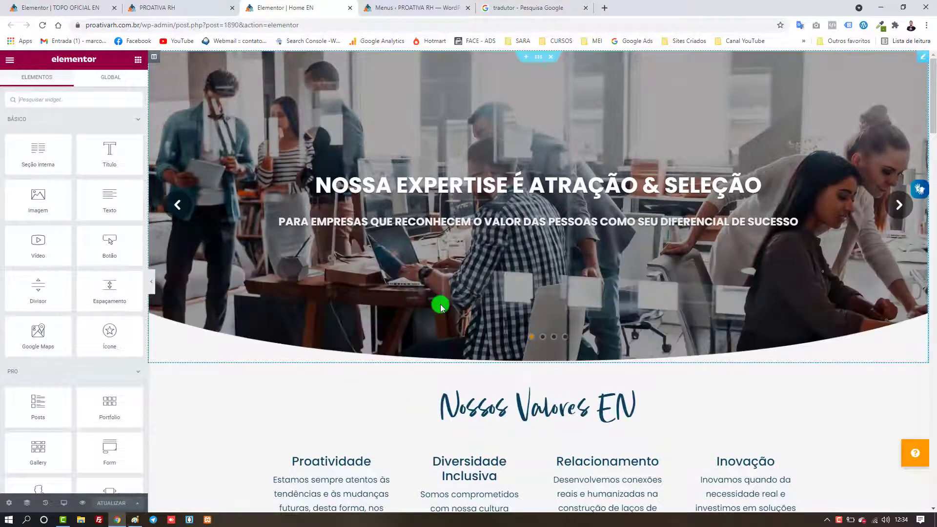
pyautogui.scroll(-5, 588, 402)
pyautogui.scroll(5, 587, 402)
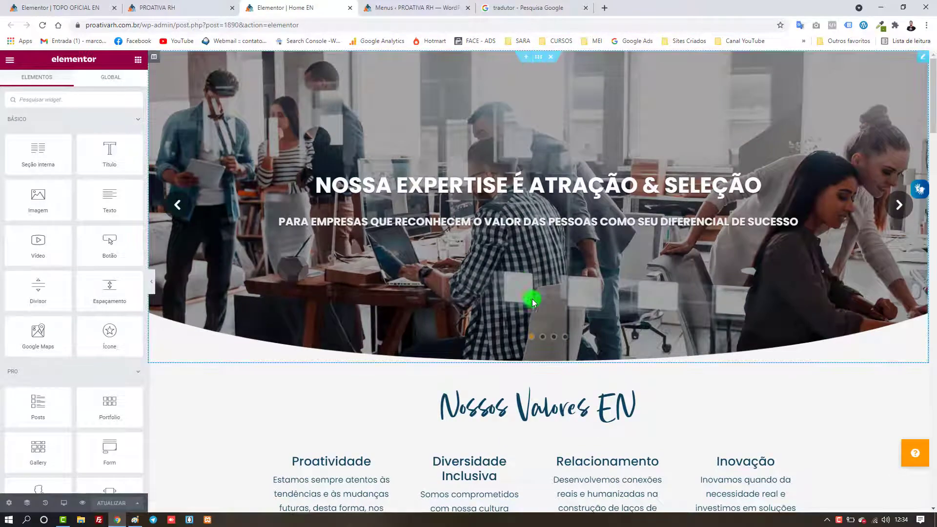
pyautogui.scroll(-12, 533, 293)
pyautogui.scroll(11, 539, 391)
pyautogui.scroll(1, 536, 409)
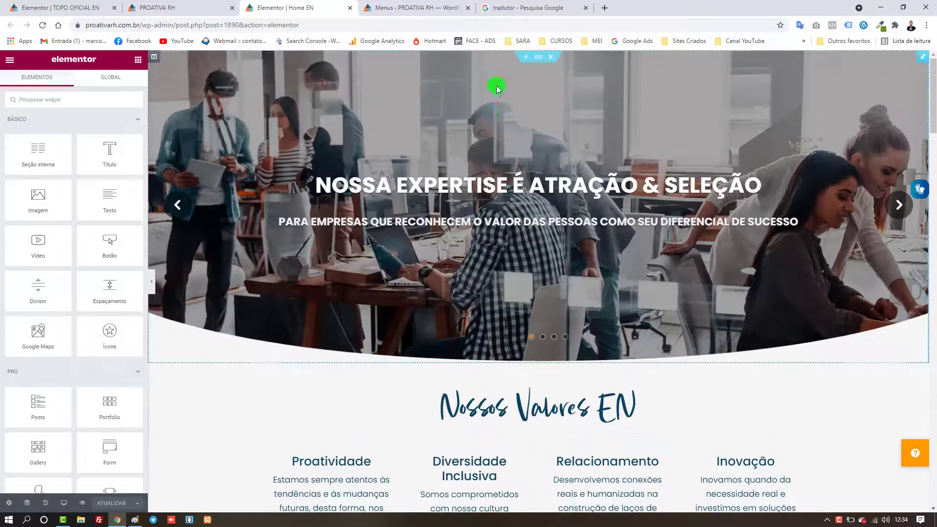
pyautogui.click(527, 61)
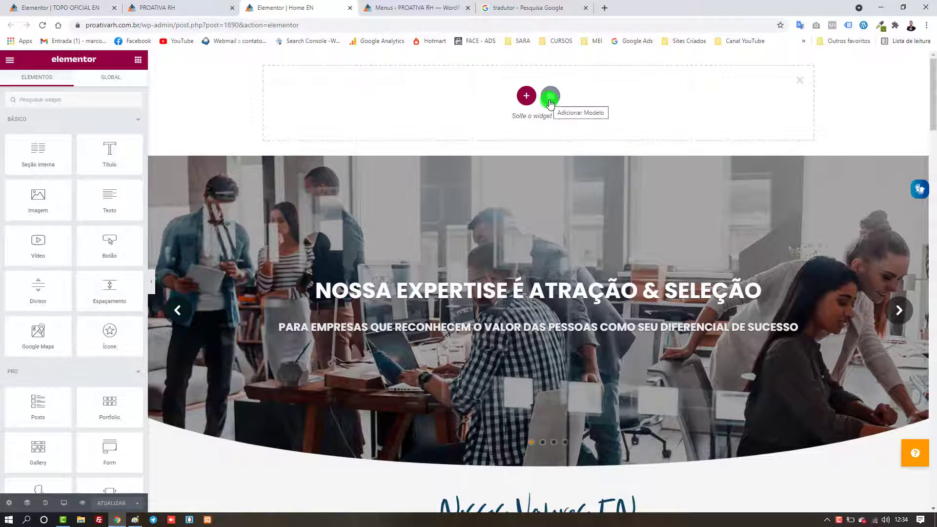
# Save the English header from the TOPO OFICIAL EN editor to the template library as TOPO EN and close the library.
pyautogui.click(83, 4)
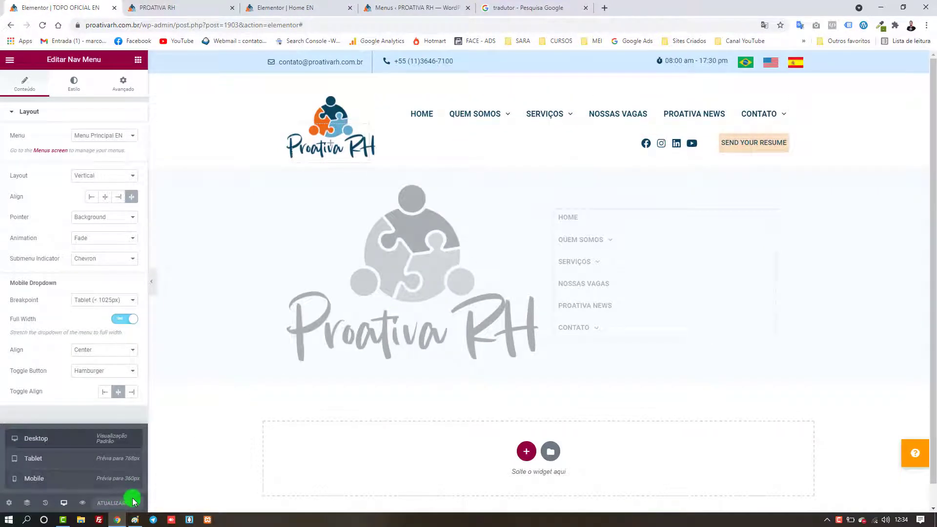
pyautogui.moveTo(137, 503)
pyautogui.click(122, 483)
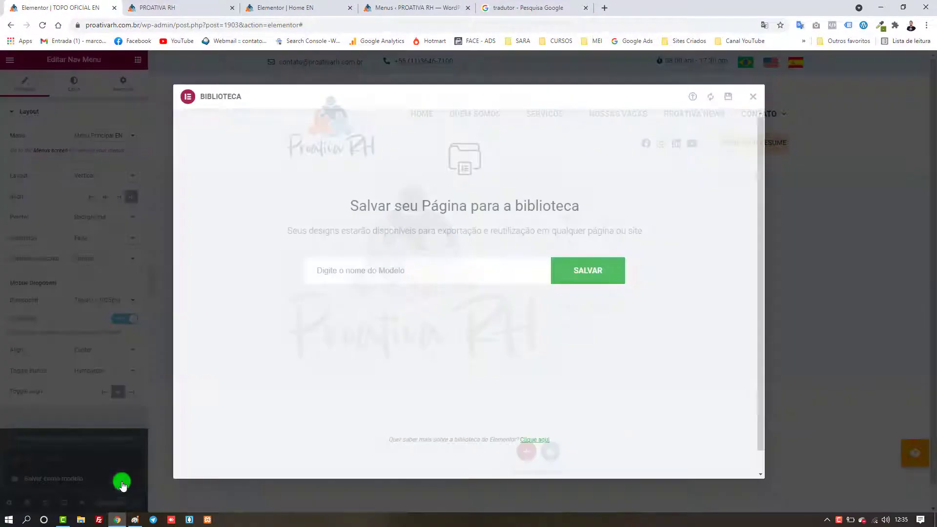
pyautogui.click(416, 270)
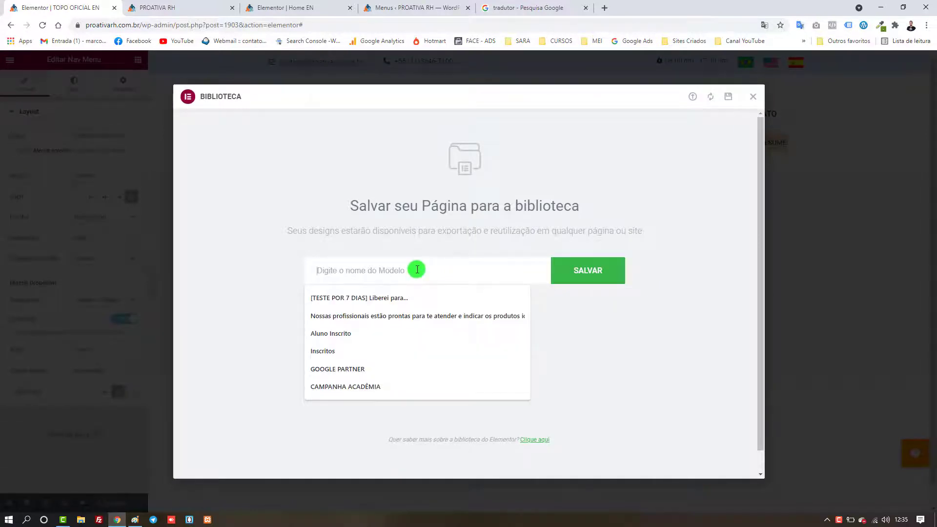
pyautogui.write('TOPO')
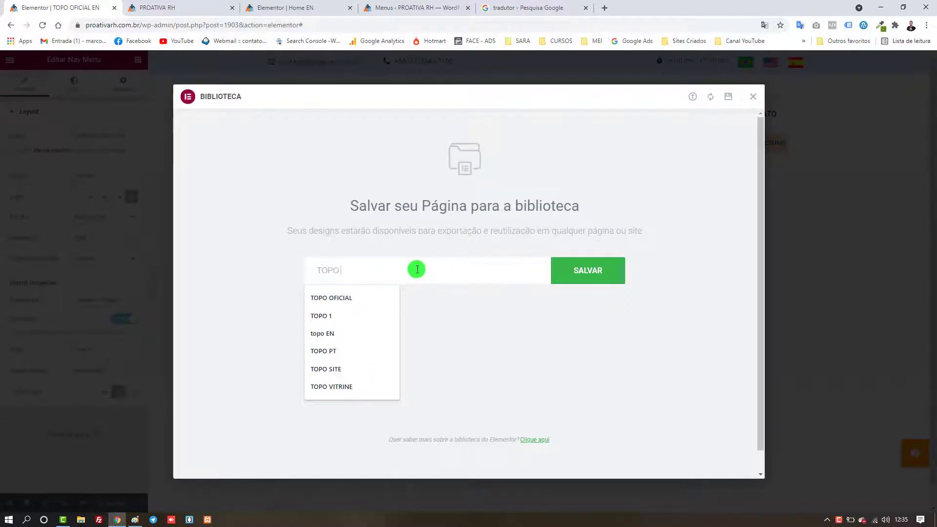
pyautogui.write(' EN')
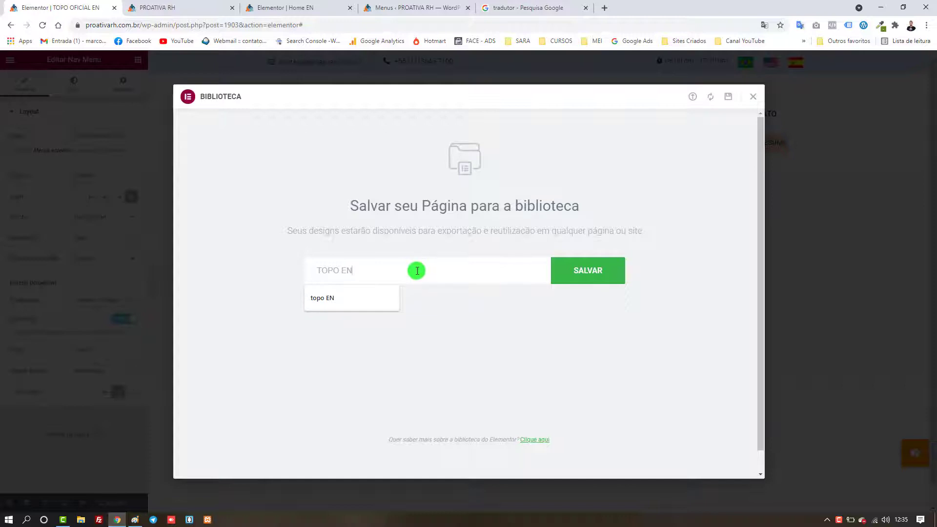
pyautogui.click(535, 337)
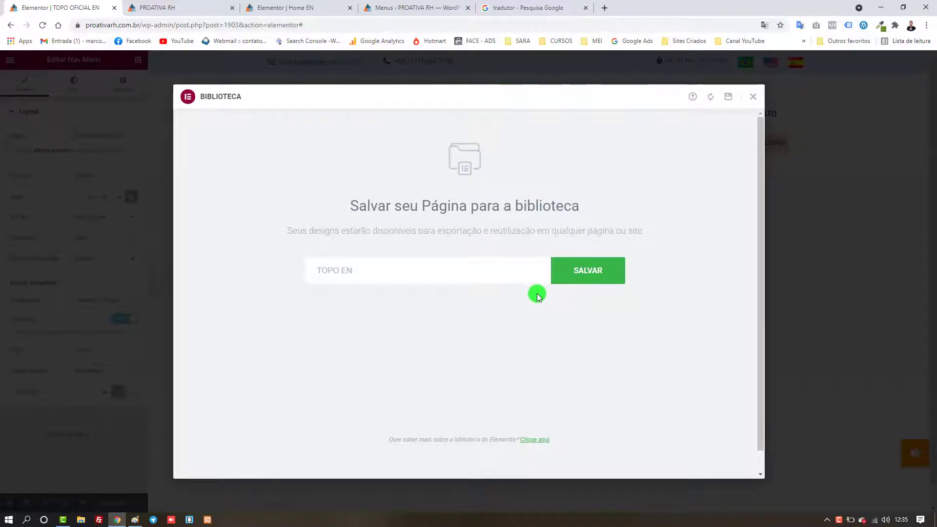
pyautogui.click(565, 277)
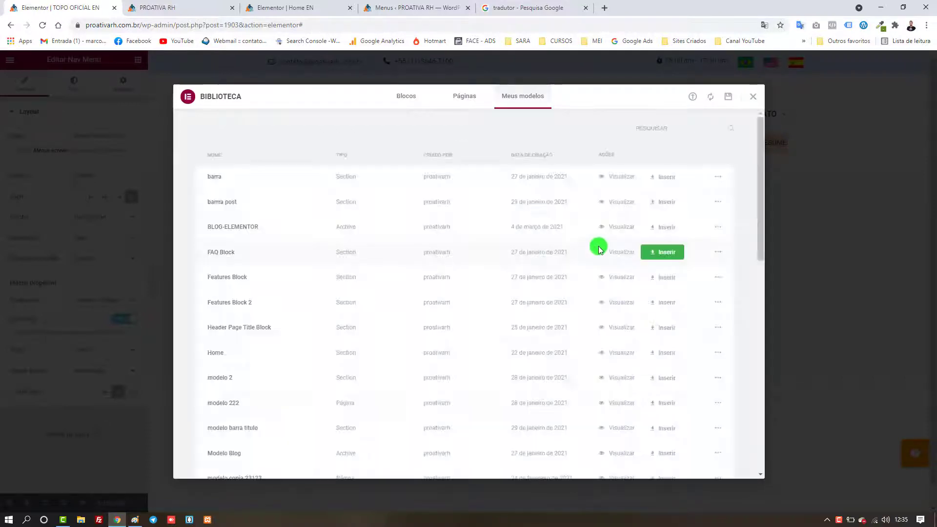
pyautogui.click(754, 104)
# Reload the Home EN editor and insert the saved TOPO EN template in a new area above the hero slider.
pyautogui.click(292, 7)
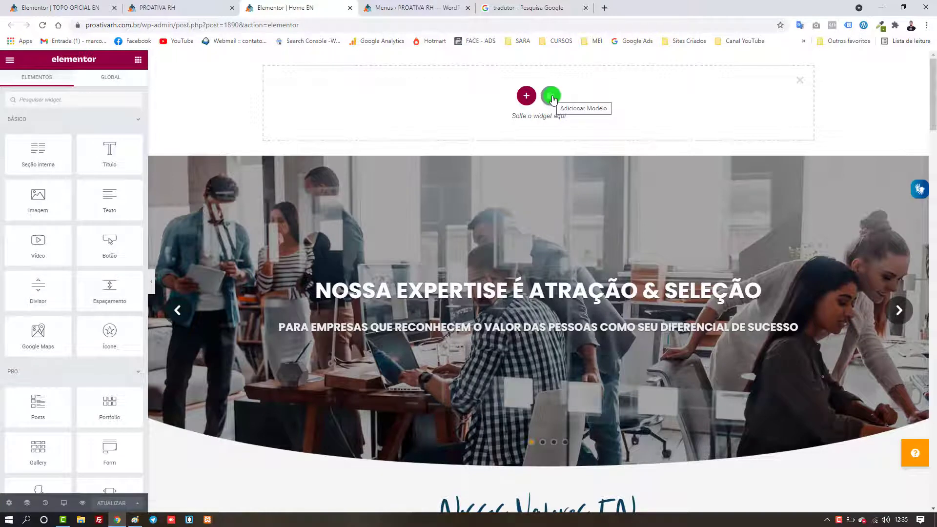
pyautogui.click(41, 26)
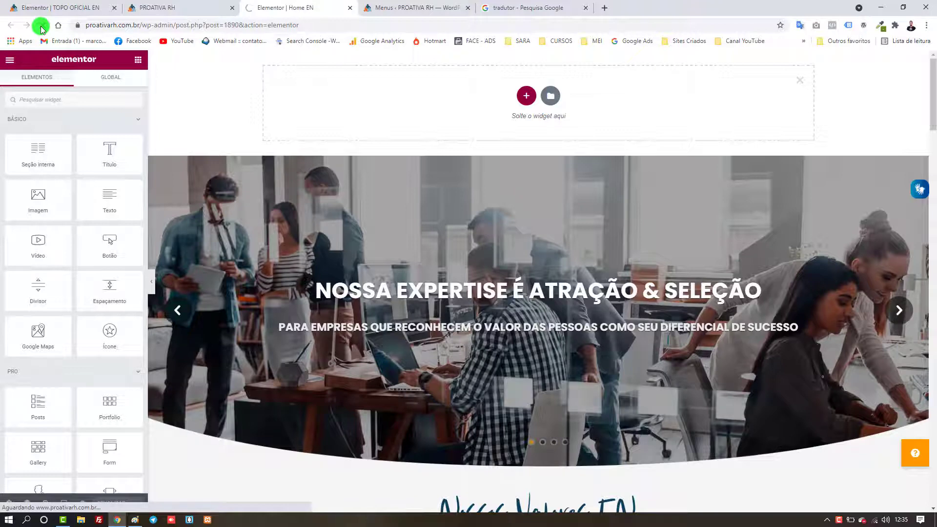
pyautogui.click(41, 27)
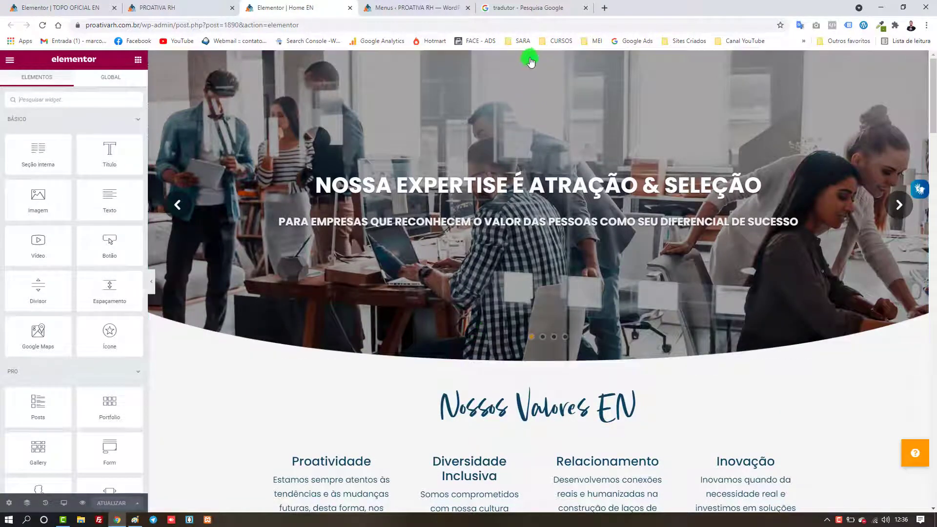
pyautogui.click(526, 56)
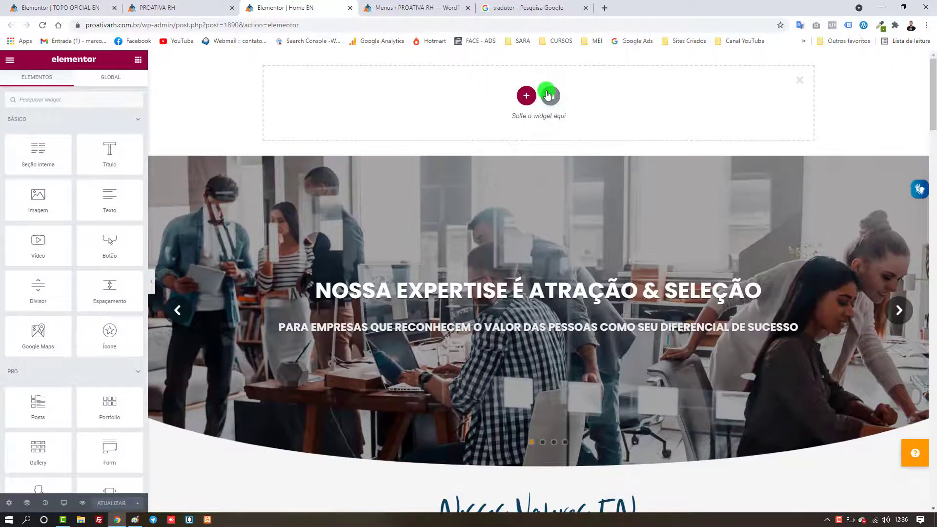
pyautogui.click(549, 94)
pyautogui.click(533, 98)
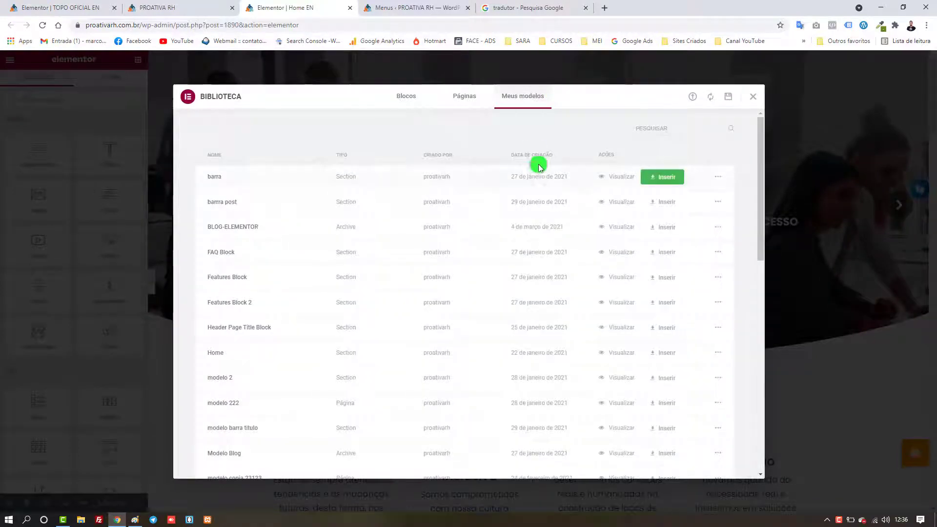
pyautogui.click(537, 155)
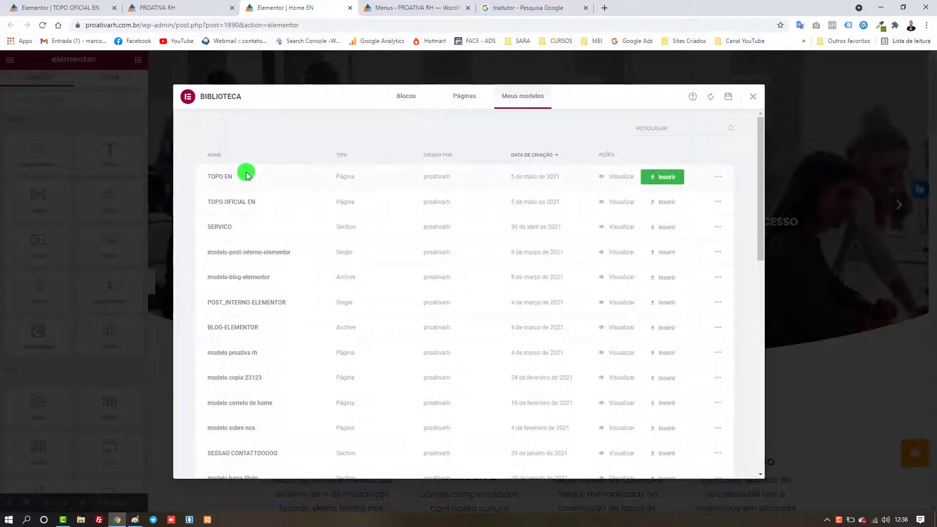
pyautogui.click(660, 180)
pyautogui.click(522, 320)
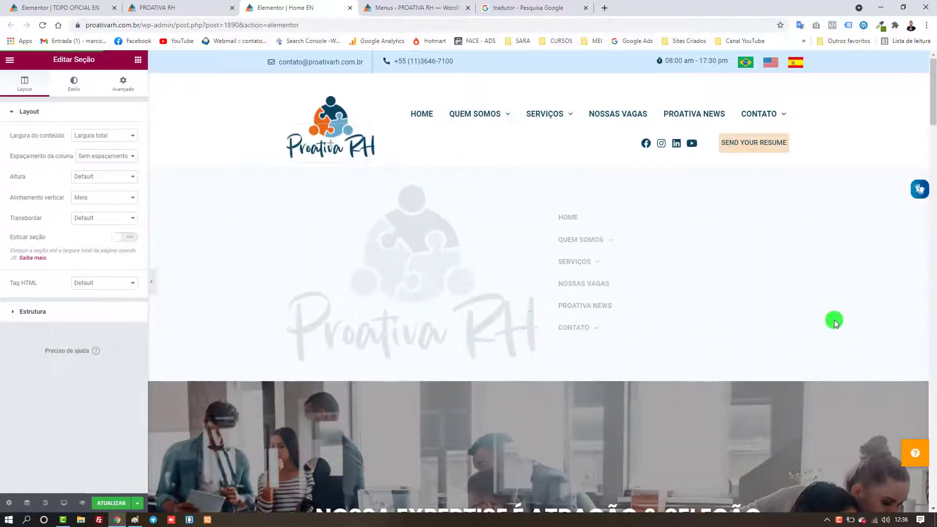
# Update the Home EN page and reload the live English home page with the new header.
pyautogui.click(476, 115)
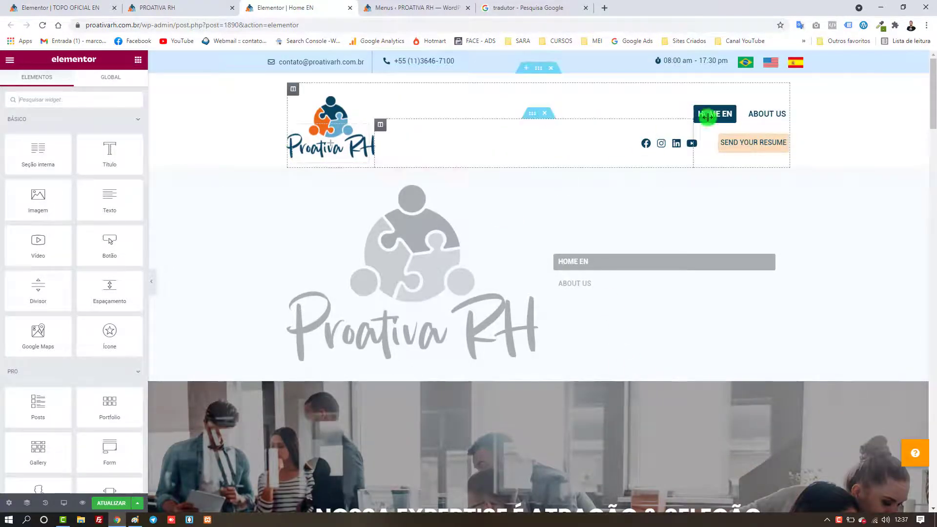
pyautogui.click(114, 506)
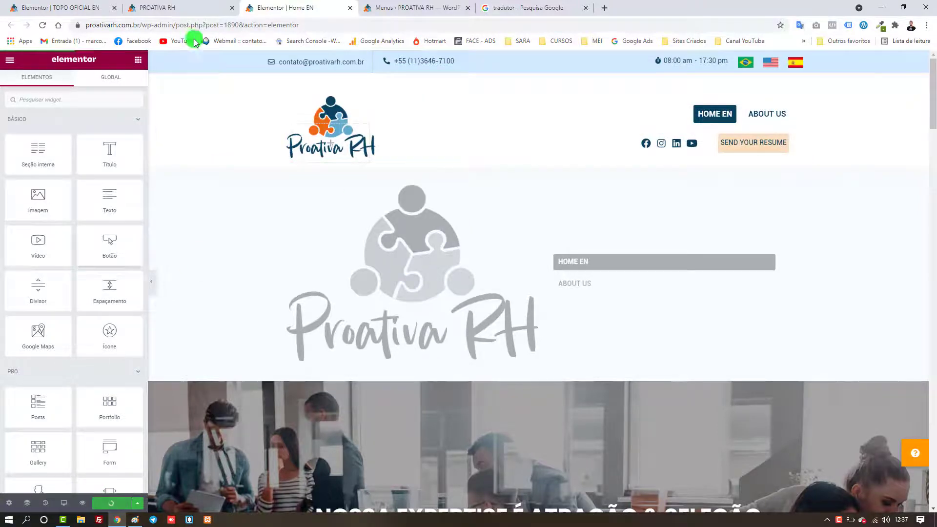
pyautogui.click(193, 10)
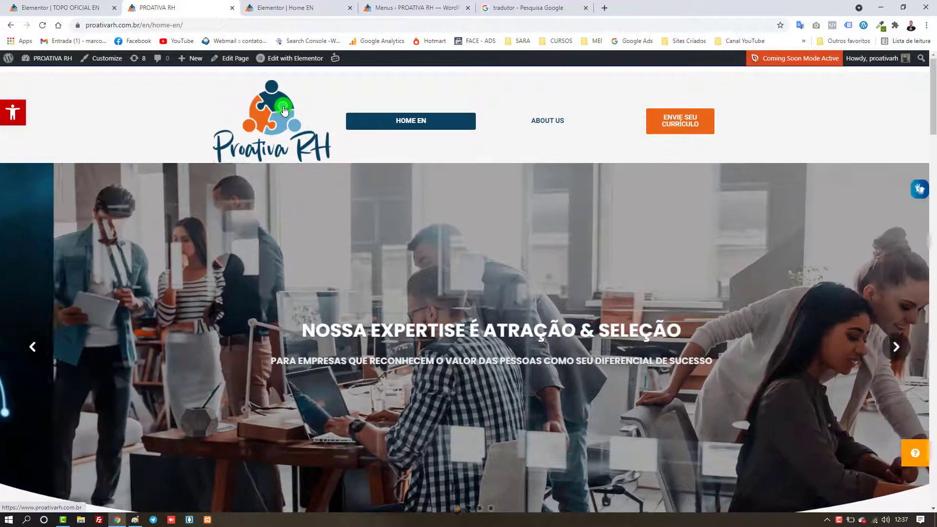
pyautogui.click(43, 25)
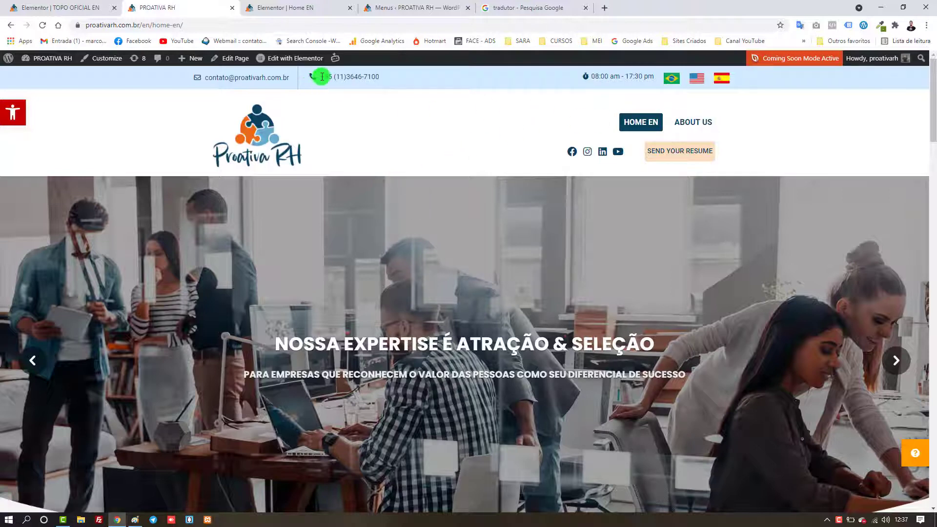
# Review the live English home page's header, slider and sections down to the maps for text still in Portuguese.
pyautogui.moveTo(320, 77); pyautogui.dragTo(347, 95)
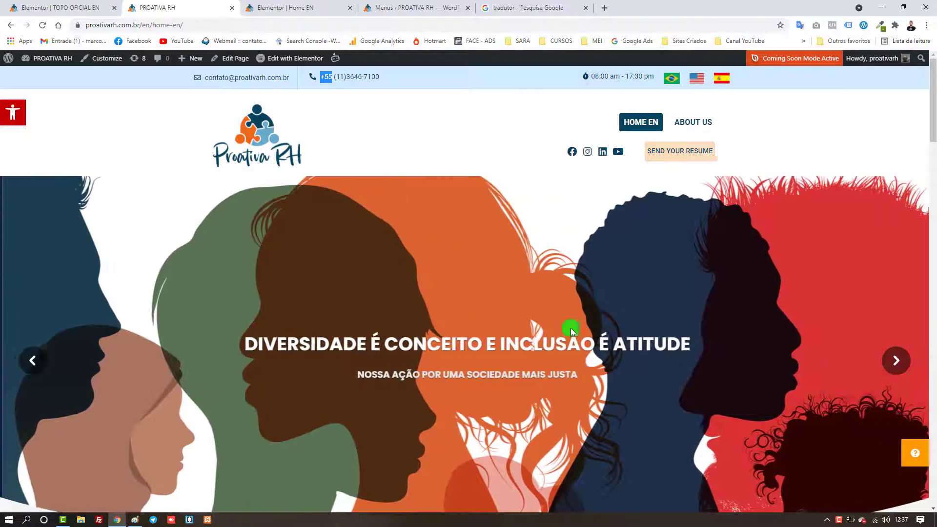
pyautogui.click(891, 356)
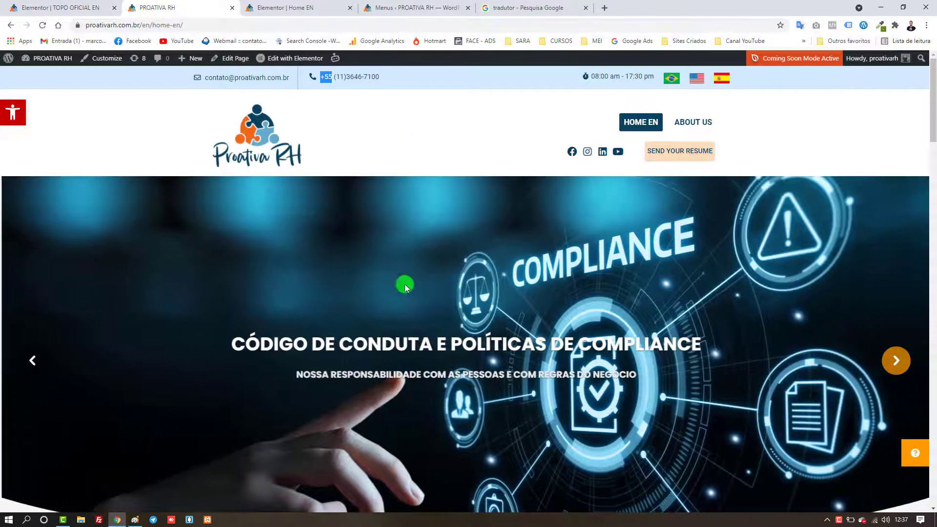
pyautogui.scroll(-7, 355, 281)
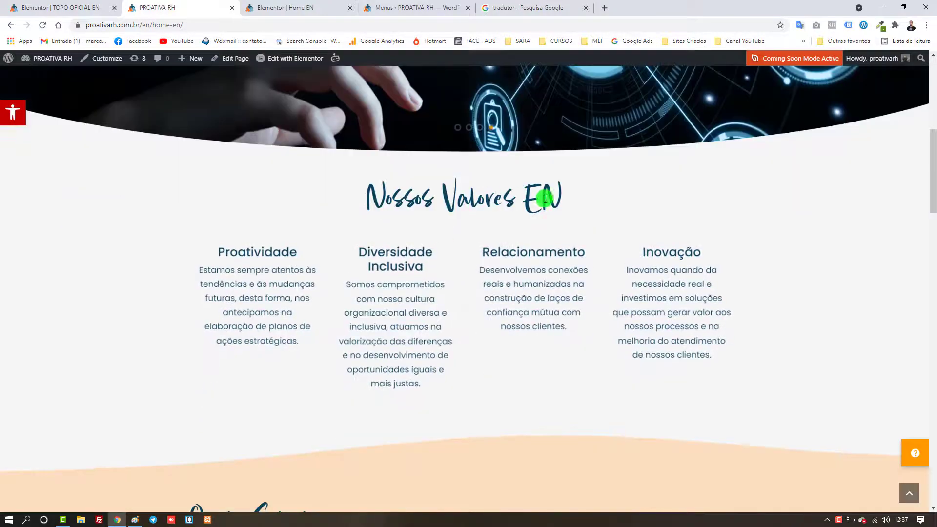
pyautogui.moveTo(495, 196); pyautogui.dragTo(567, 224)
pyautogui.scroll(-1, 571, 244)
pyautogui.scroll(-12, 444, 272)
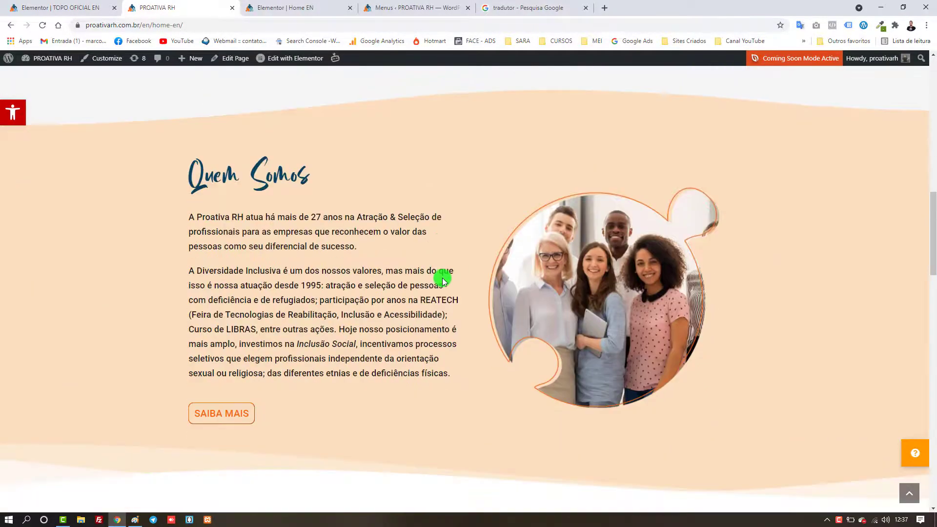
pyautogui.scroll(-9, 442, 278)
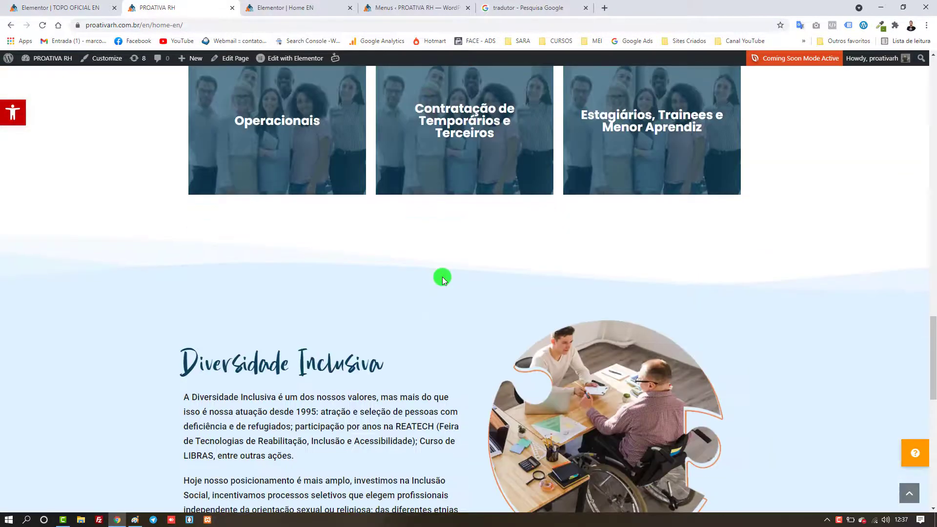
pyautogui.scroll(-12, 442, 276)
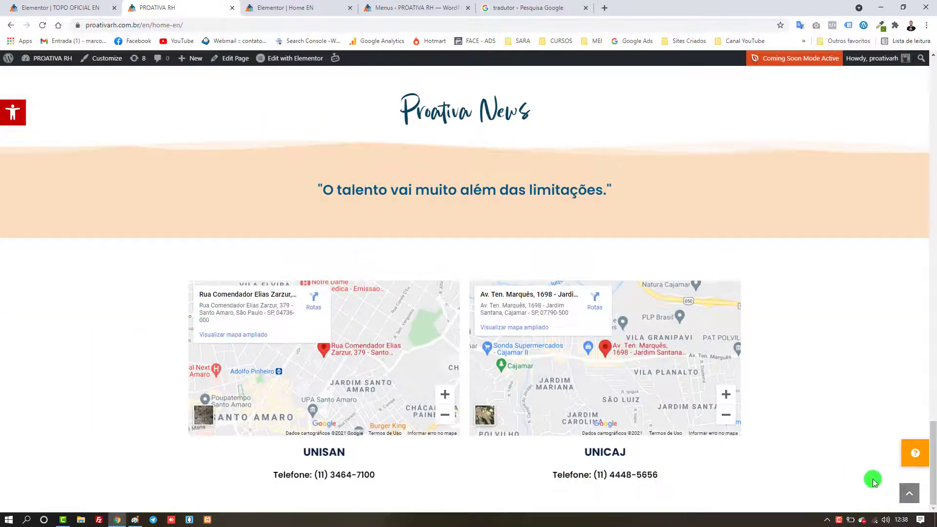
pyautogui.scroll(6, 873, 479)
pyautogui.scroll(-6, 850, 470)
pyautogui.scroll(20, 849, 454)
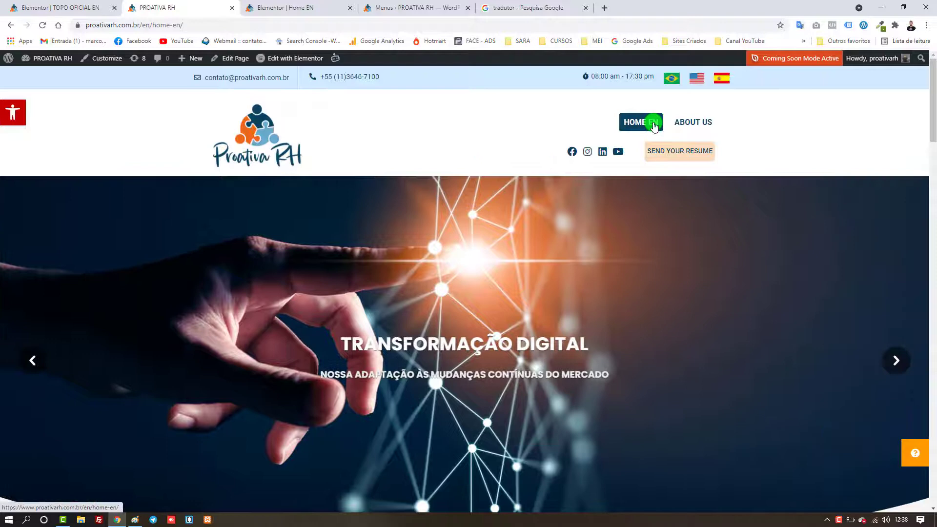
# Go to the English About Us page and examine its title, content and footer.
pyautogui.click(679, 126)
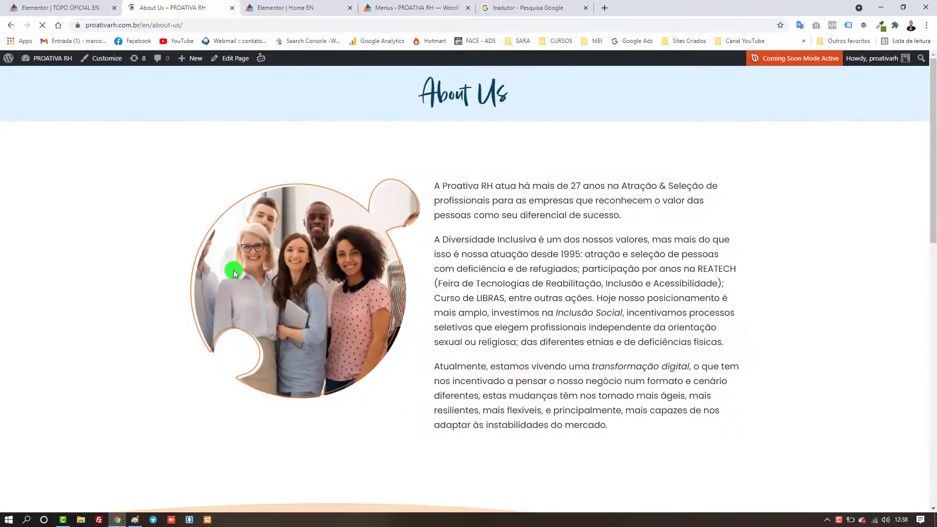
pyautogui.tripleClick(458, 95)
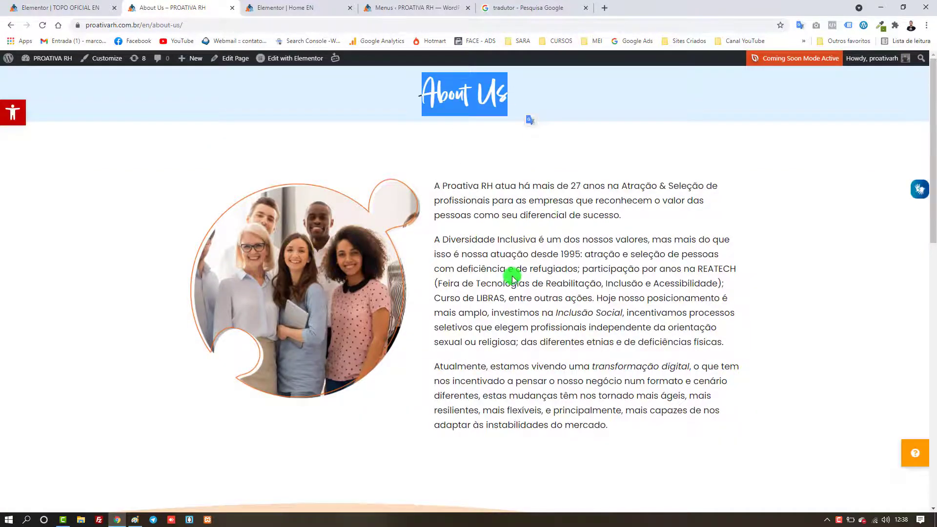
pyautogui.scroll(-6, 512, 278)
pyautogui.scroll(-6, 507, 288)
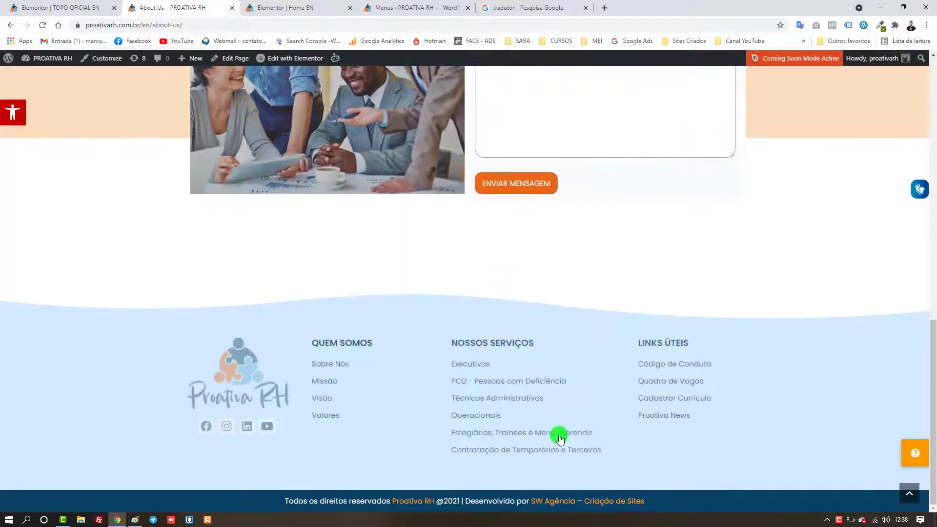
pyautogui.scroll(6, 408, 370)
pyautogui.scroll(-6, 404, 373)
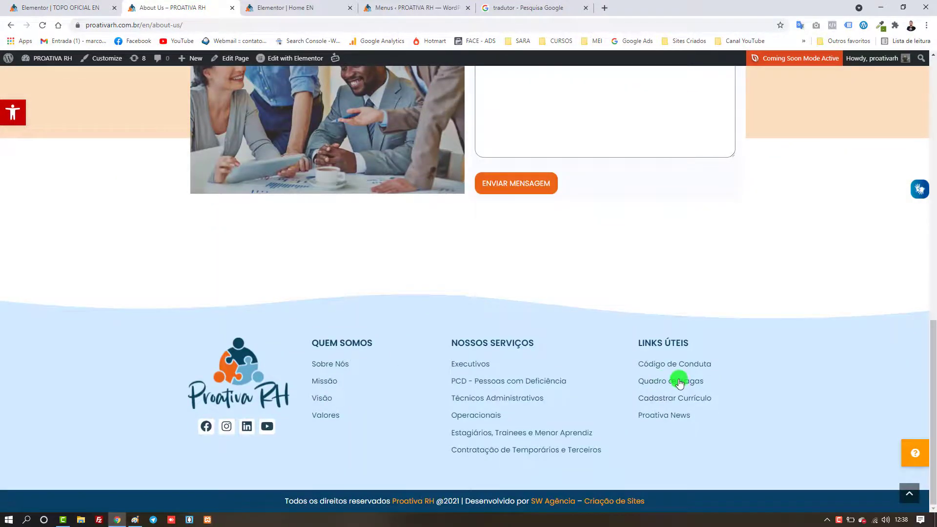
pyautogui.scroll(15, 634, 381)
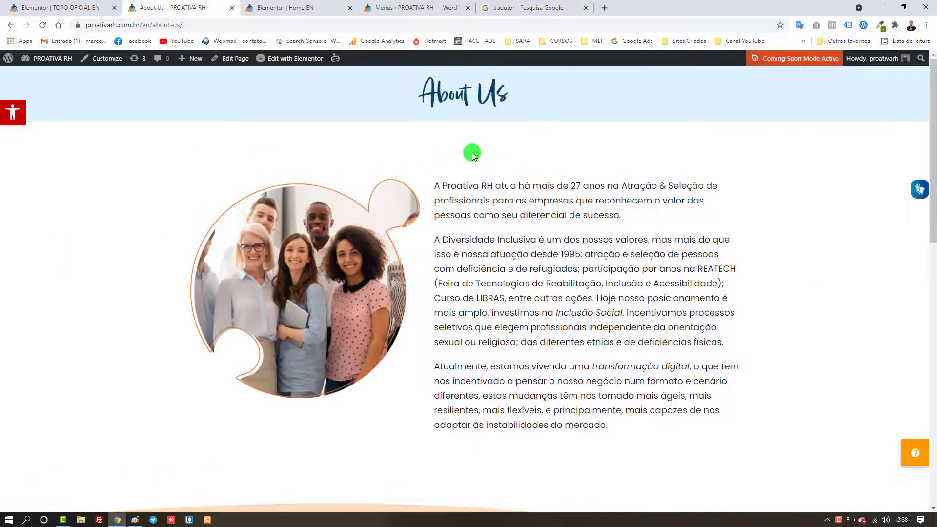
# Open the English About Us page for Elementor editing in a new tab and switch to it.
pyautogui.rightClick(280, 59)
pyautogui.click(293, 62)
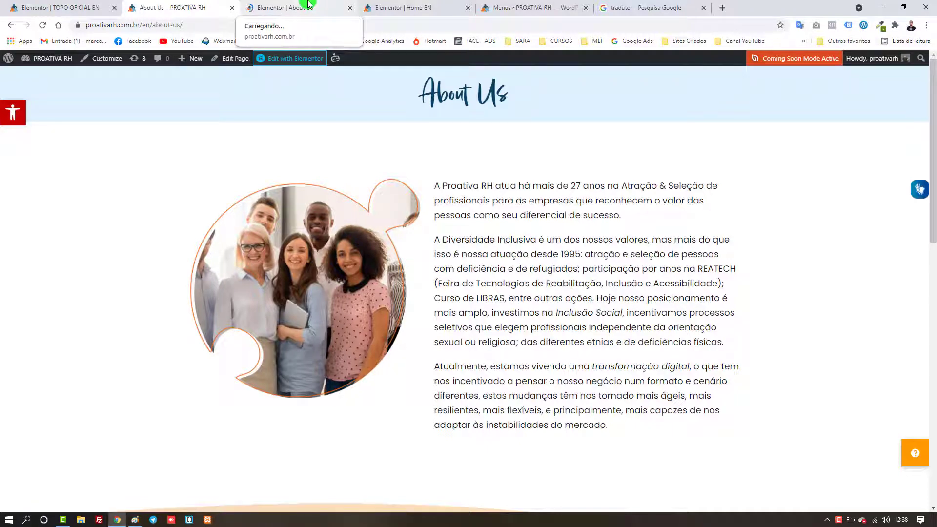
pyautogui.click(308, 4)
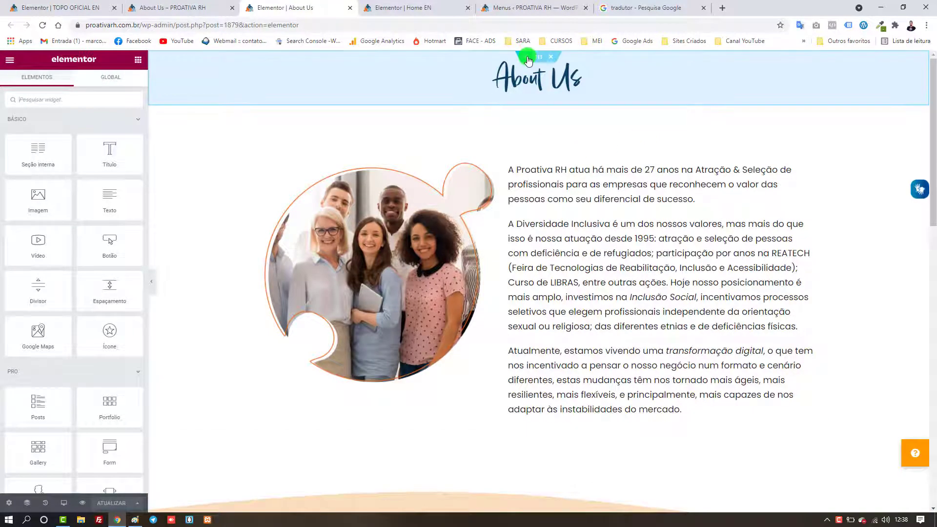
# Insert the TOPO EN template from the saved templates above the About Us title, importing its document settings.
pyautogui.click(528, 59)
pyautogui.click(547, 94)
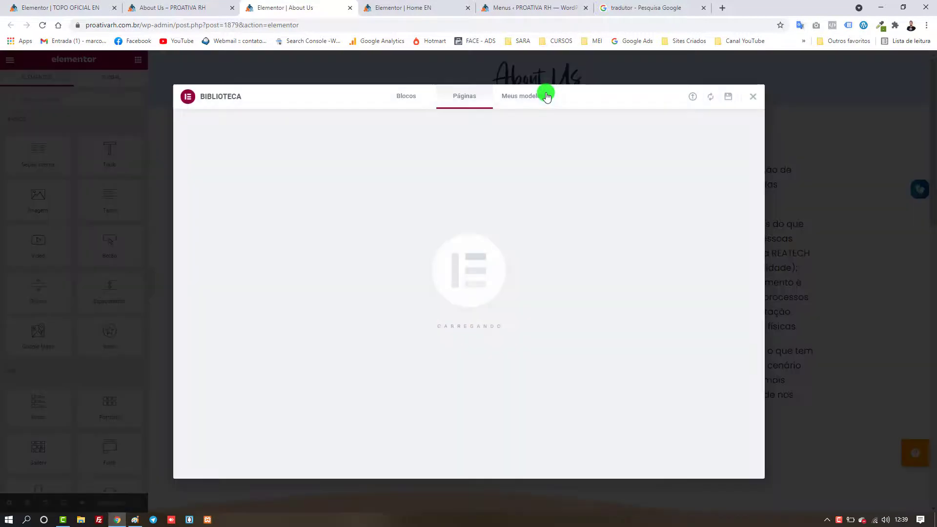
pyautogui.click(534, 101)
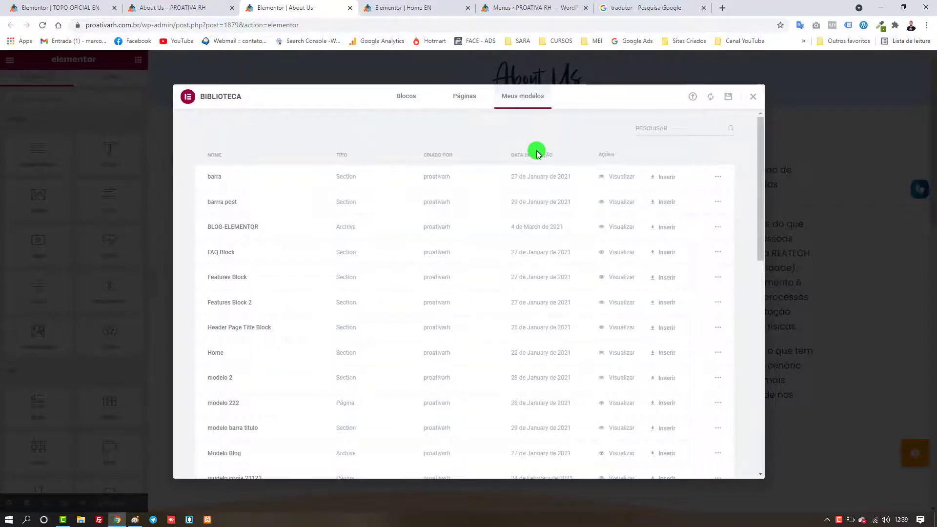
pyautogui.click(537, 154)
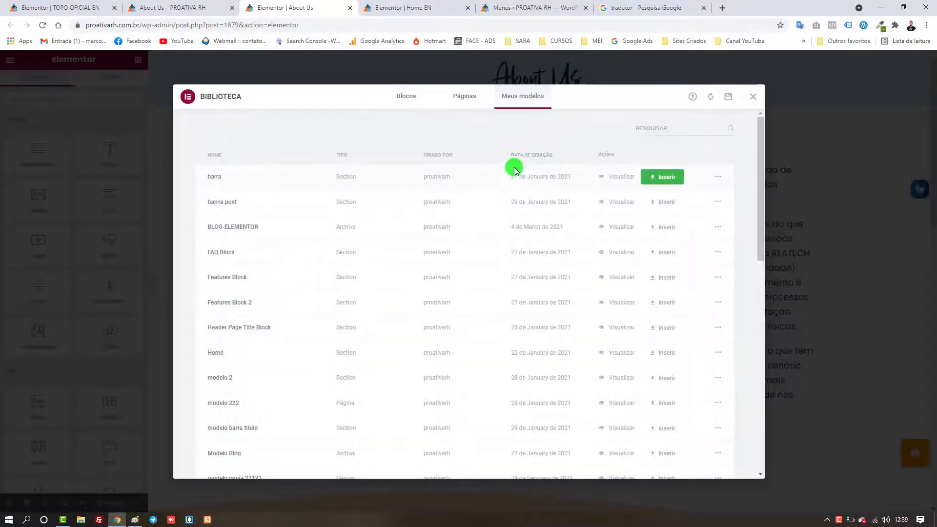
pyautogui.click(518, 157)
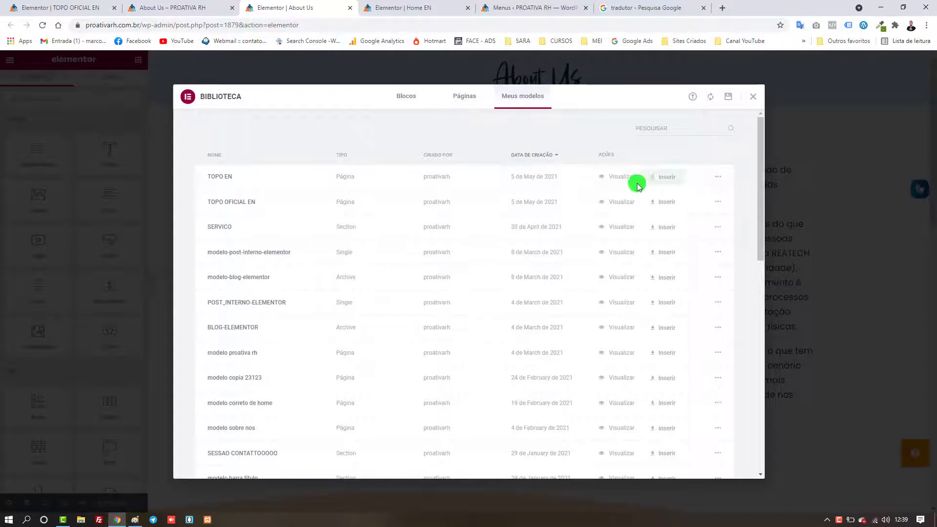
pyautogui.click(661, 178)
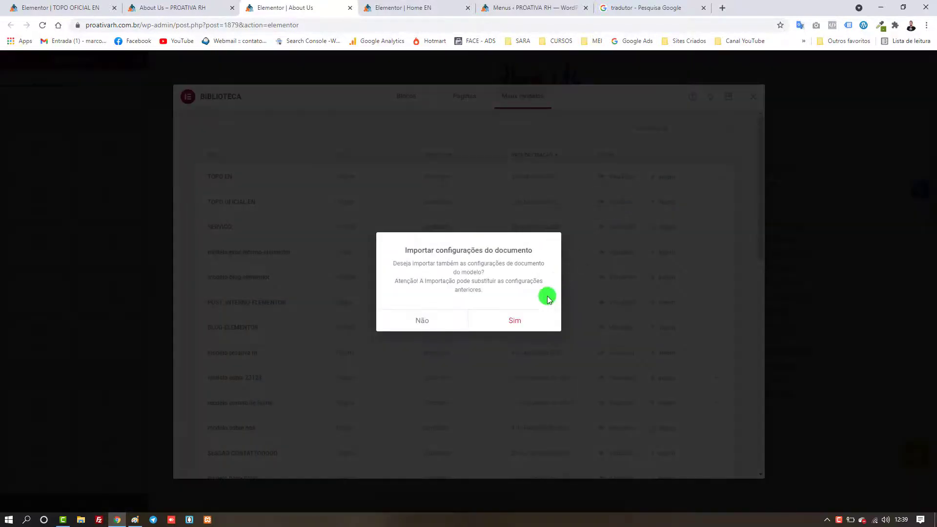
pyautogui.click(532, 319)
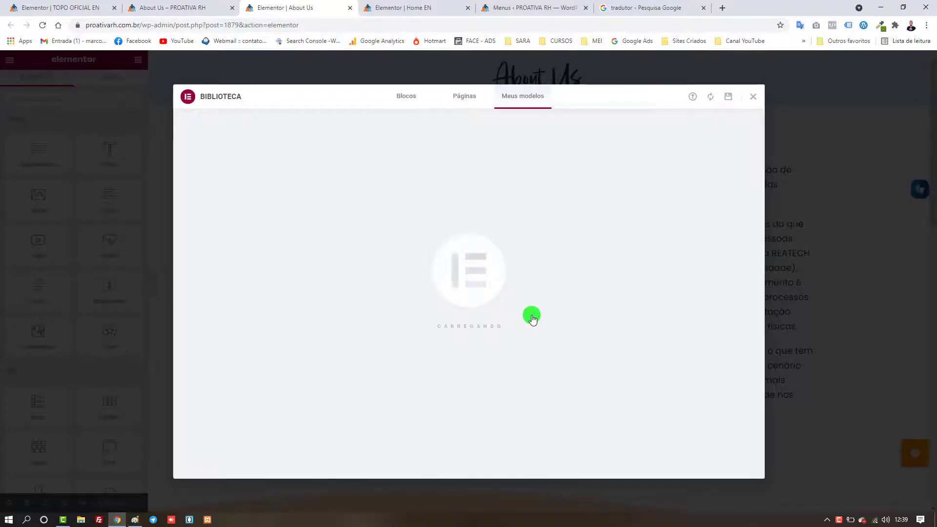
pyautogui.press('Escape')
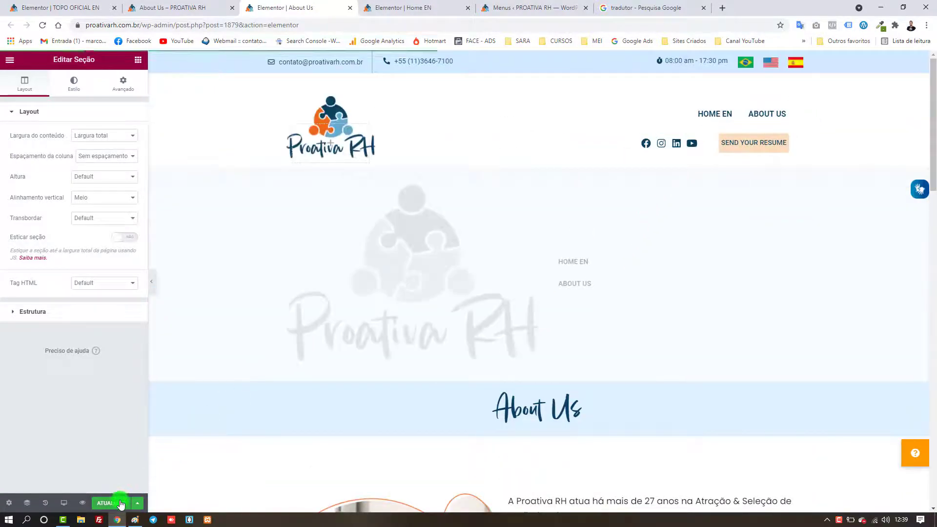
# Reload the live English About Us page and check it for the new header.
pyautogui.click(405, 7)
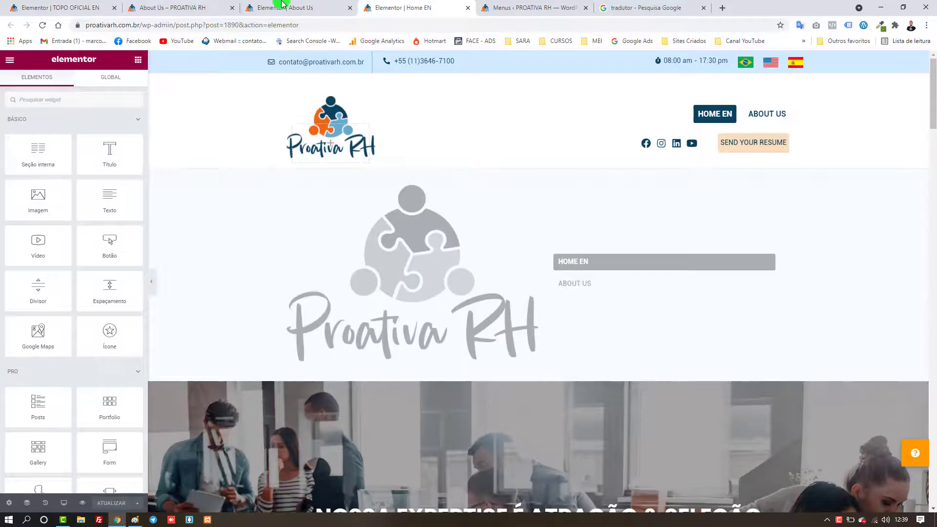
pyautogui.click(211, 7)
pyautogui.click(42, 25)
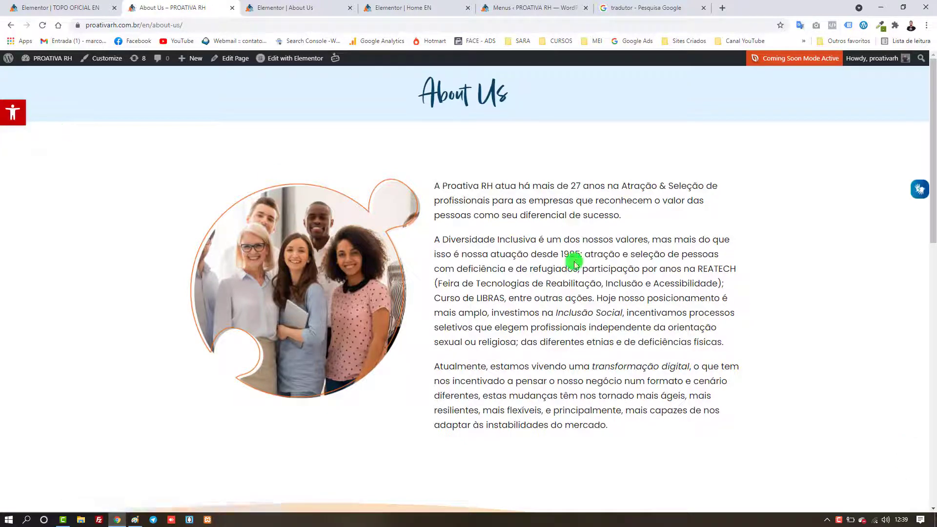
pyautogui.press('F5')
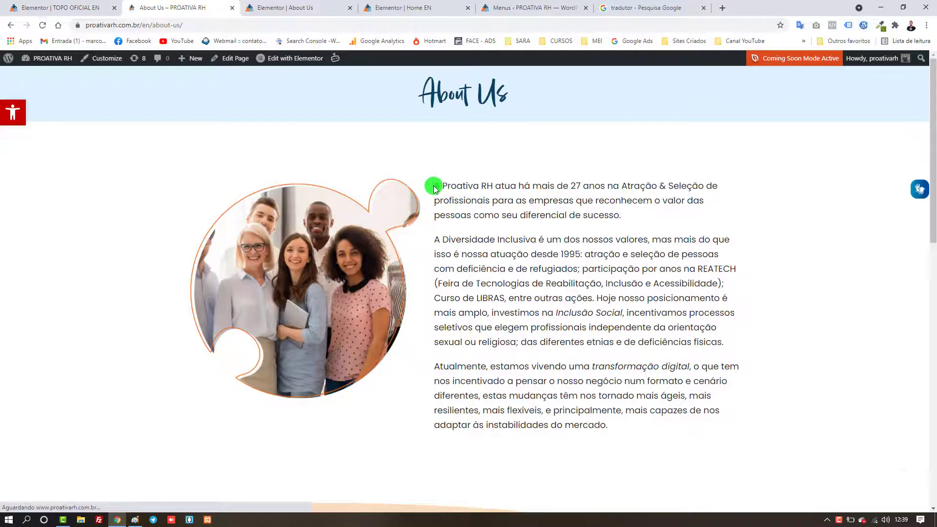
pyautogui.scroll(-5, 466, 226)
pyautogui.press('F5')
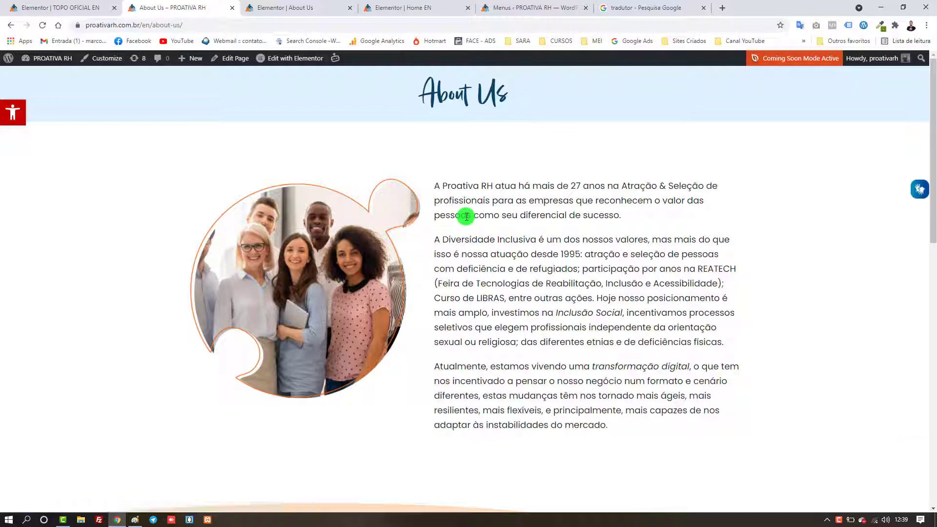
pyautogui.click(405, 8)
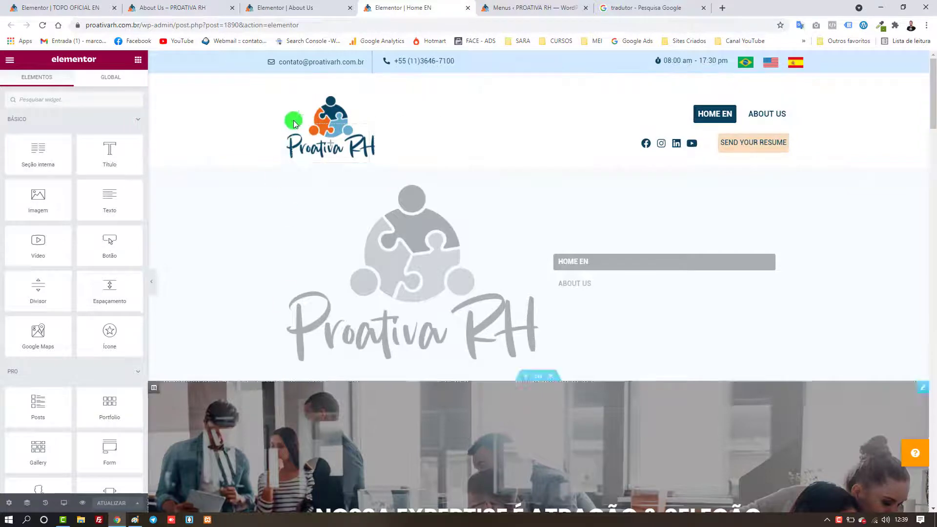
# Update the English About Us page in Elementor, return to its live version and follow the header's Home EN link.
pyautogui.click(322, 6)
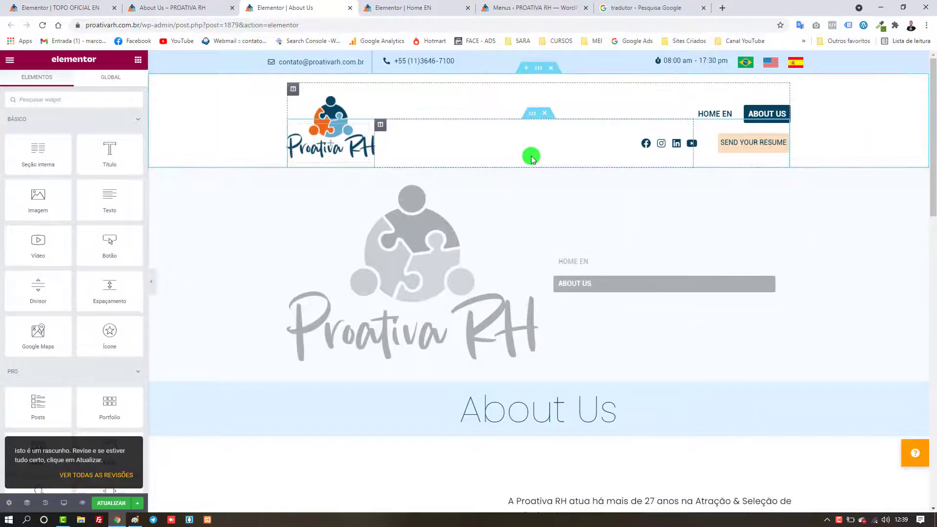
pyautogui.click(104, 505)
pyautogui.click(167, 5)
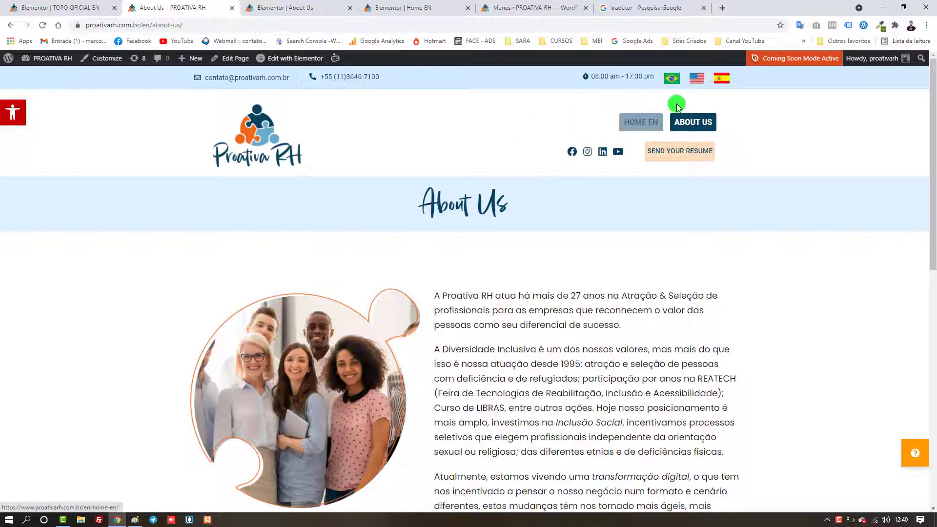
pyautogui.click(644, 122)
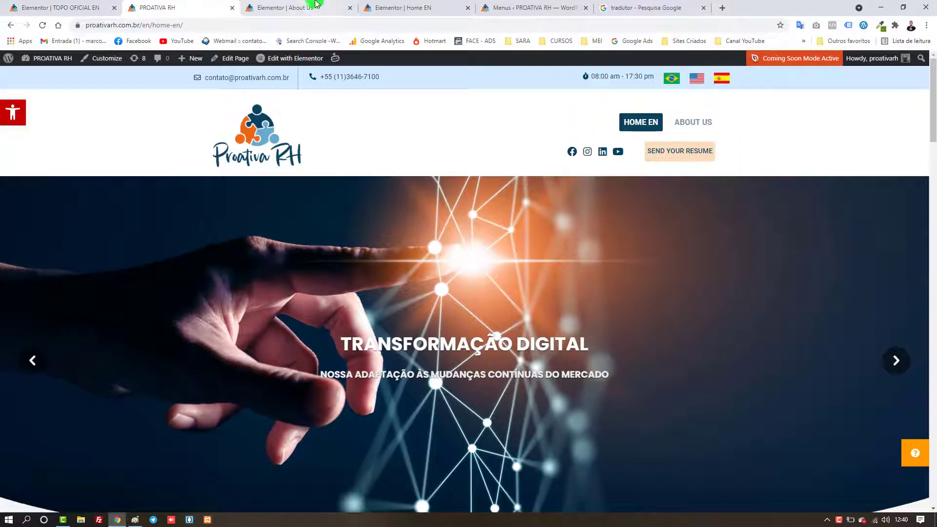
# Change the navigation label of the Home EN item in Menu Principal EN to Home and save the menu.
pyautogui.click(496, 7)
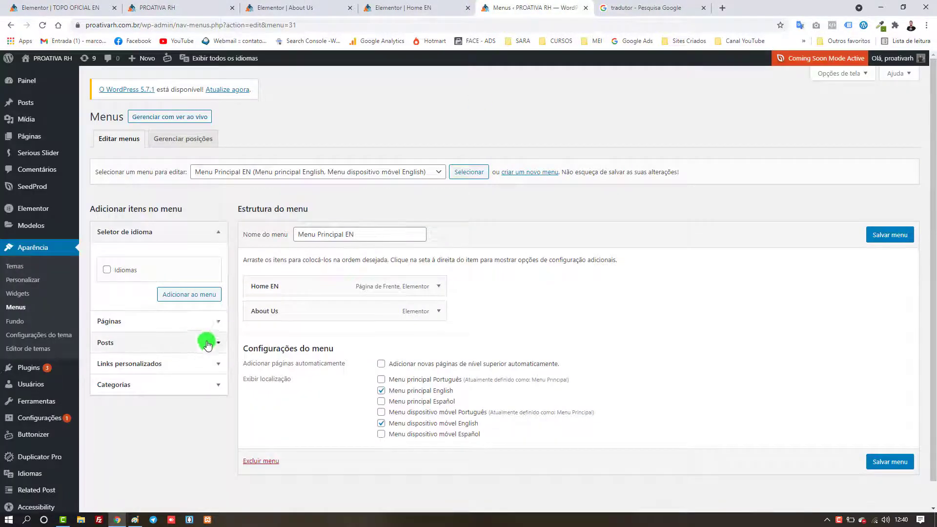
pyautogui.click(436, 285)
pyautogui.click(304, 318)
pyautogui.press('BackSpace')
pyautogui.press('BackSpace')
pyautogui.press('BackSpace')
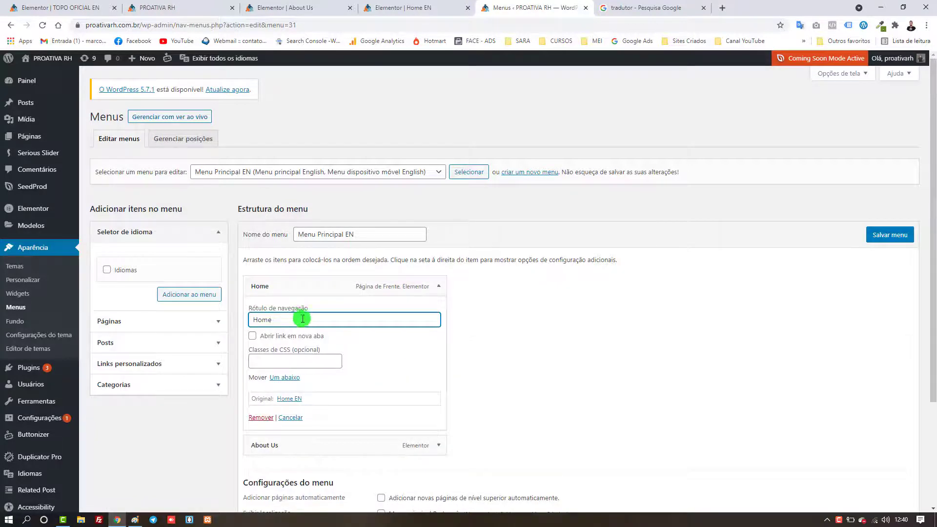
pyautogui.click(439, 286)
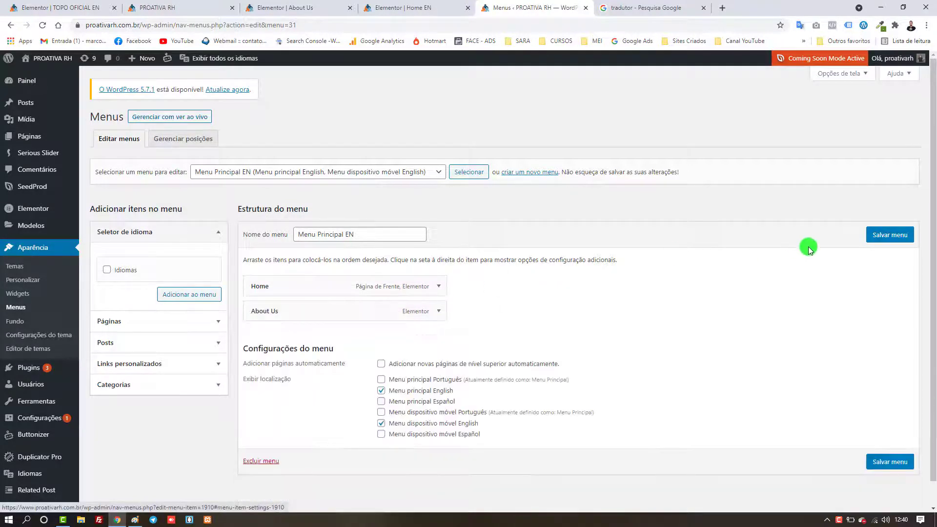
pyautogui.click(873, 234)
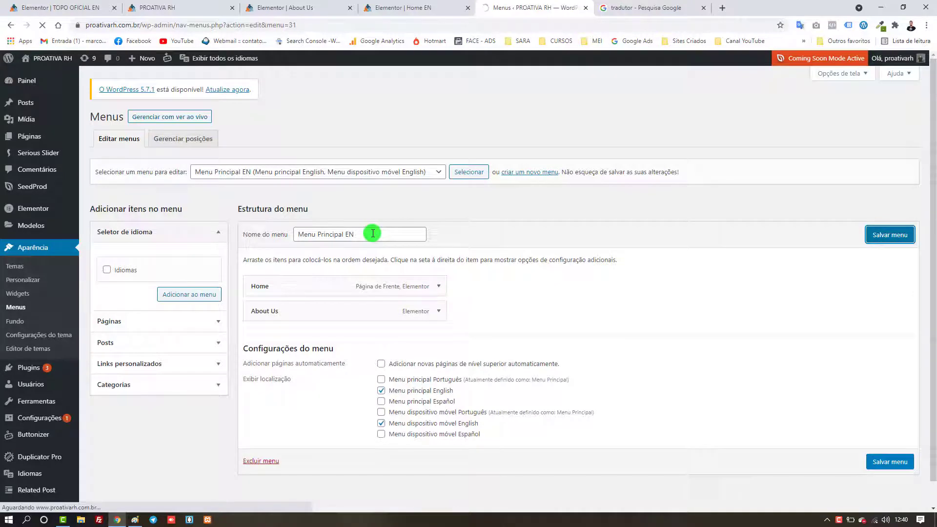
# Close the About Us editor and reload the live English home page to check its menu label and slider.
pyautogui.click(308, 7)
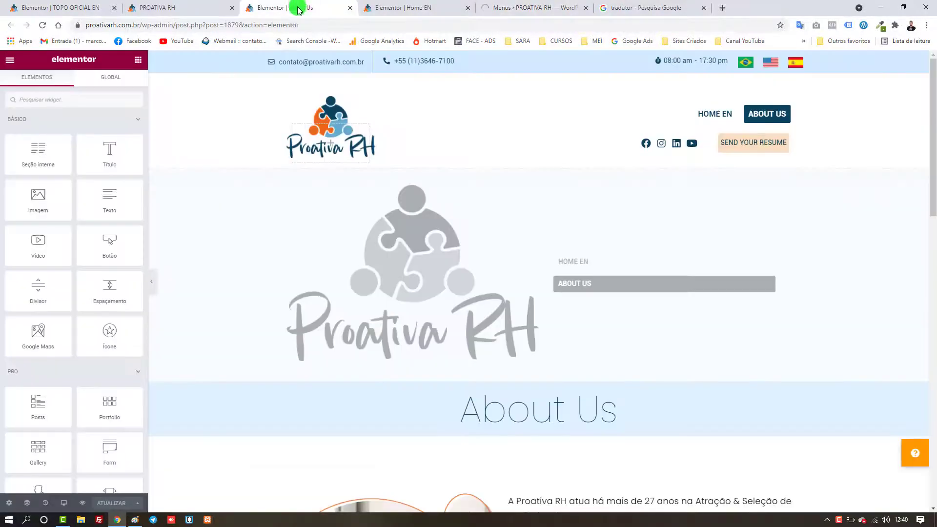
pyautogui.click(200, 4)
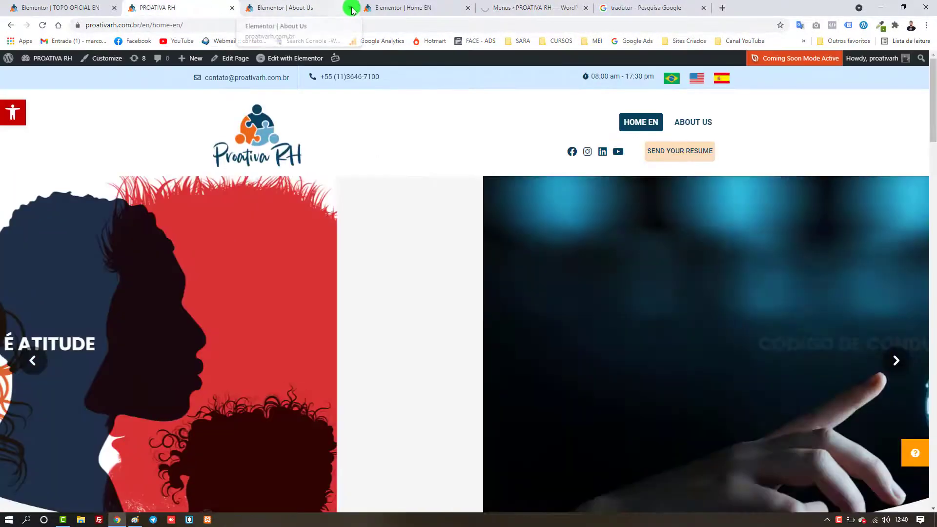
pyautogui.click(350, 8)
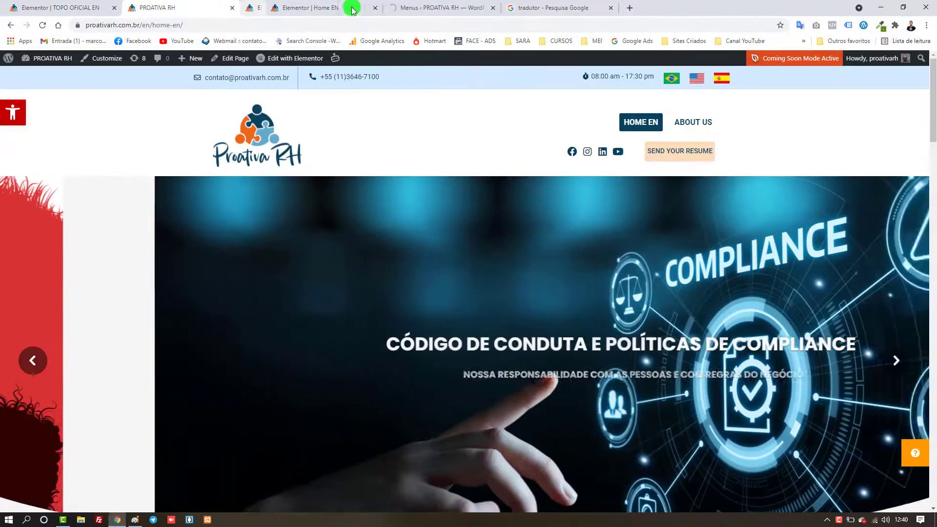
pyautogui.press('F5')
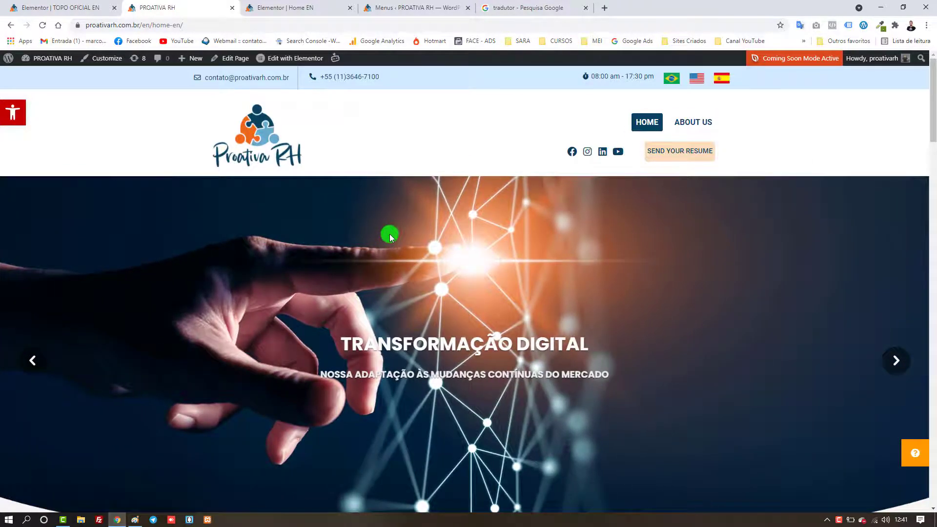
pyautogui.scroll(-2, 512, 252)
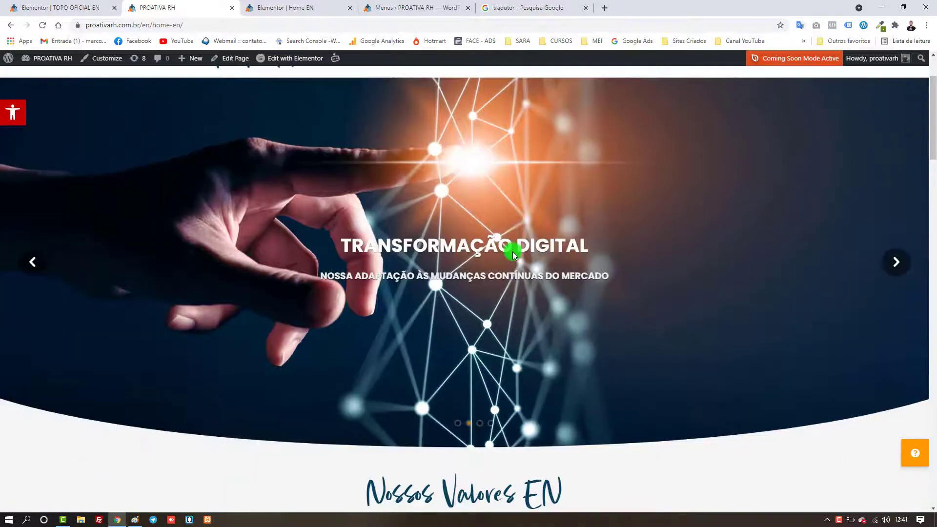
pyautogui.scroll(2, 512, 251)
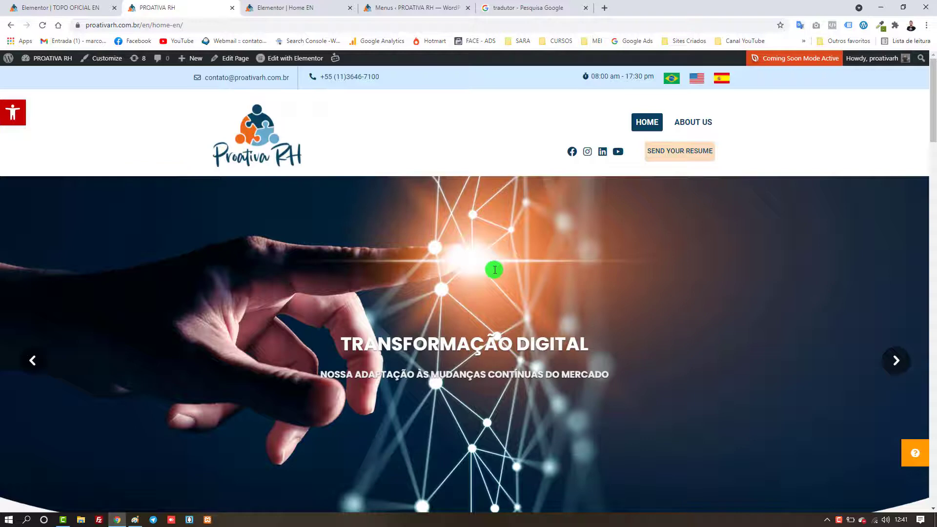
pyautogui.scroll(-2, 494, 269)
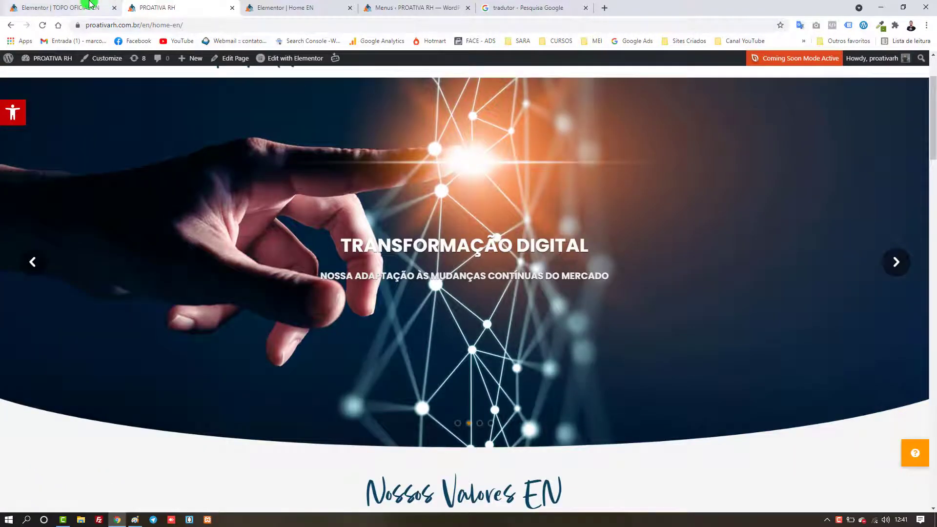
# Open the list of all Serious Slider slides in the WordPress admin and examine their titles and language columns.
pyautogui.click(400, 5)
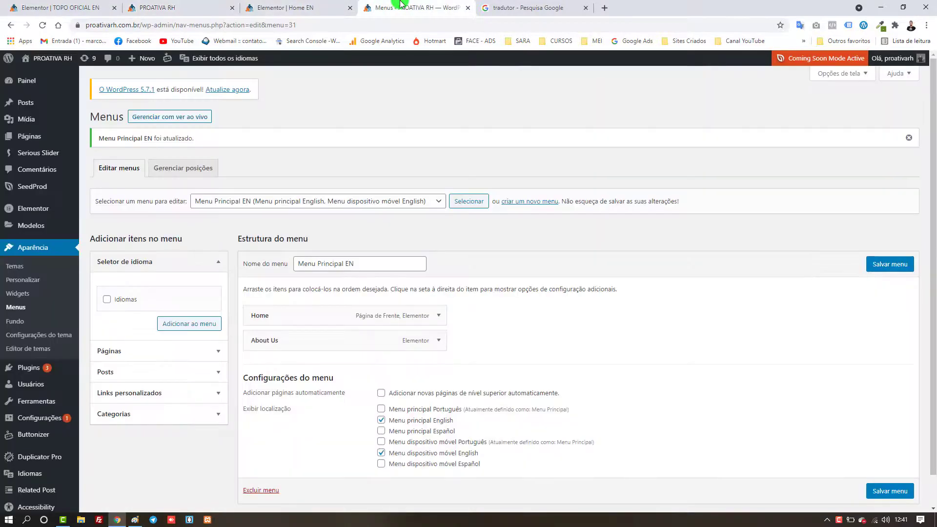
pyautogui.moveTo(47, 157)
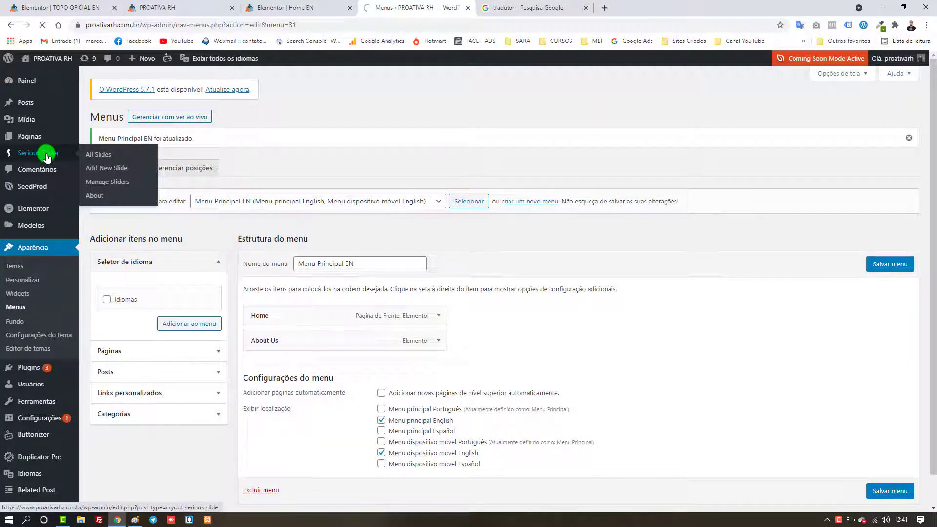
pyautogui.click(47, 157)
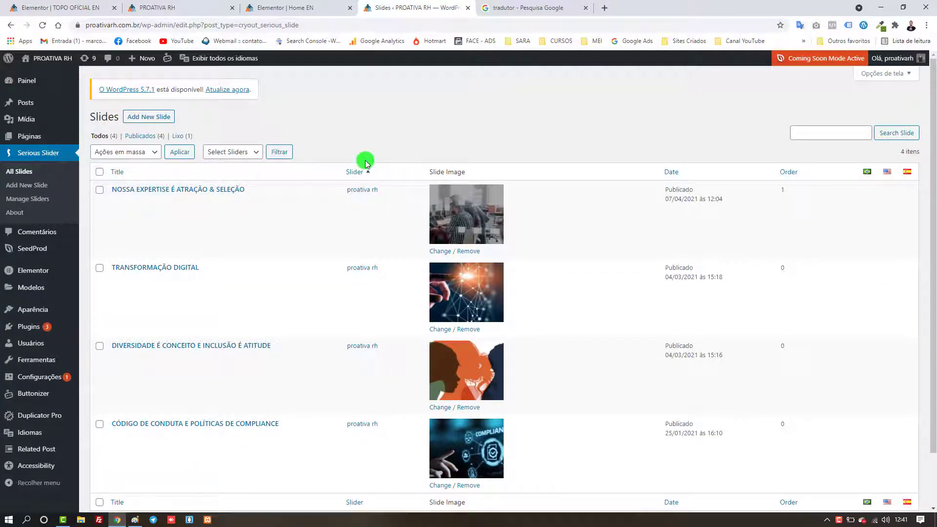
pyautogui.scroll(-1, 366, 141)
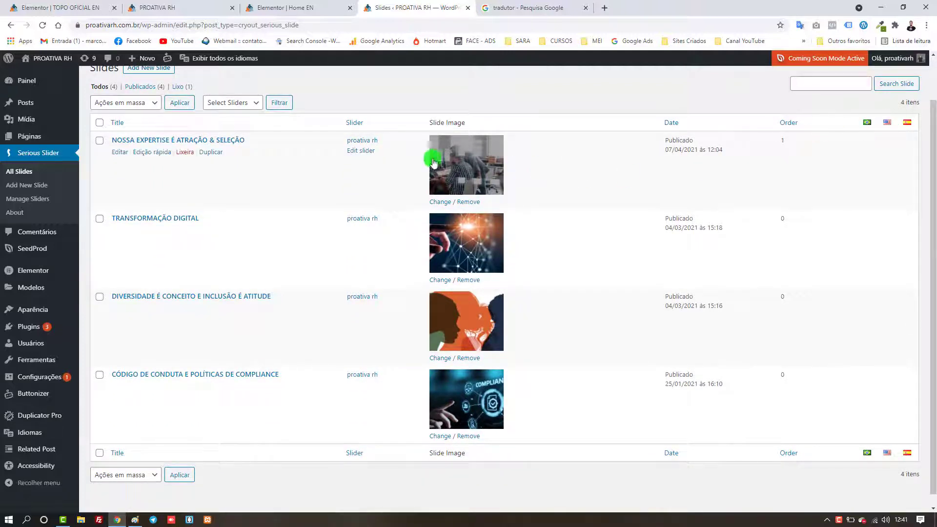
pyautogui.click(191, 202)
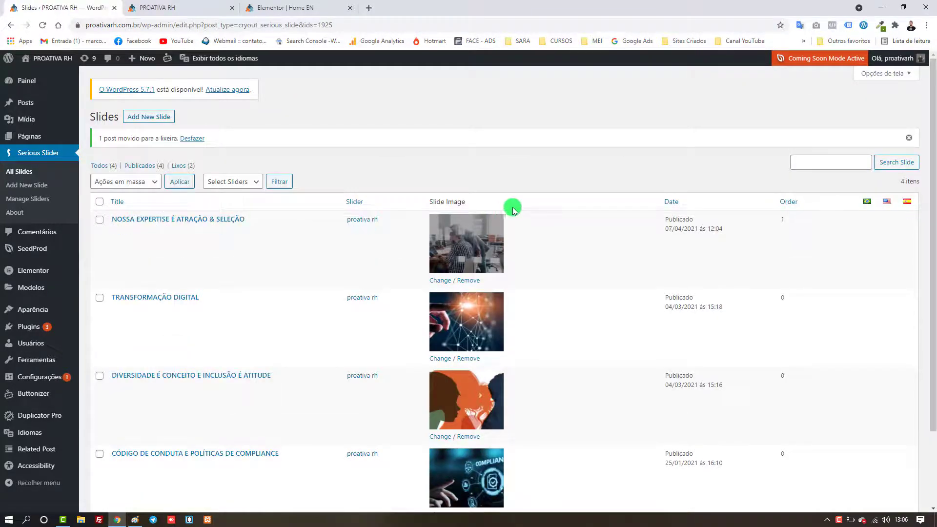
# Review the slides list, open the slider management page and examine the shortcode of the proativa rh slider.
pyautogui.scroll(-3, 535, 218)
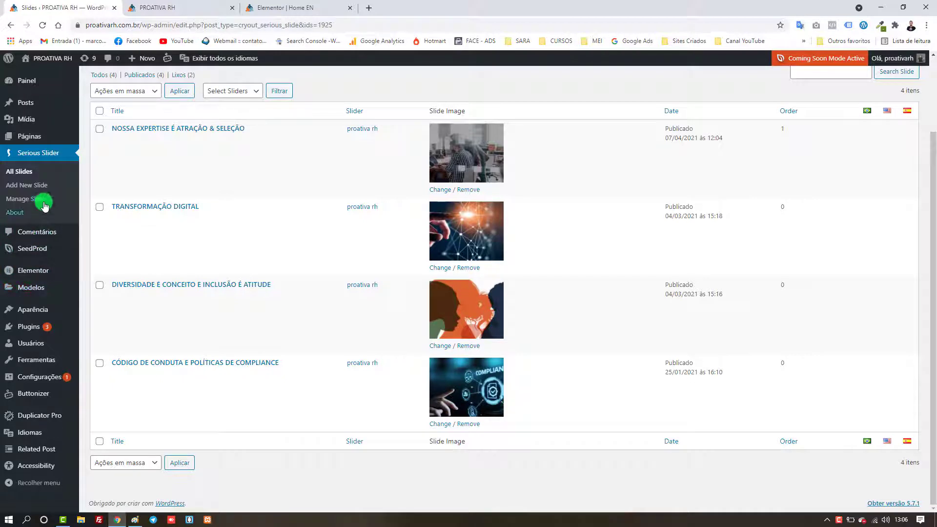
pyautogui.scroll(2, 42, 205)
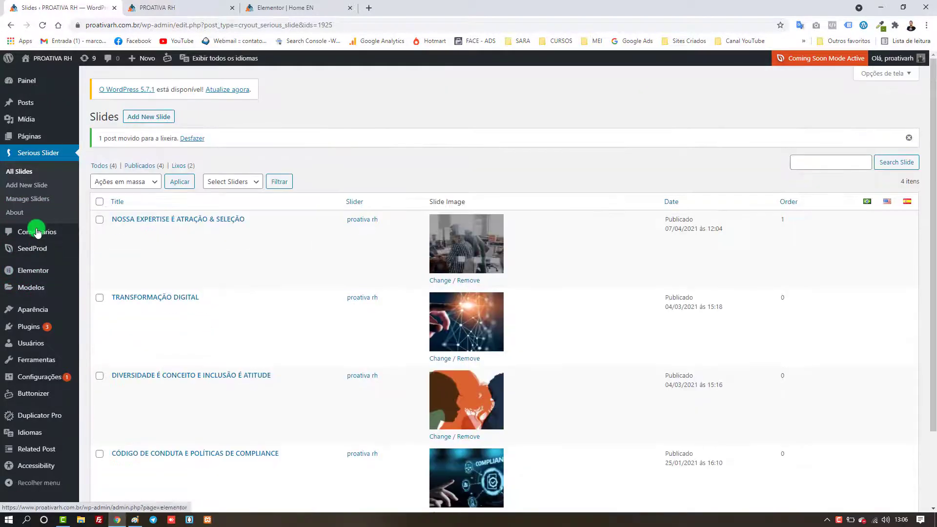
pyautogui.click(39, 200)
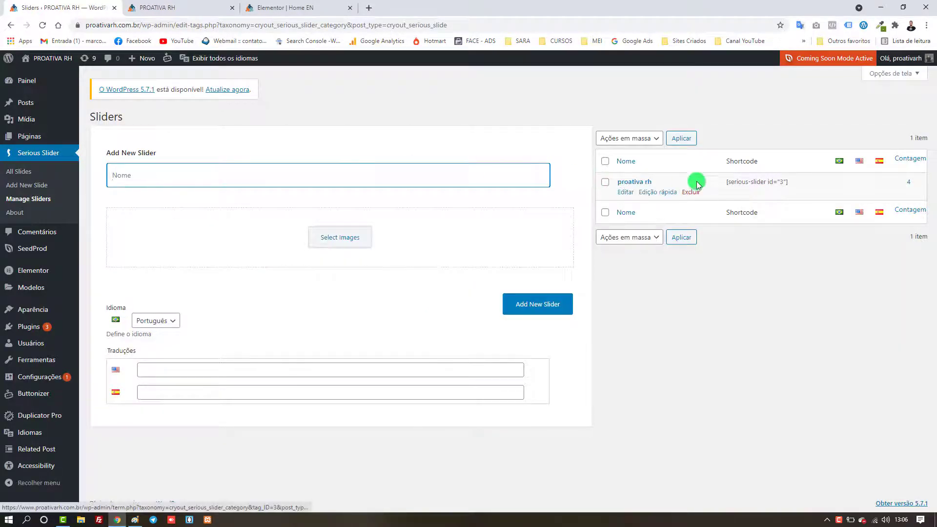
pyautogui.doubleClick(755, 182)
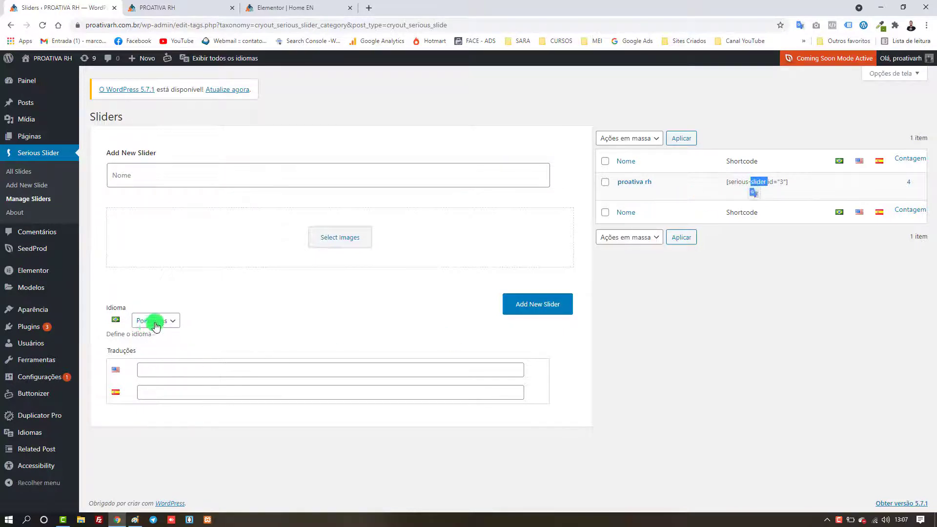
# Review the new slider form, open the proativa rh slider for editing and start its English translation.
pyautogui.click(507, 303)
pyautogui.scroll(-5, 469, 305)
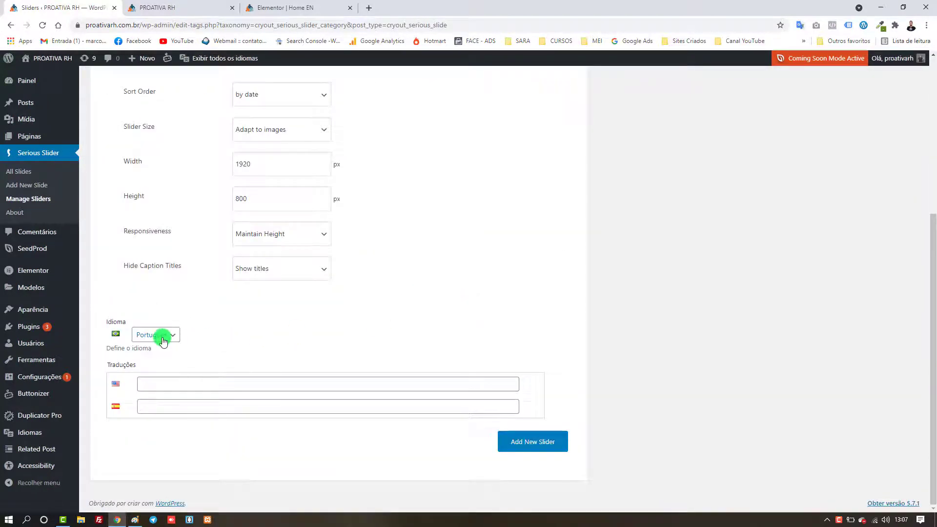
pyautogui.scroll(5, 478, 337)
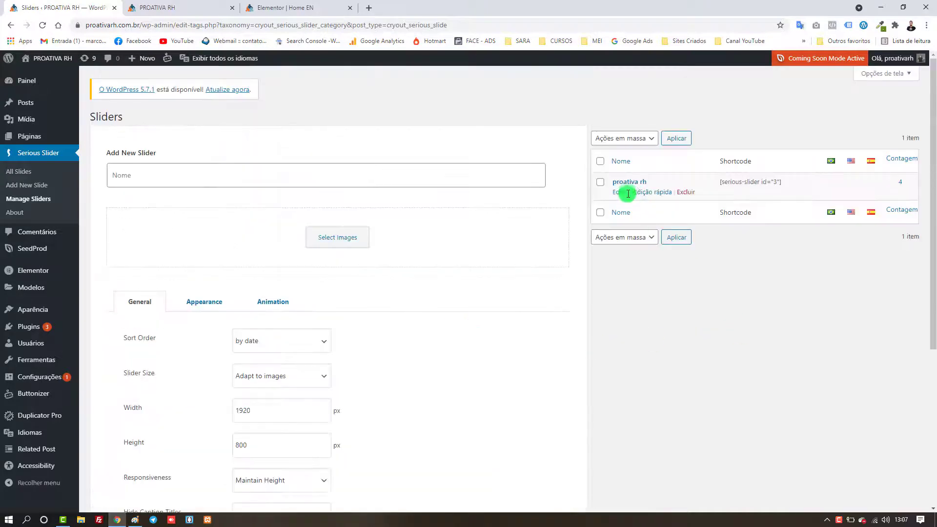
pyautogui.click(625, 192)
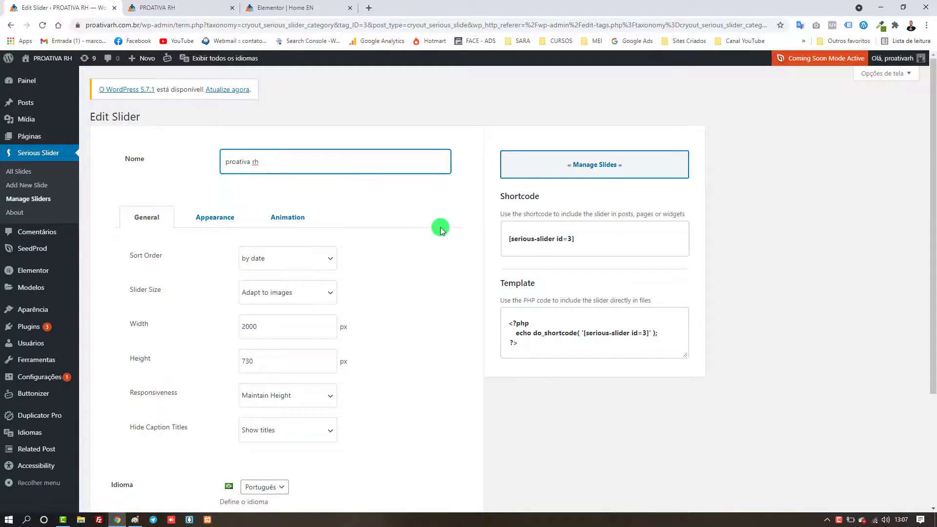
pyautogui.scroll(-3, 440, 229)
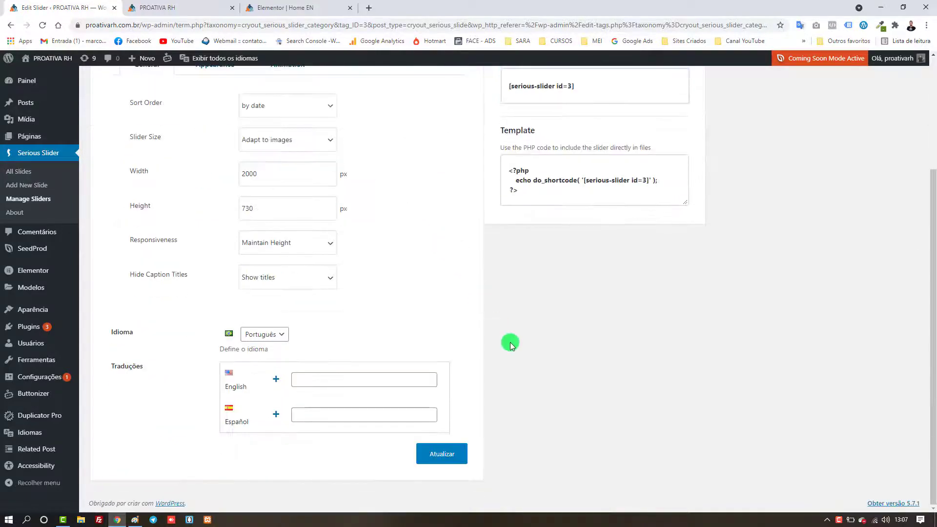
pyautogui.click(278, 383)
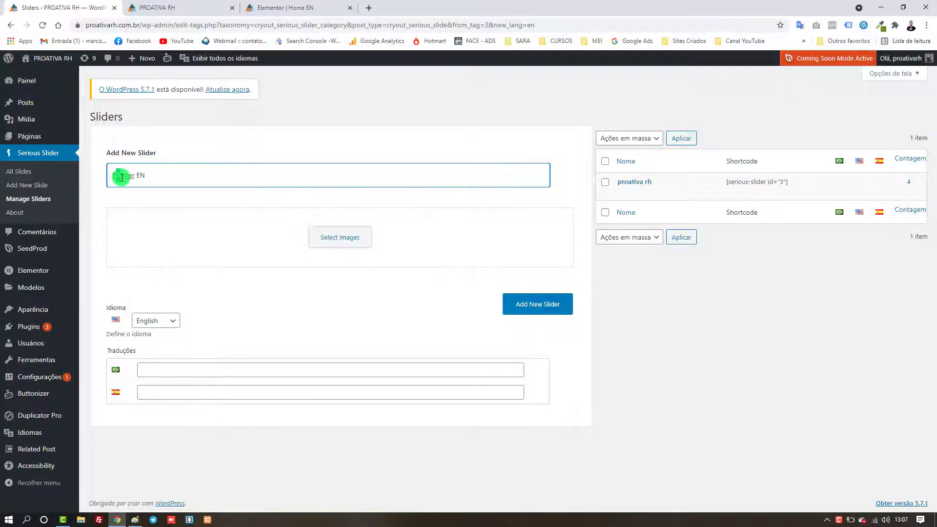
# Name the new slider Banner EN, keep English as its language and add it to the sliders.
pyautogui.press('BackSpace')
pyautogui.write('a')
pyautogui.click(545, 309)
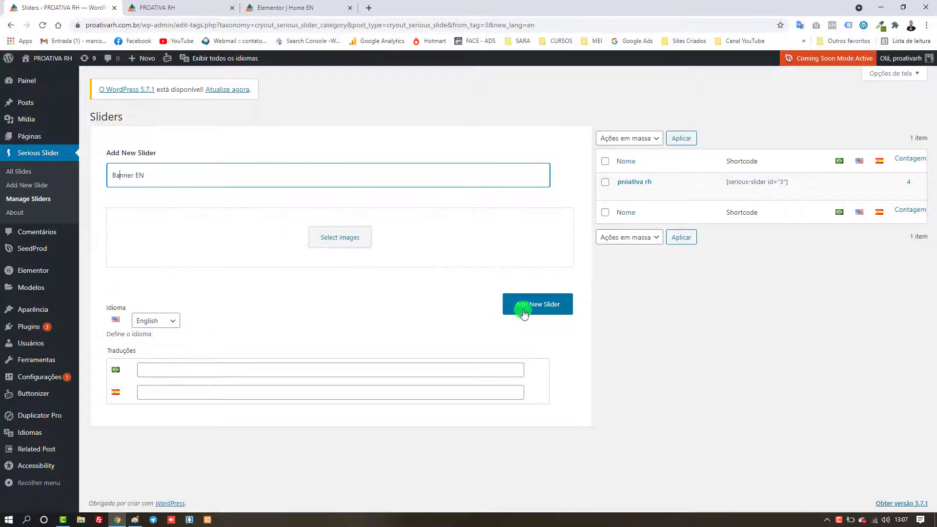
pyautogui.click(634, 295)
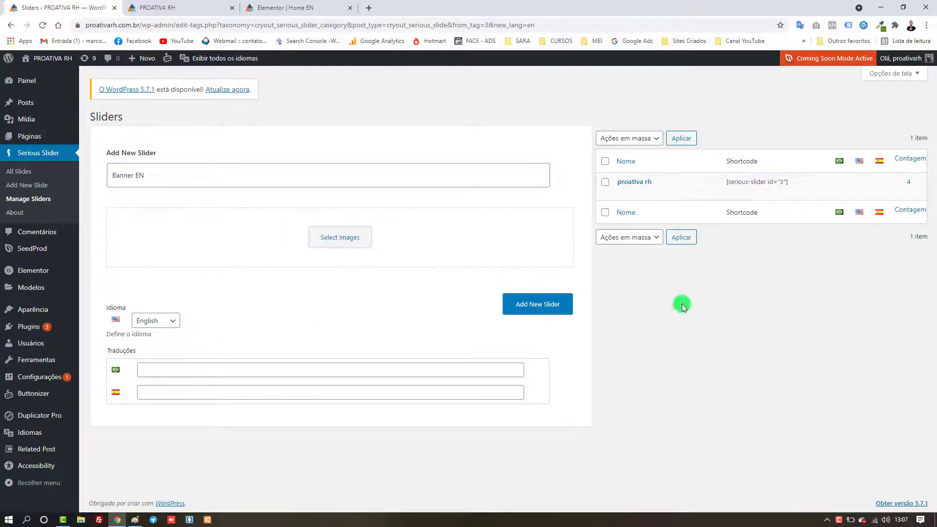
pyautogui.click(556, 309)
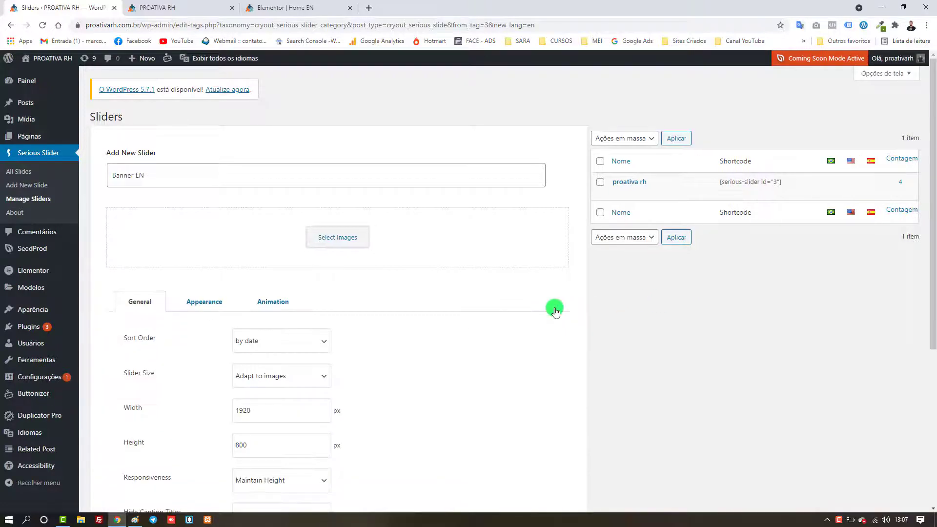
pyautogui.scroll(-5, 551, 311)
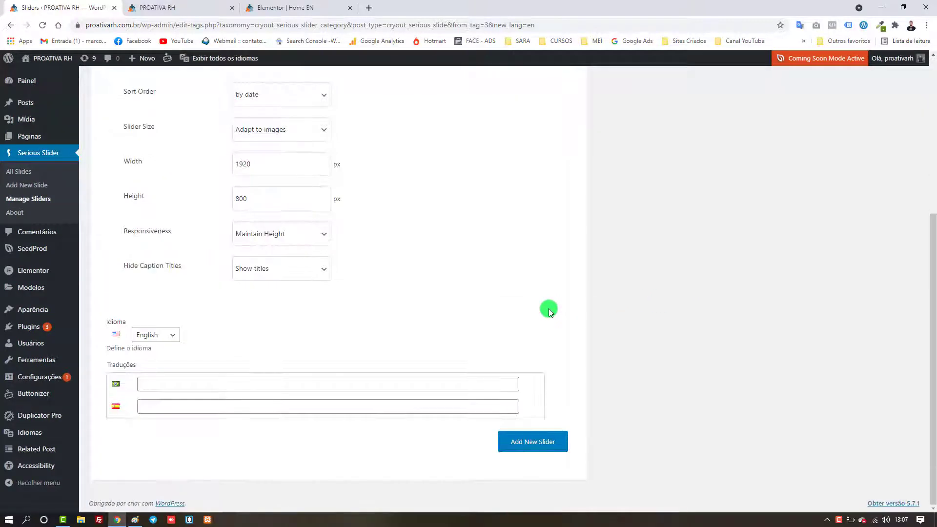
pyautogui.click(533, 443)
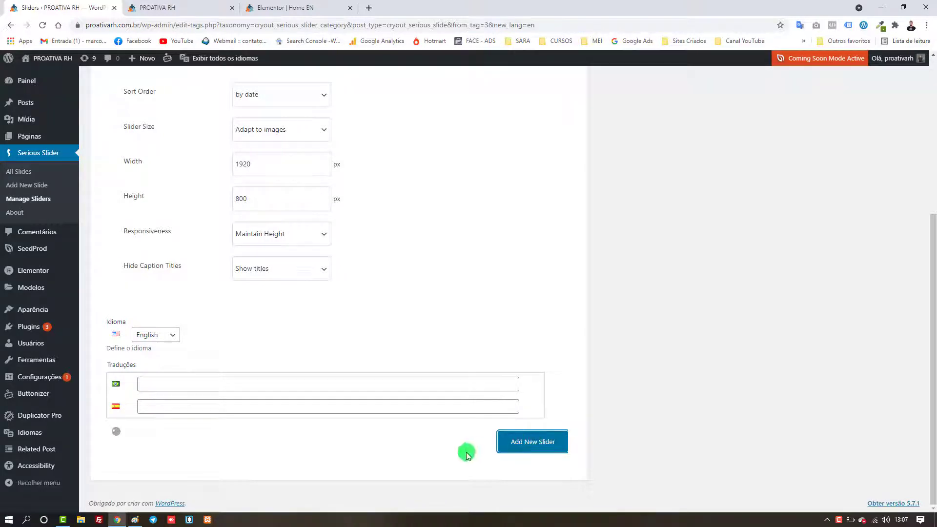
# Copy the shortcode of the Banner EN slider from the sliders list.
pyautogui.scroll(5, 461, 437)
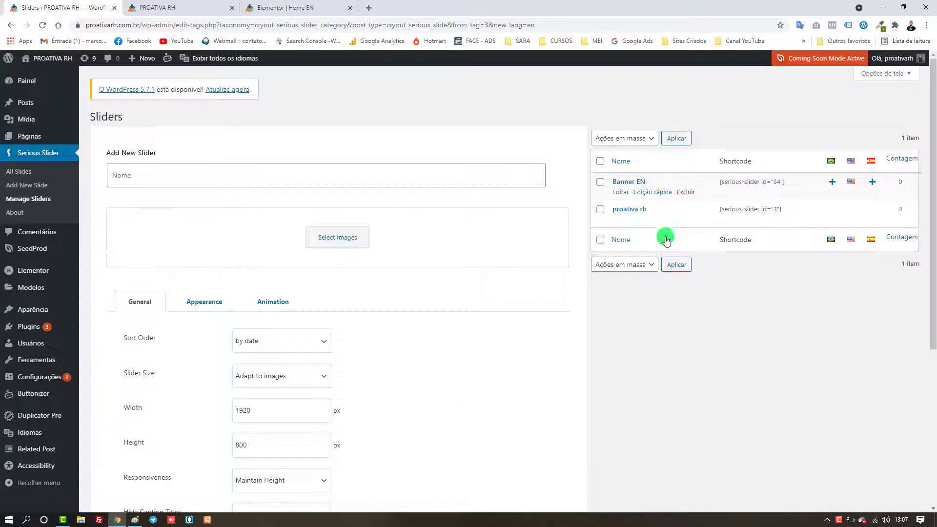
pyautogui.scroll(-5, 647, 395)
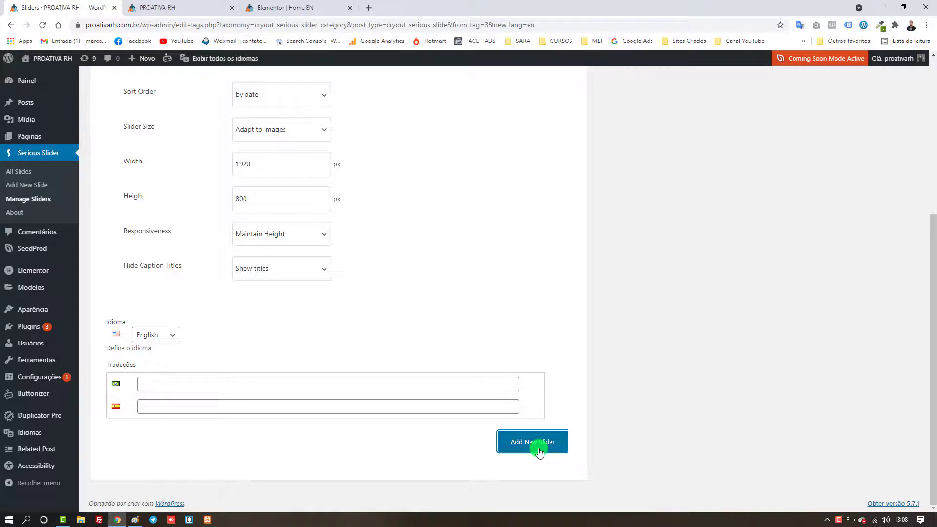
pyautogui.scroll(5, 499, 361)
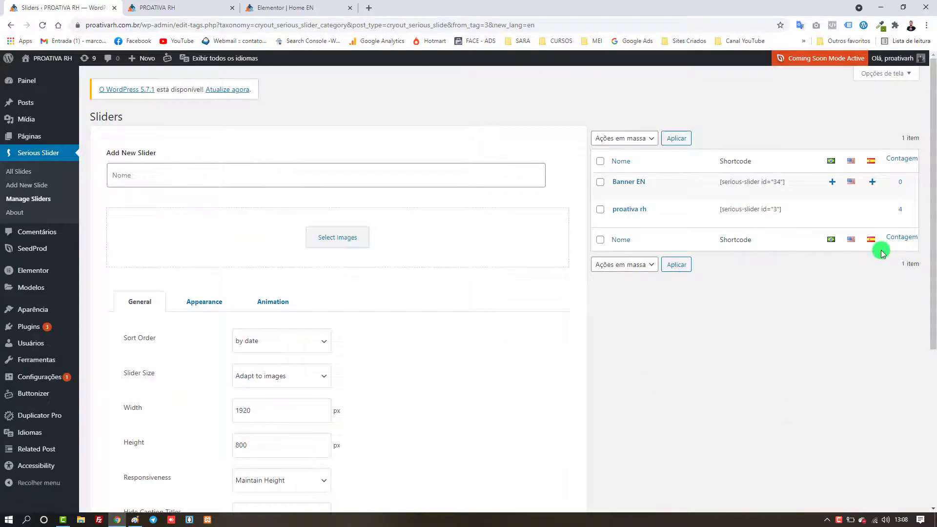
pyautogui.moveTo(690, 188)
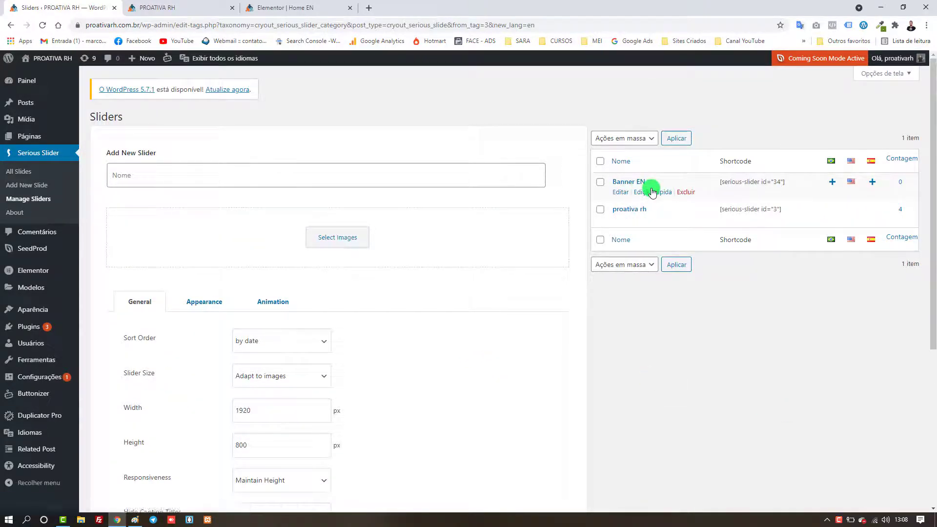
pyautogui.click(740, 182)
pyautogui.hotkey('ctrl', 'c')
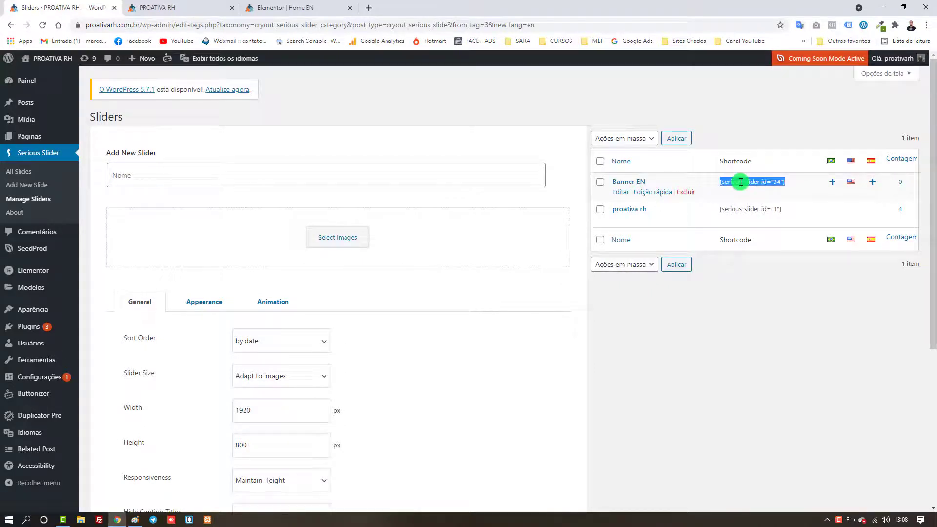
pyautogui.click(763, 411)
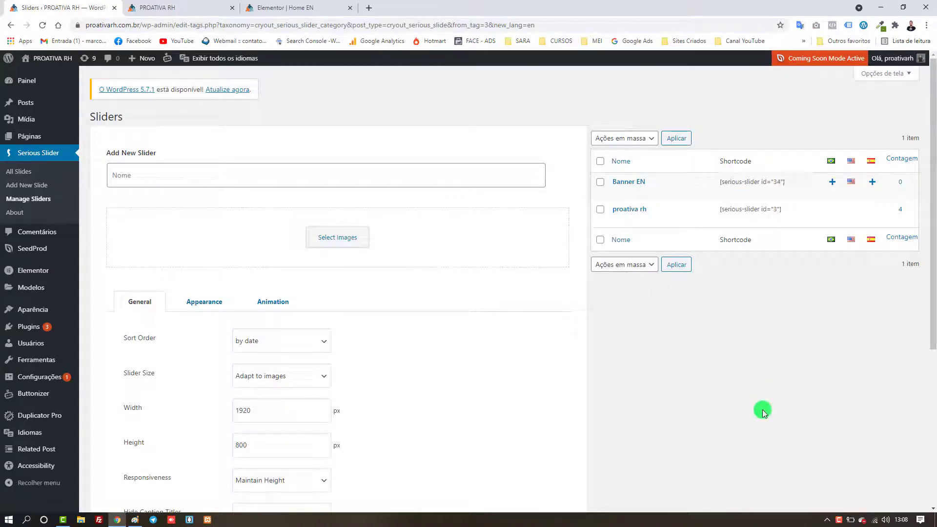
# Replace the slider shortcode on the Home EN page in Elementor with [serious-slider id="34"] and update the page.
pyautogui.click(283, 8)
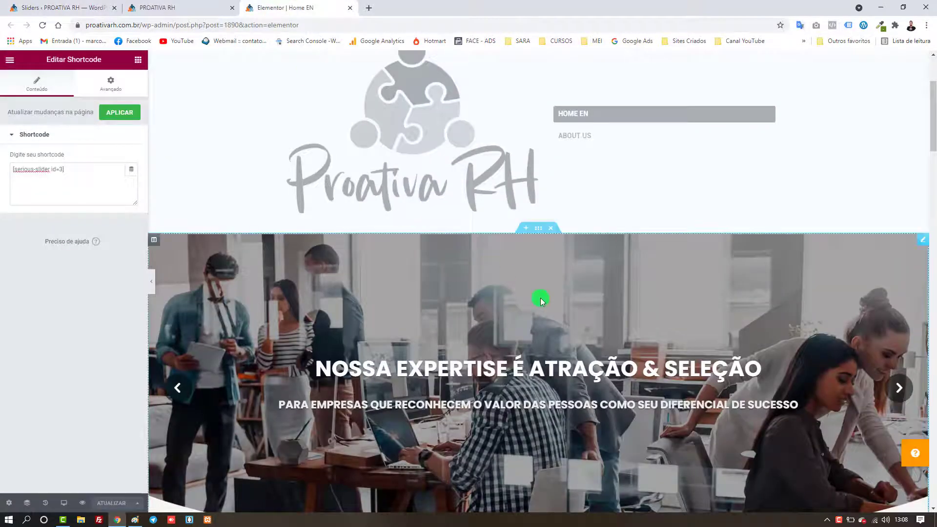
pyautogui.click(88, 183)
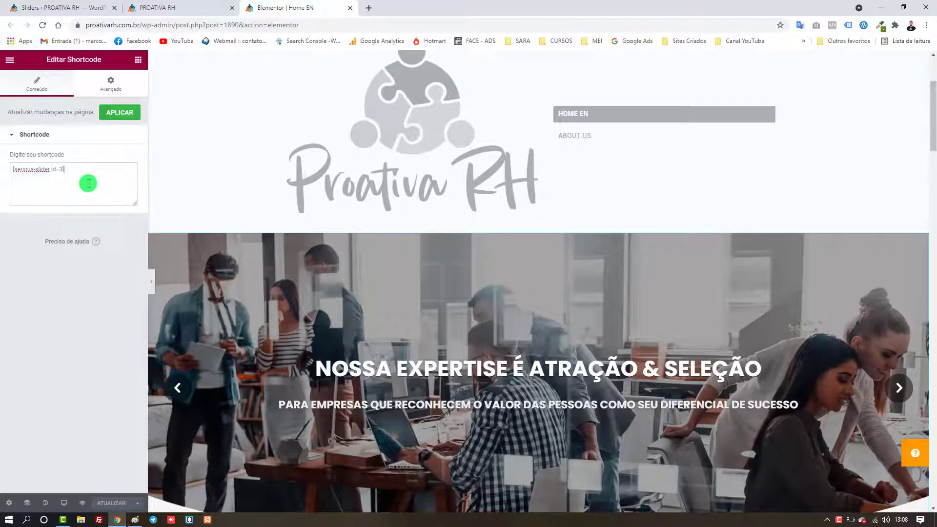
pyautogui.hotkey('ctrl', 'a')
pyautogui.hotkey('ctrl', 'v')
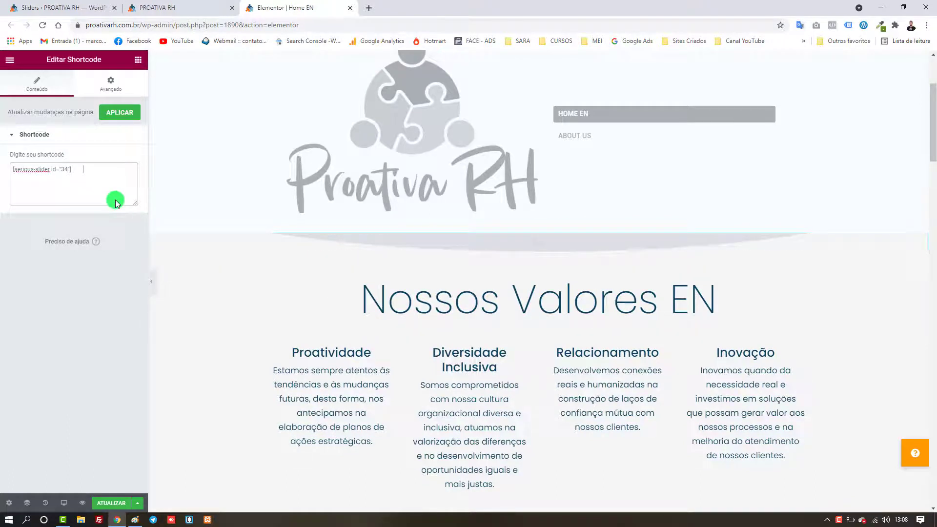
pyautogui.click(112, 503)
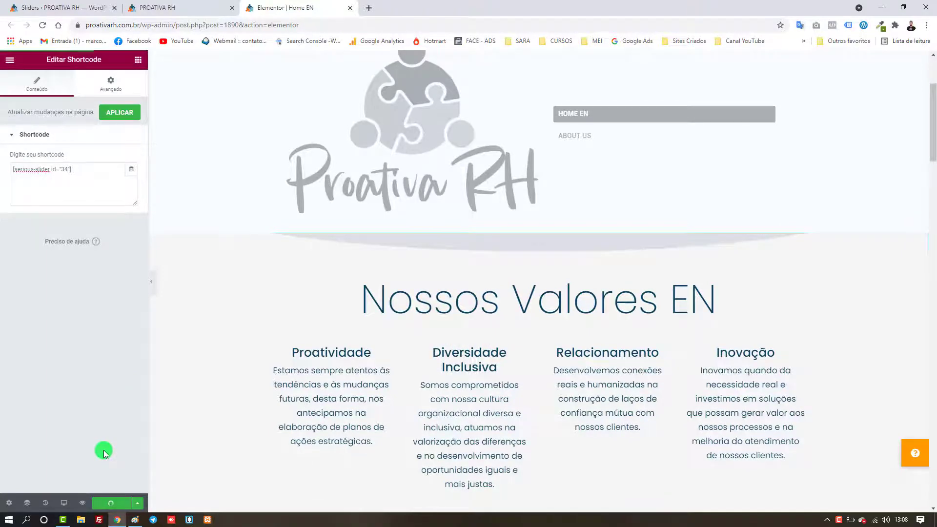
# Reload the live English home page to check its slider area, and return to the sliders management page.
pyautogui.click(198, 7)
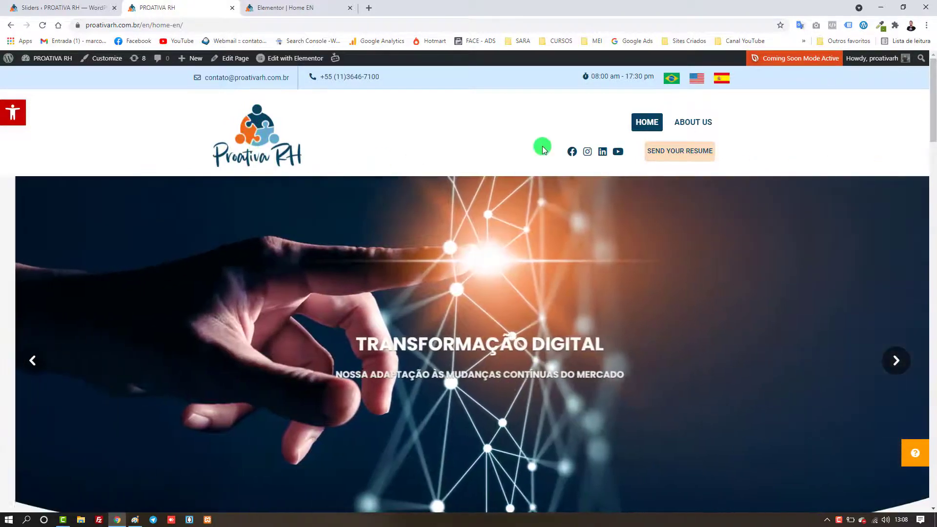
pyautogui.click(643, 128)
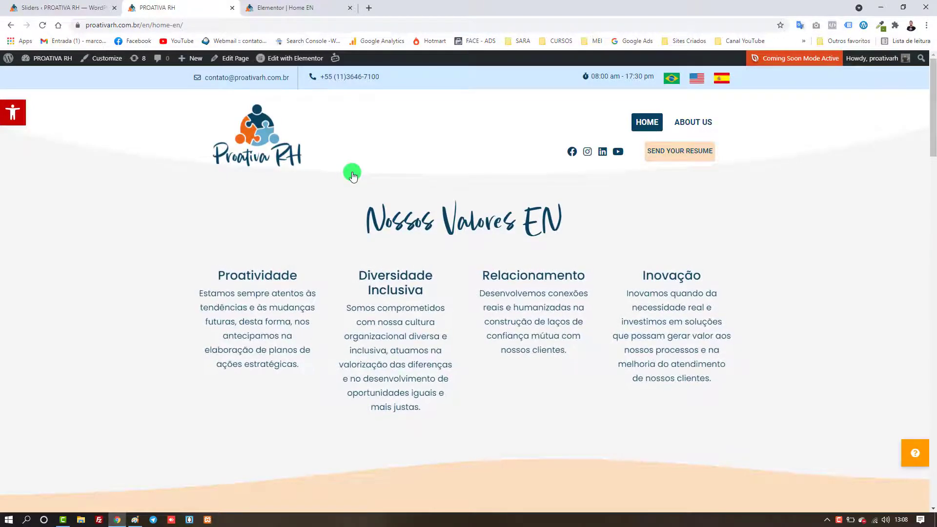
pyautogui.click(58, 7)
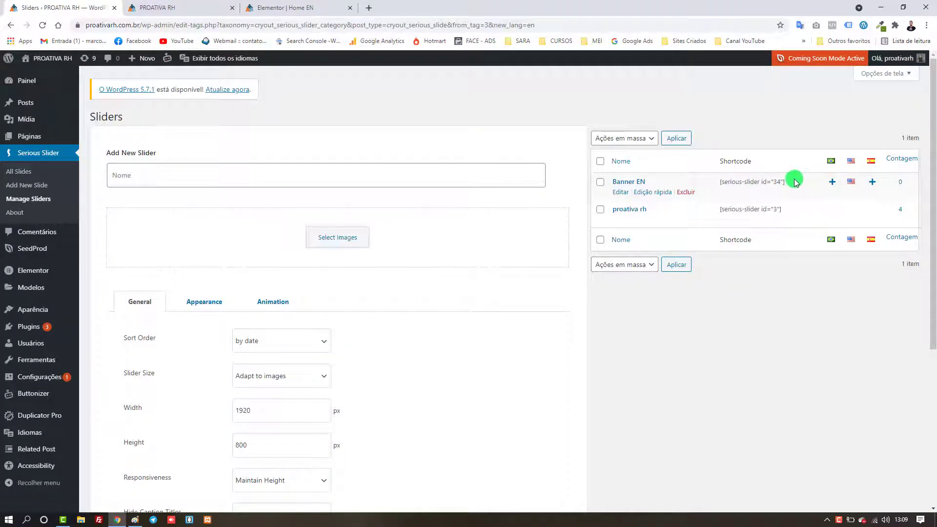
# Open the NOSSA EXPERTISE É ATRAÇÃO & SELEÇÃO slide for editing from the slides list and copy its title.
pyautogui.click(20, 174)
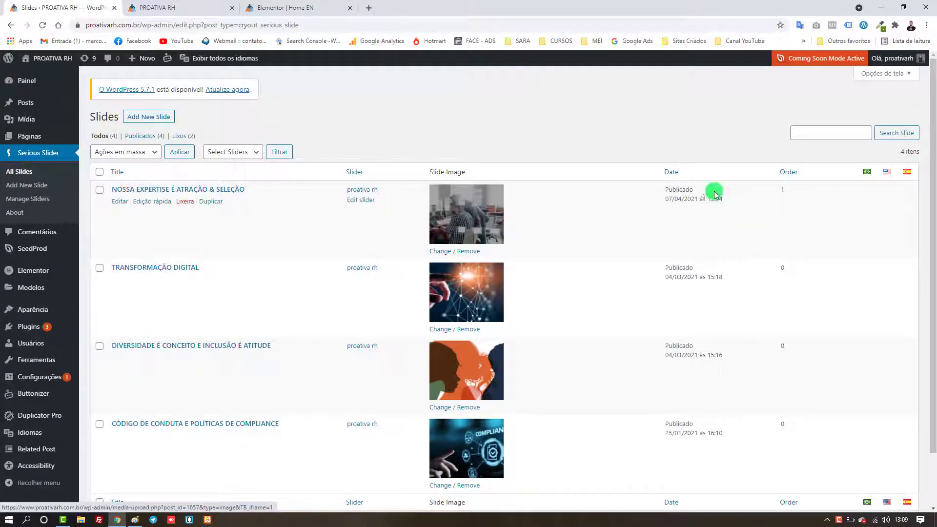
pyautogui.scroll(-1, 861, 407)
pyautogui.scroll(1, 860, 412)
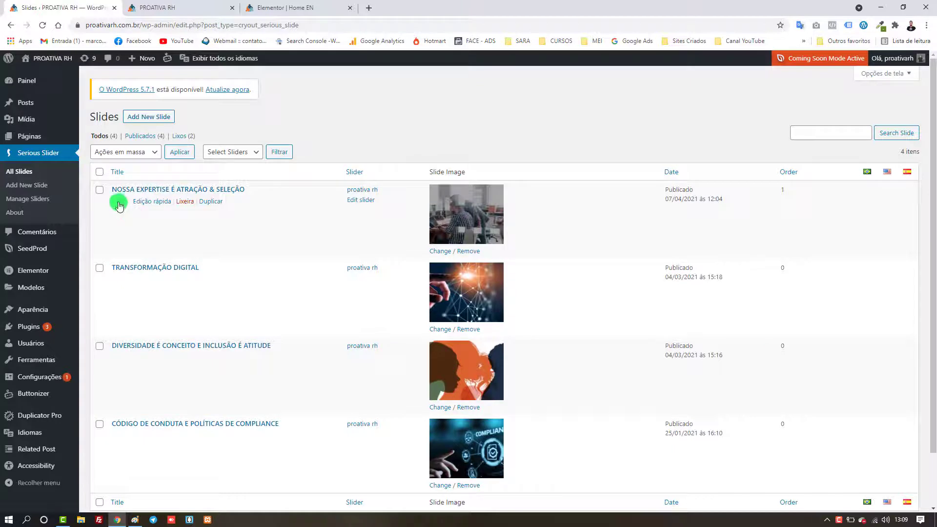
pyautogui.click(119, 206)
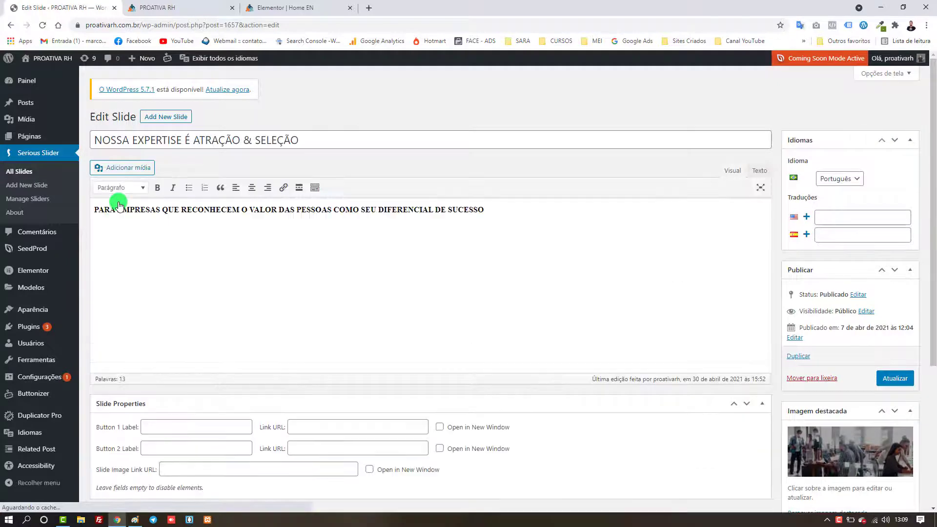
pyautogui.tripleClick(174, 139)
pyautogui.hotkey('ctrl', 'c')
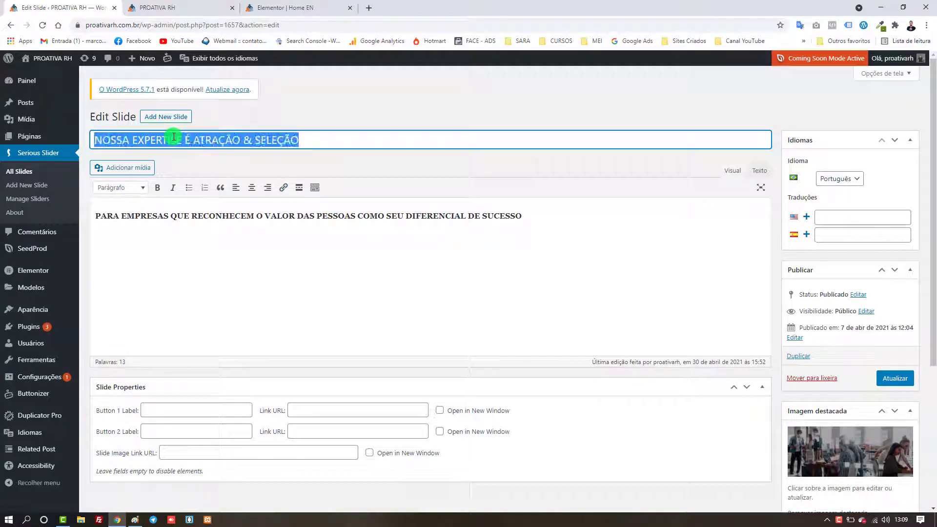
# Find Google's translator in a new browser tab and translate the copied slide title from Portuguese to English.
pyautogui.click(369, 8)
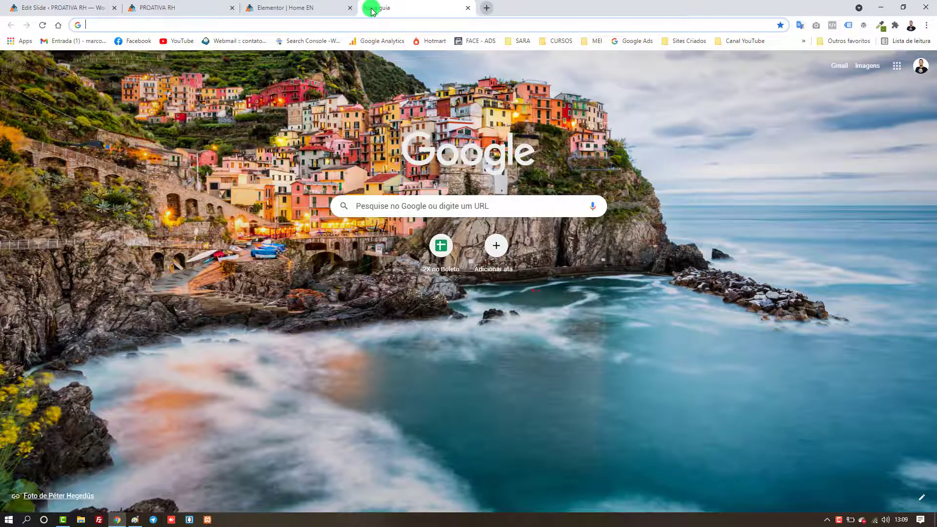
pyautogui.write('traduto')
pyautogui.press('Return')
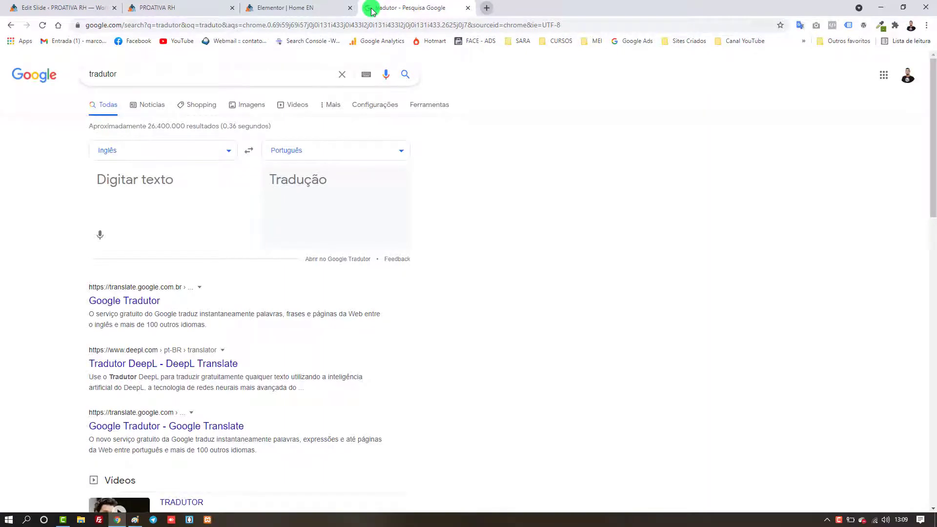
pyautogui.click(247, 149)
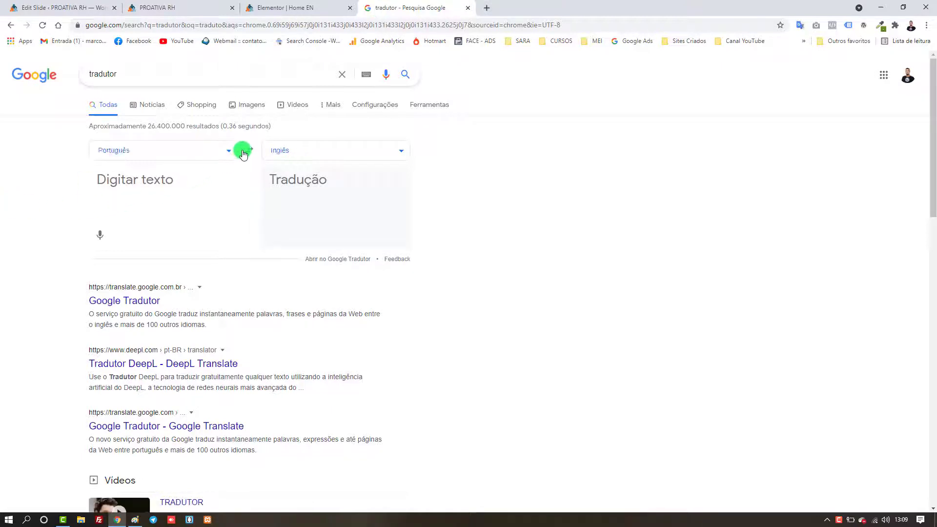
pyautogui.click(178, 174)
pyautogui.hotkey('ctrl', 'v')
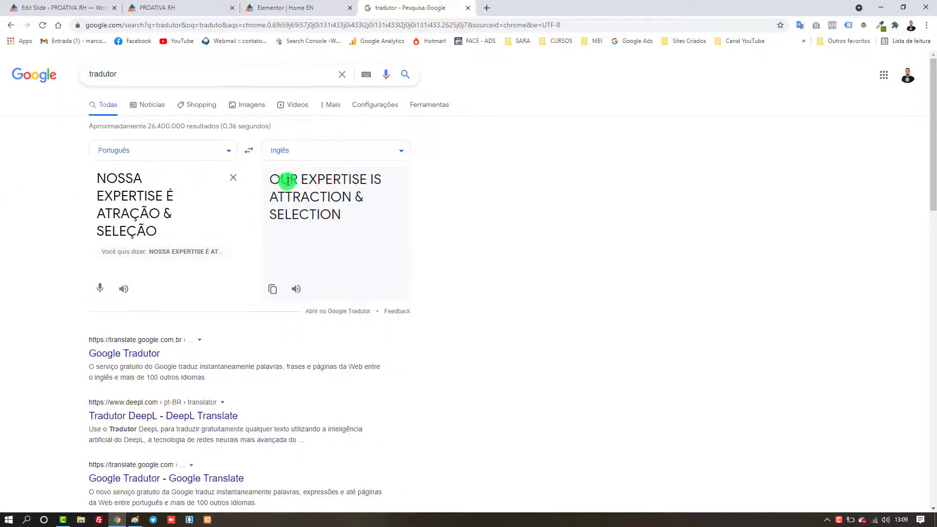
# Try to copy the translated title as plain text by way of the Google search field, and return to the slide editor.
pyautogui.tripleClick(287, 181)
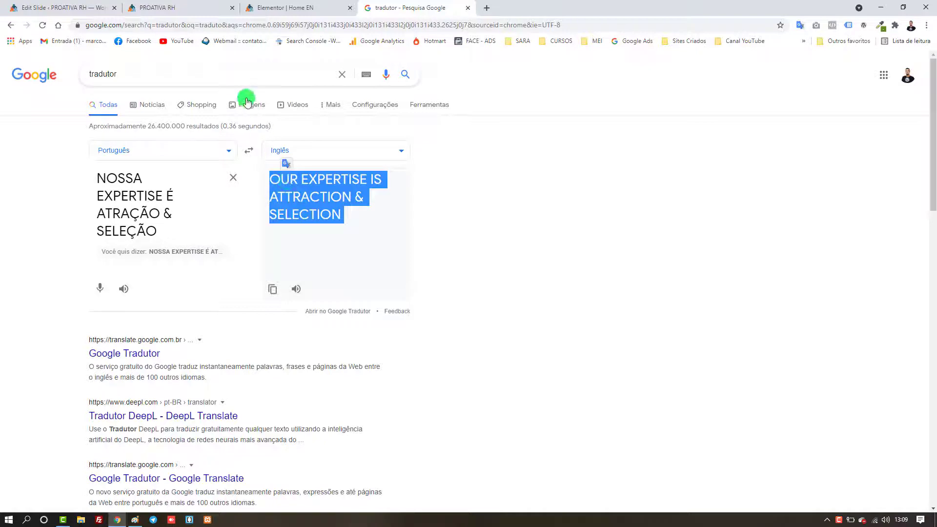
pyautogui.click(226, 73)
pyautogui.hotkey('ctrl', 'a')
pyautogui.hotkey('ctrl', 'v')
pyautogui.press('Escape')
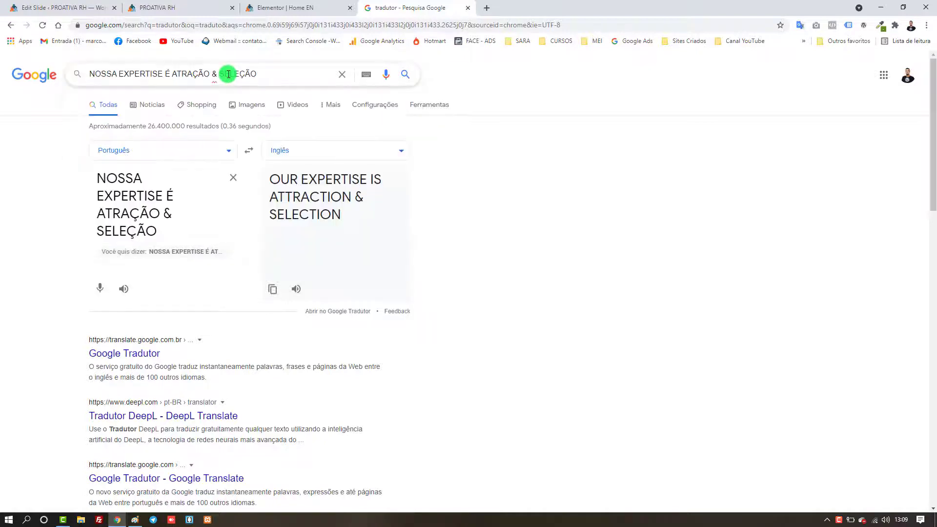
pyautogui.hotkey('ctrl', 'a')
pyautogui.hotkey('ctrl', 'c')
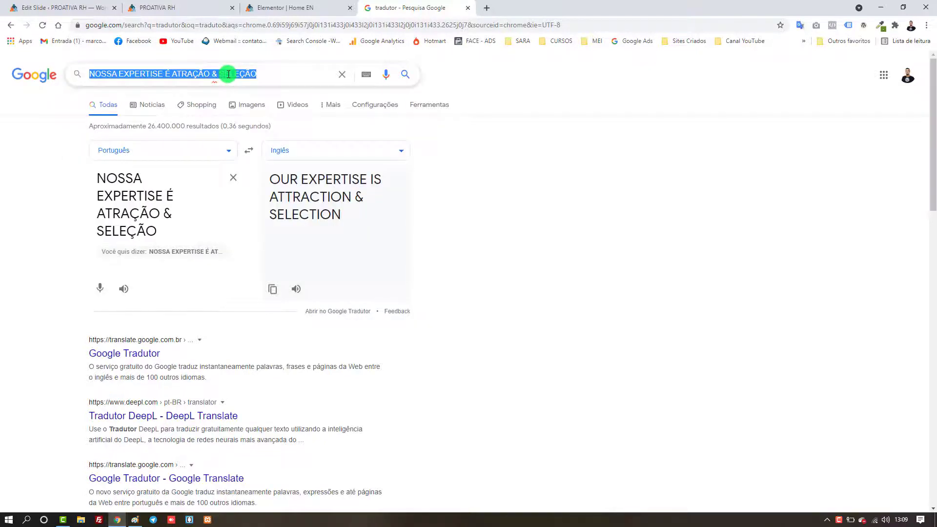
pyautogui.click(146, 8)
pyautogui.click(97, 8)
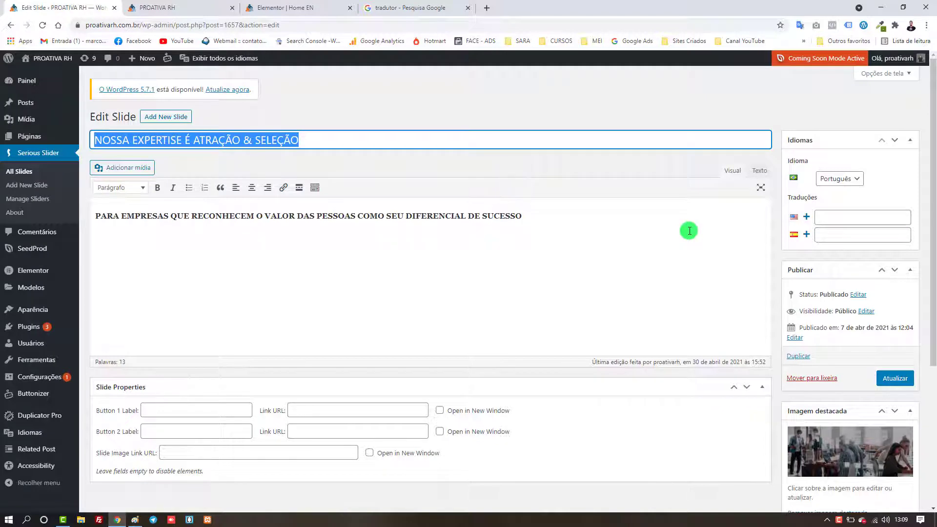
# Create the English version of the NOSSA EXPERTISE É ATRAÇÃO & SELEÇÃO slide, paste the copied title into it, and return to the translator.
pyautogui.click(805, 218)
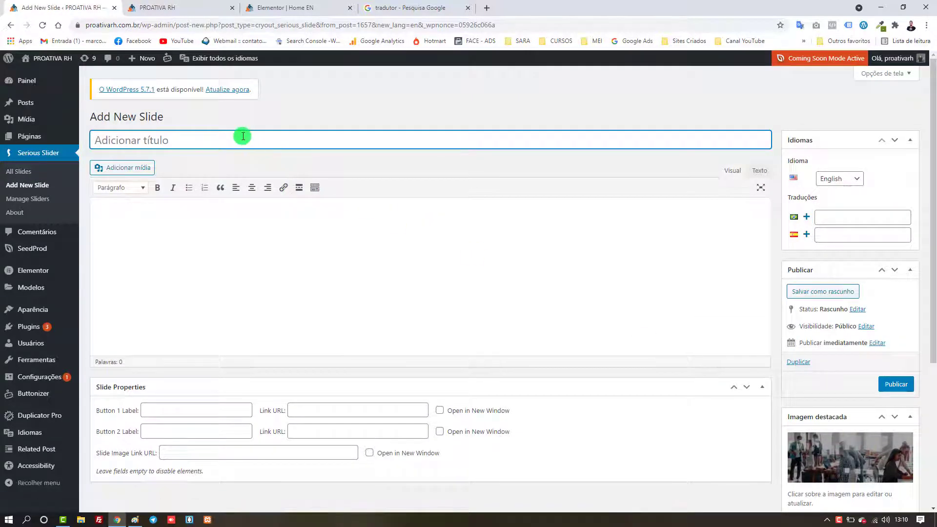
pyautogui.hotkey('ctrl', 'v')
pyautogui.click(393, 6)
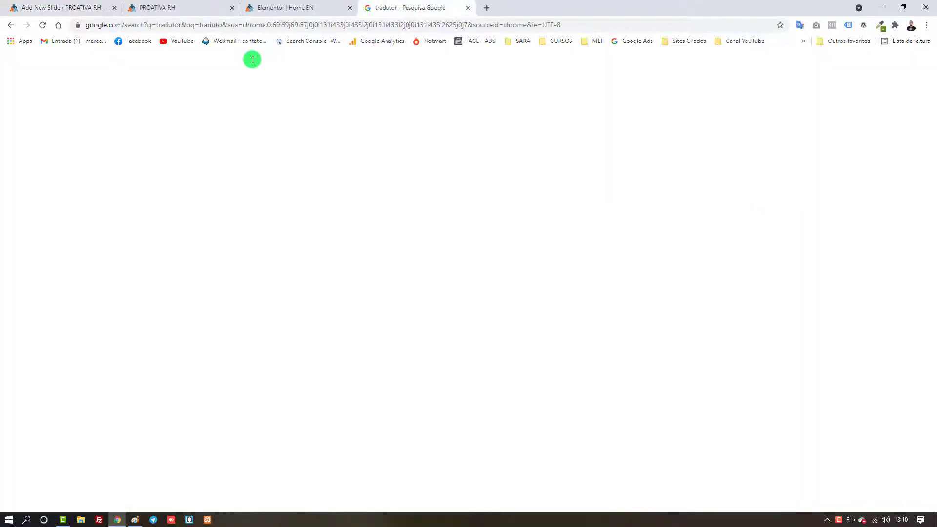
pyautogui.hotkey('ctrl', 'v')
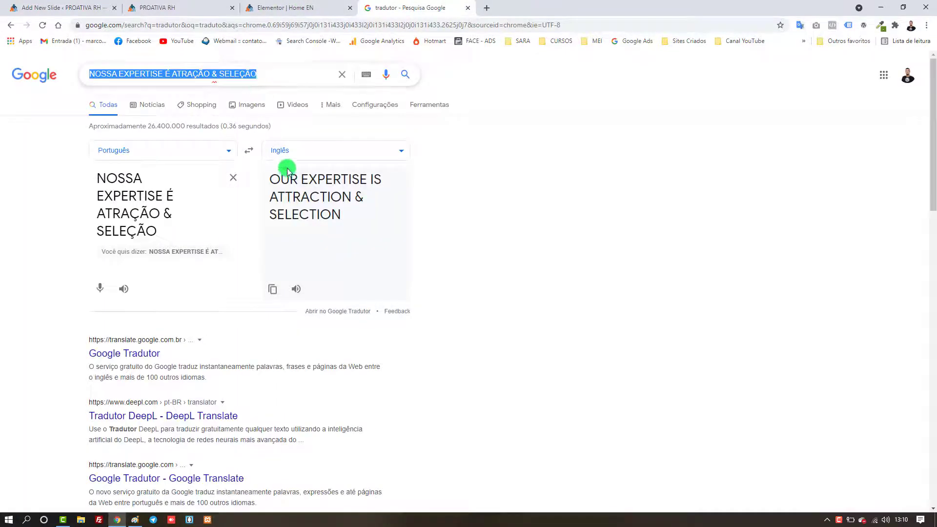
# Copy the translated title OUR EXPERTISE IS ATTRACTION & SELECTION as plain text by passing it through the Google search field.
pyautogui.tripleClick(306, 193)
pyautogui.hotkey('ctrl', 'c')
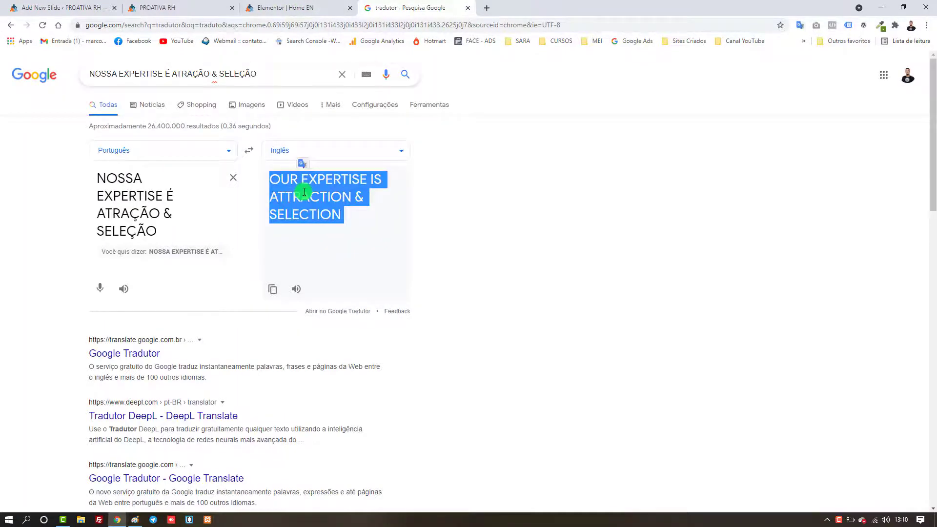
pyautogui.click(255, 73)
pyautogui.hotkey('ctrl', 'a')
pyautogui.hotkey('ctrl', 'v')
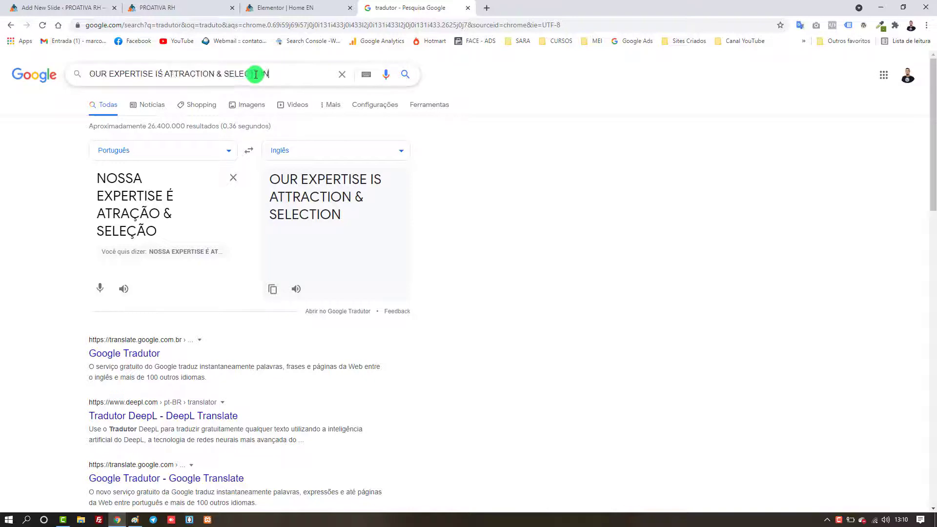
pyautogui.hotkey('ctrl', 'a')
pyautogui.hotkey('ctrl', 'x')
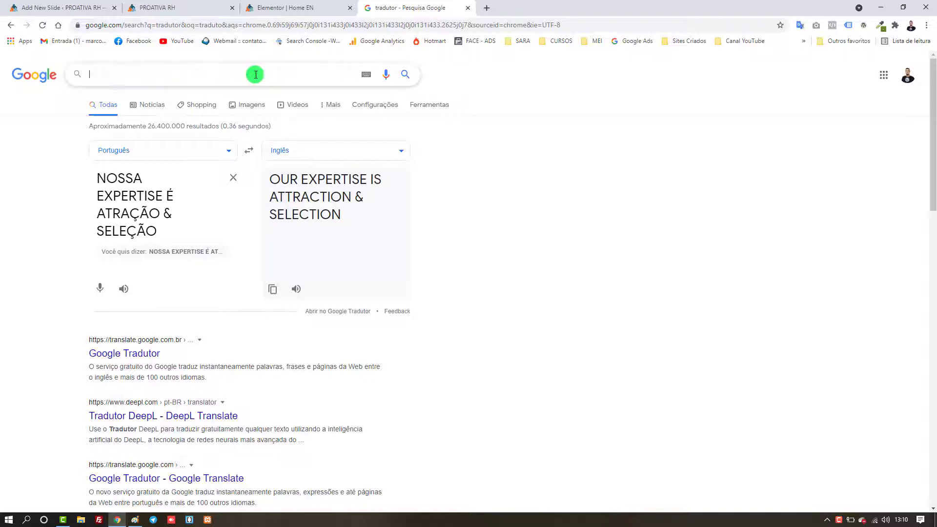
# Replace the new English slide's title with OUR EXPERTISE IS ATTRACTION & SELECTION.
pyautogui.click(262, 6)
pyautogui.click(186, 4)
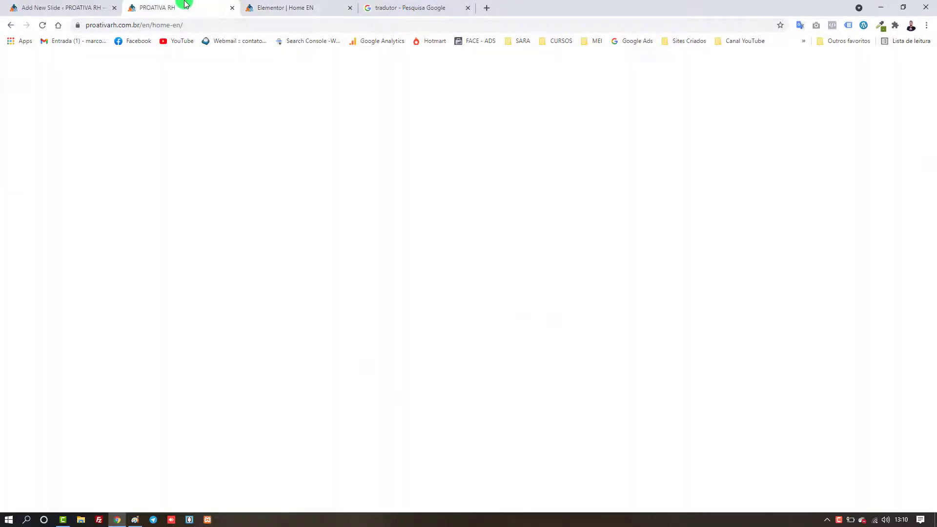
pyautogui.click(63, 7)
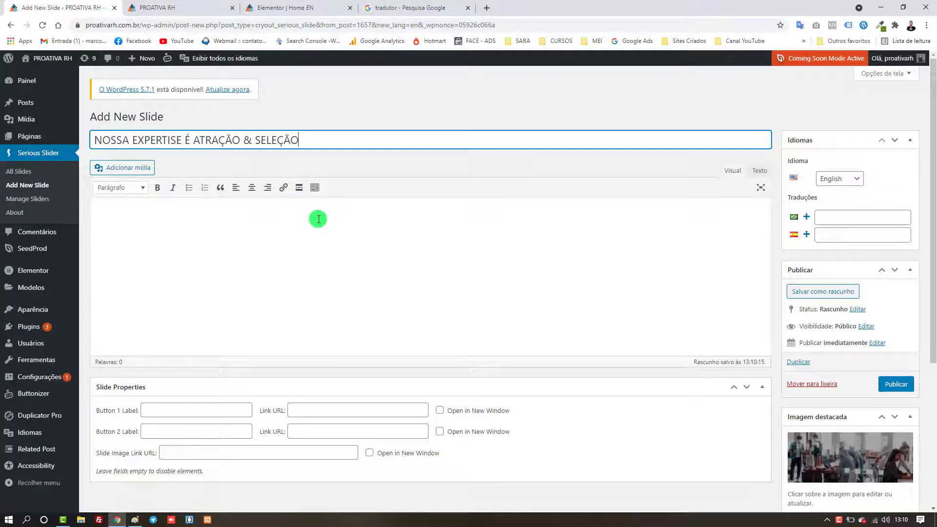
pyautogui.click(323, 140)
pyautogui.hotkey('ctrl', 'a')
pyautogui.hotkey('ctrl', 'v')
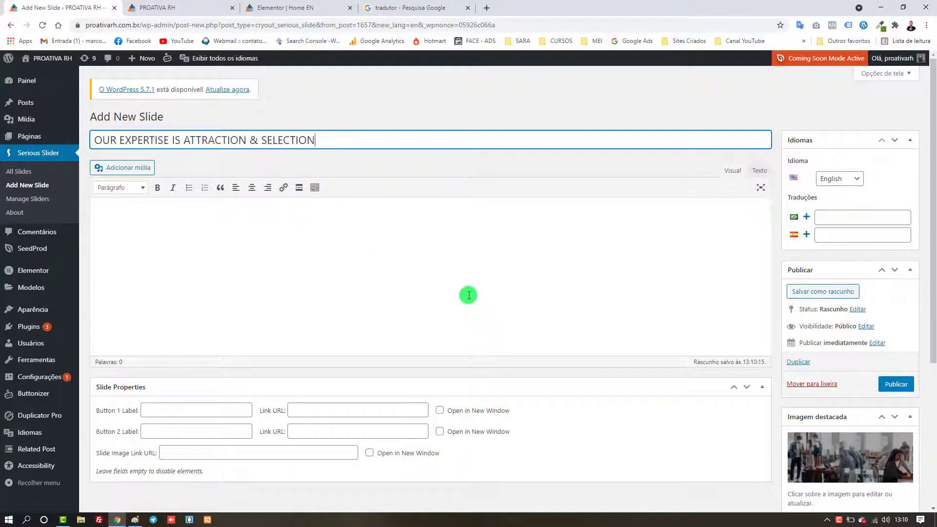
# Enter "Adicionar texto EN" as the English slide's body text and publish the slide.
pyautogui.click(346, 257)
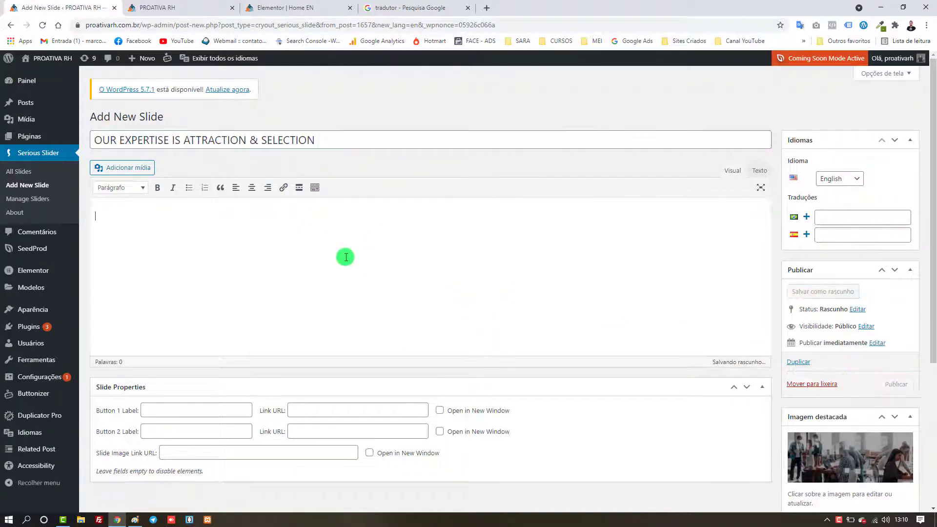
pyautogui.write('Adico')
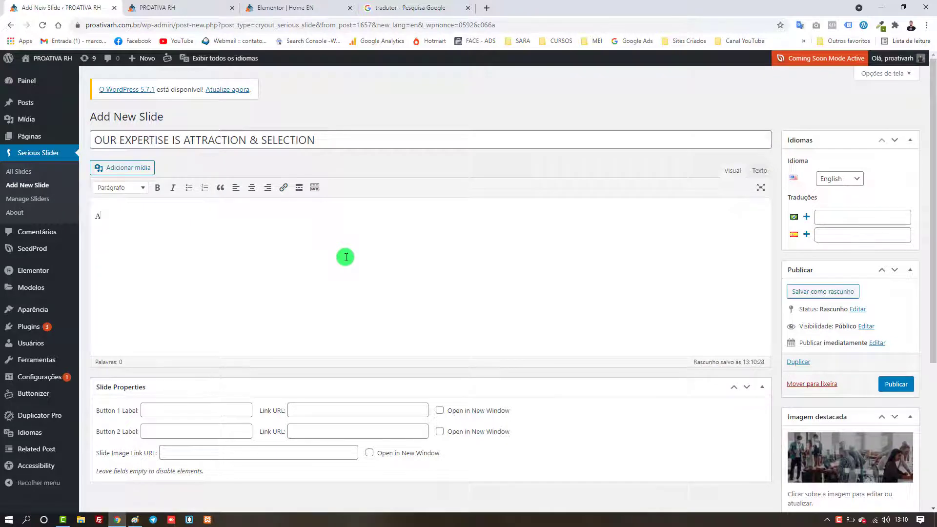
pyautogui.click(295, 6)
pyautogui.click(169, 5)
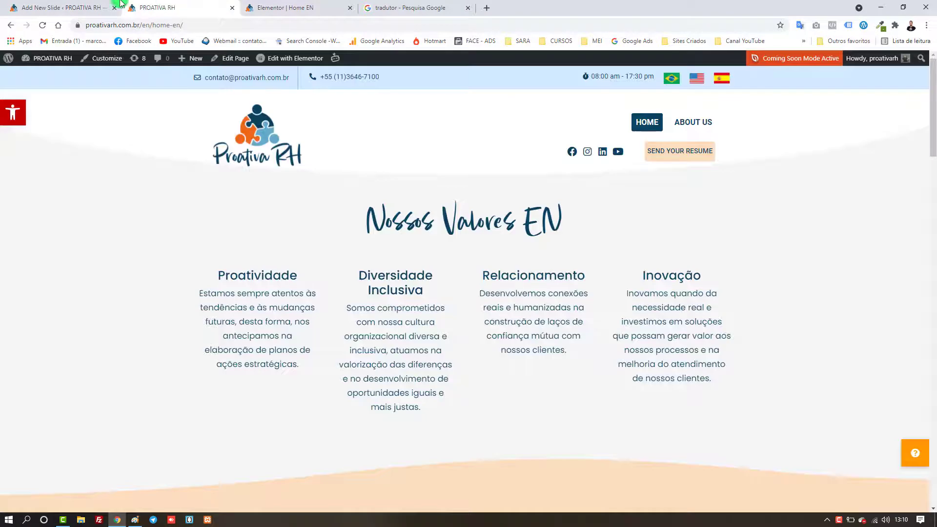
pyautogui.click(74, 7)
pyautogui.doubleClick(137, 221)
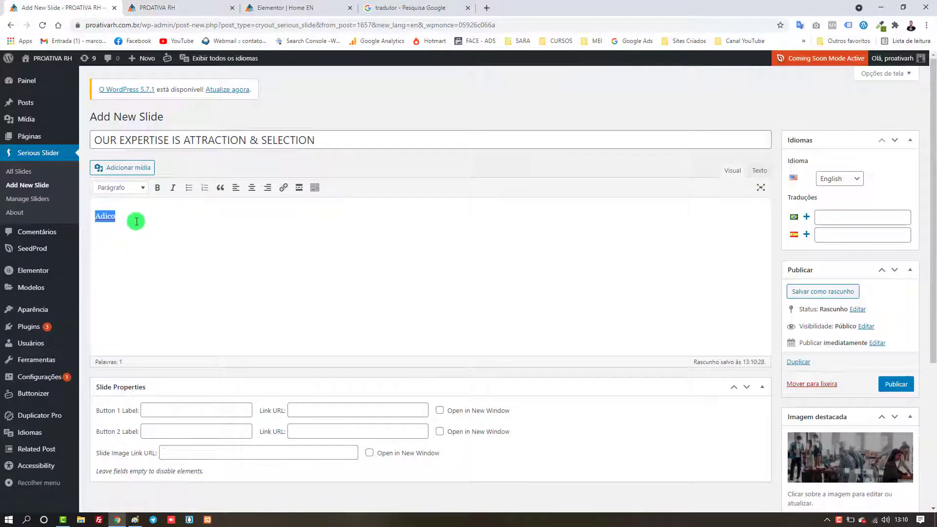
pyautogui.write('A')
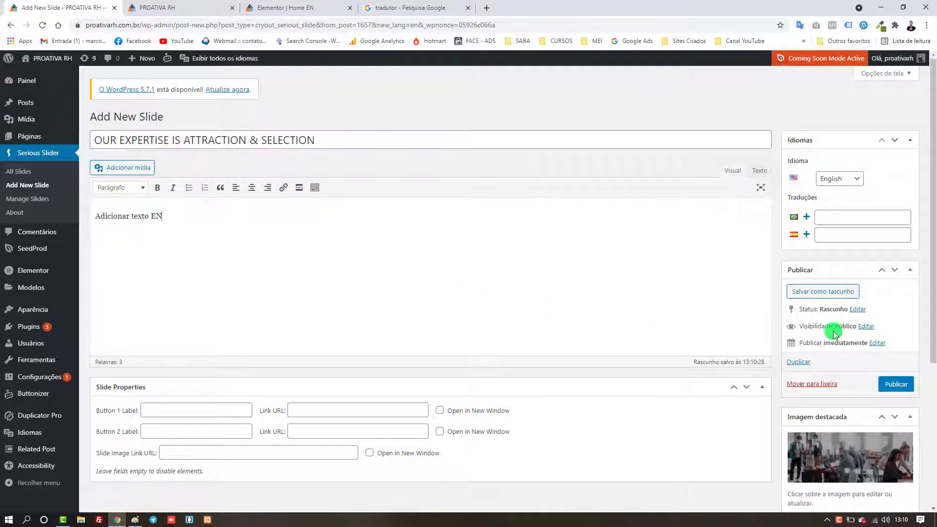
pyautogui.click(898, 385)
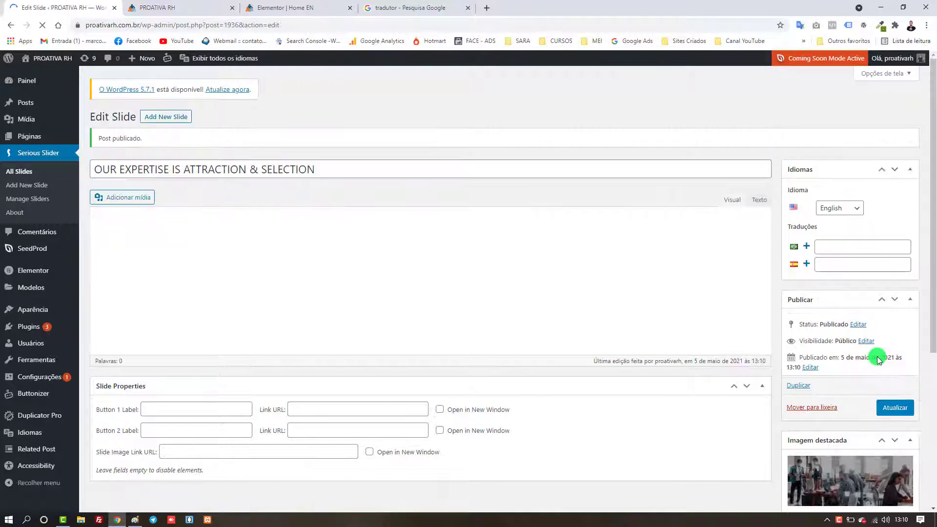
# Assign the published English slide to the Banner EN slider and update it.
pyautogui.scroll(-5, 865, 366)
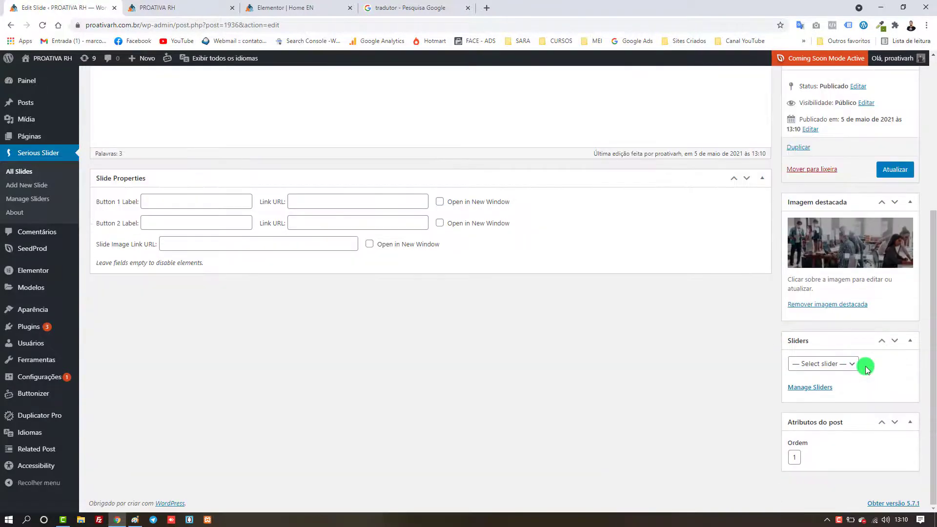
pyautogui.click(848, 364)
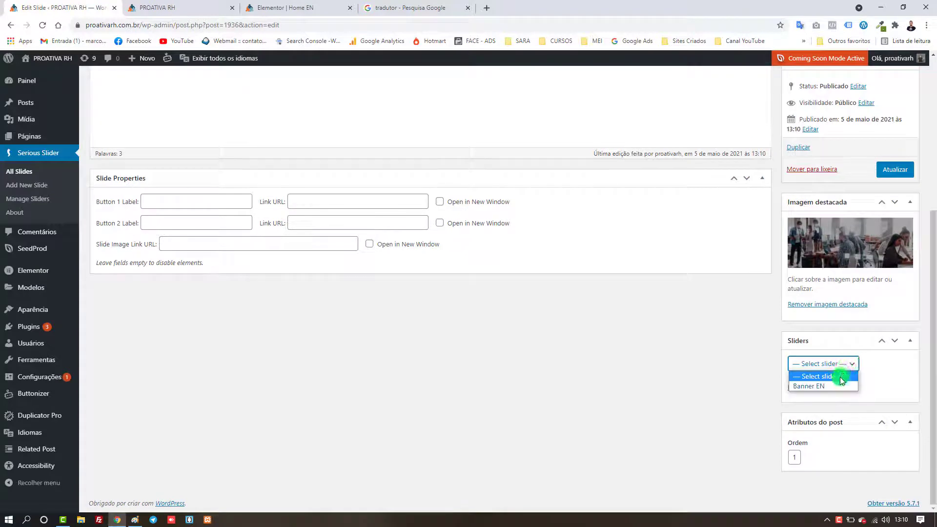
pyautogui.click(840, 374)
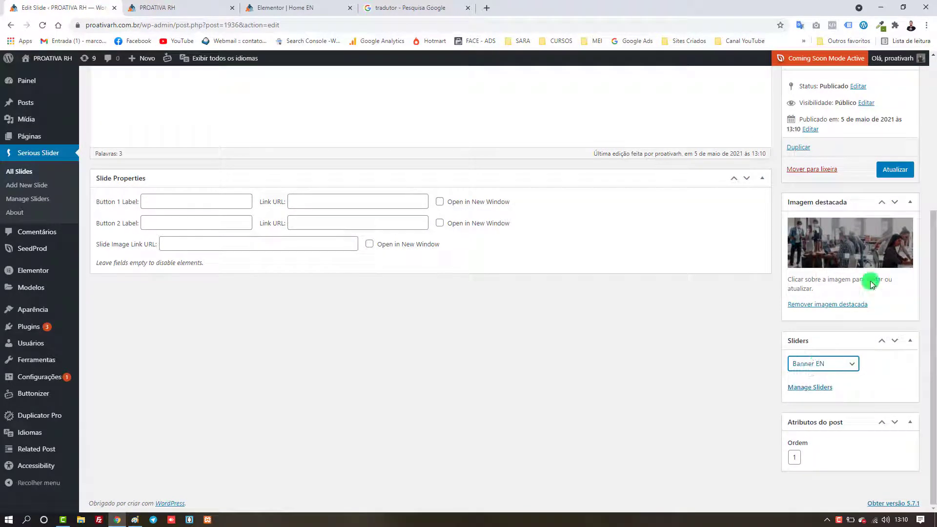
pyautogui.click(893, 171)
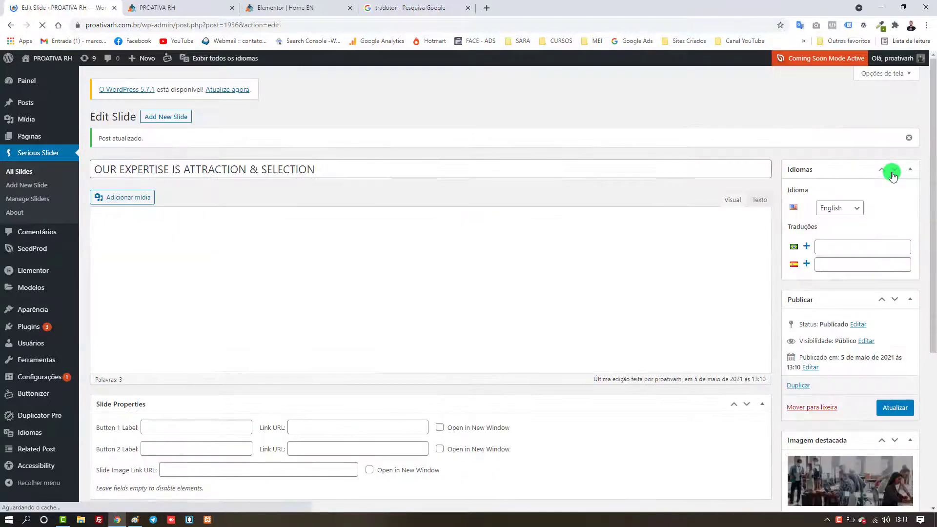
# Reload the live English home page and check how its banner displays the translated slide.
pyautogui.click(161, 8)
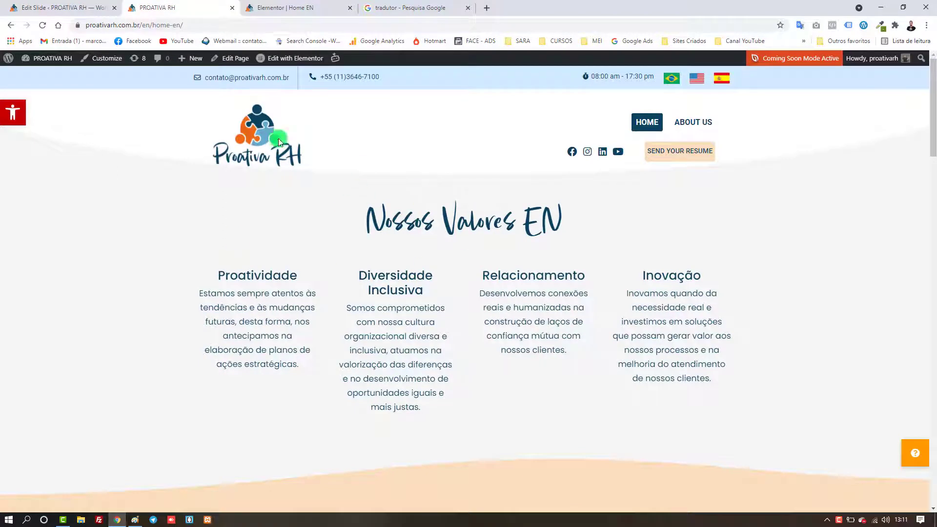
pyautogui.click(43, 25)
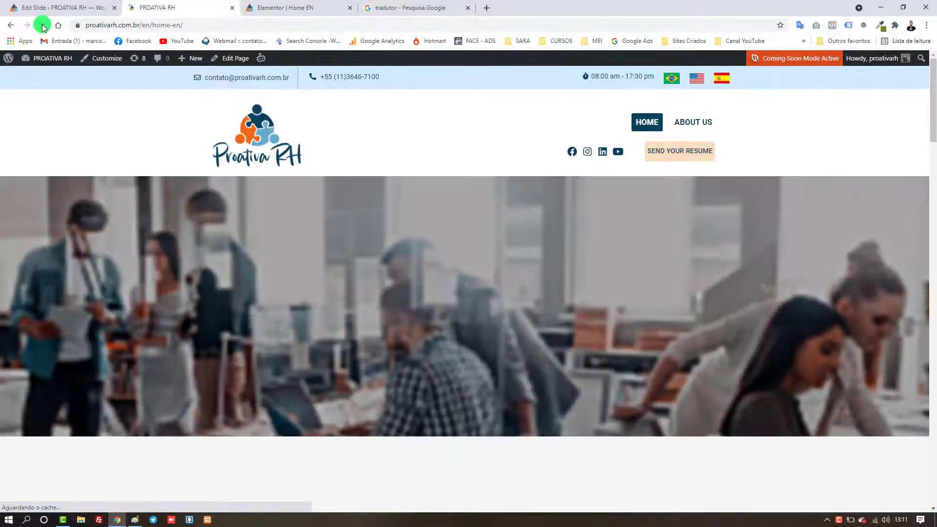
pyautogui.scroll(-2, 595, 328)
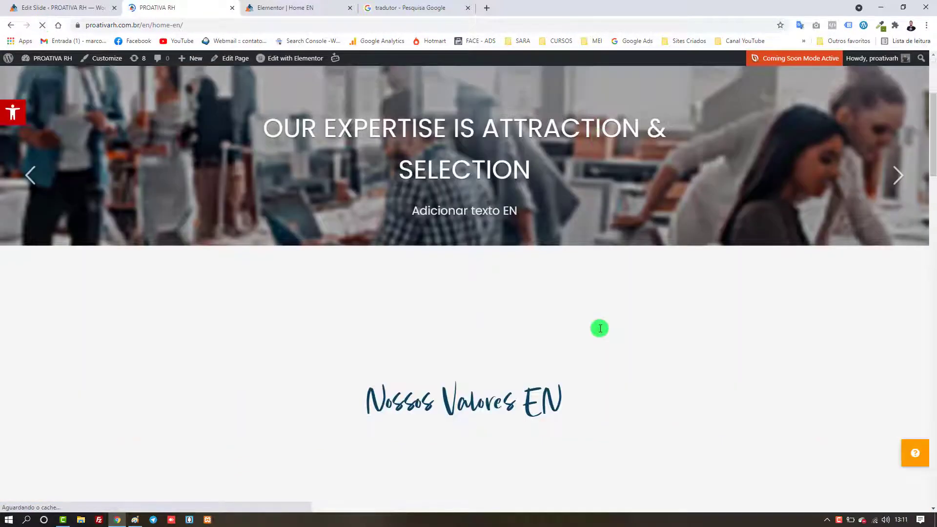
pyautogui.scroll(3, 663, 336)
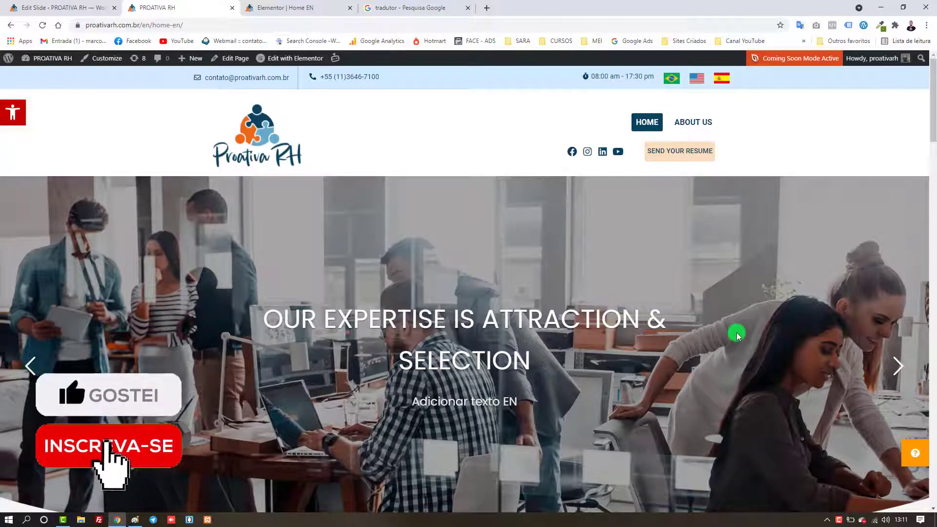
pyautogui.scroll(-2, 668, 336)
pyautogui.scroll(3, 548, 342)
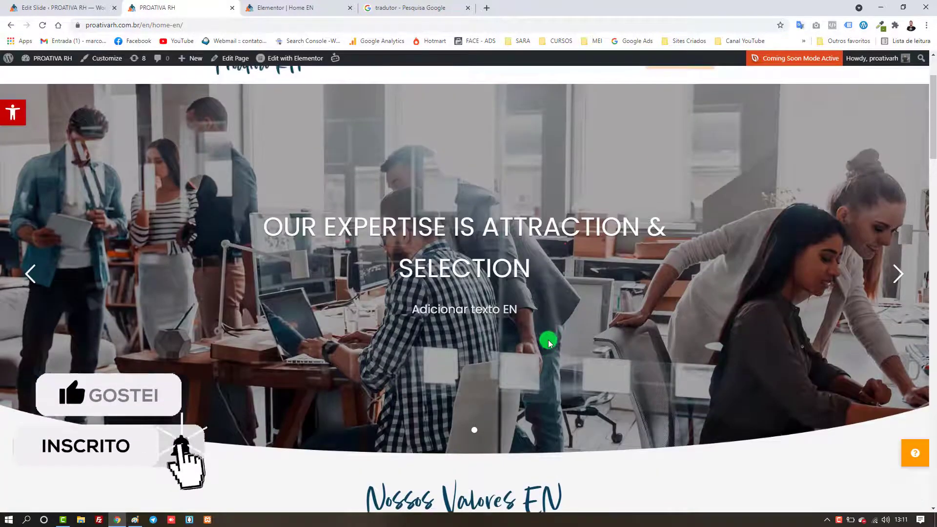
# Open the TRANSFORMAÇÃO DIGITAL slide for editing from the slides list and copy its title.
pyautogui.click(299, 9)
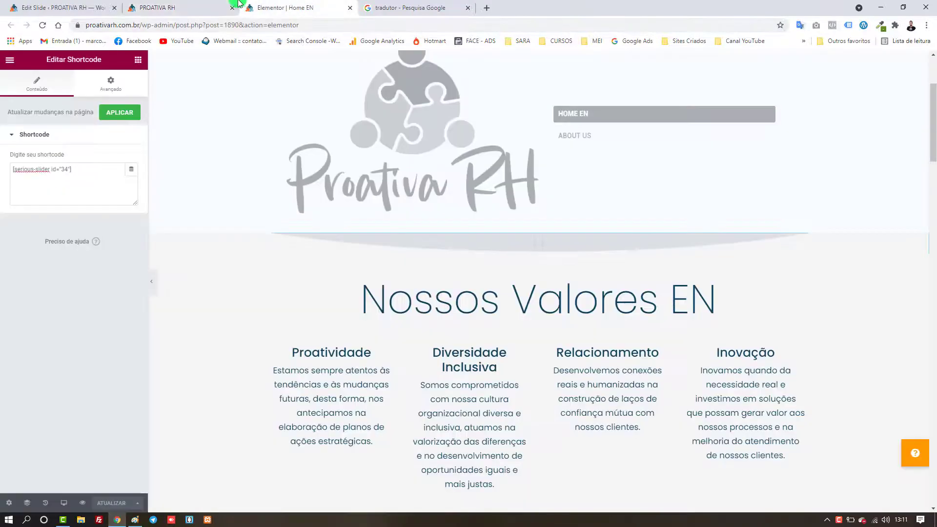
pyautogui.click(61, 7)
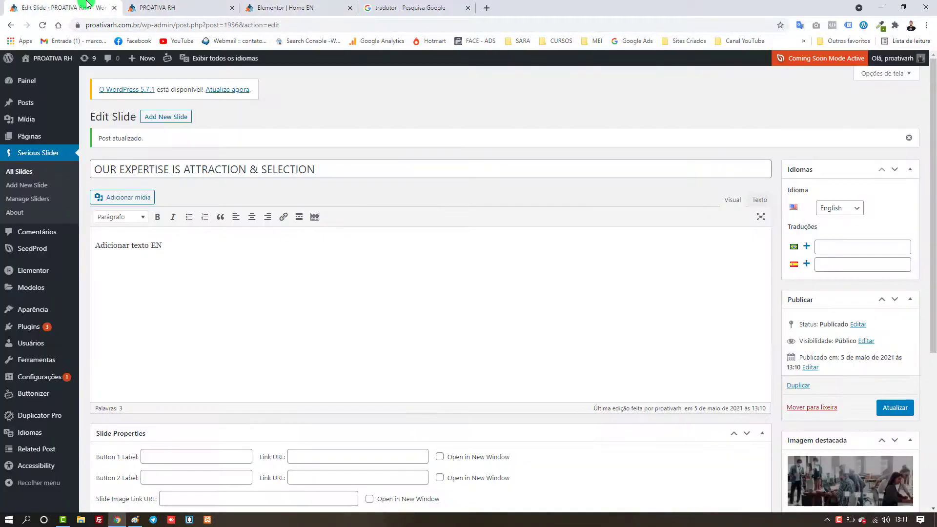
pyautogui.click(28, 171)
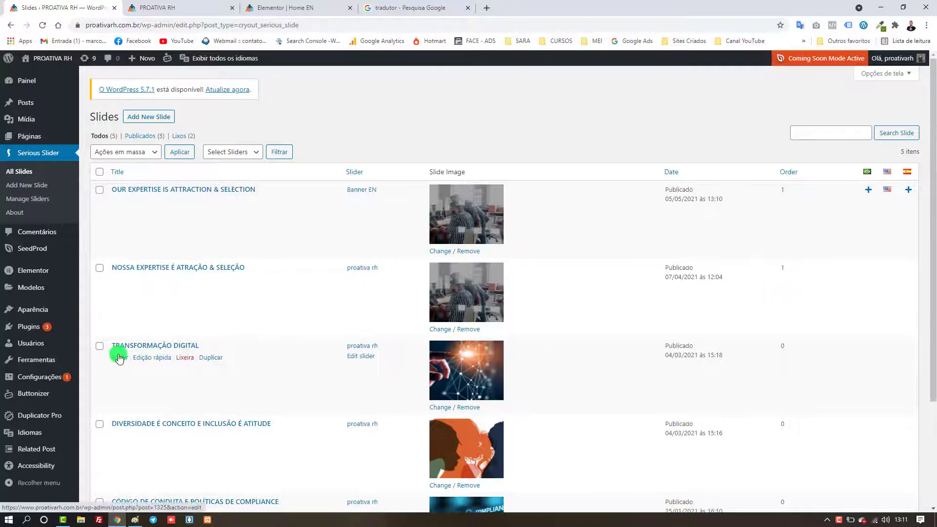
pyautogui.click(120, 359)
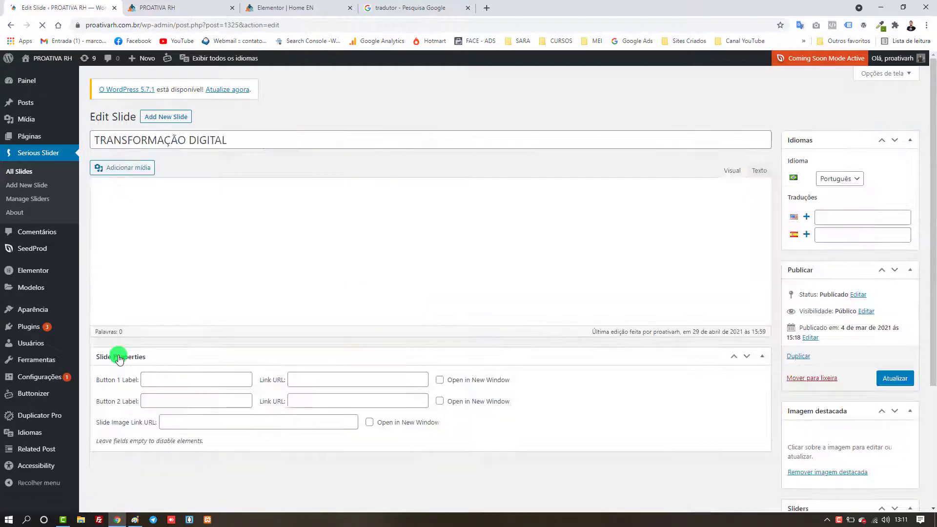
pyautogui.tripleClick(234, 141)
pyautogui.hotkey('ctrl', 'c')
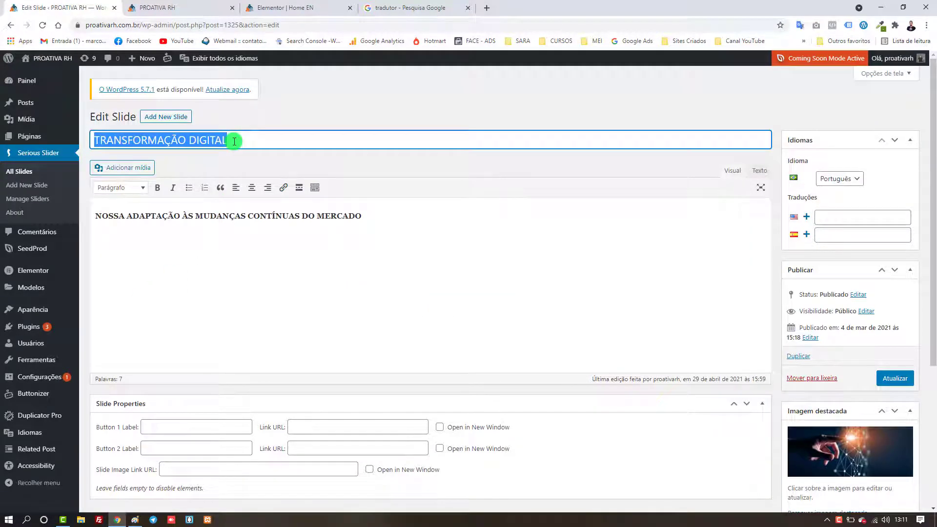
# Translate the copied title TRANSFORMAÇÃO DIGITAL into English in Google's translator, and start the English version of that slide.
pyautogui.click(363, 8)
pyautogui.tripleClick(181, 192)
pyautogui.hotkey('ctrl', 'v')
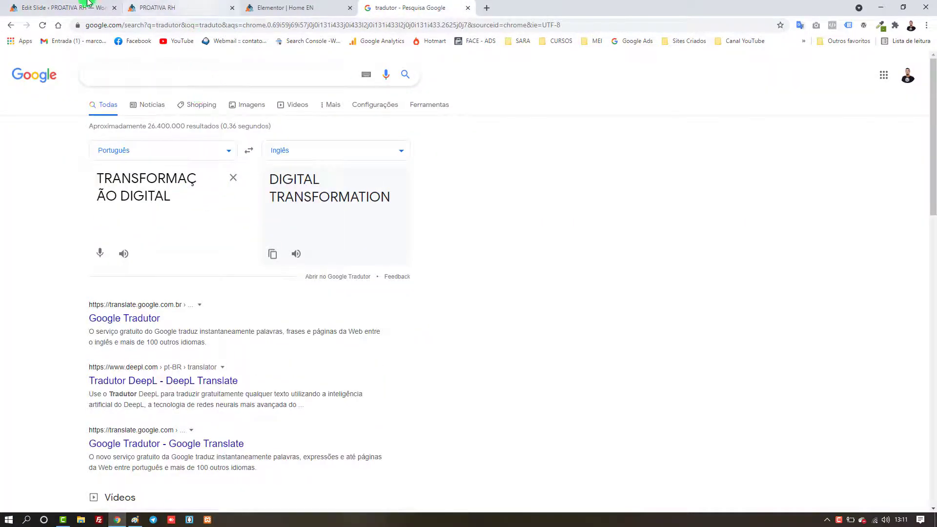
pyautogui.click(61, 8)
pyautogui.click(808, 219)
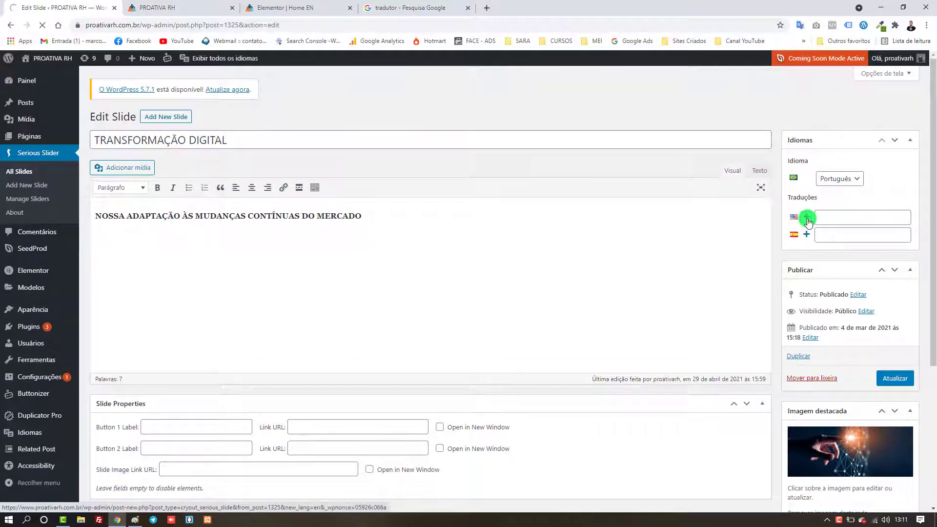
# Copy the translated title DIGITAL TRANSFORMATION from the translator's English result.
pyautogui.click(449, 5)
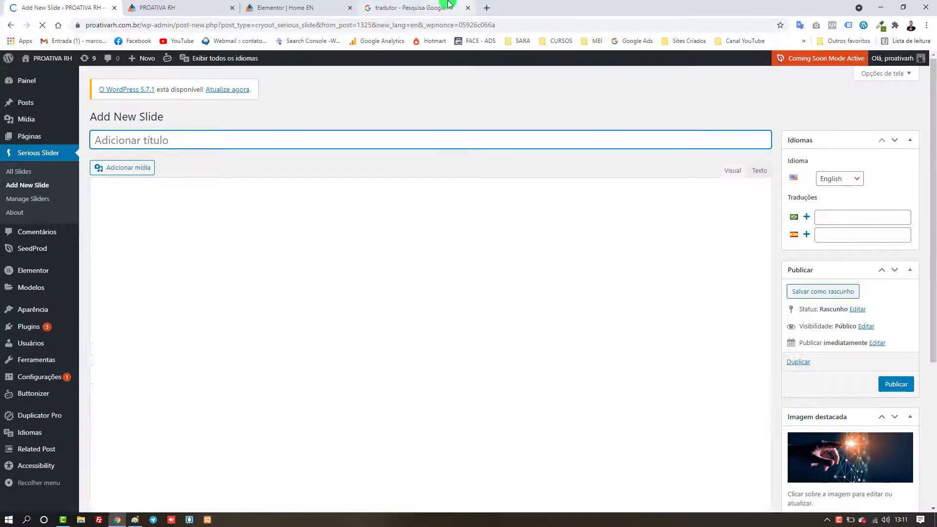
pyautogui.tripleClick(300, 193)
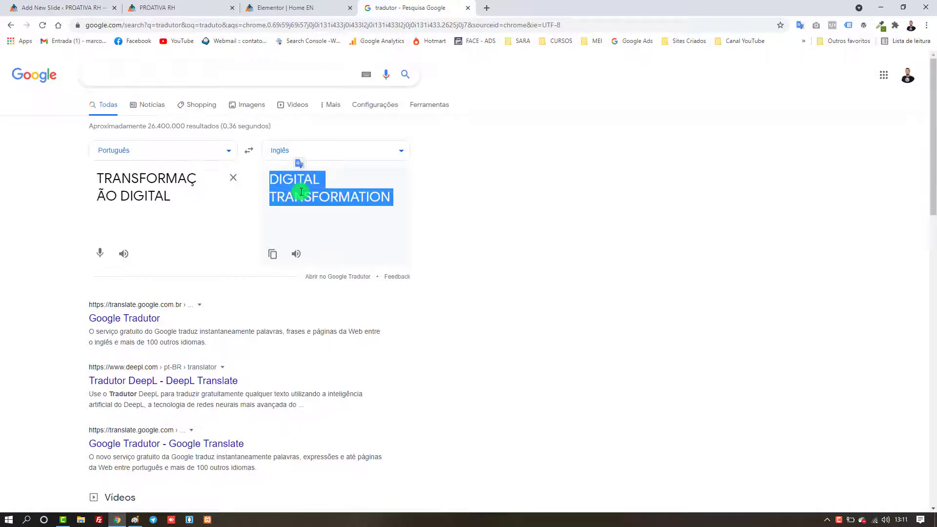
pyautogui.click(258, 73)
pyautogui.hotkey('ctrl', 'v')
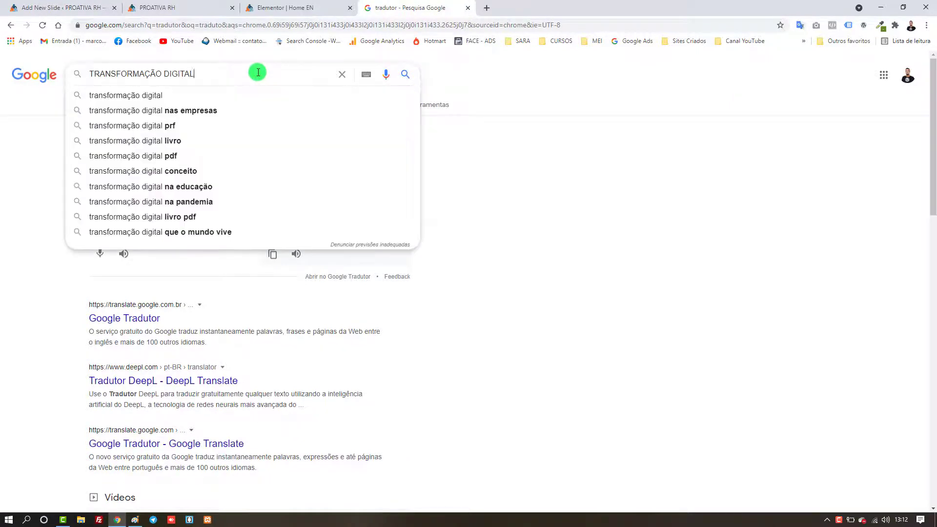
pyautogui.click(599, 206)
pyautogui.tripleClick(363, 197)
pyautogui.hotkey('ctrl', 'c')
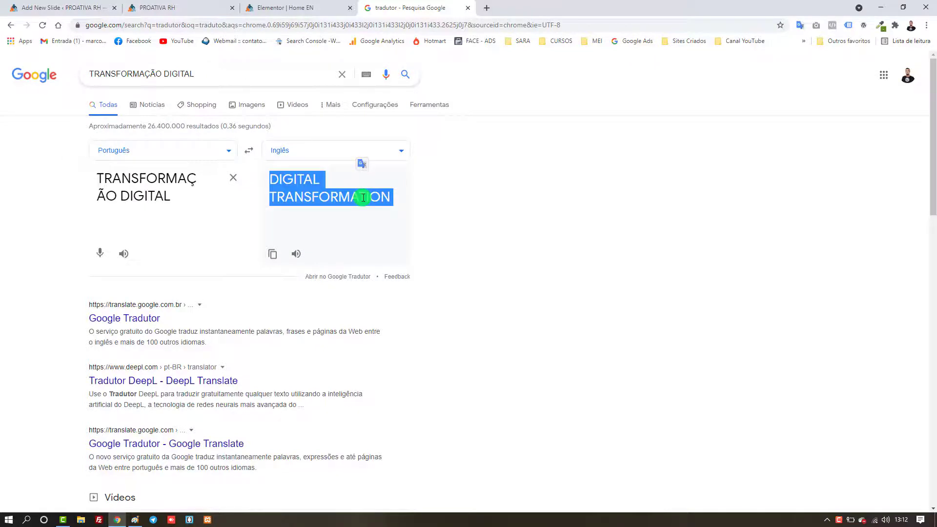
# Title the English version of the slide DIGITAL TRANSFORMATION and enter Adicionar texto EN as its body text.
pyautogui.tripleClick(308, 72)
pyautogui.hotkey('ctrl', 'v')
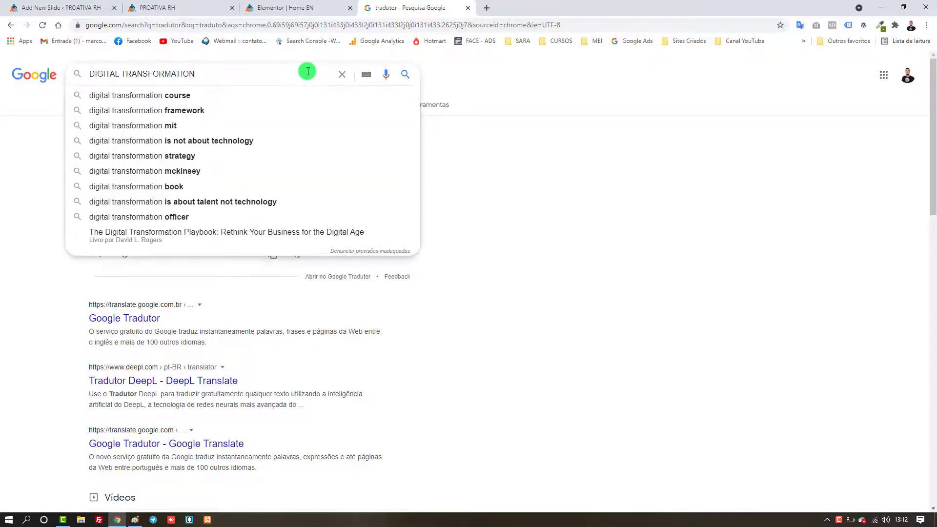
pyautogui.click(74, 7)
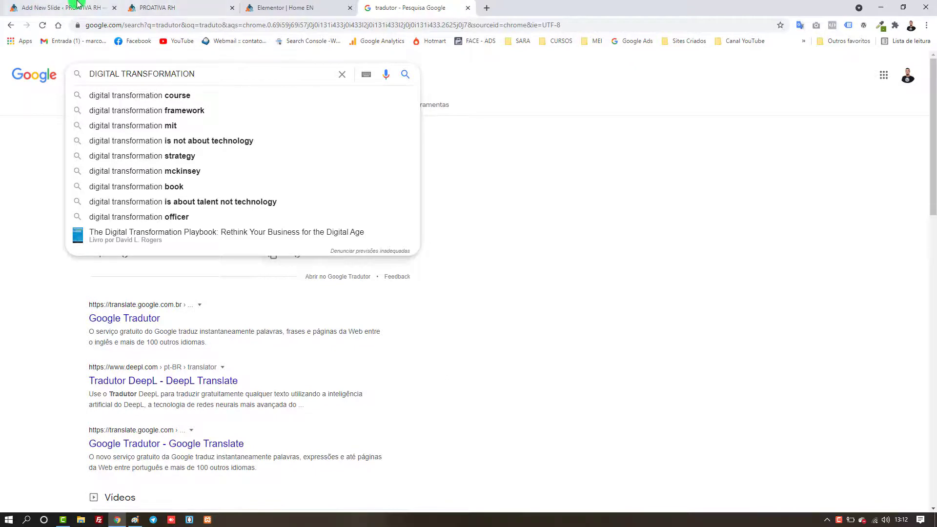
pyautogui.click(204, 142)
pyautogui.hotkey('ctrl', 'v')
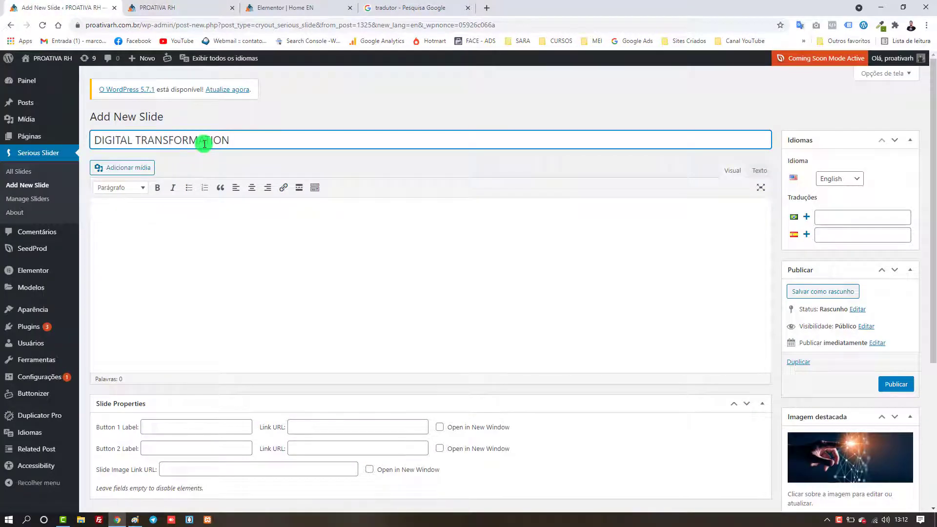
pyautogui.click(456, 252)
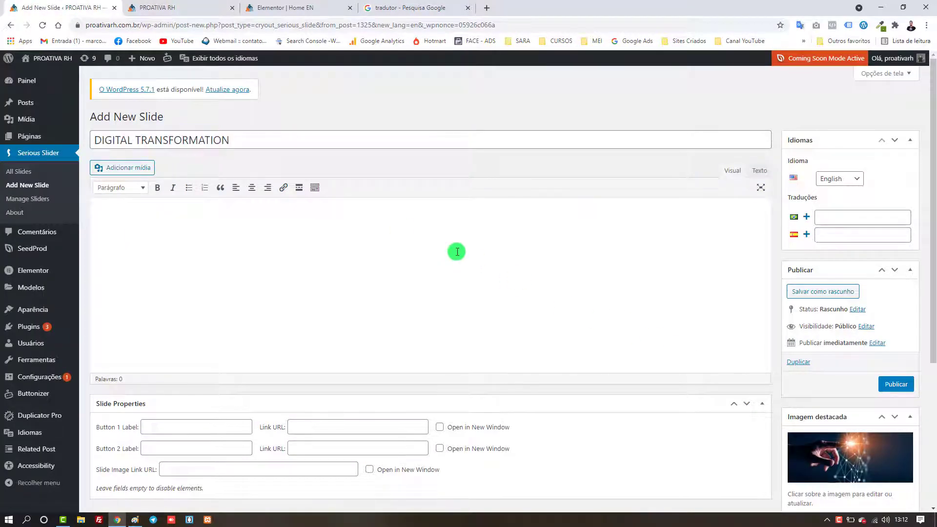
pyautogui.write('Adicio')
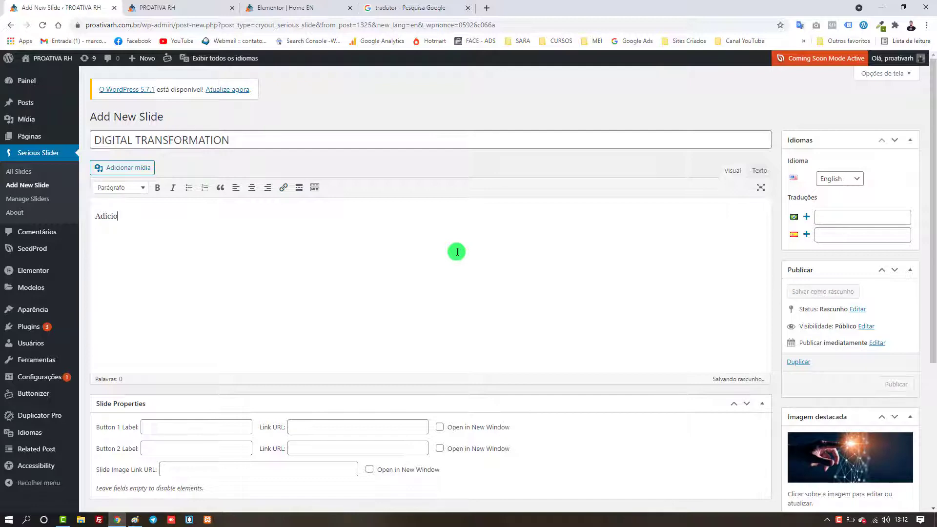
pyautogui.write('nar text')
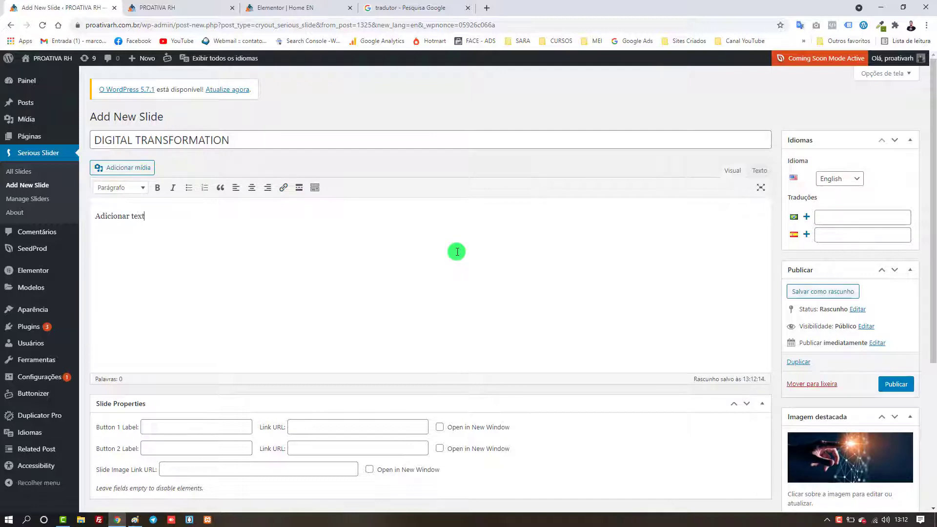
pyautogui.write('o EN')
# Assign the DIGITAL TRANSFORMATION slide to the Banner EN slider and publish it.
pyautogui.scroll(-5, 844, 363)
pyautogui.click(834, 364)
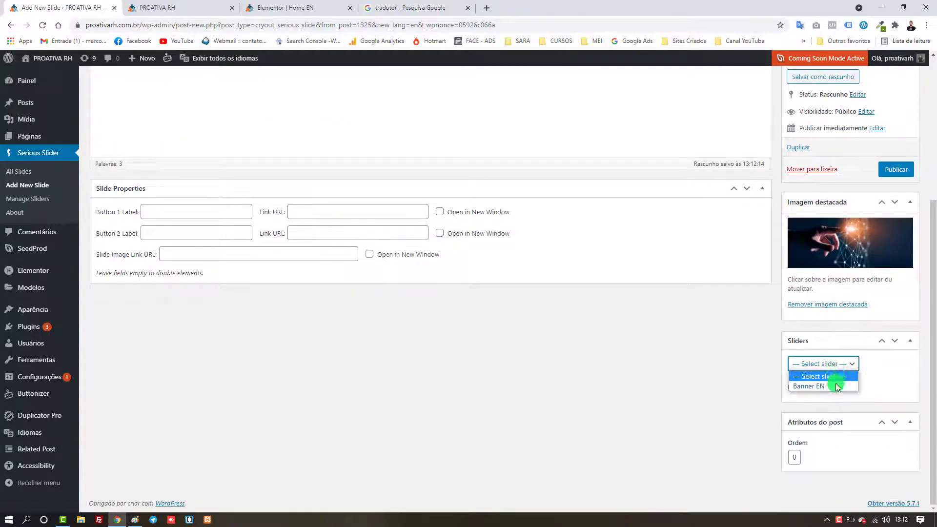
pyautogui.click(836, 386)
pyautogui.scroll(5, 835, 384)
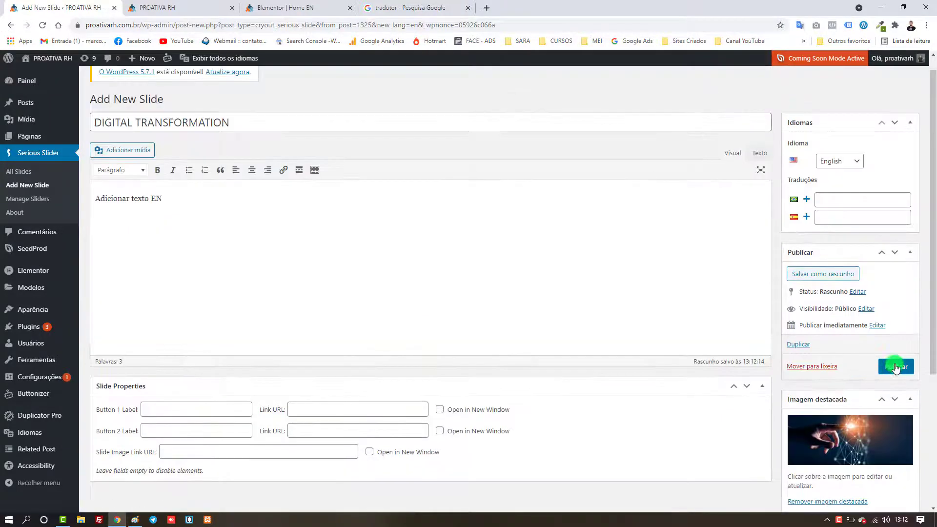
pyautogui.click(896, 367)
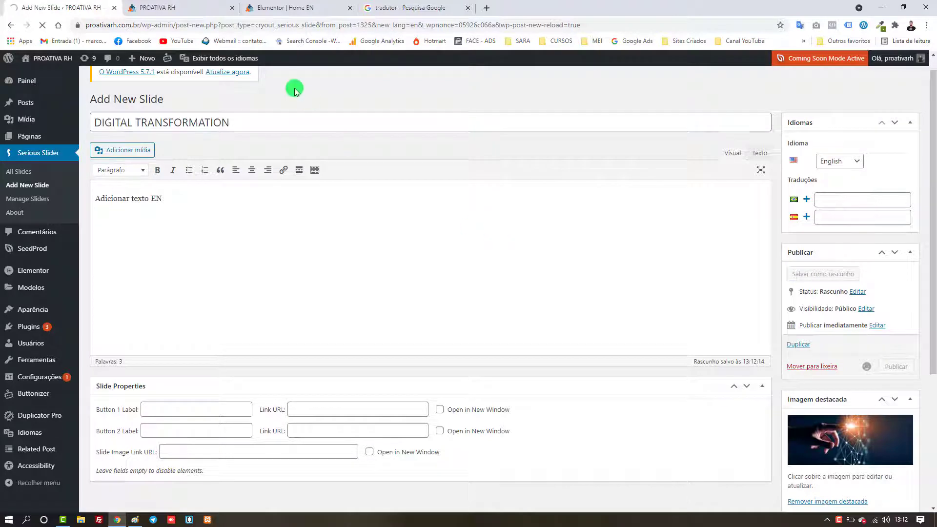
# Reload the live English home page and cycle through the banner to check both translated slides.
pyautogui.click(180, 7)
pyautogui.click(43, 25)
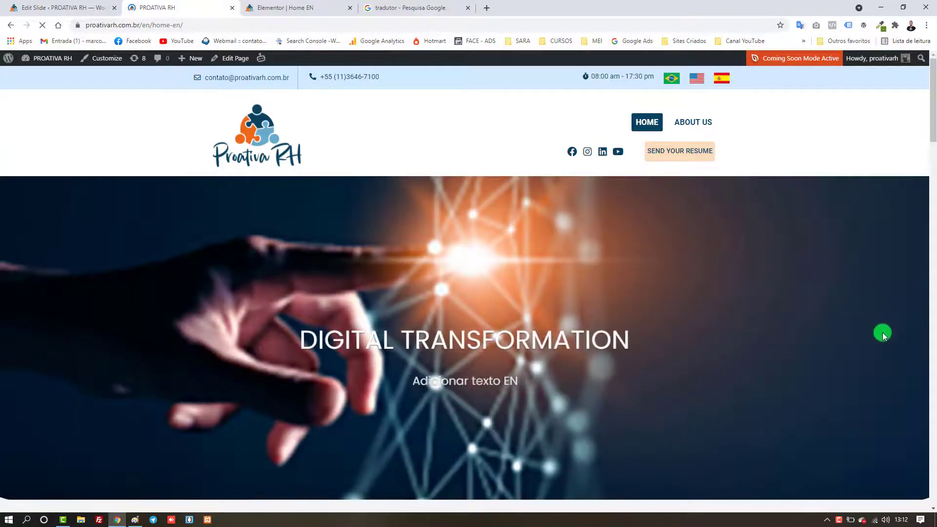
pyautogui.click(900, 366)
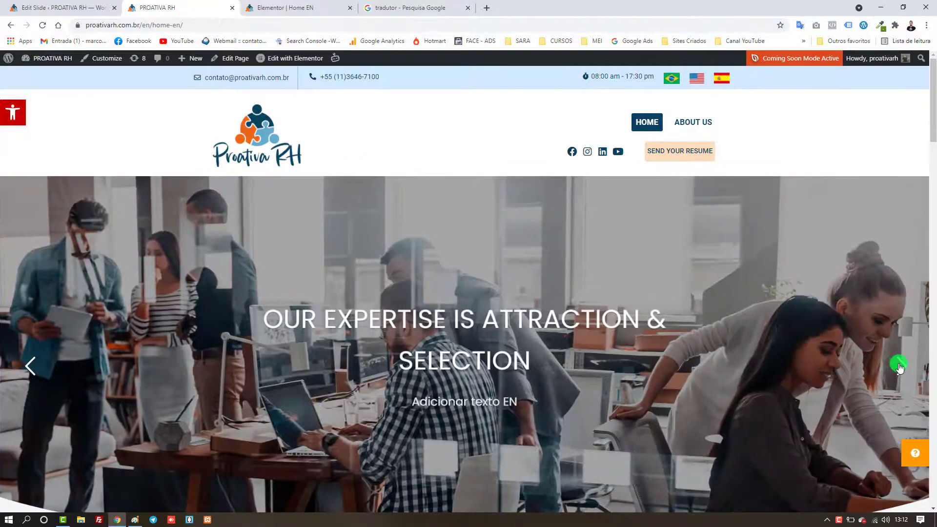
pyautogui.click(900, 366)
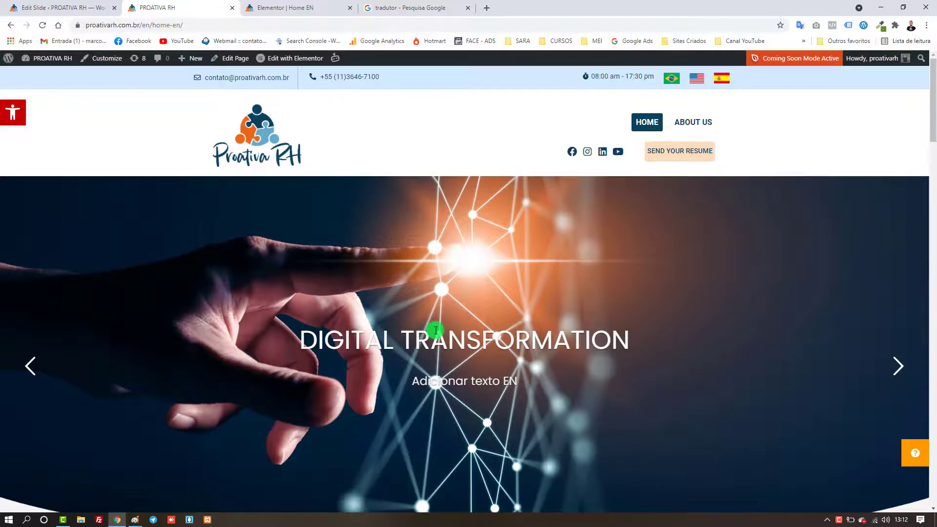
# Return to the WordPress admin, list the theme builder's header templates and open TOPO OFICIAL PT for editing.
pyautogui.click(65, 5)
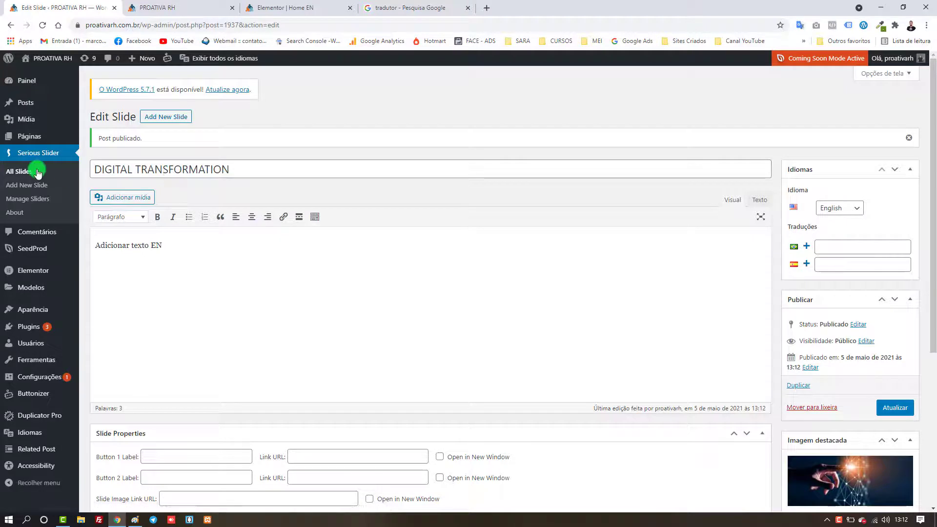
pyautogui.moveTo(47, 287)
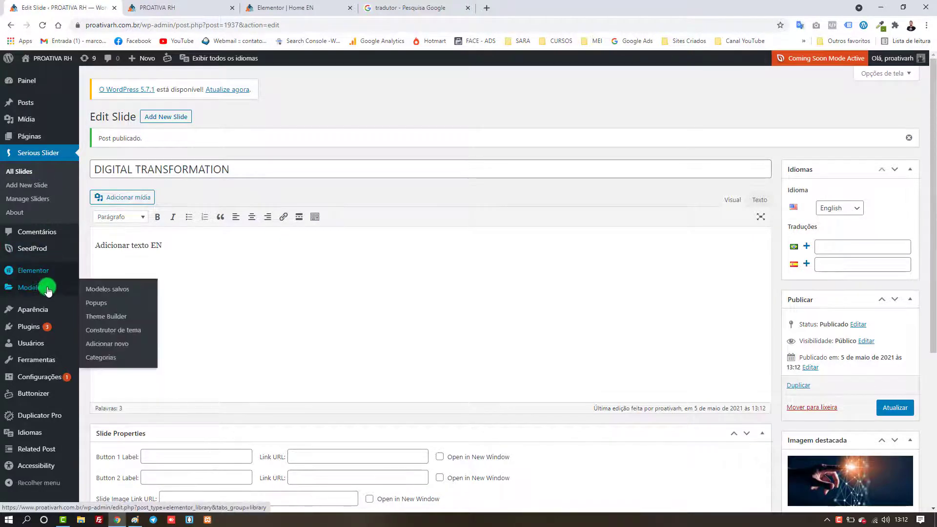
pyautogui.click(101, 317)
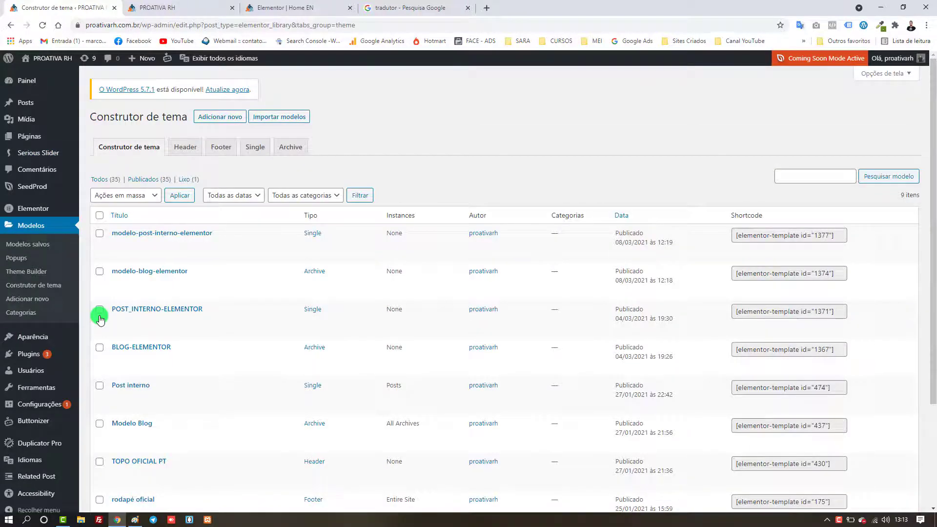
pyautogui.click(186, 152)
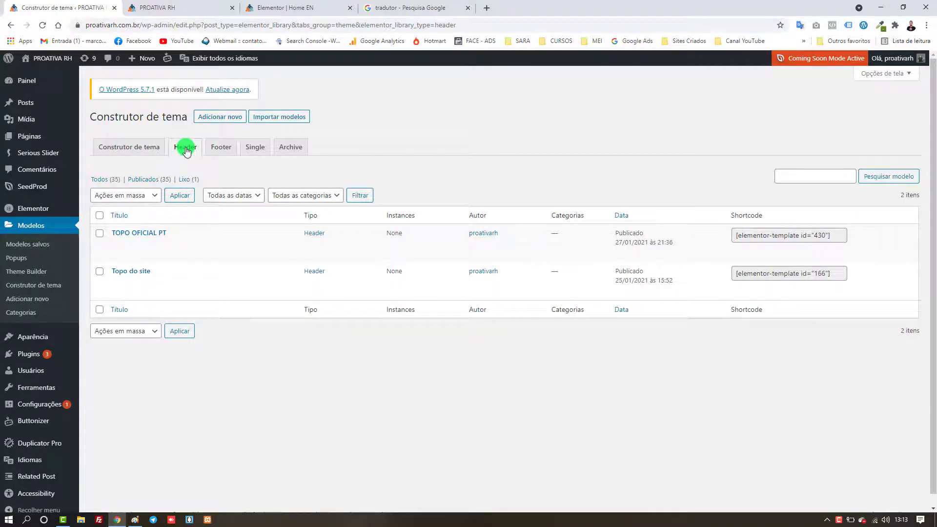
pyautogui.moveTo(203, 248)
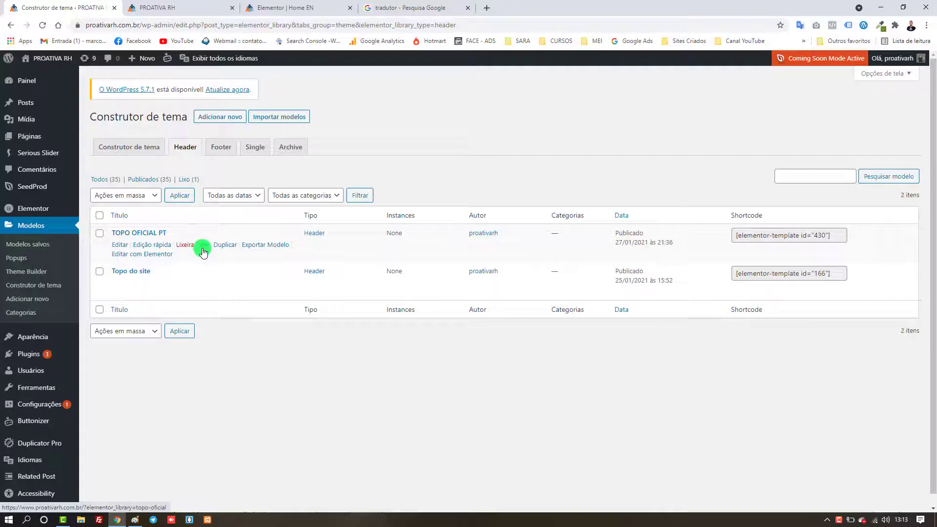
pyautogui.click(123, 245)
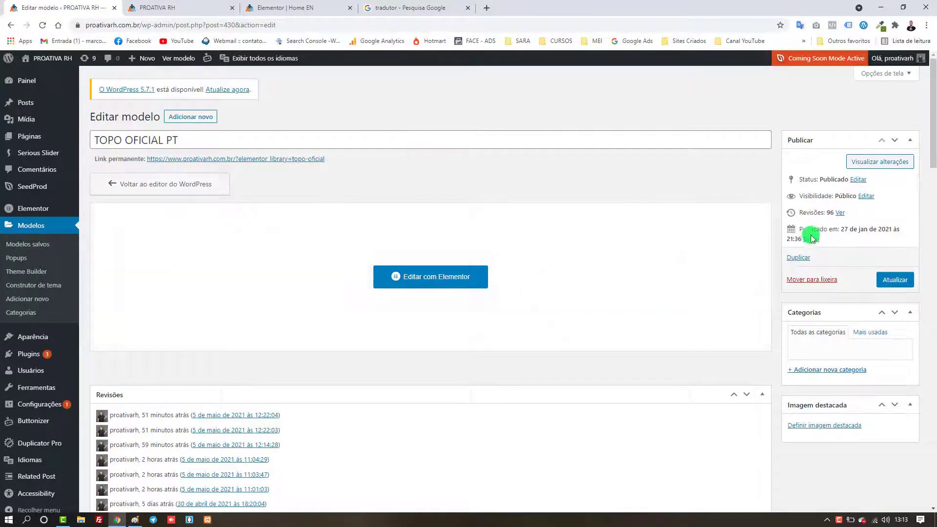
# Look over the TOPO OFICIAL PT template's edit page and collapse its Revisões section.
pyautogui.scroll(-4, 836, 255)
pyautogui.scroll(-20, 837, 306)
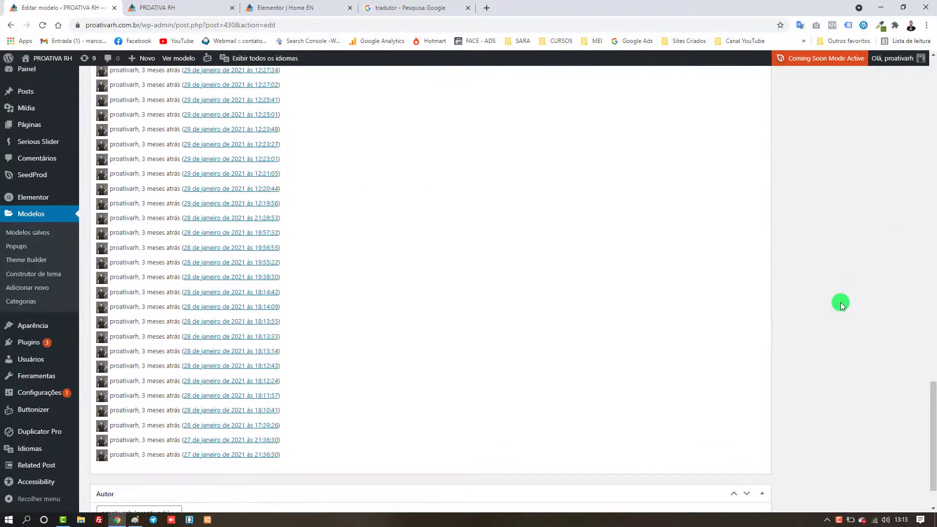
pyautogui.scroll(8, 842, 300)
pyautogui.scroll(20, 834, 316)
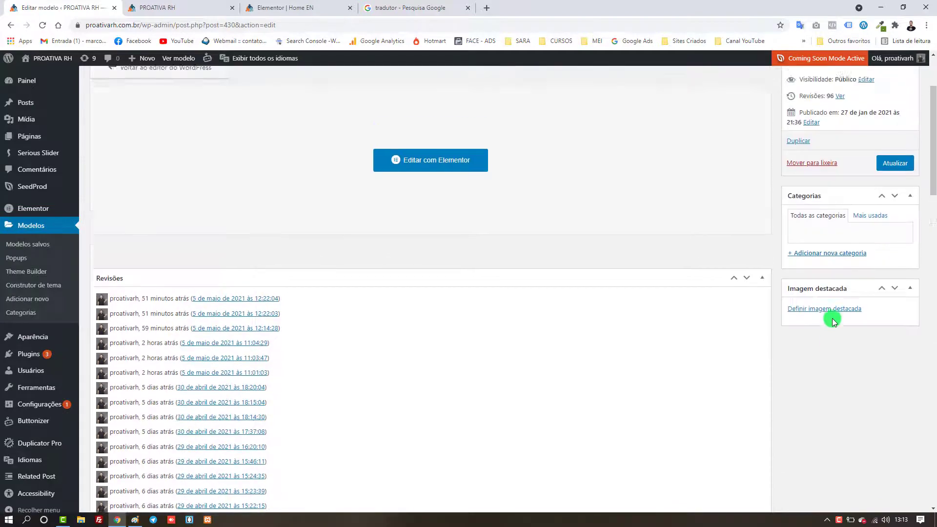
pyautogui.click(764, 396)
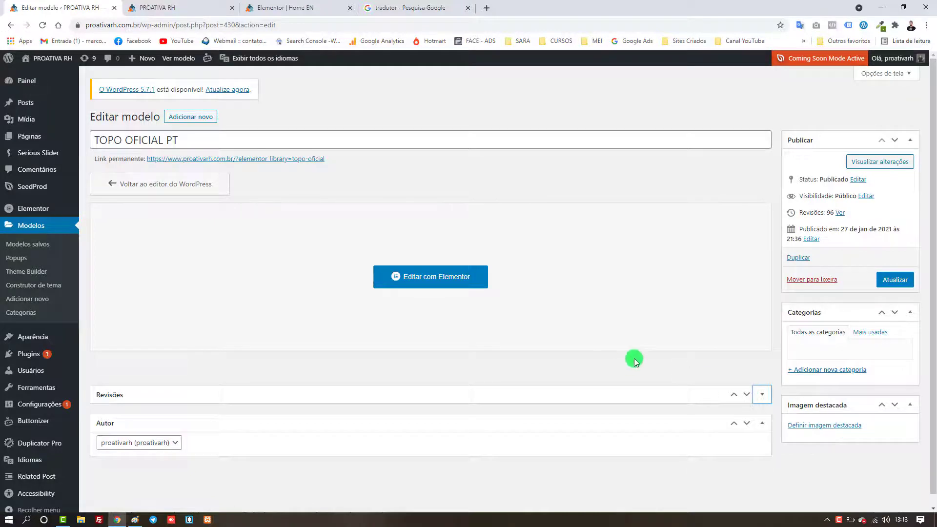
pyautogui.tripleClick(191, 138)
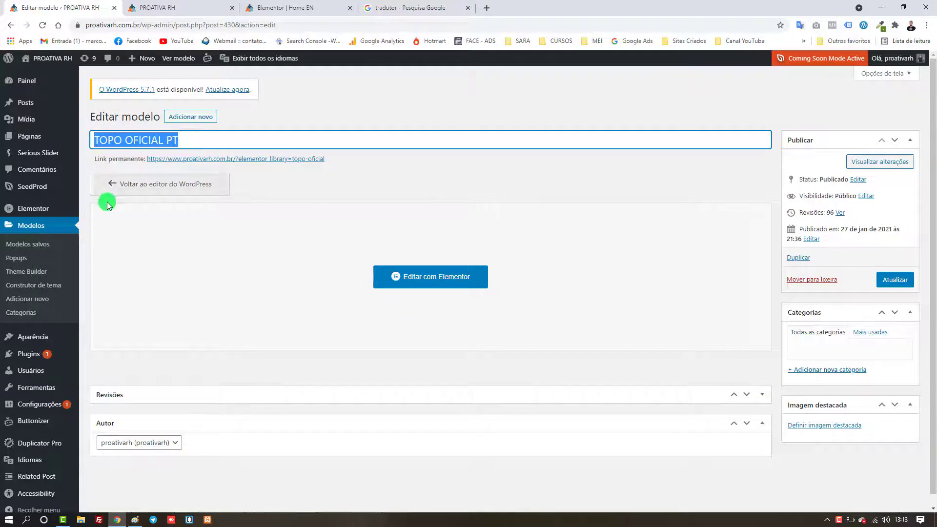
# Switch the live site to its Portuguese version and review the home page from banner to footer.
pyautogui.click(188, 3)
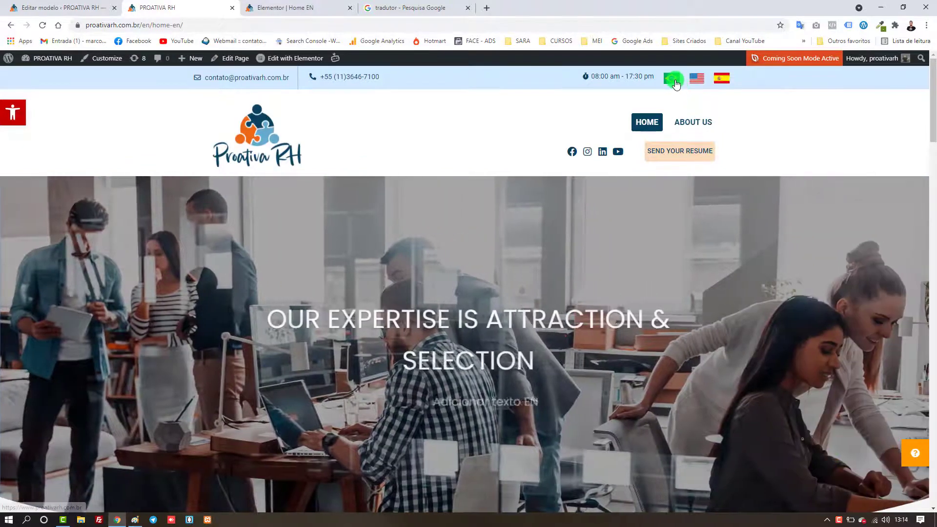
pyautogui.click(674, 79)
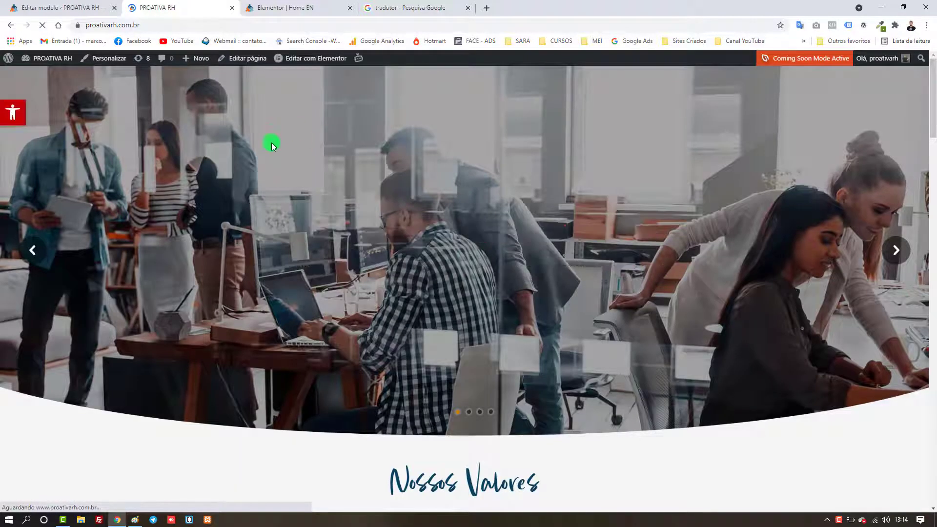
pyautogui.scroll(-5, 473, 180)
pyautogui.scroll(-20, 474, 179)
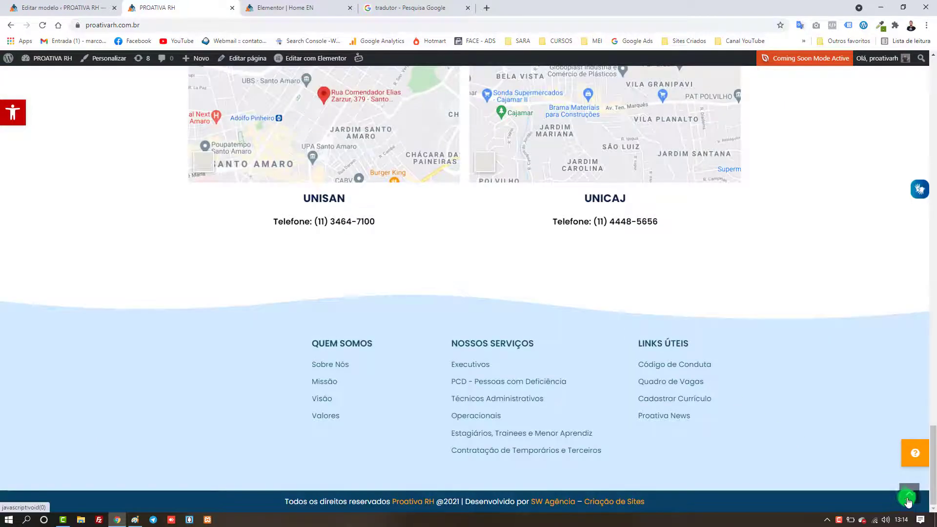
pyautogui.click(909, 495)
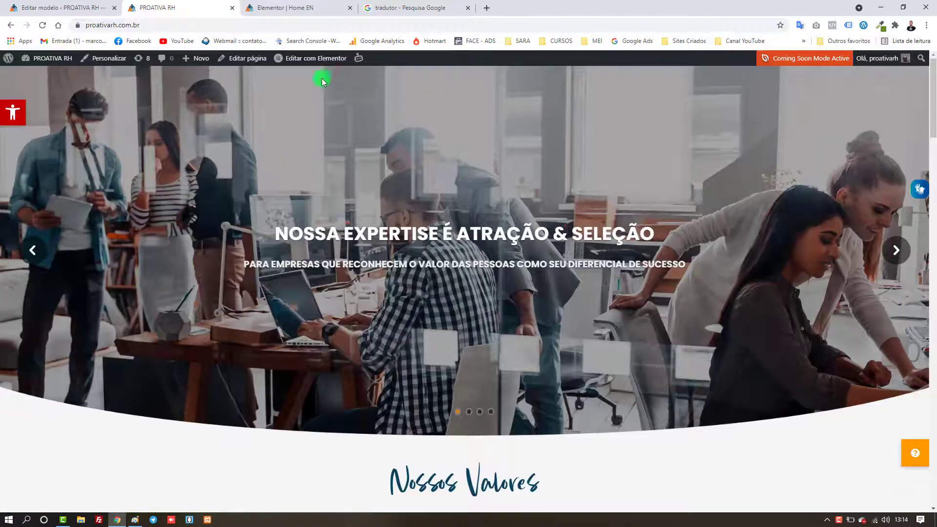
# Open the Portuguese home page in Elementor in a new browser tab and bring up the Home EN editor.
pyautogui.rightClick(301, 64)
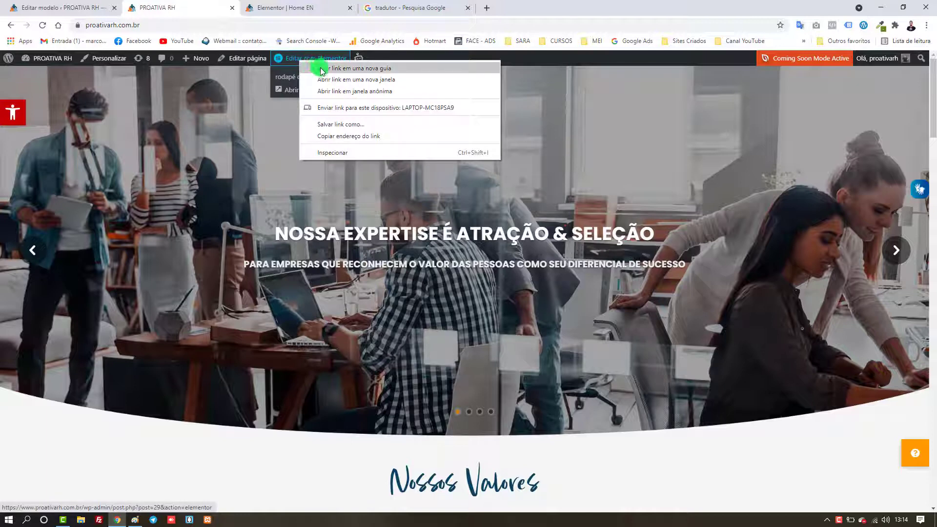
pyautogui.click(320, 70)
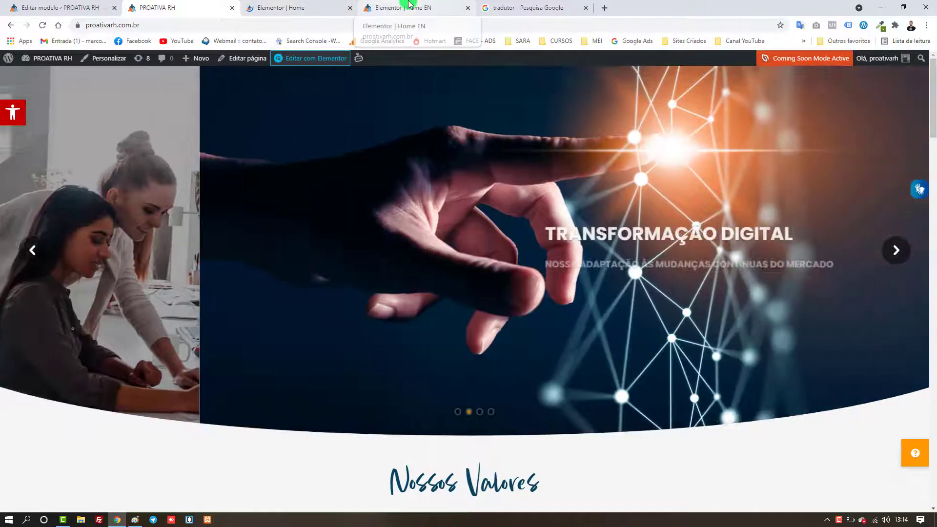
pyautogui.click(409, 6)
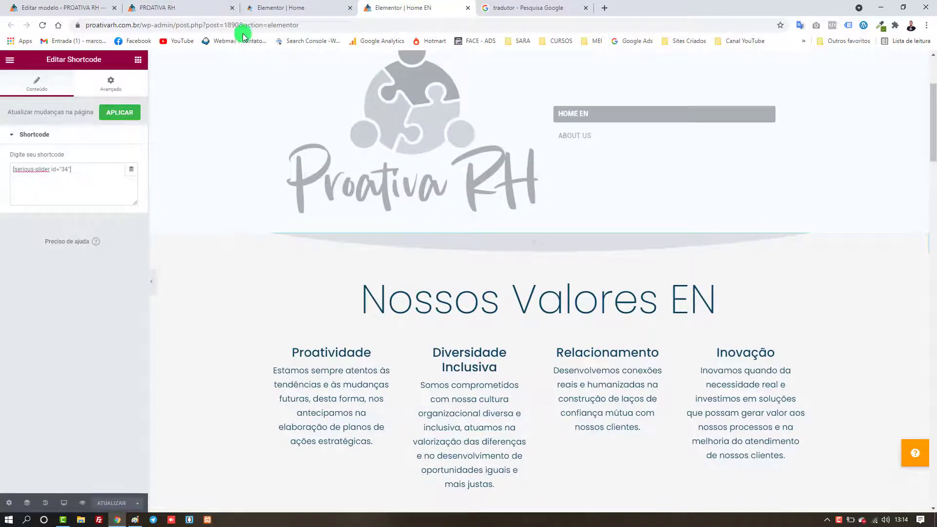
# Return to the TOPO OFICIAL PT template's edit page and open the template in Elementor.
pyautogui.click(158, 6)
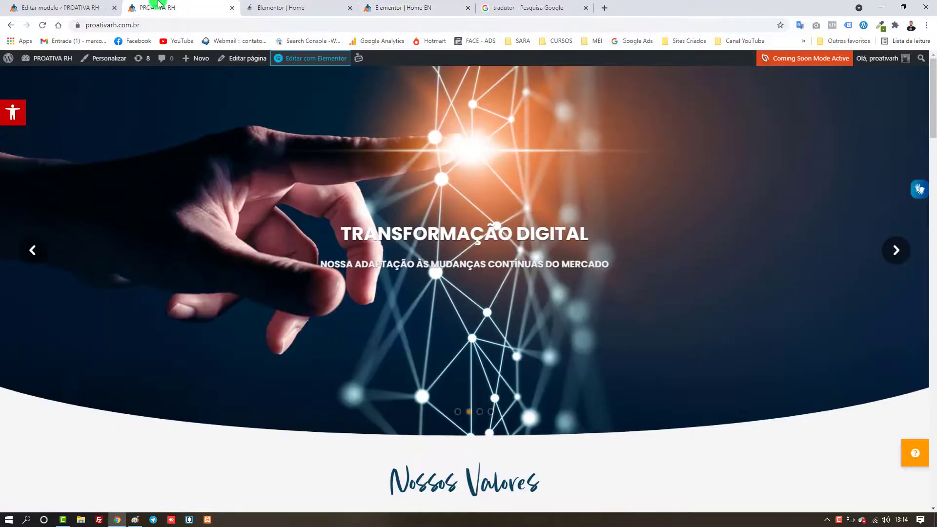
pyautogui.click(58, 7)
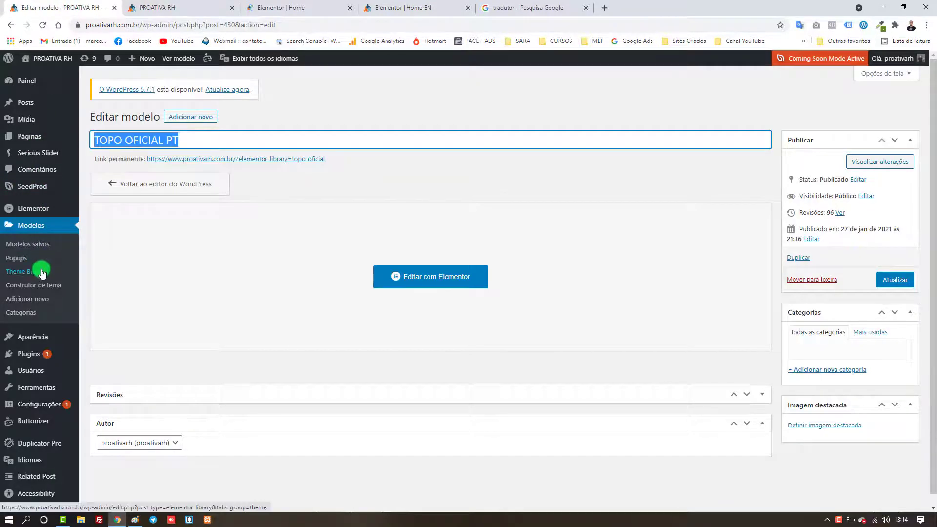
pyautogui.click(421, 275)
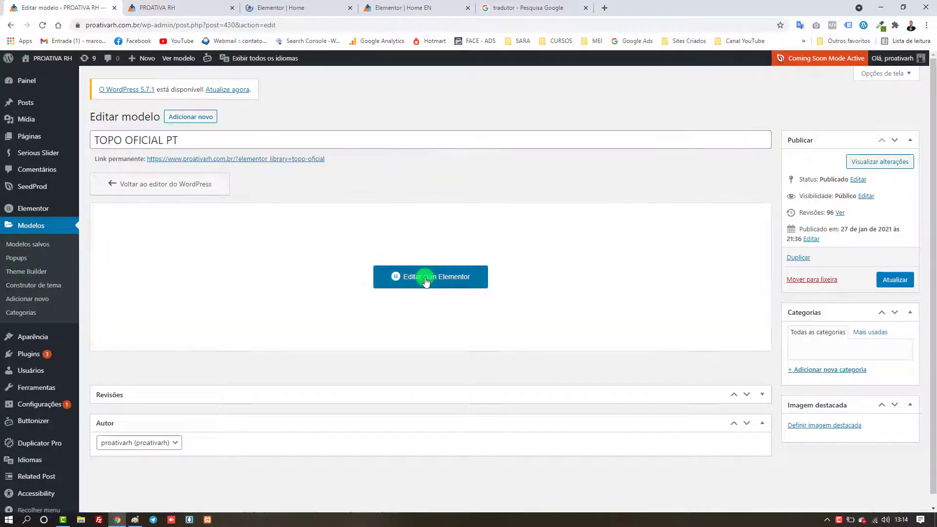